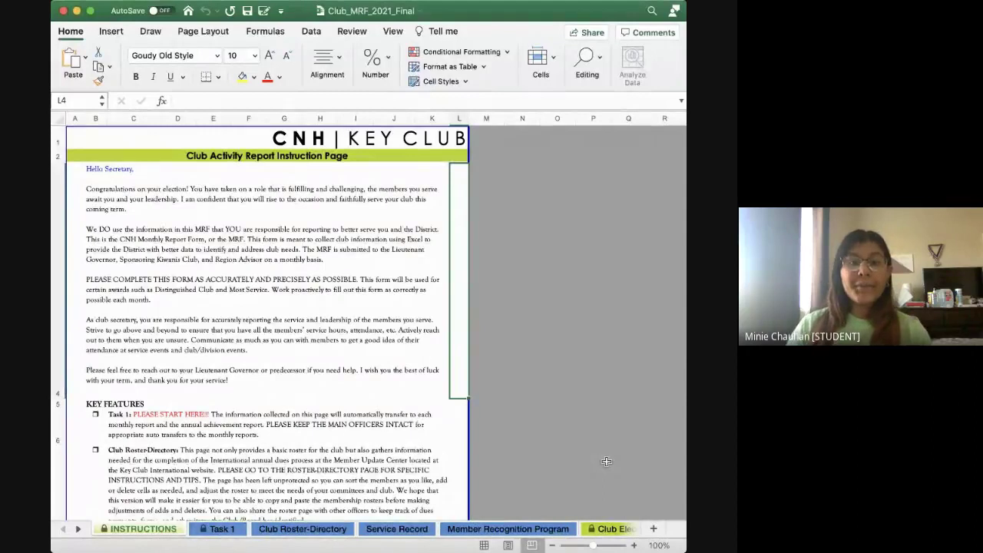
Scroll through the Key Features instructions, then switch to the Task 1 sheet
{"action": "scroll", "coordinate": [317, 353], "scroll_direction": "down", "scroll_amount": 3}
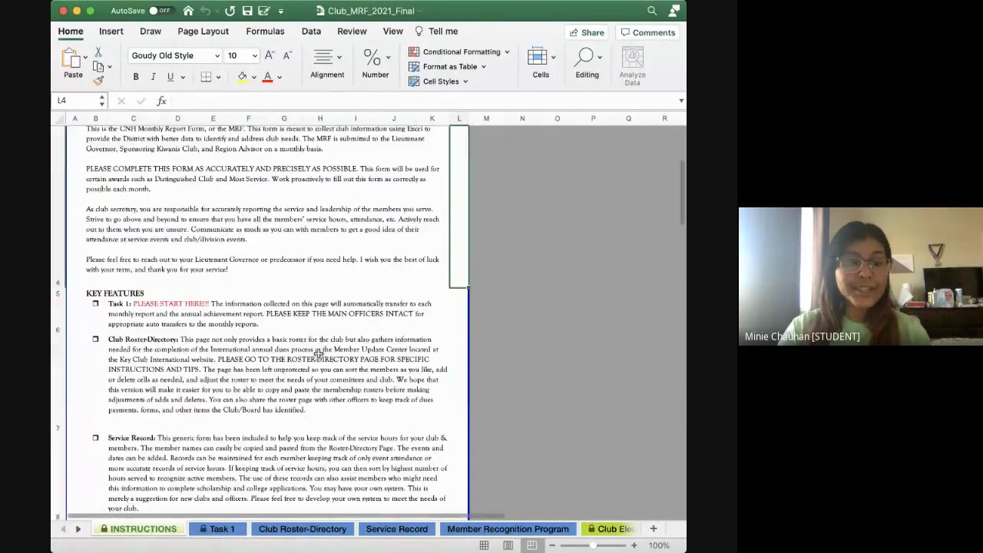
{"action": "scroll", "coordinate": [317, 353], "scroll_direction": "down", "scroll_amount": 2}
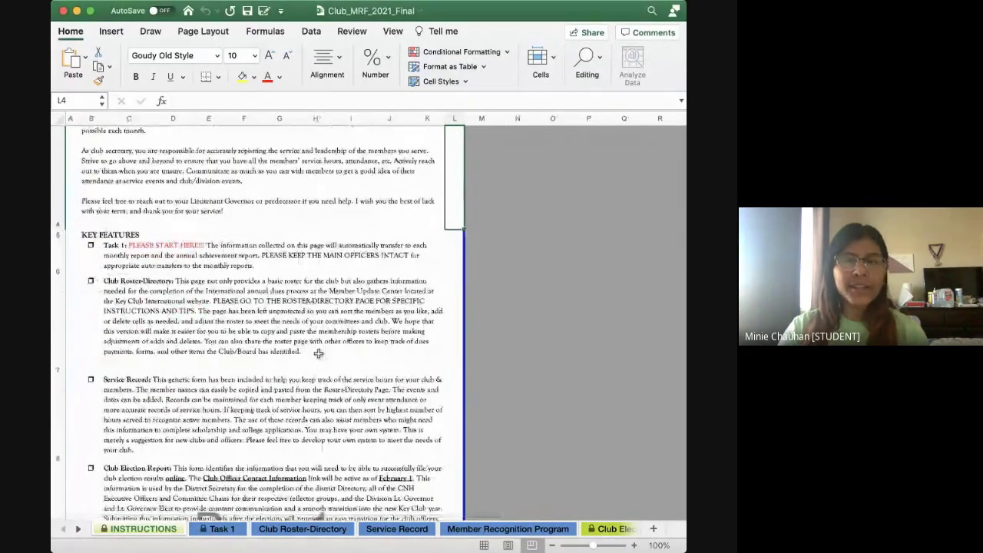
{"action": "scroll", "coordinate": [318, 353], "scroll_direction": "down", "scroll_amount": 1}
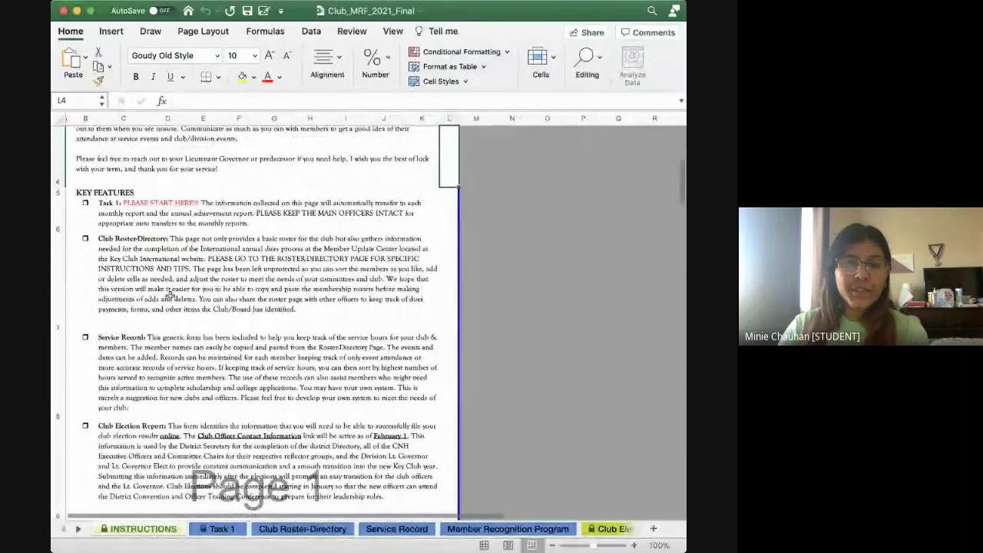
{"action": "scroll", "coordinate": [273, 323], "scroll_direction": "down", "scroll_amount": 3}
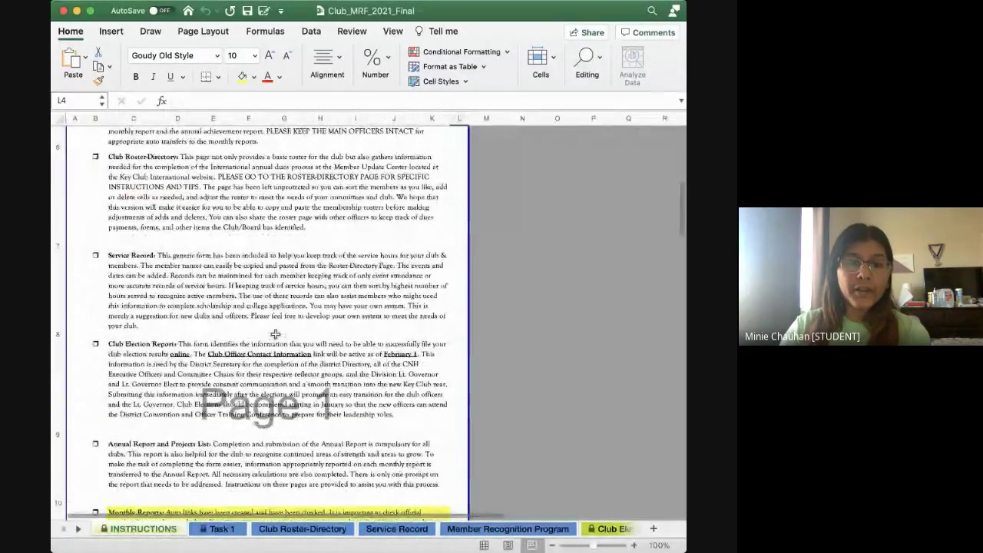
{"action": "scroll", "coordinate": [275, 334], "scroll_direction": "up", "scroll_amount": 5}
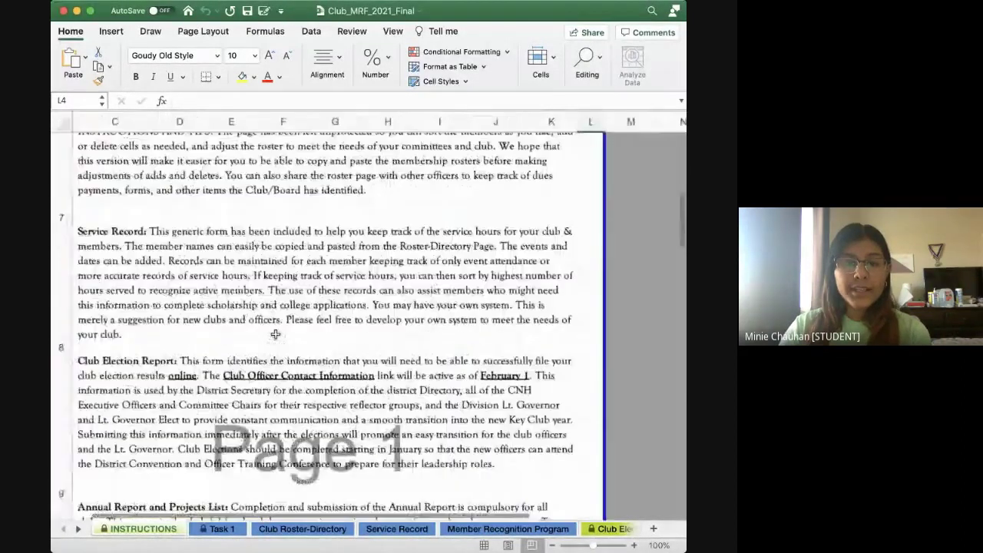
{"action": "scroll", "coordinate": [275, 334], "scroll_direction": "down", "scroll_amount": 5}
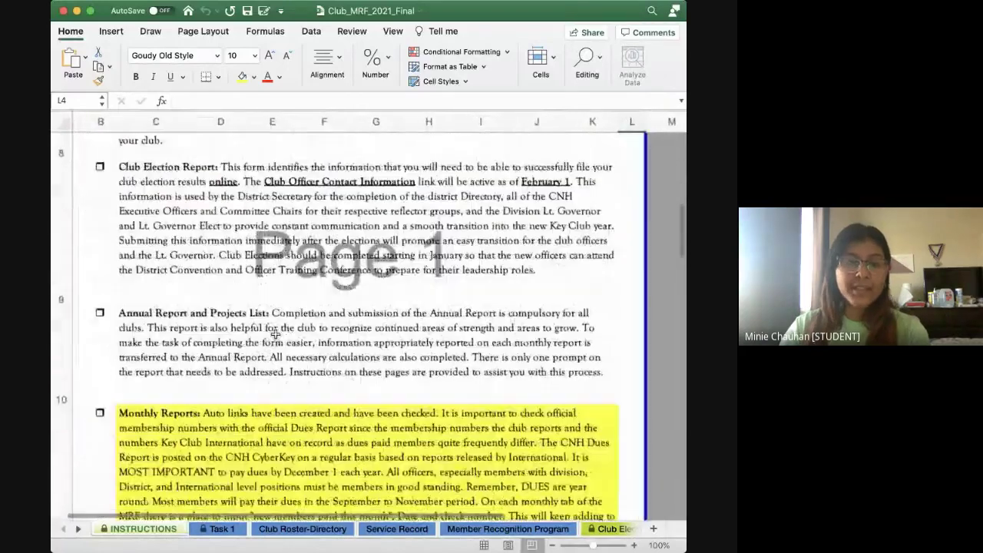
{"action": "scroll", "coordinate": [272, 338], "scroll_direction": "up", "scroll_amount": 4}
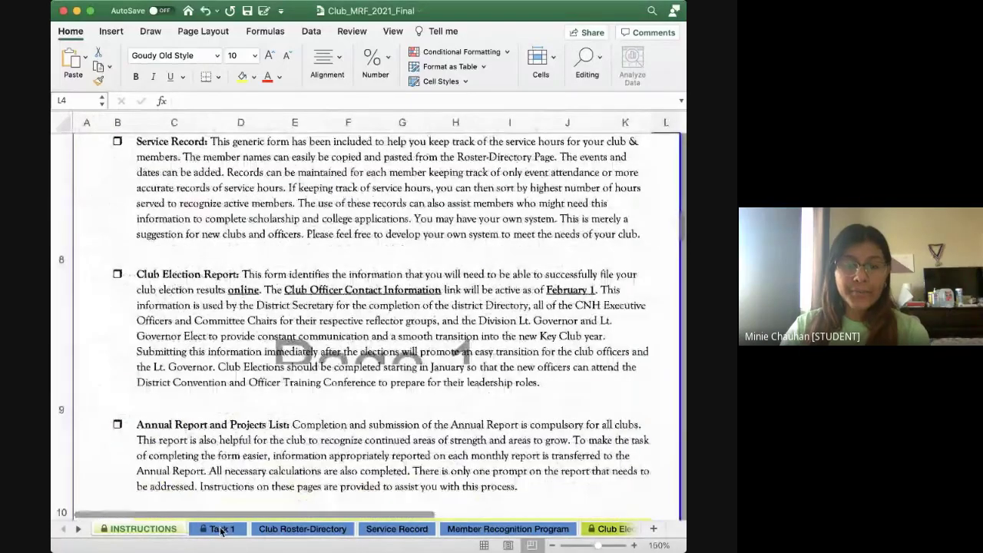
{"action": "key", "text": "ctrl+Page_Down"}
{"action": "scroll", "coordinate": [286, 334], "scroll_direction": "up", "scroll_amount": 5}
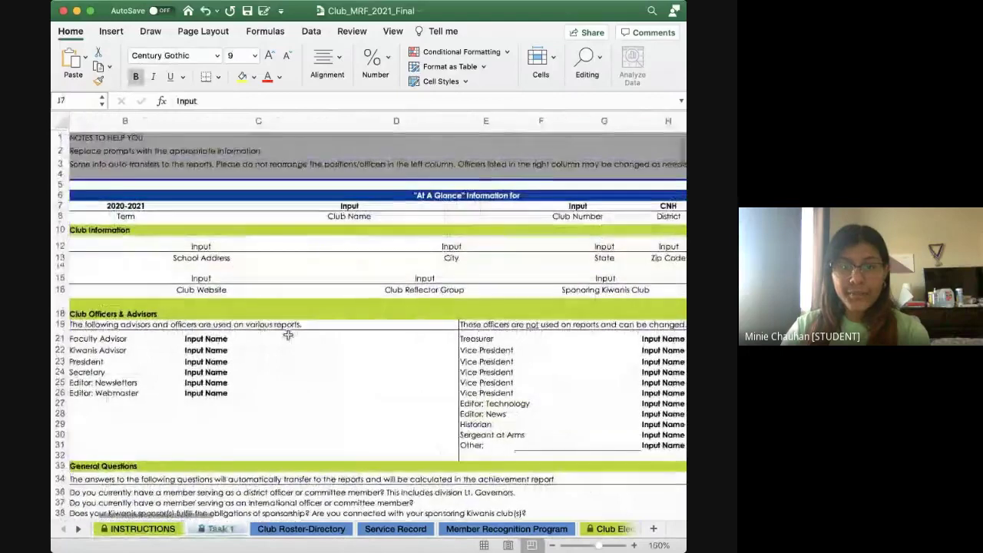
{"action": "scroll", "coordinate": [174, 200], "scroll_direction": "down", "scroll_amount": 2}
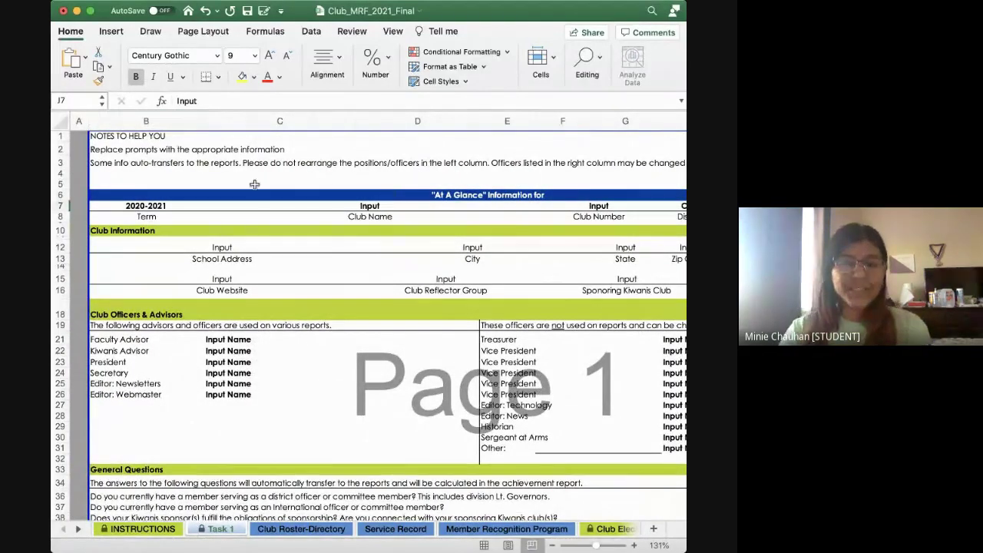
{"action": "scroll", "coordinate": [374, 267], "scroll_direction": "down", "scroll_amount": 2}
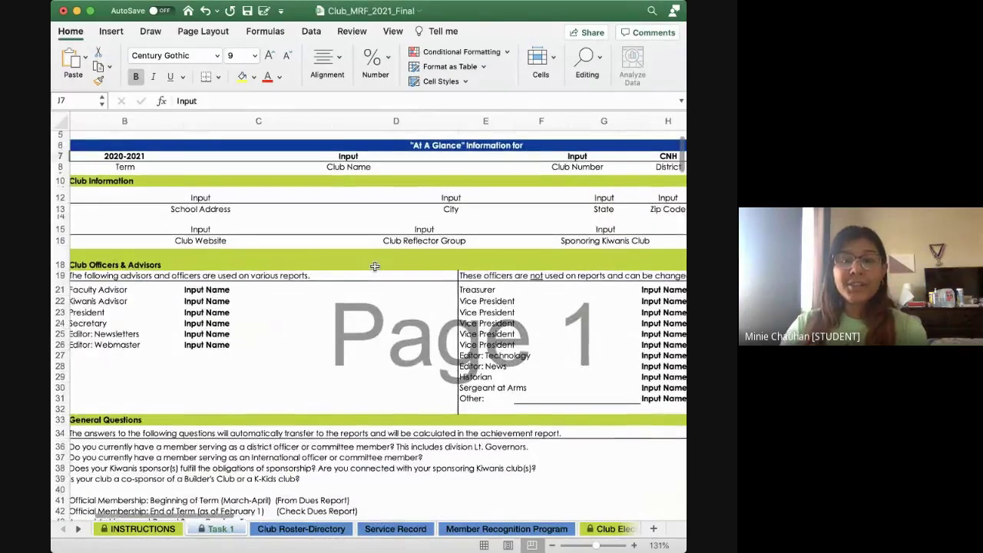
{"action": "scroll", "coordinate": [374, 266], "scroll_direction": "up", "scroll_amount": 1}
{"action": "scroll", "coordinate": [358, 264], "scroll_direction": "left", "scroll_amount": 2}
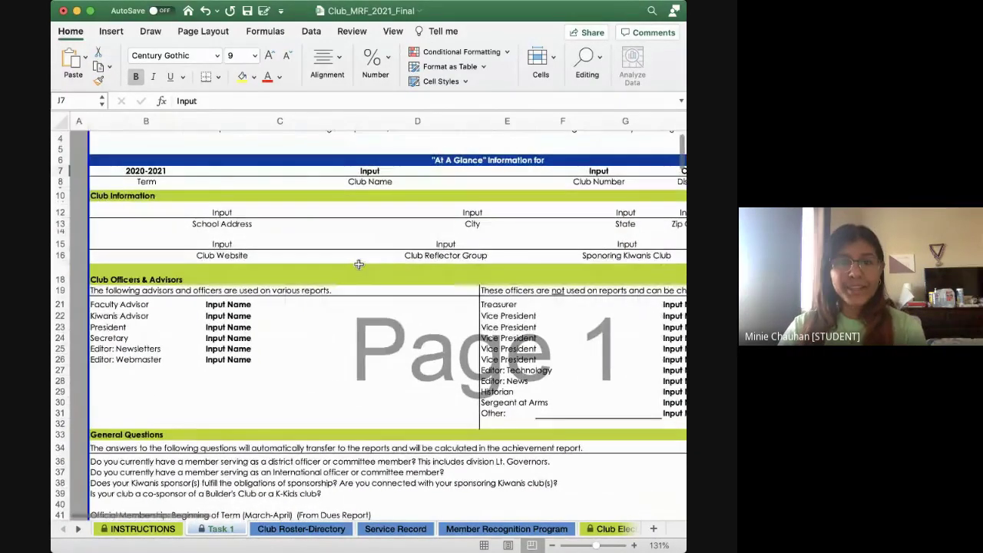
{"action": "scroll", "coordinate": [359, 264], "scroll_direction": "up", "scroll_amount": 1}
{"action": "scroll", "coordinate": [359, 265], "scroll_direction": "down", "scroll_amount": 1}
{"action": "scroll", "coordinate": [359, 264], "scroll_direction": "right", "scroll_amount": 2}
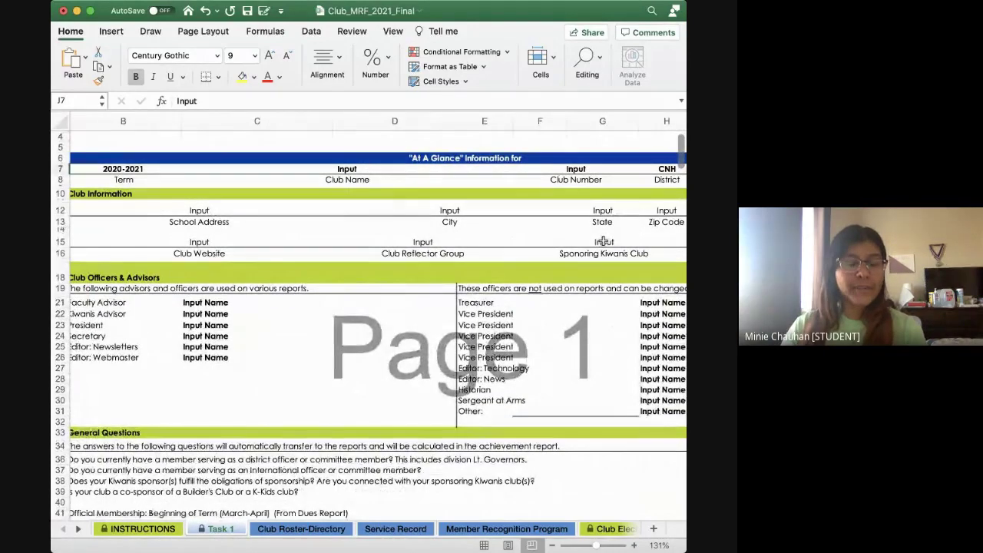
{"action": "scroll", "coordinate": [568, 215], "scroll_direction": "right", "scroll_amount": 2}
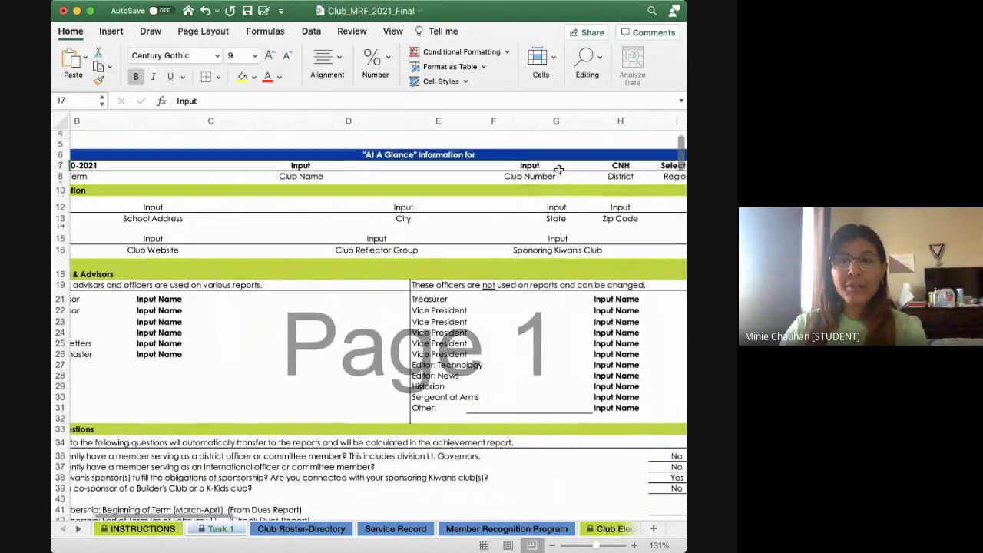
{"action": "scroll", "coordinate": [540, 172], "scroll_direction": "left", "scroll_amount": 2}
{"action": "scroll", "coordinate": [540, 171], "scroll_direction": "down", "scroll_amount": 1}
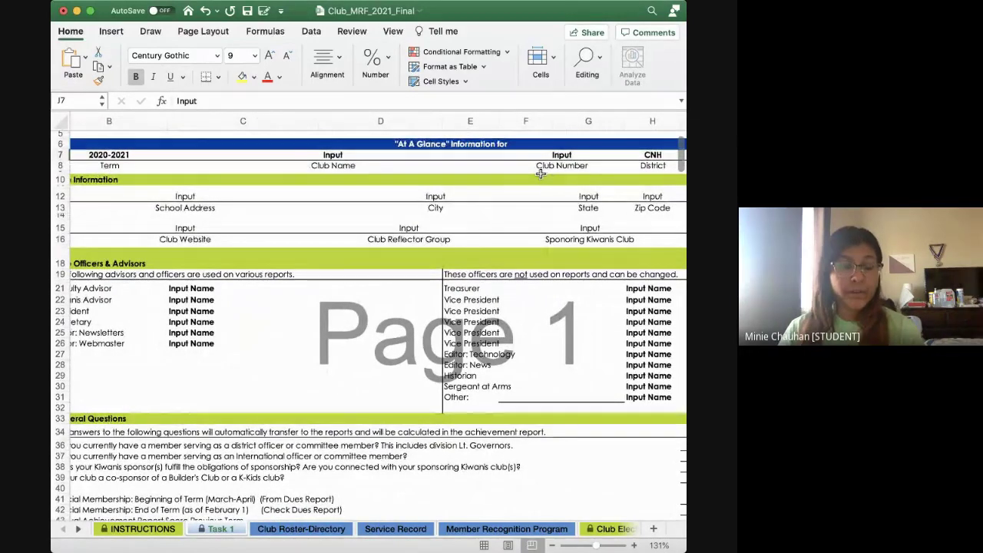
{"action": "scroll", "coordinate": [325, 217], "scroll_direction": "left", "scroll_amount": 2}
{"action": "scroll", "coordinate": [325, 218], "scroll_direction": "down", "scroll_amount": 1}
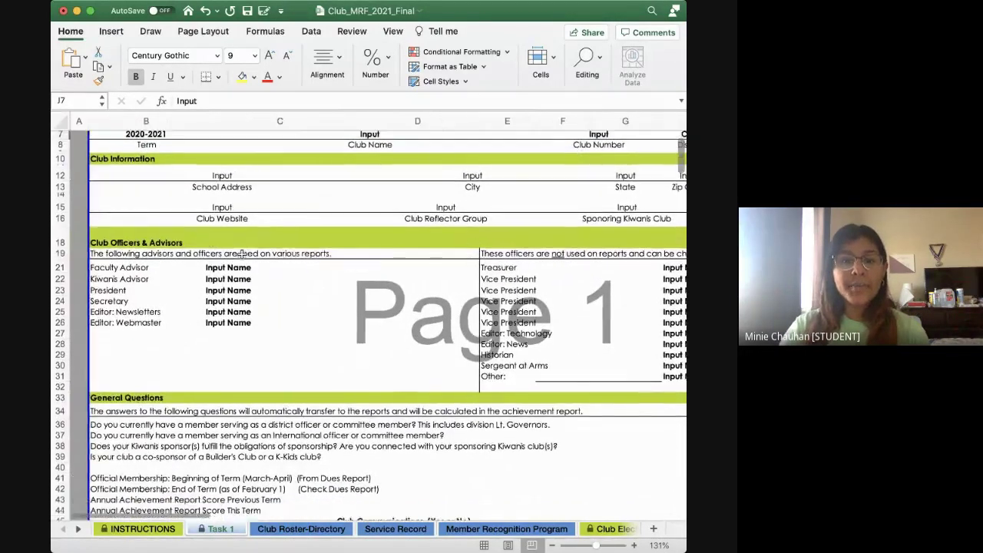
{"action": "scroll", "coordinate": [206, 289], "scroll_direction": "right", "scroll_amount": 1}
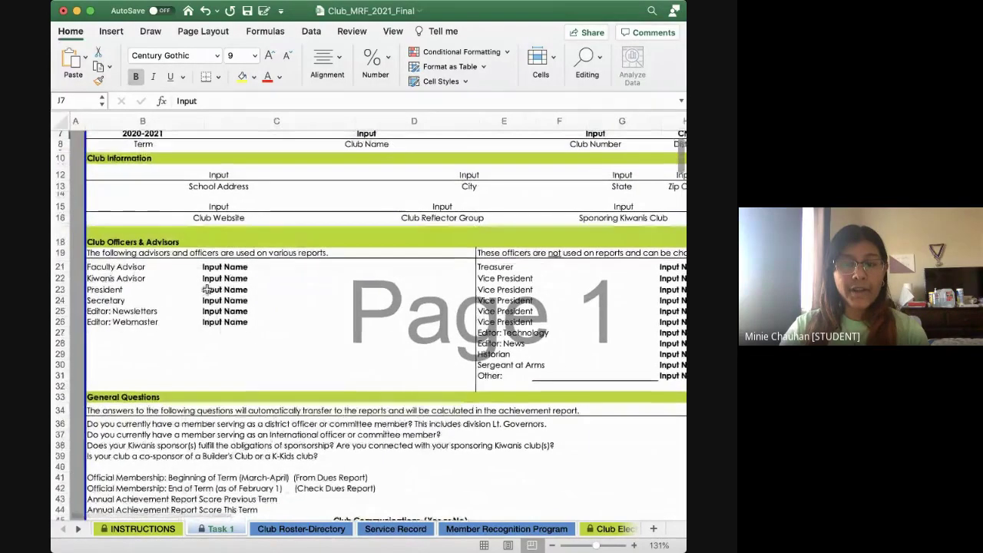
{"action": "scroll", "coordinate": [378, 362], "scroll_direction": "down", "scroll_amount": 2}
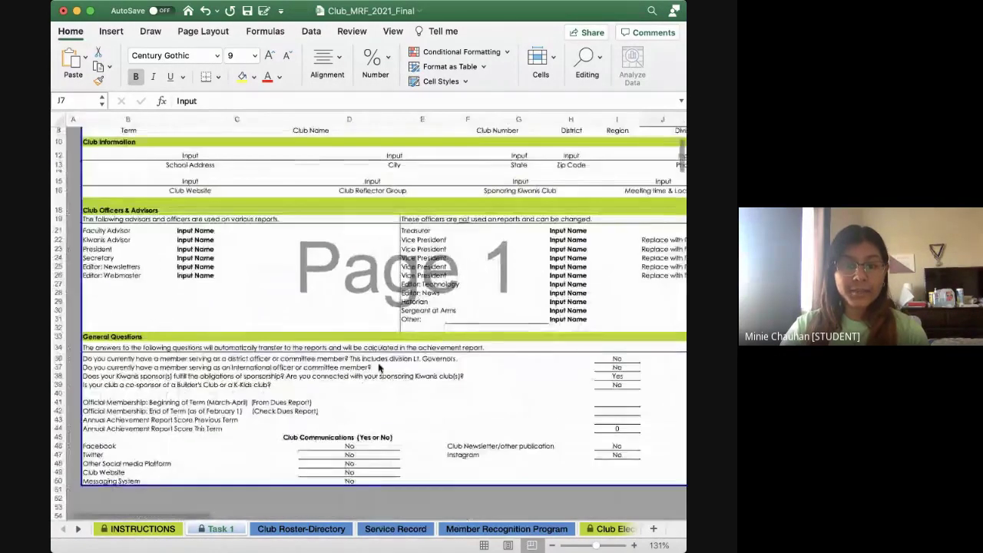
{"action": "scroll", "coordinate": [378, 362], "scroll_direction": "up", "scroll_amount": 3}
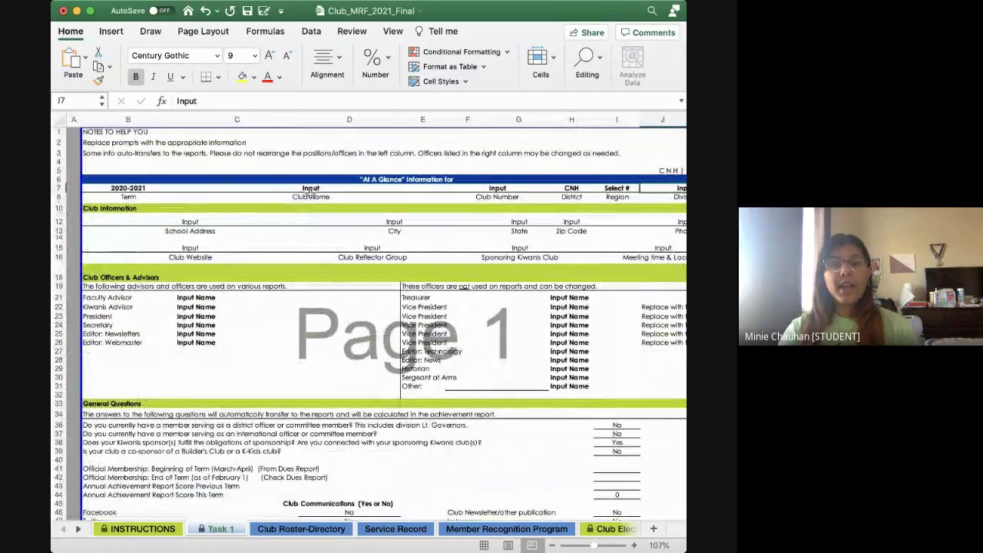
Enter 'West CTA' as the Club Name in merged cell C7
{"action": "left_click", "coordinate": [311, 188]}
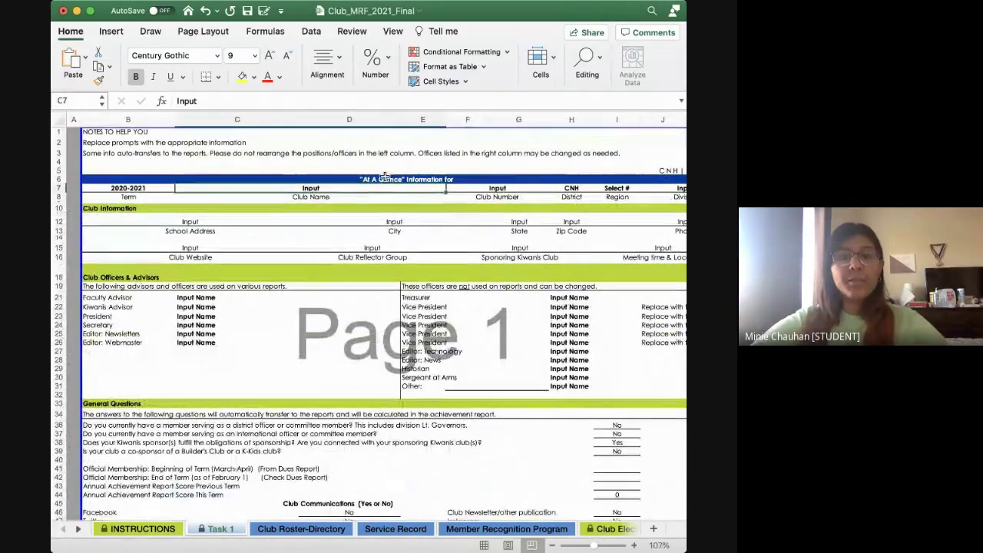
{"action": "double_click", "coordinate": [310, 188]}
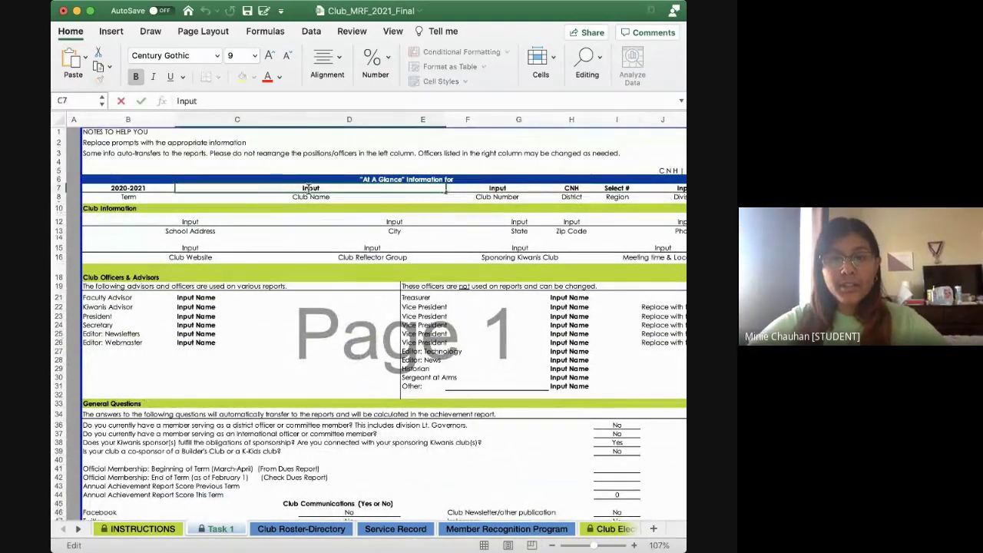
{"action": "type", "text": "West CTA"}
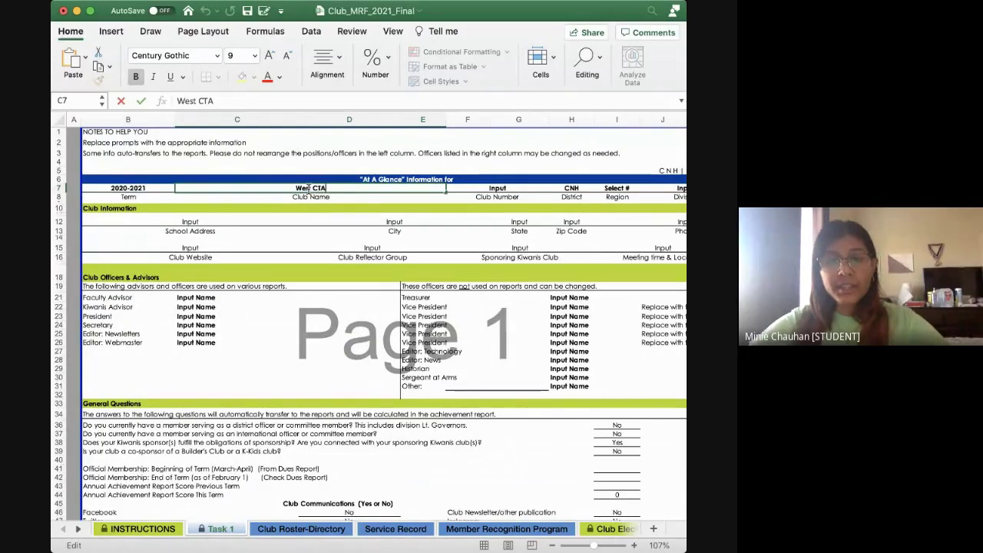
{"action": "key", "text": "Return"}
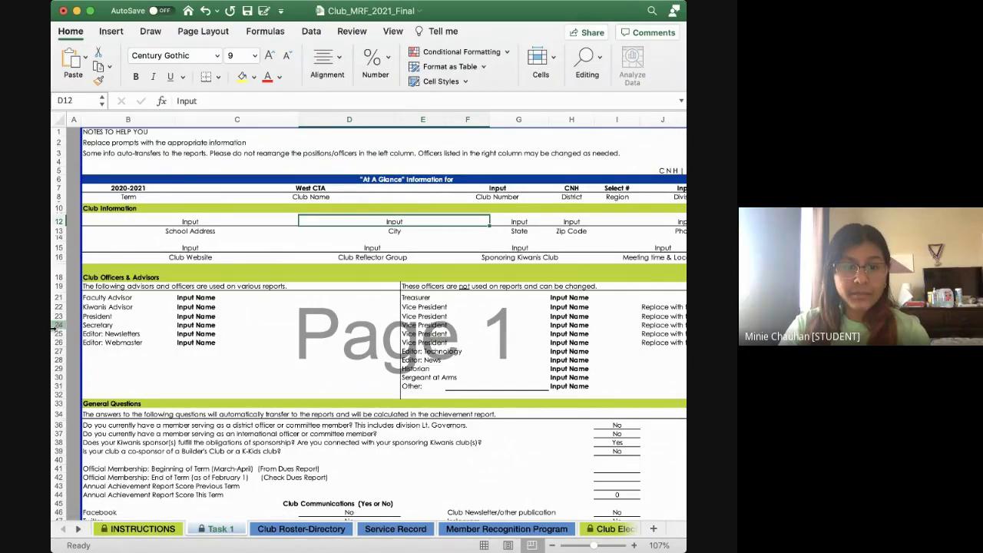
Narrow the workbook window and scroll around the Task 1 form
{"action": "left_click_drag", "start_coordinate": [53, 326], "coordinate": [75, 326]}
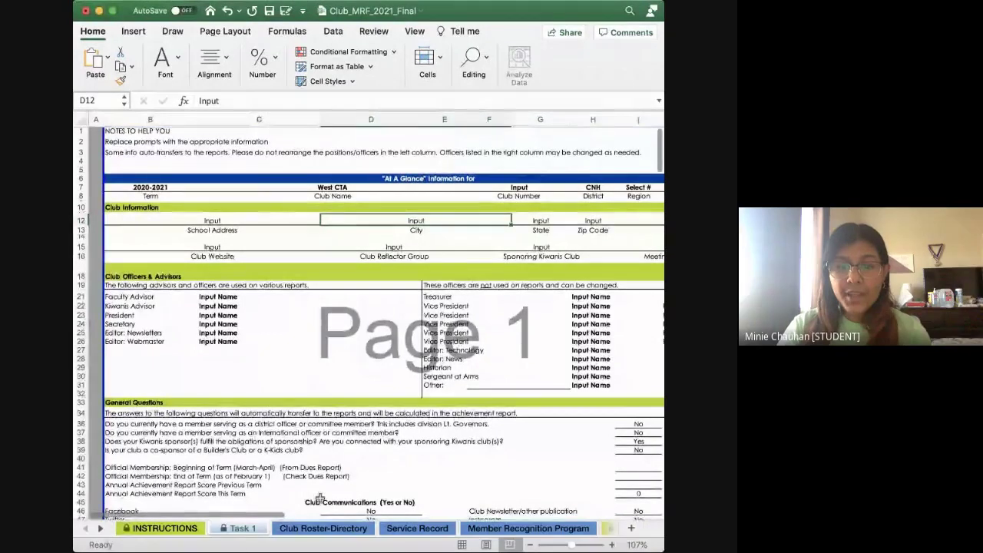
{"action": "scroll", "coordinate": [344, 419], "scroll_direction": "down", "scroll_amount": 1}
{"action": "scroll", "coordinate": [344, 418], "scroll_direction": "right", "scroll_amount": 2}
{"action": "scroll", "coordinate": [343, 419], "scroll_direction": "down", "scroll_amount": 6}
{"action": "scroll", "coordinate": [343, 419], "scroll_direction": "left", "scroll_amount": 1}
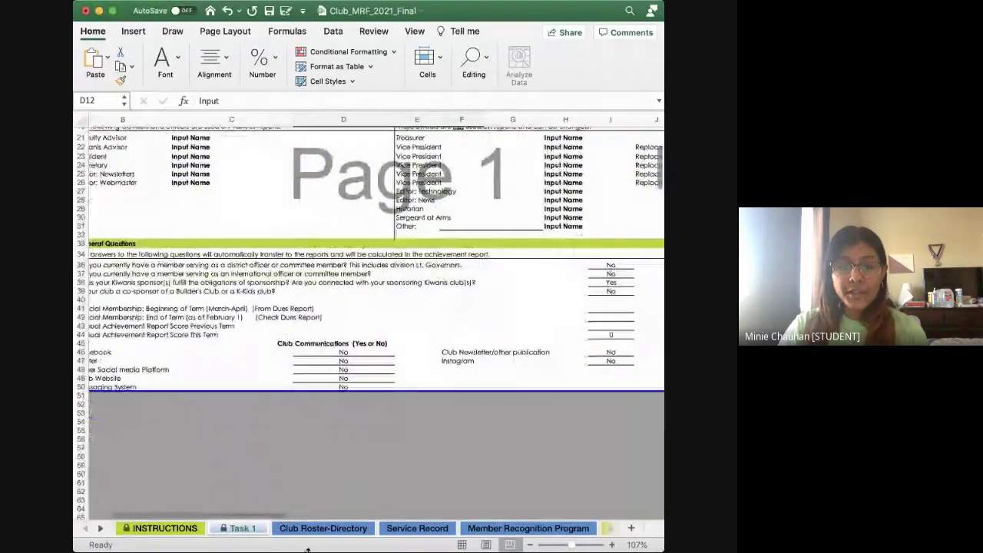
Open the Club Roster-Directory sheet and check that its header shows West CTA
{"action": "left_click", "coordinate": [322, 528]}
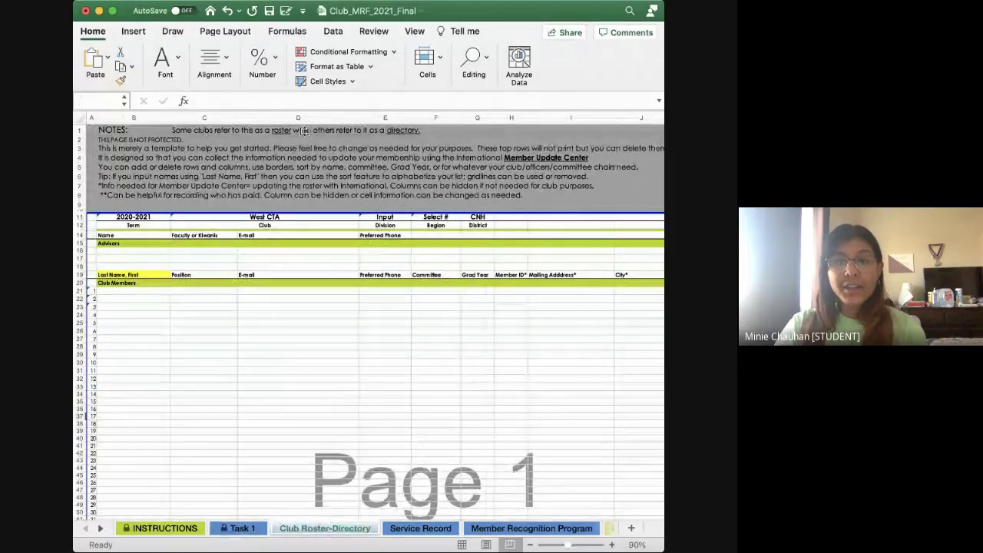
{"action": "scroll", "coordinate": [305, 131], "scroll_direction": "right", "scroll_amount": 5}
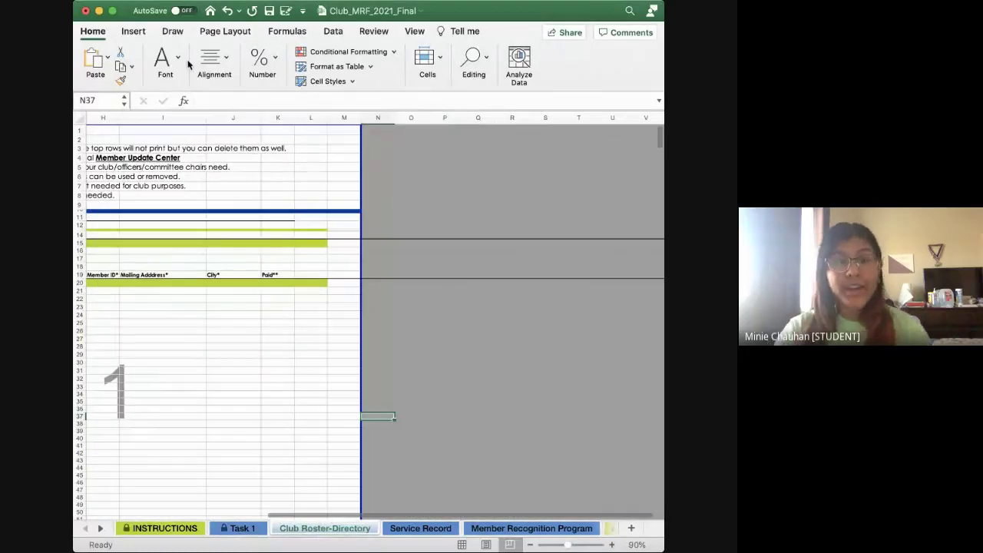
{"action": "scroll", "coordinate": [244, 259], "scroll_direction": "left", "scroll_amount": 5}
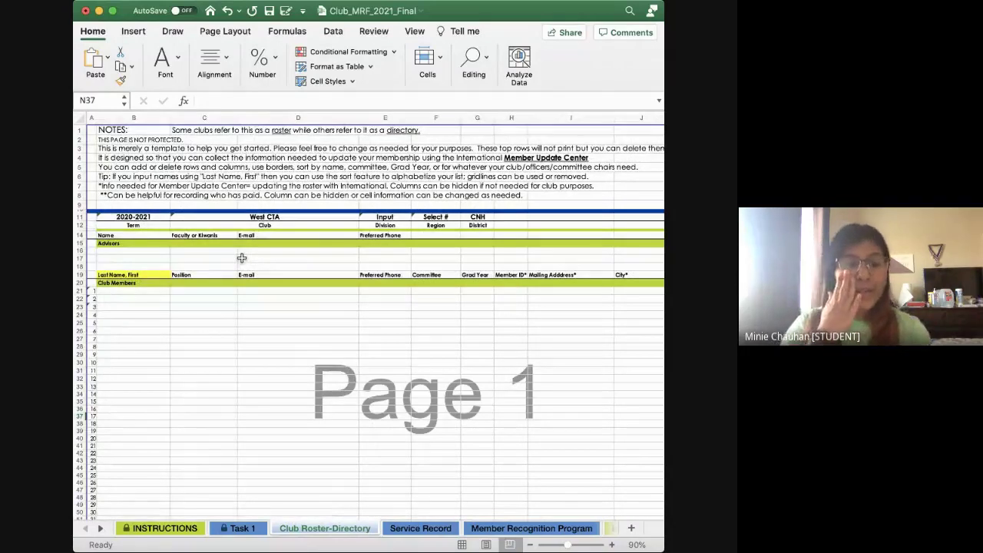
{"action": "scroll", "coordinate": [276, 219], "scroll_direction": "left", "scroll_amount": 1}
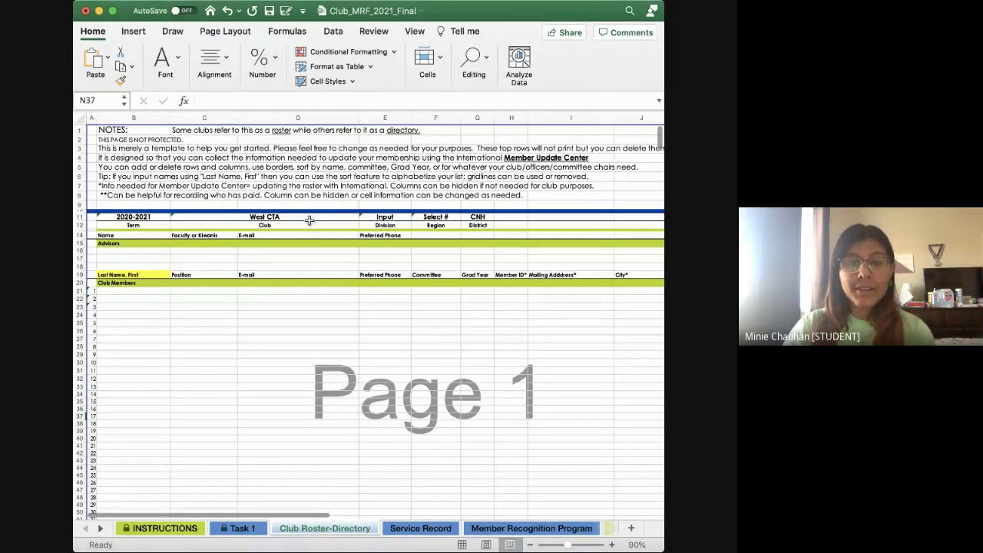
{"action": "left_click", "coordinate": [242, 528]}
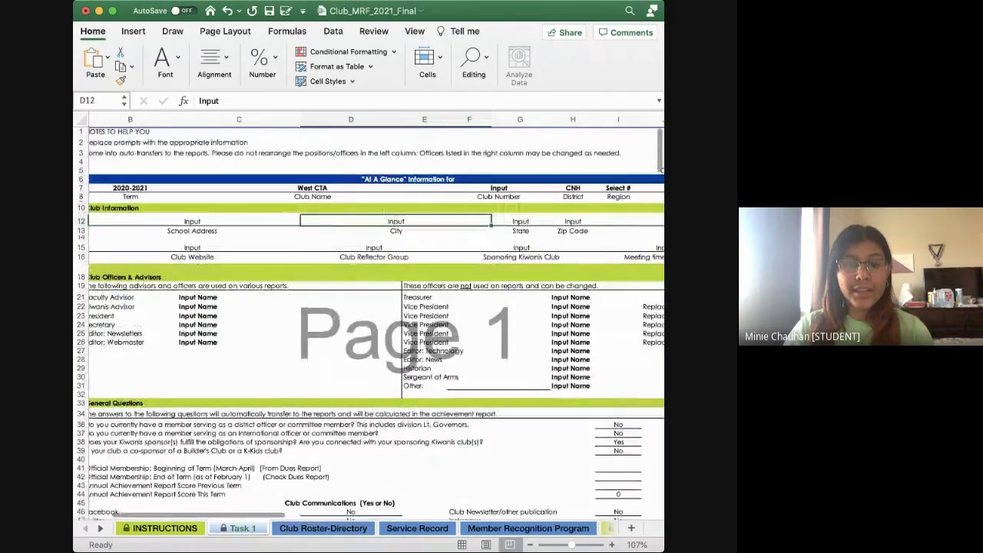
{"action": "left_click", "coordinate": [323, 529]}
{"action": "scroll", "coordinate": [285, 261], "scroll_direction": "up", "scroll_amount": 5}
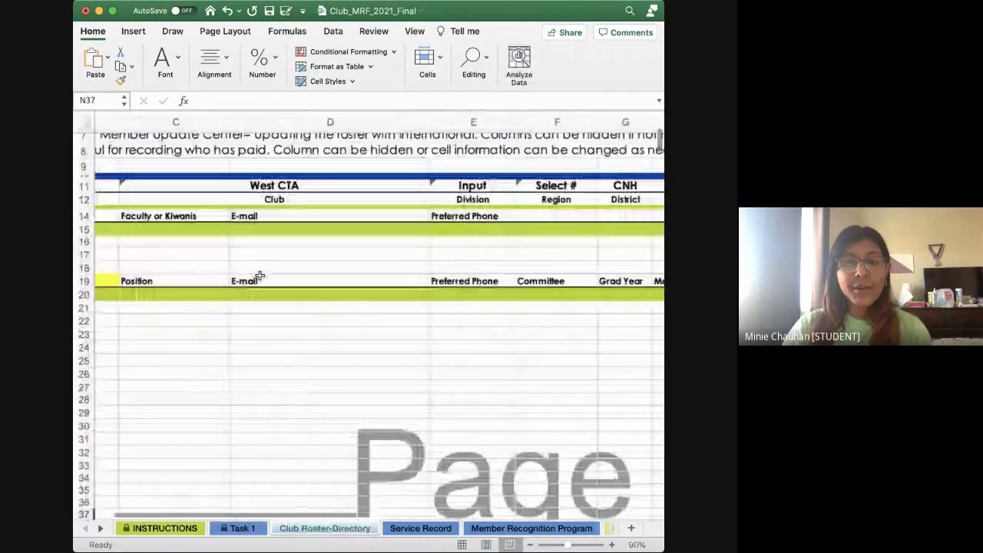
{"action": "scroll", "coordinate": [285, 261], "scroll_direction": "up", "scroll_amount": 3}
{"action": "left_click", "coordinate": [374, 256]}
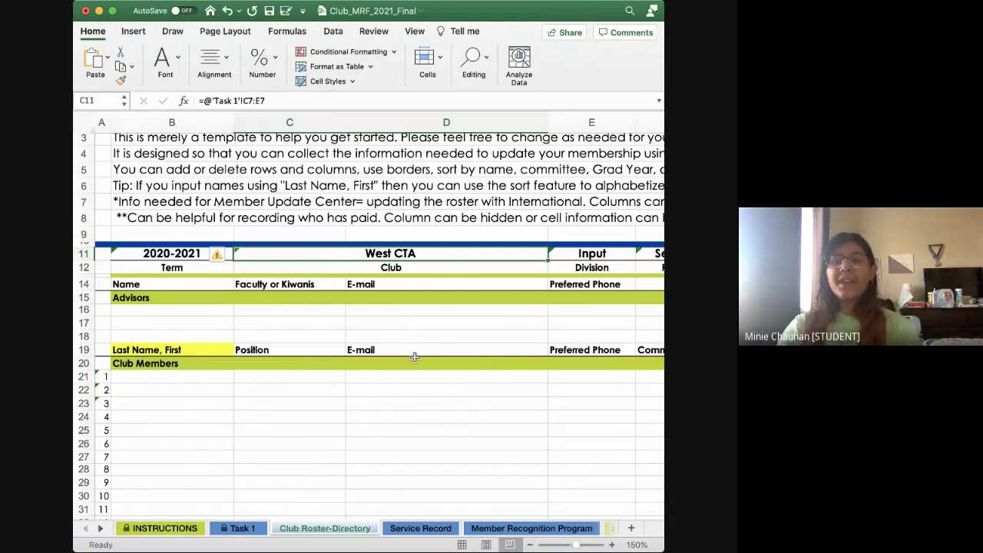
Scroll to the Club Members table and select the first empty row, B21
{"action": "scroll", "coordinate": [270, 318], "scroll_direction": "down", "scroll_amount": 2}
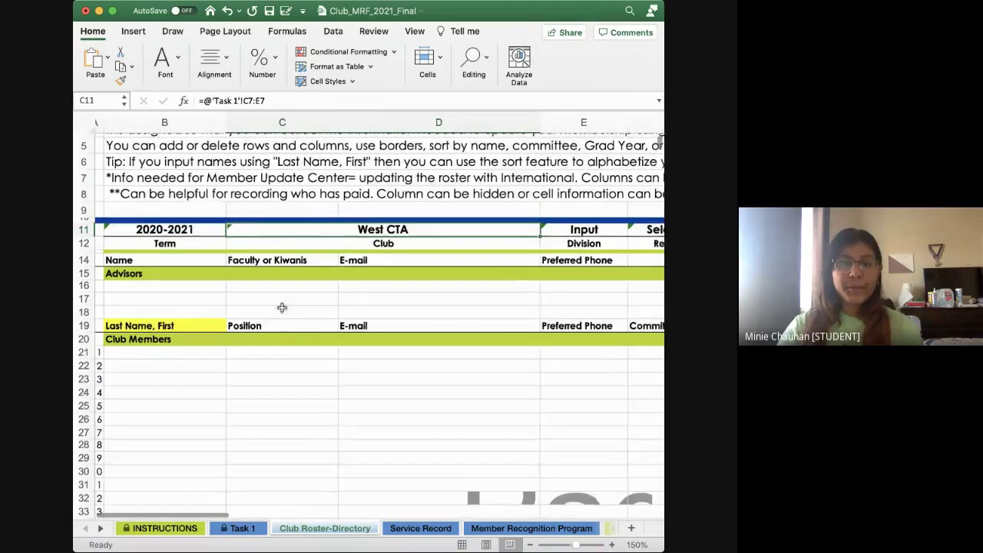
{"action": "scroll", "coordinate": [282, 307], "scroll_direction": "down", "scroll_amount": 3}
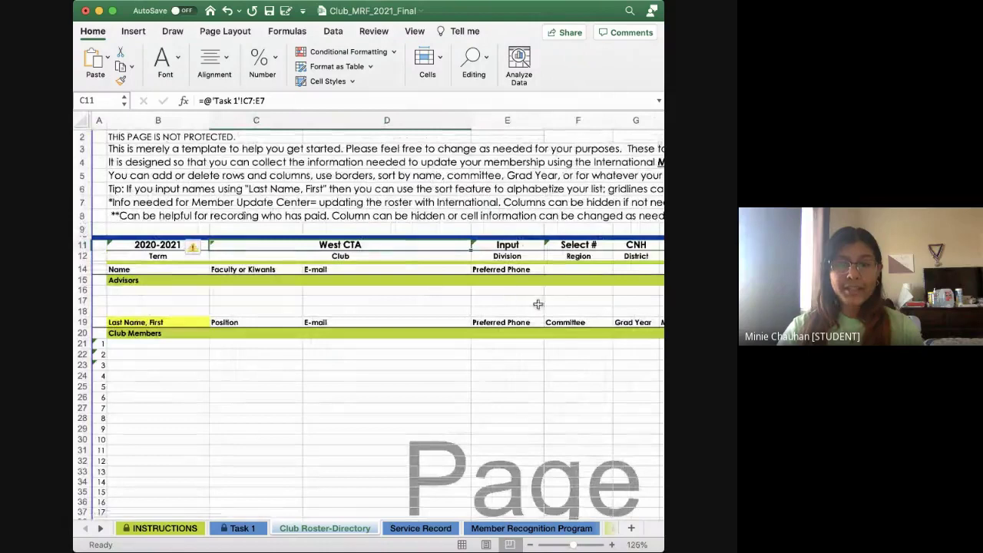
{"action": "scroll", "coordinate": [537, 304], "scroll_direction": "right", "scroll_amount": 1}
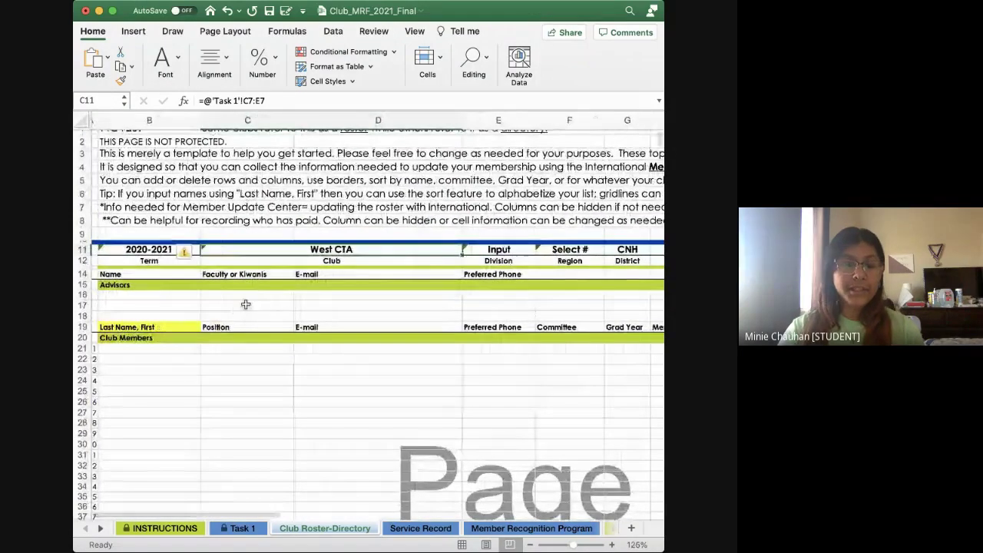
{"action": "scroll", "coordinate": [246, 304], "scroll_direction": "down", "scroll_amount": 3}
{"action": "left_click", "coordinate": [125, 299]}
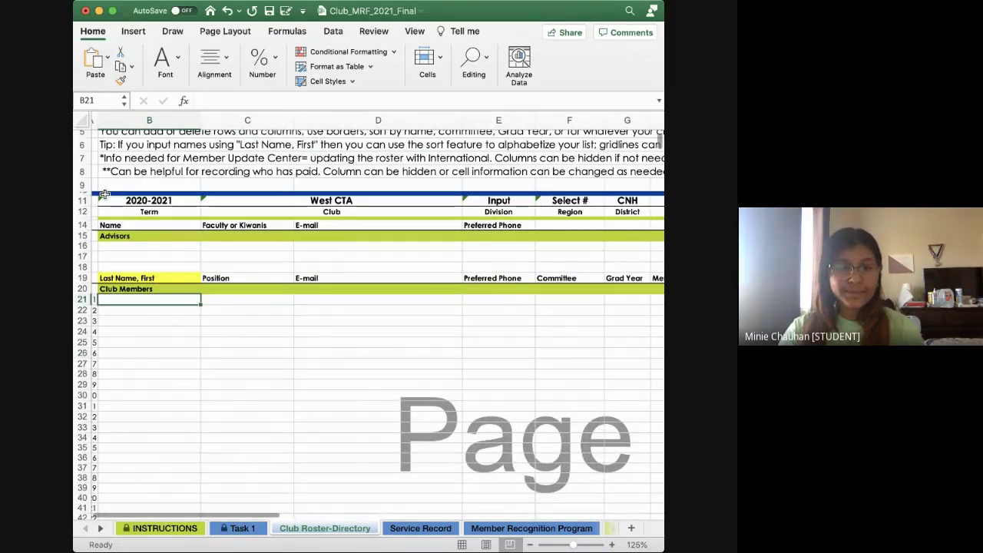
{"action": "left_click", "coordinate": [99, 9]}
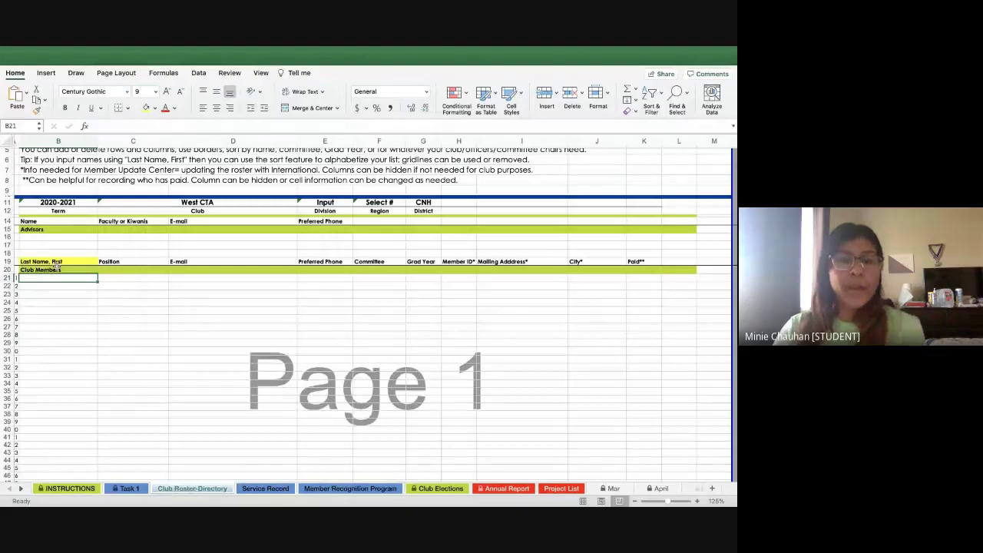
{"action": "left_click", "coordinate": [502, 261]}
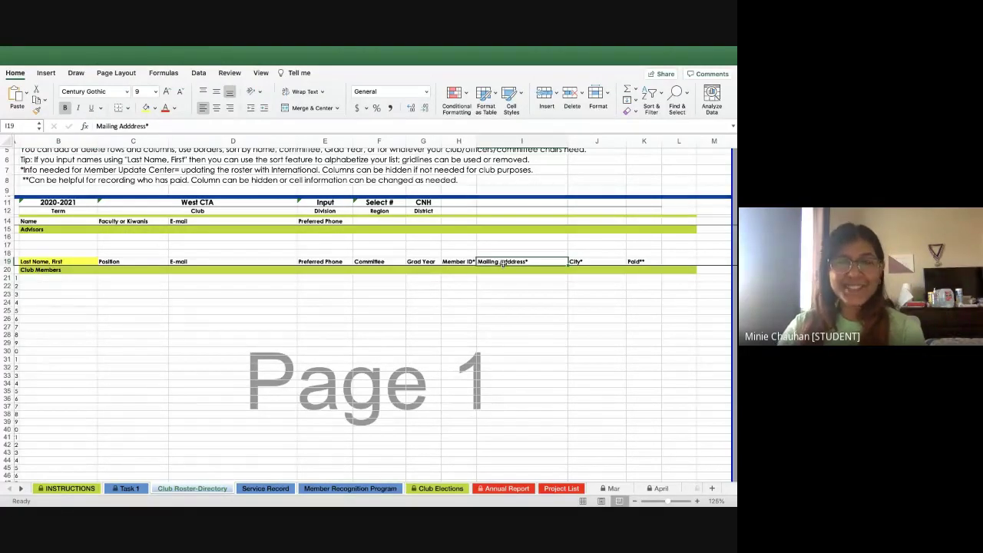
{"action": "left_click", "coordinate": [59, 270]}
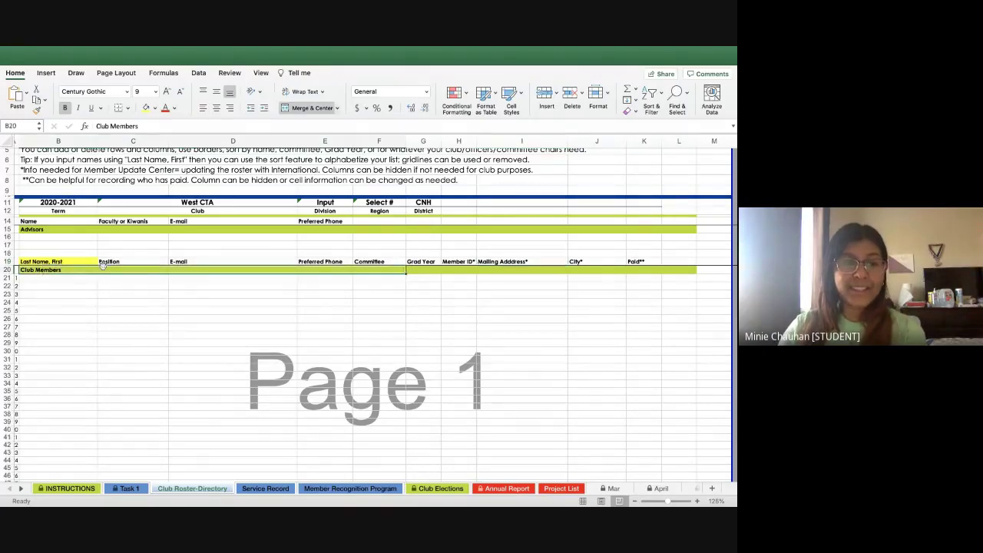
{"action": "left_click", "coordinate": [77, 262]}
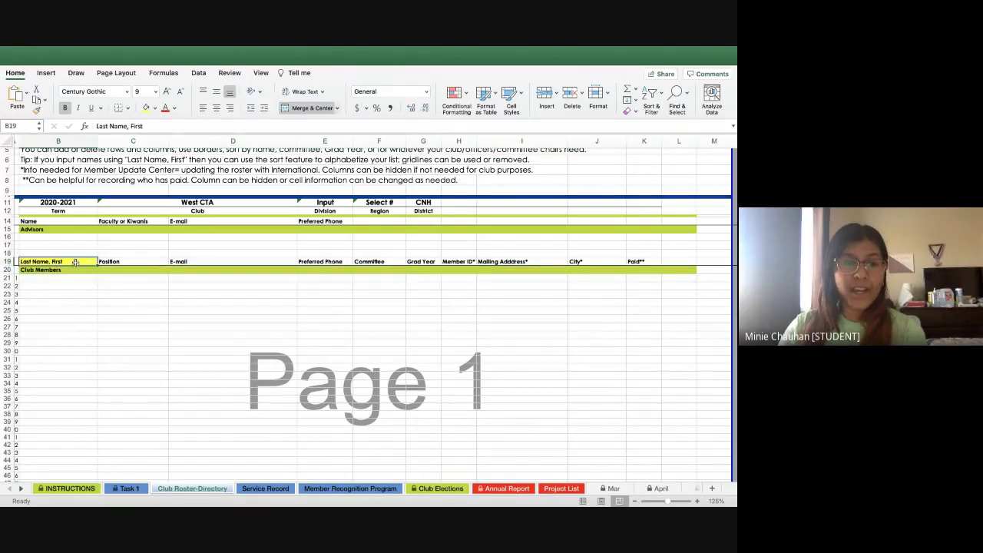
{"action": "left_click", "coordinate": [160, 262]}
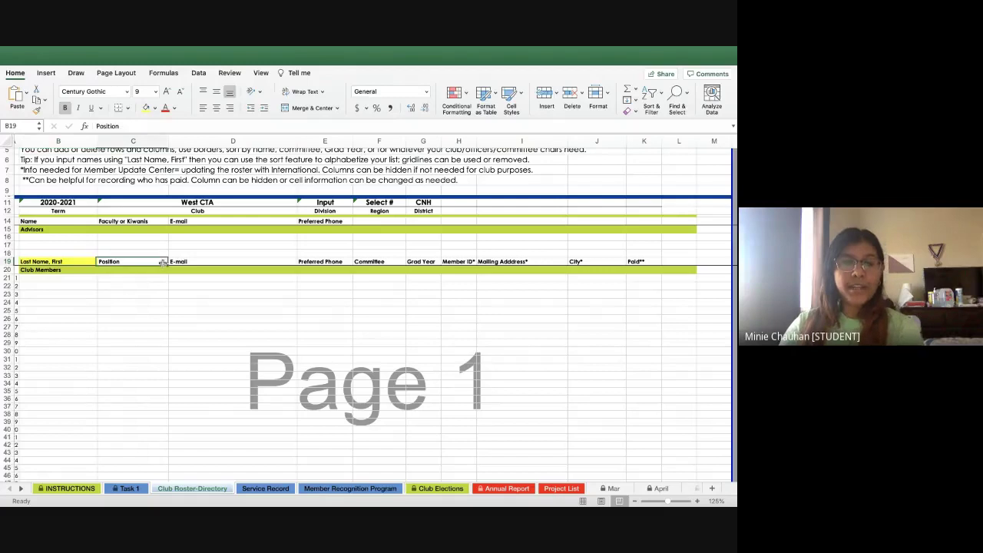
{"action": "left_click", "coordinate": [236, 263]}
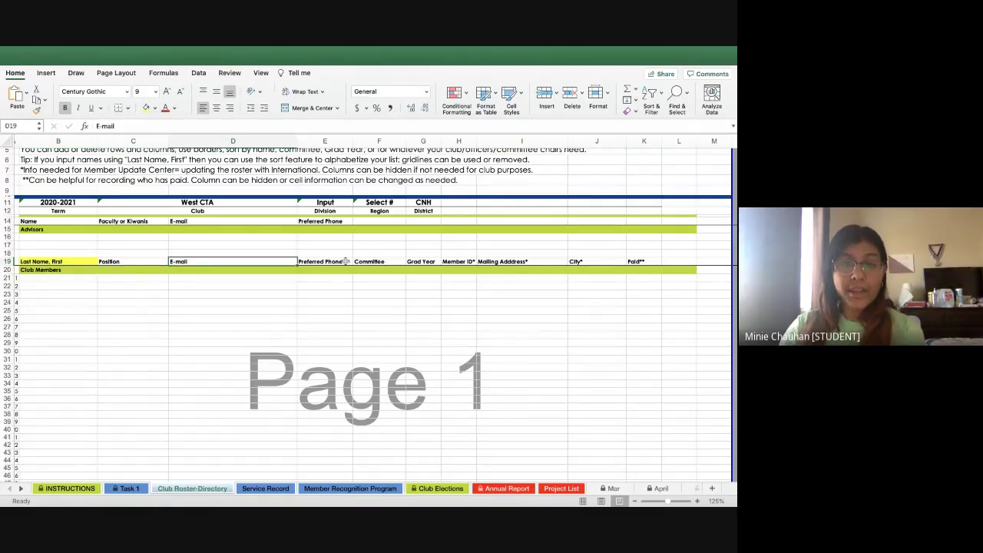
{"action": "left_click", "coordinate": [337, 263]}
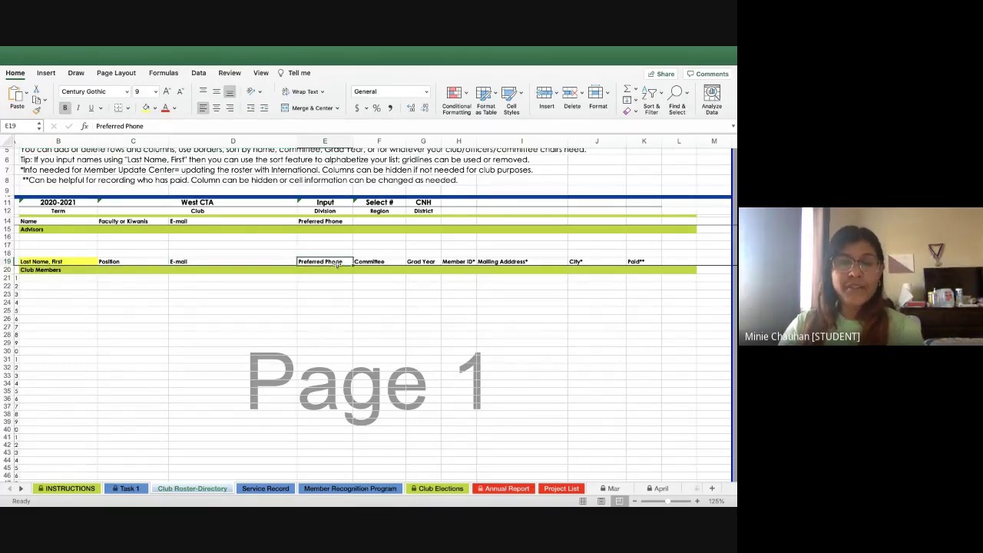
{"action": "left_click", "coordinate": [416, 262]}
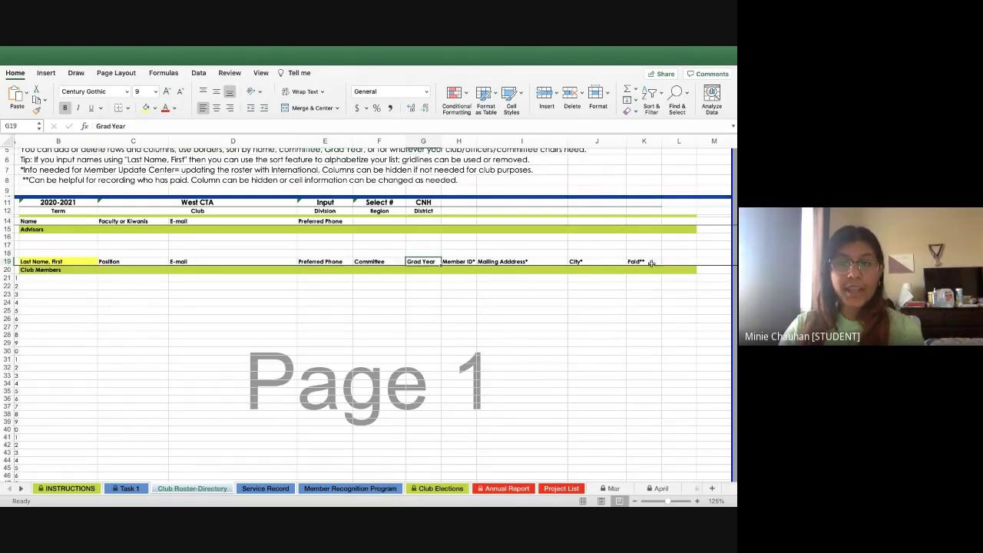
Enter three member names, last name first, in cells B21:B23
{"action": "left_click", "coordinate": [650, 262]}
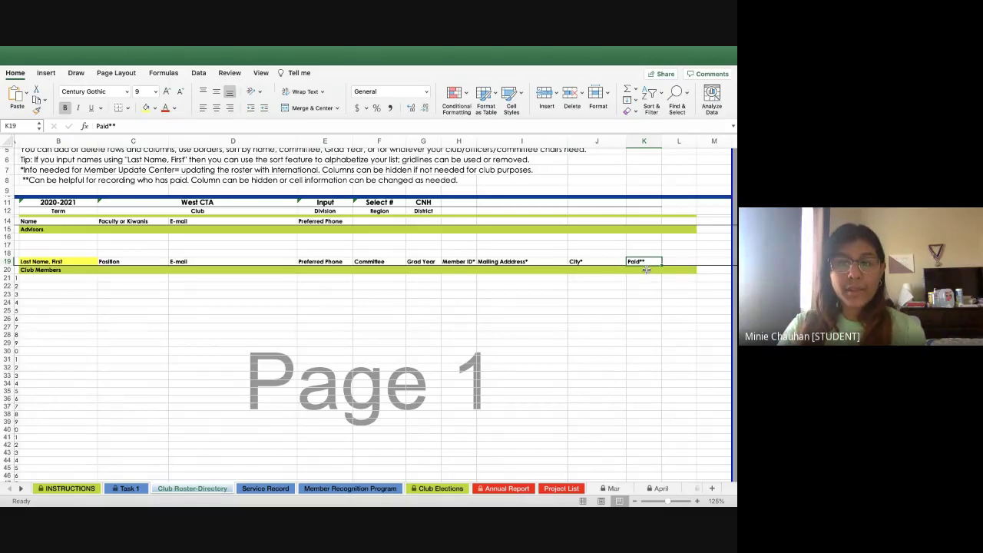
{"action": "left_click", "coordinate": [57, 277]}
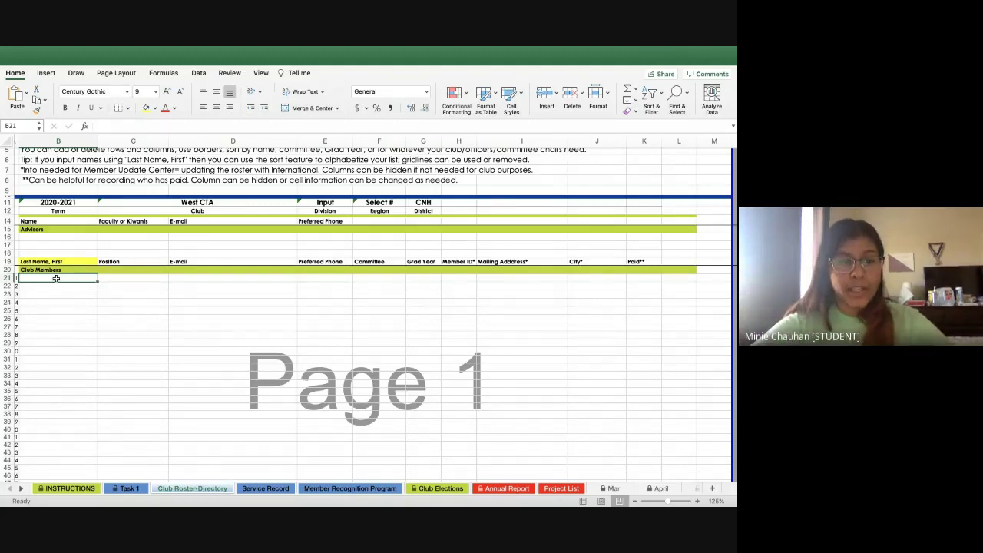
{"action": "key", "text": "Return"}
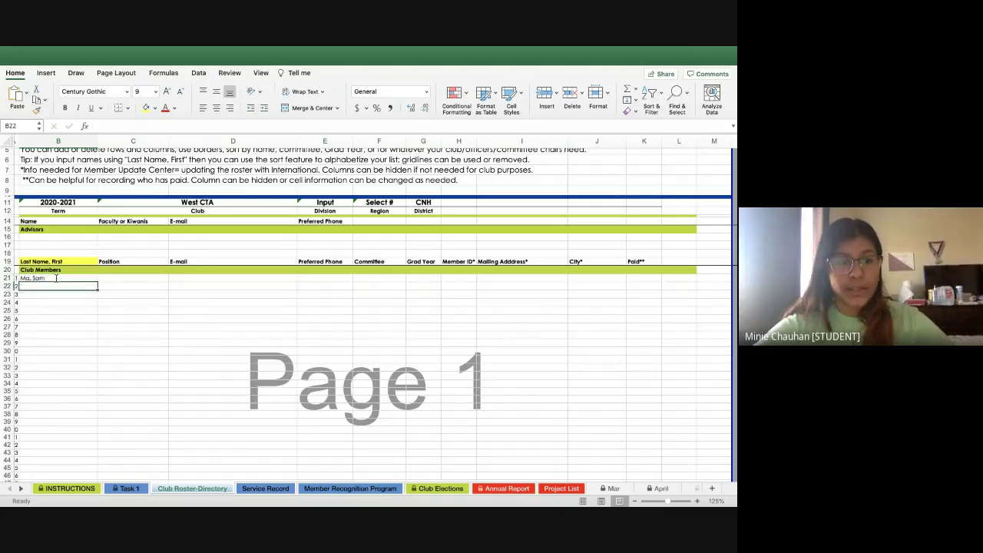
{"action": "key", "text": "Return"}
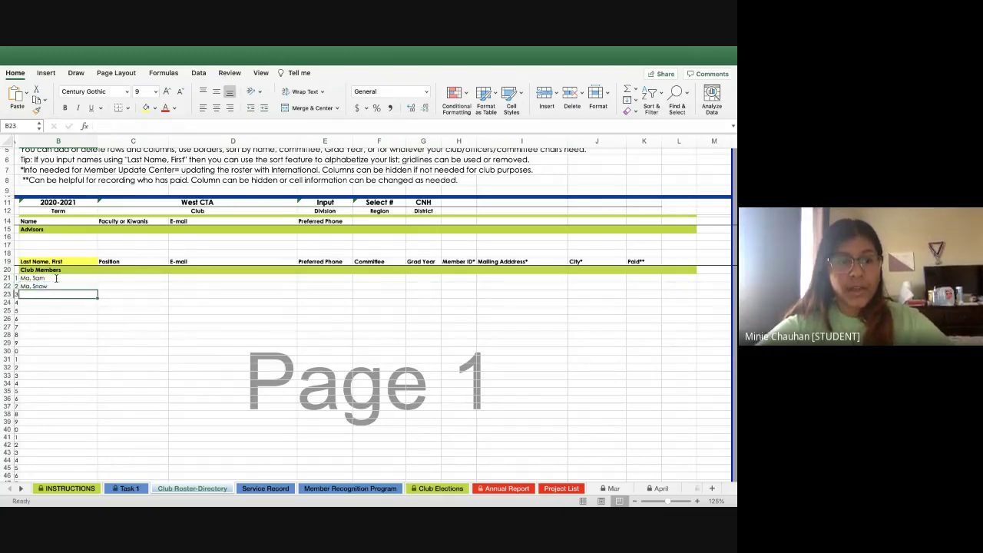
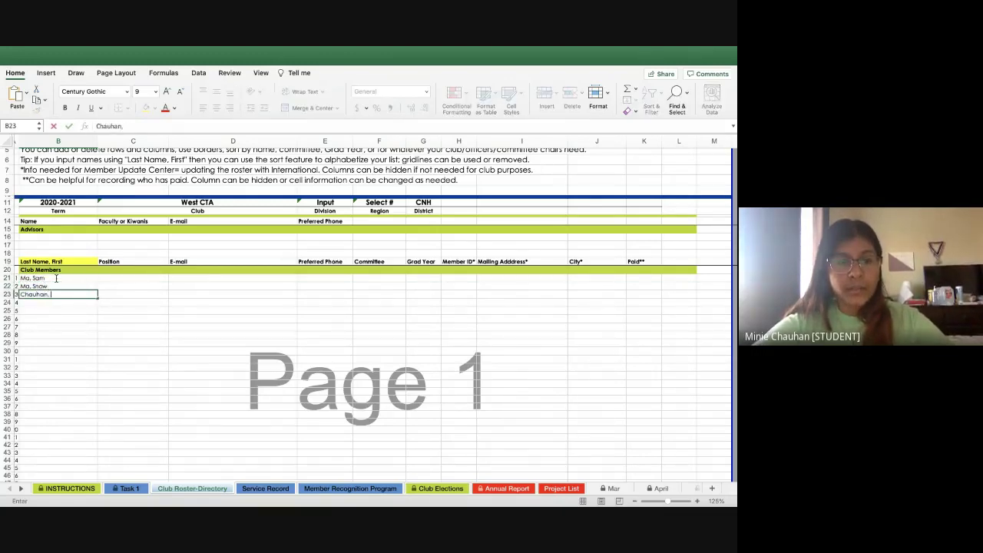
Enter the members' positions as ltg, ltg and member in C21:C23
{"action": "left_click", "coordinate": [123, 276]}
{"action": "type", "text": "ltg"}
{"action": "key", "text": "Return"}
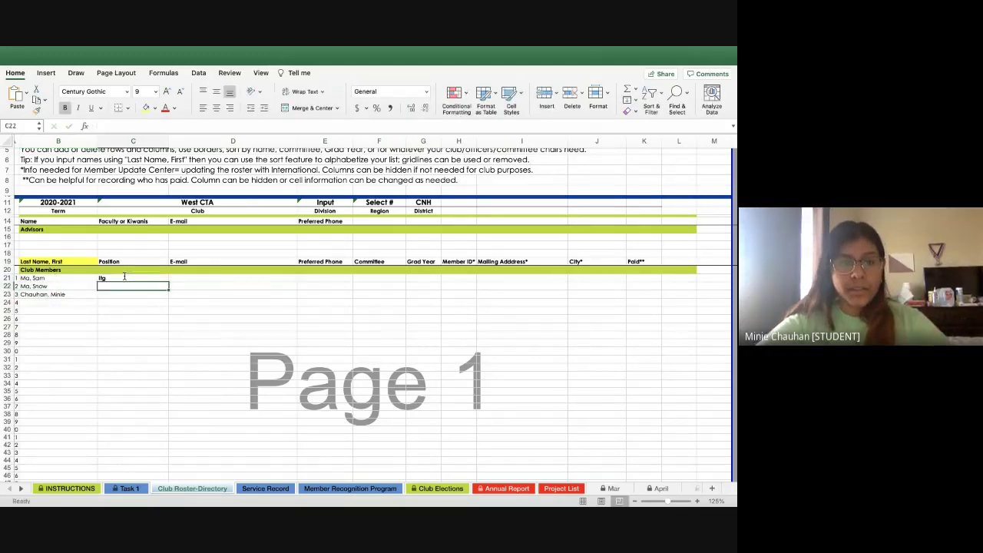
{"action": "type", "text": "ltg"}
{"action": "key", "text": "Return"}
{"action": "type", "text": "member"}
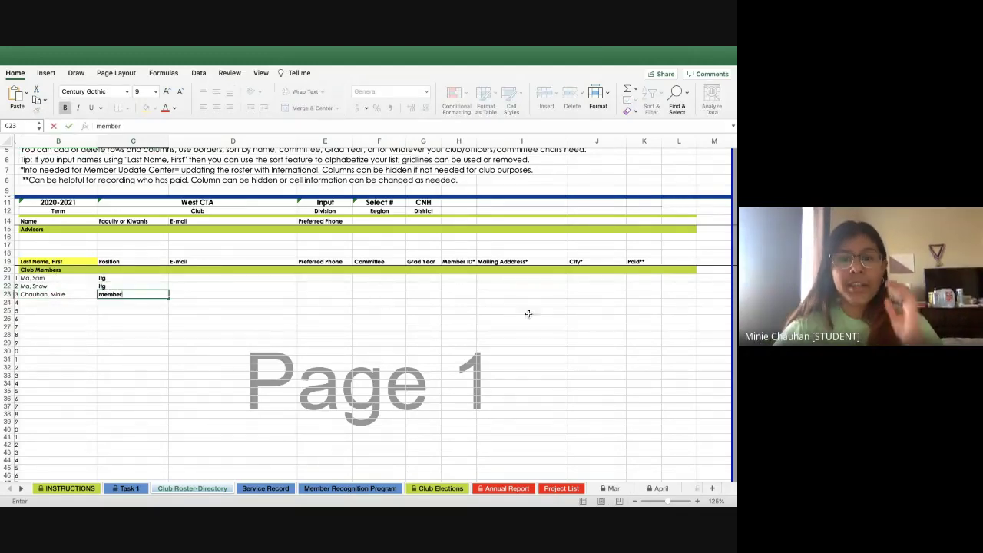
Mark all three members as paid with 'y' in K21:K23
{"action": "left_click", "coordinate": [648, 278]}
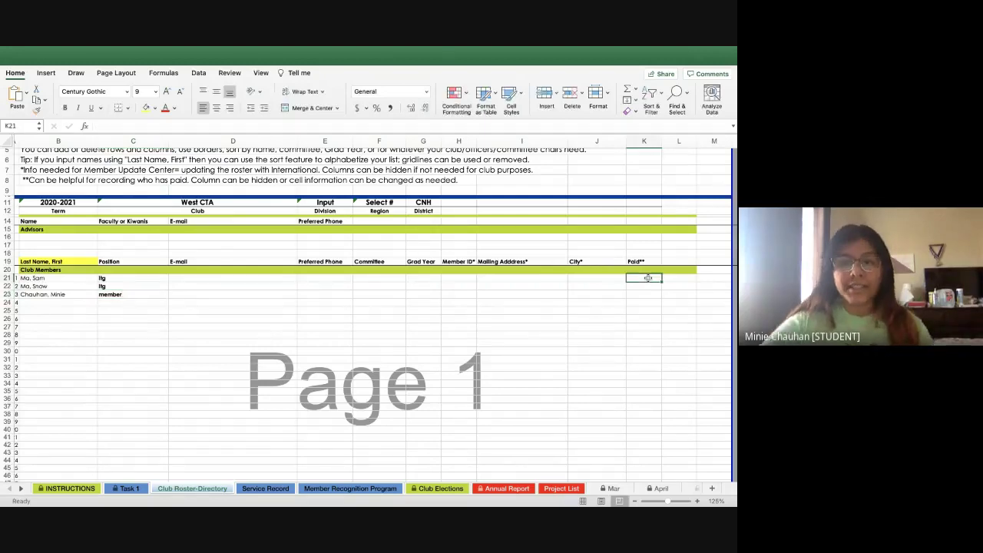
{"action": "type", "text": "y"}
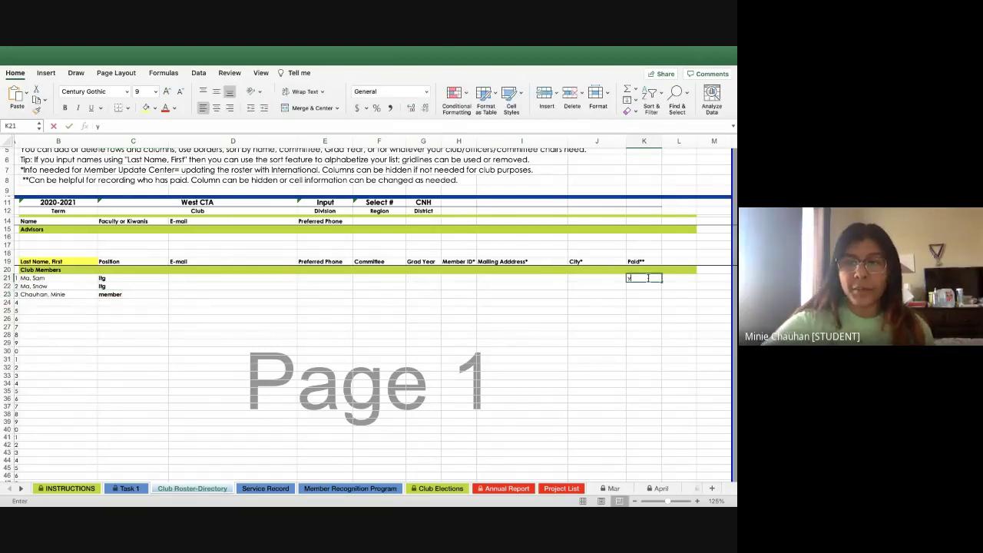
{"action": "key", "text": "Return"}
{"action": "type", "text": "y"}
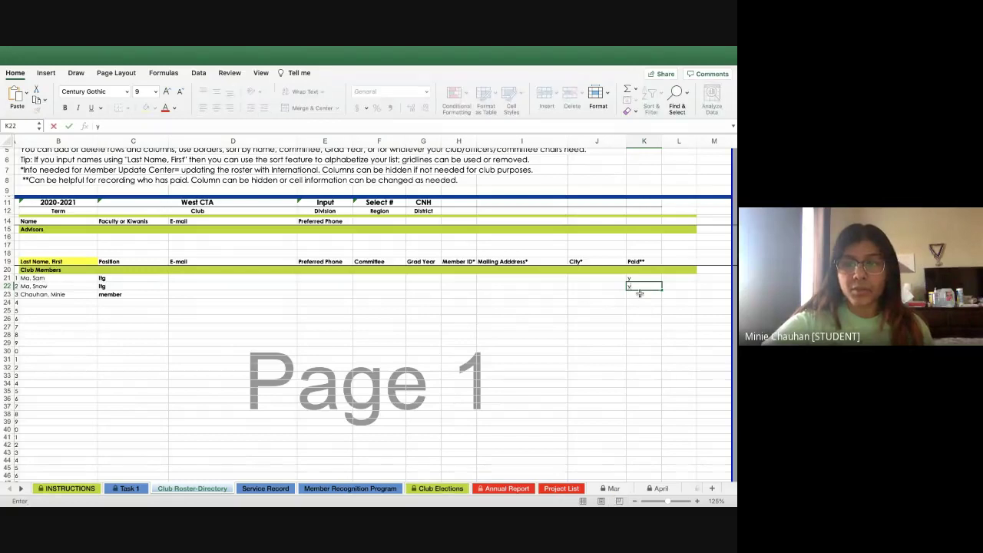
{"action": "left_click", "coordinate": [639, 293]}
{"action": "left_click", "coordinate": [521, 302]}
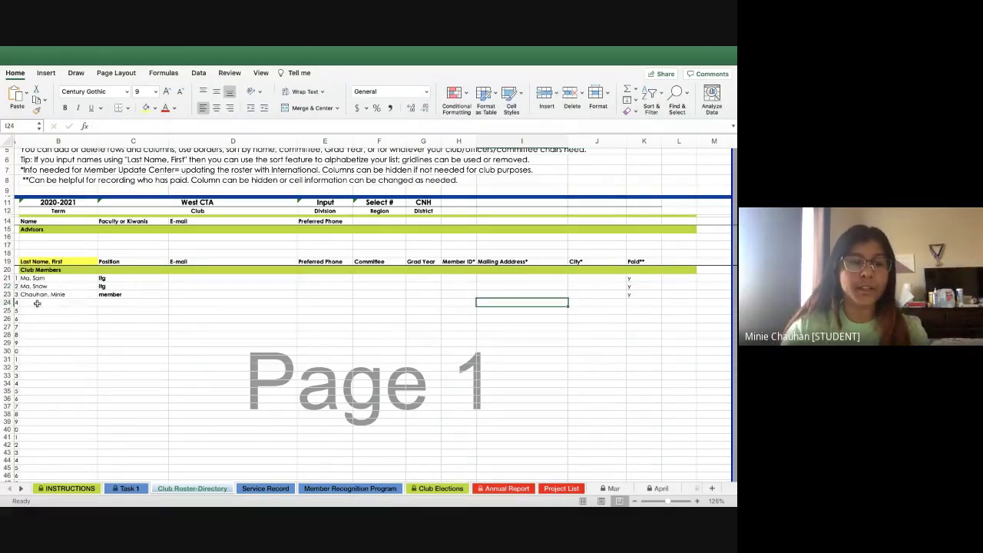
Select member rows B21:K24 and sort them A to Z by name
{"action": "left_click_drag", "start_coordinate": [36, 303], "coordinate": [376, 278]}
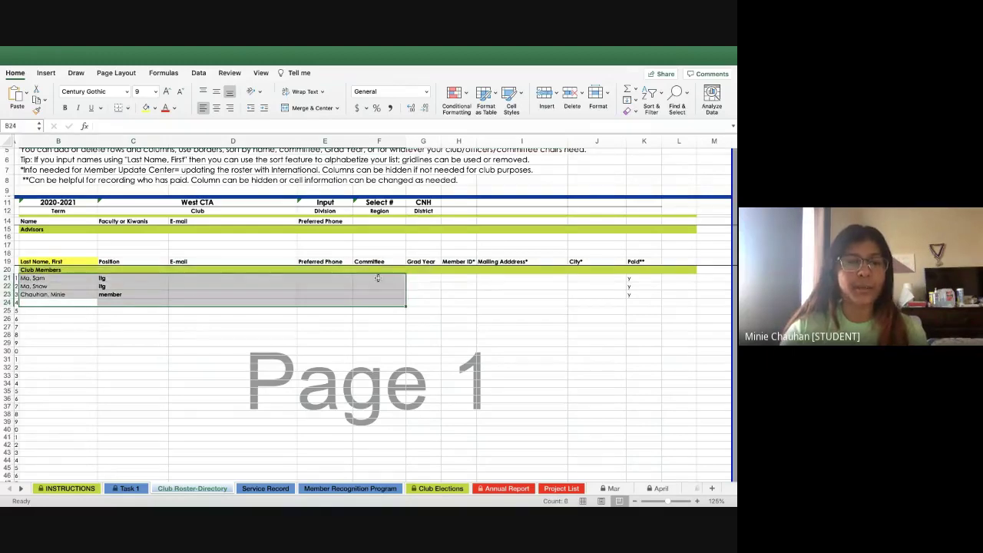
{"action": "left_click", "coordinate": [77, 309]}
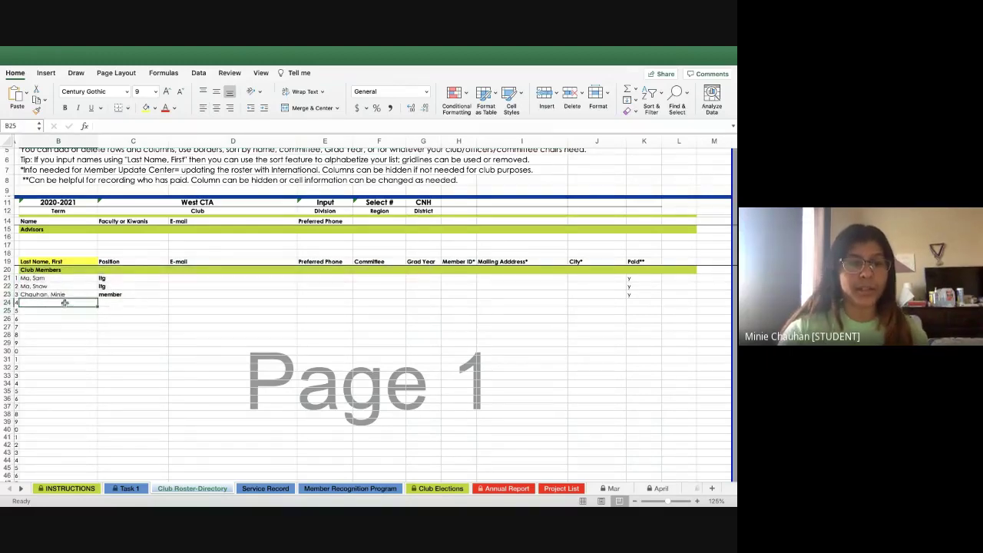
{"action": "left_click_drag", "start_coordinate": [73, 302], "coordinate": [575, 295]}
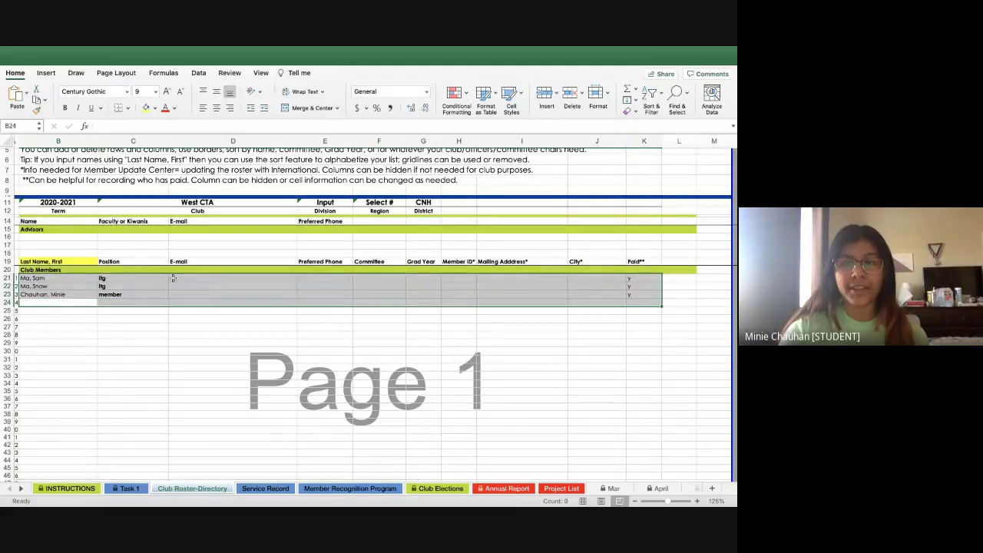
{"action": "left_click", "coordinate": [663, 94]}
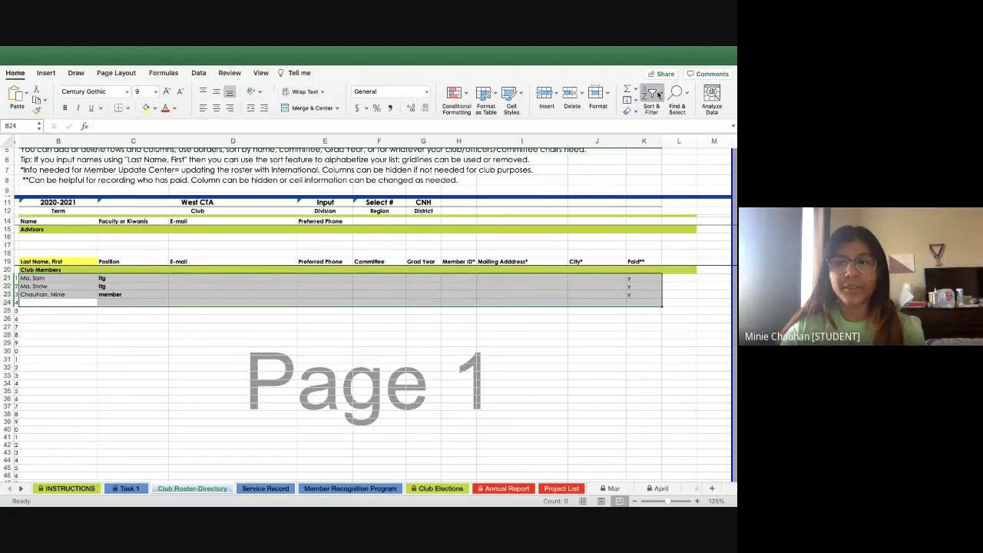
{"action": "left_click", "coordinate": [669, 127]}
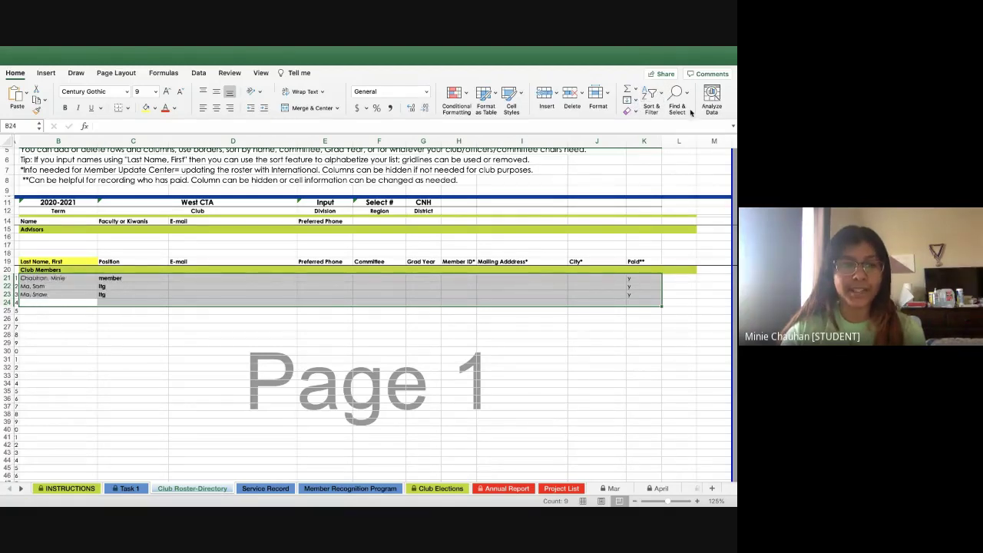
{"action": "left_click", "coordinate": [66, 305]}
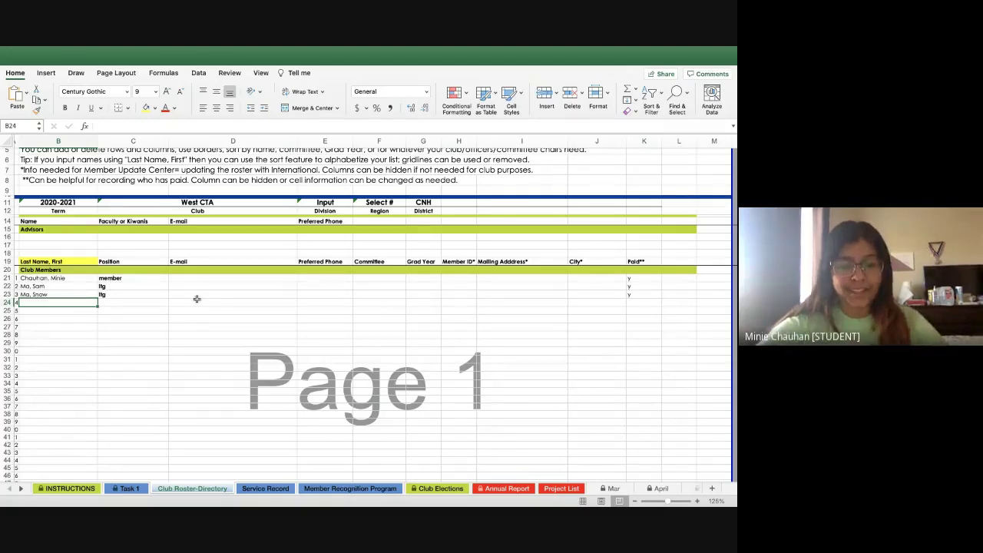
Add a fourth member in row 24 with position 'member' and paid status 'n'
{"action": "type", "text": "B, B"}
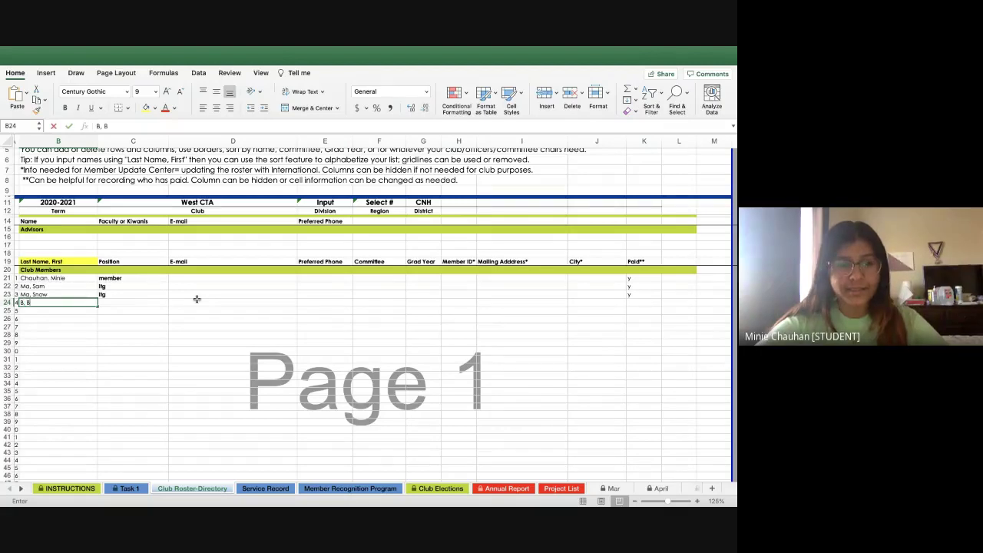
{"action": "left_click", "coordinate": [117, 306]}
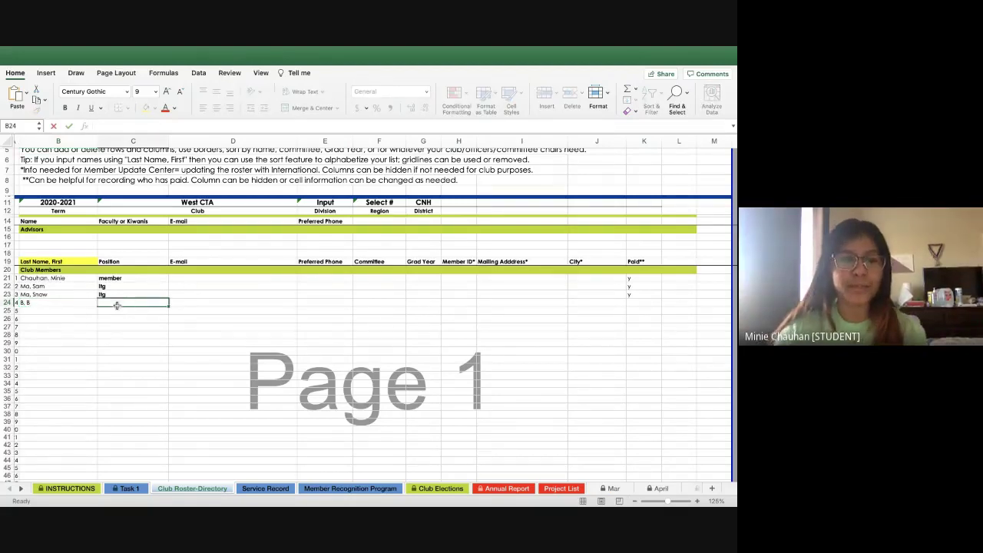
{"action": "type", "text": "member"}
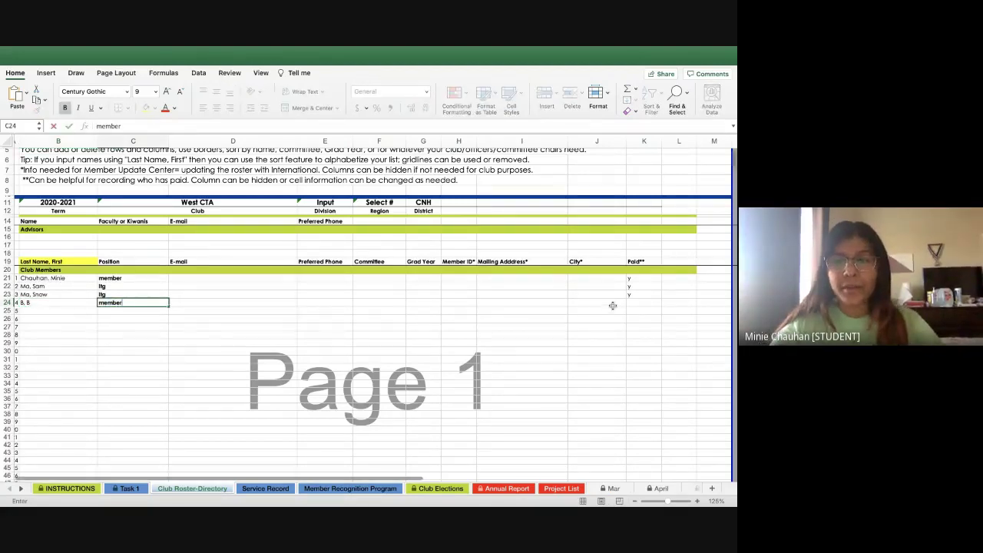
{"action": "left_click", "coordinate": [629, 305]}
{"action": "type", "text": "n"}
{"action": "left_click", "coordinate": [522, 311]}
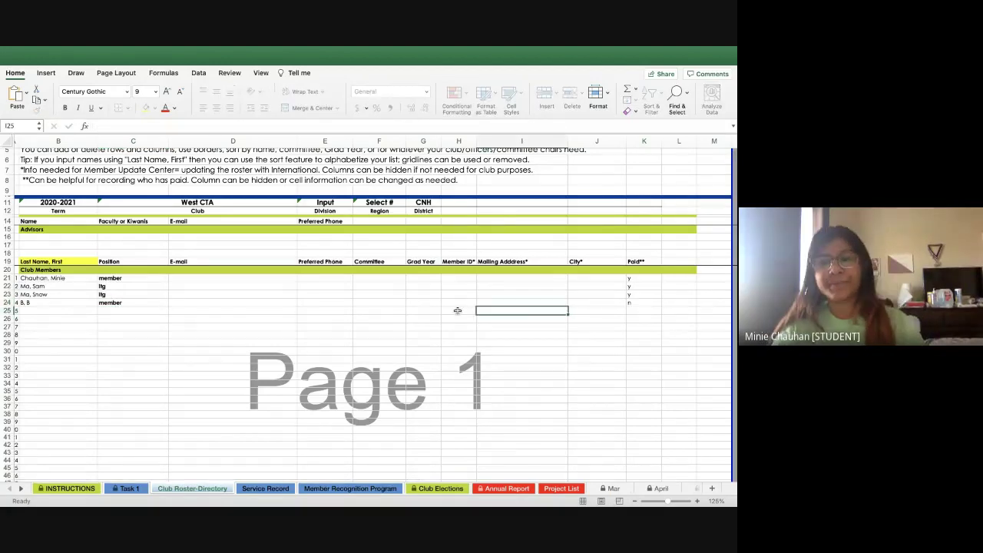
Re-sort the member rows B21:K25 A to Z by name
{"action": "left_click", "coordinate": [44, 310]}
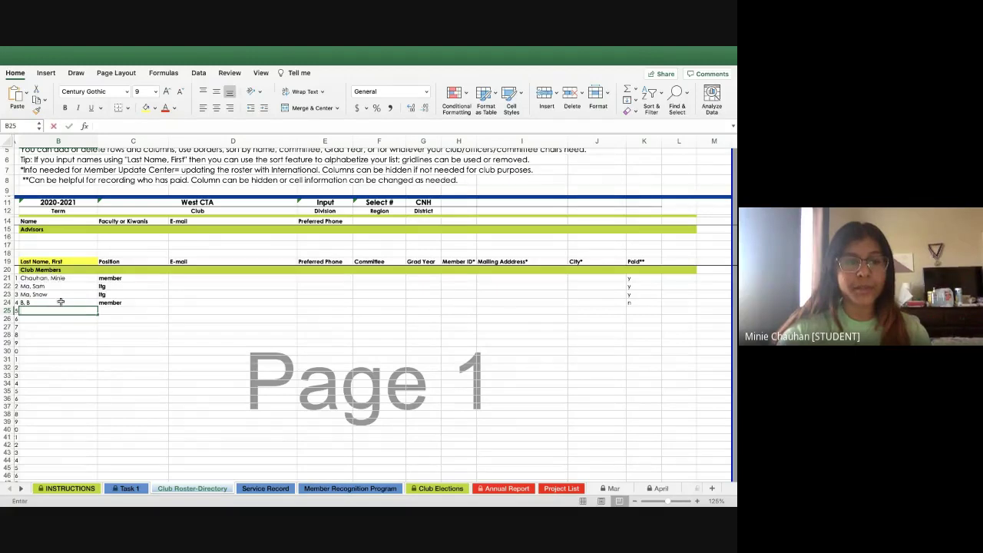
{"action": "left_click_drag", "start_coordinate": [46, 311], "coordinate": [643, 278]}
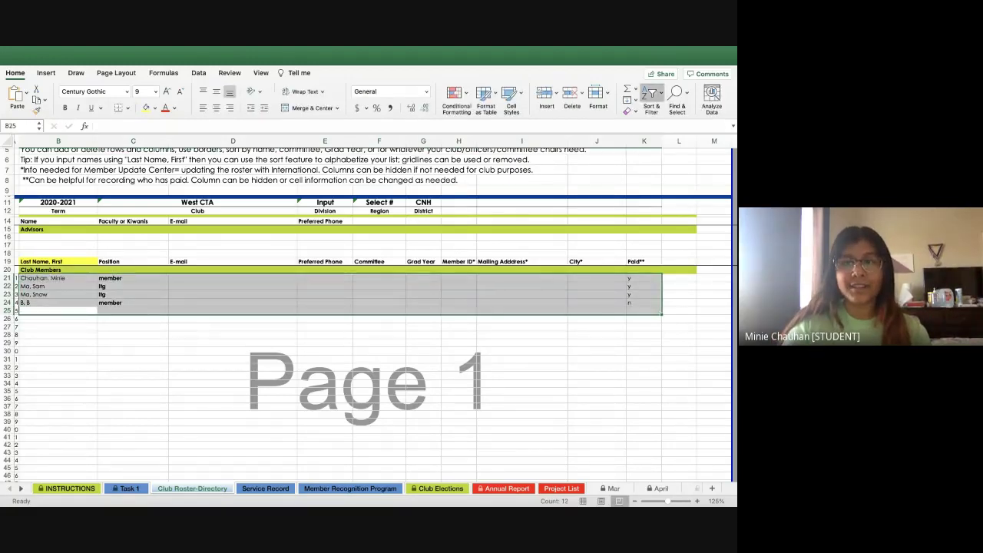
{"action": "left_click", "coordinate": [652, 96]}
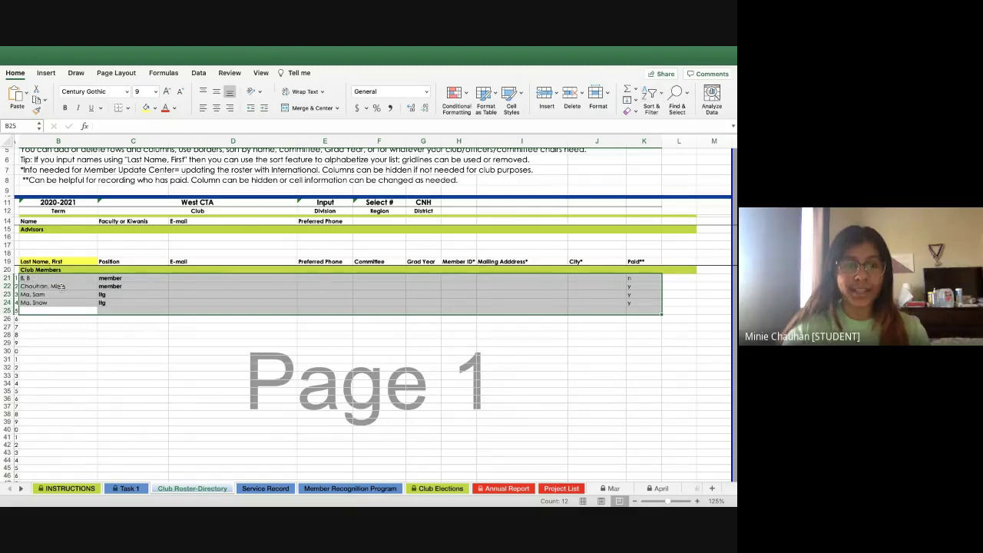
{"action": "left_click", "coordinate": [643, 286]}
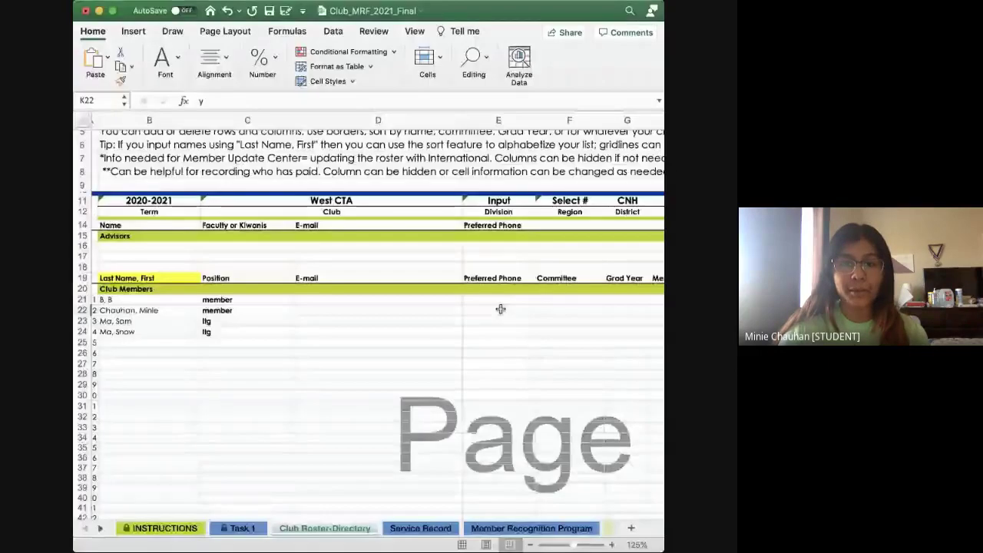
Scroll around the Club Roster-Directory sheet to review the four sorted members
{"action": "scroll", "coordinate": [500, 307], "scroll_direction": "right", "scroll_amount": 3}
{"action": "scroll", "coordinate": [538, 311], "scroll_direction": "down", "scroll_amount": 5}
{"action": "scroll", "coordinate": [548, 311], "scroll_direction": "up", "scroll_amount": 5}
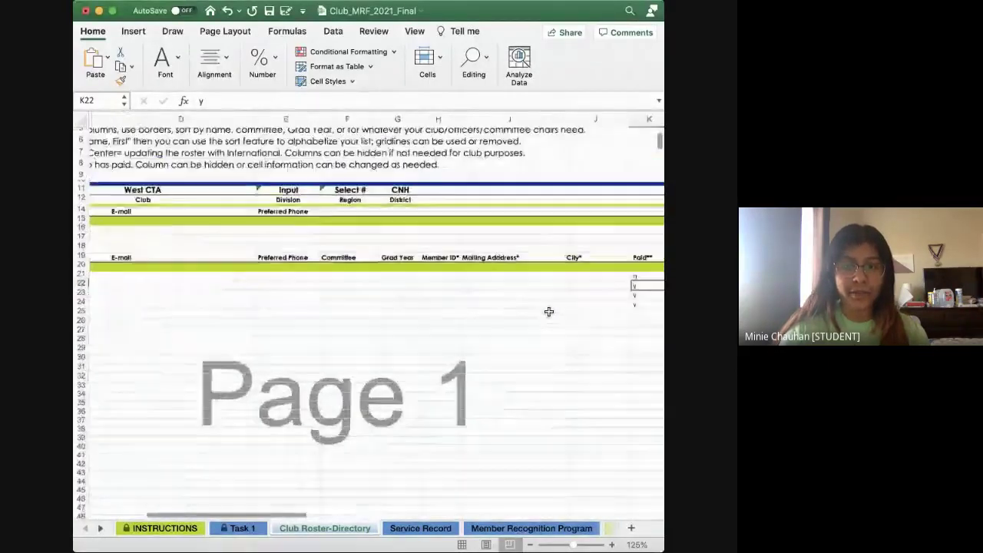
{"action": "scroll", "coordinate": [548, 309], "scroll_direction": "down", "scroll_amount": 5}
{"action": "scroll", "coordinate": [183, 326], "scroll_direction": "left", "scroll_amount": 2}
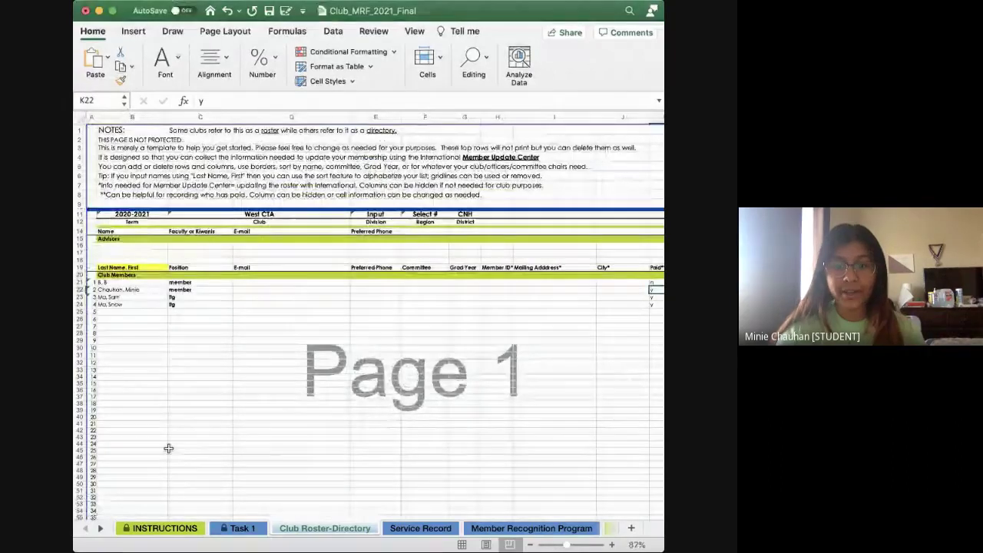
{"action": "scroll", "coordinate": [266, 527], "scroll_direction": "right", "scroll_amount": 2}
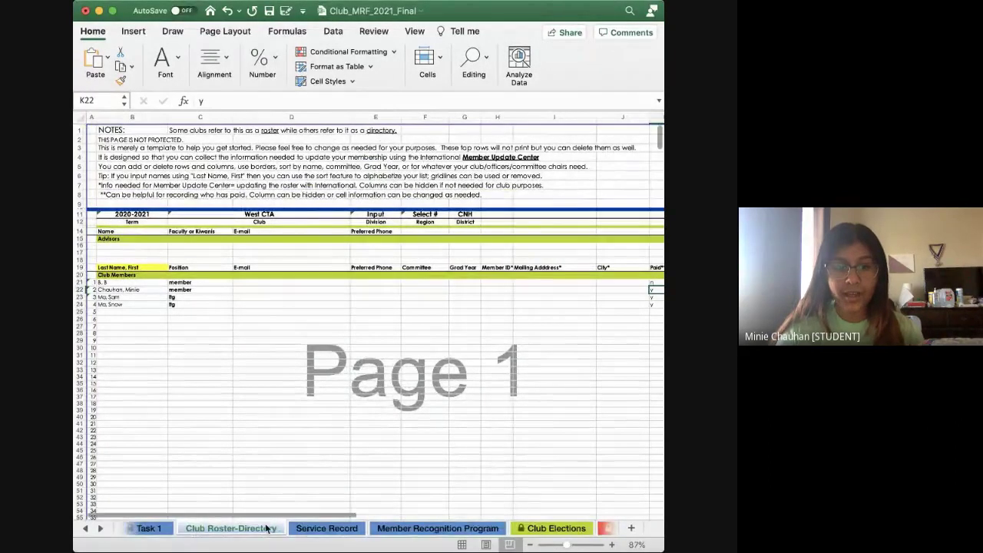
{"action": "scroll", "coordinate": [238, 464], "scroll_direction": "down", "scroll_amount": 1}
{"action": "scroll", "coordinate": [238, 463], "scroll_direction": "right", "scroll_amount": 1}
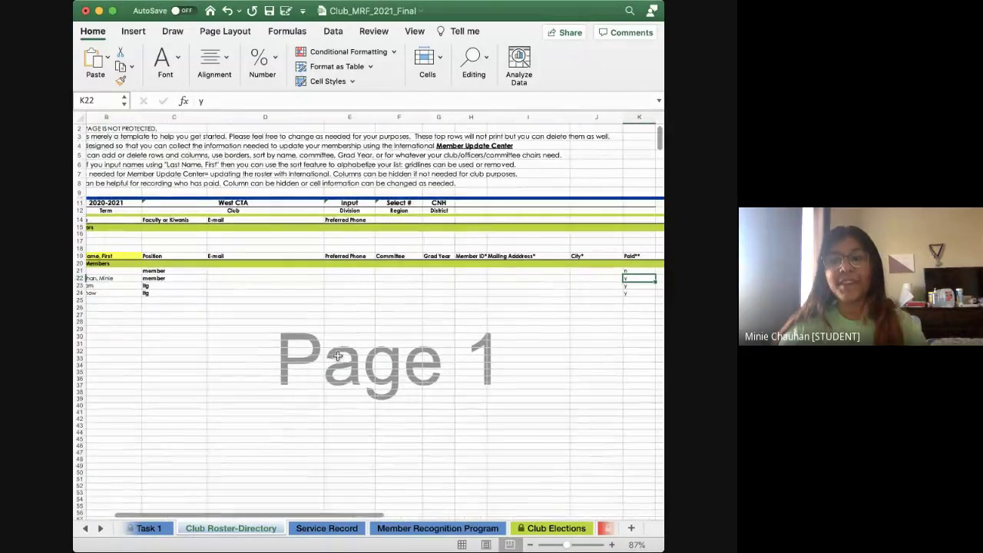
{"action": "left_click", "coordinate": [319, 528]}
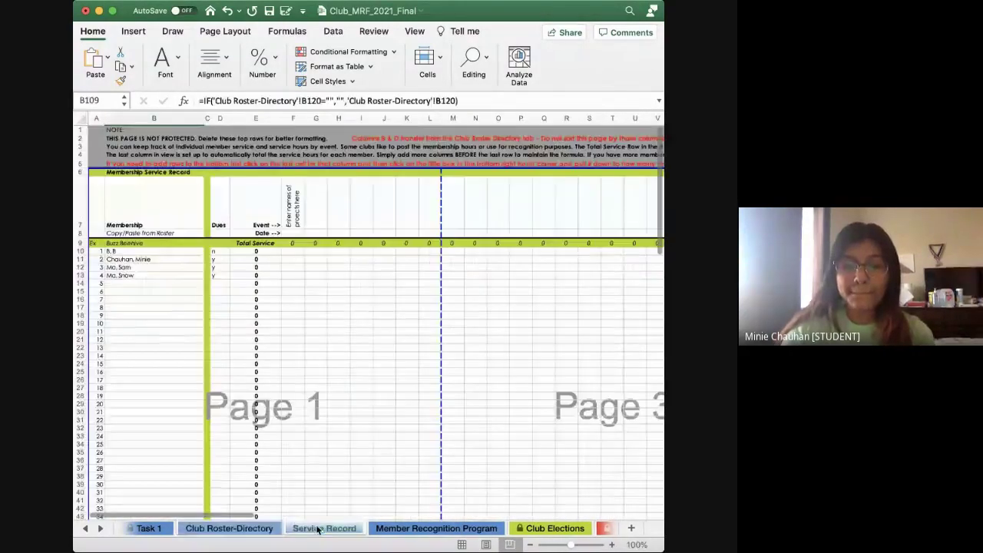
{"action": "scroll", "coordinate": [256, 346], "scroll_direction": "down", "scroll_amount": 1}
{"action": "scroll", "coordinate": [256, 346], "scroll_direction": "right", "scroll_amount": 1}
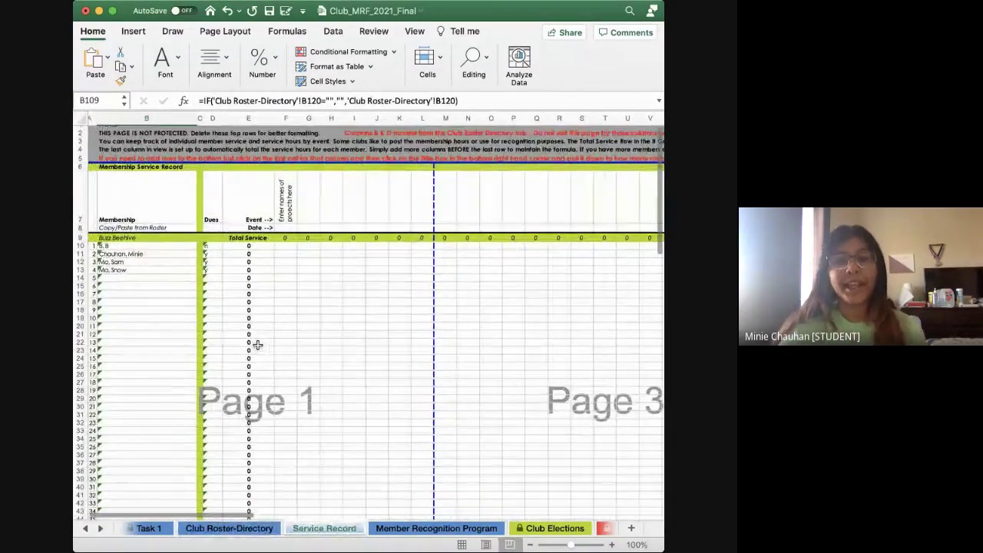
{"action": "scroll", "coordinate": [237, 333], "scroll_direction": "up", "scroll_amount": 5}
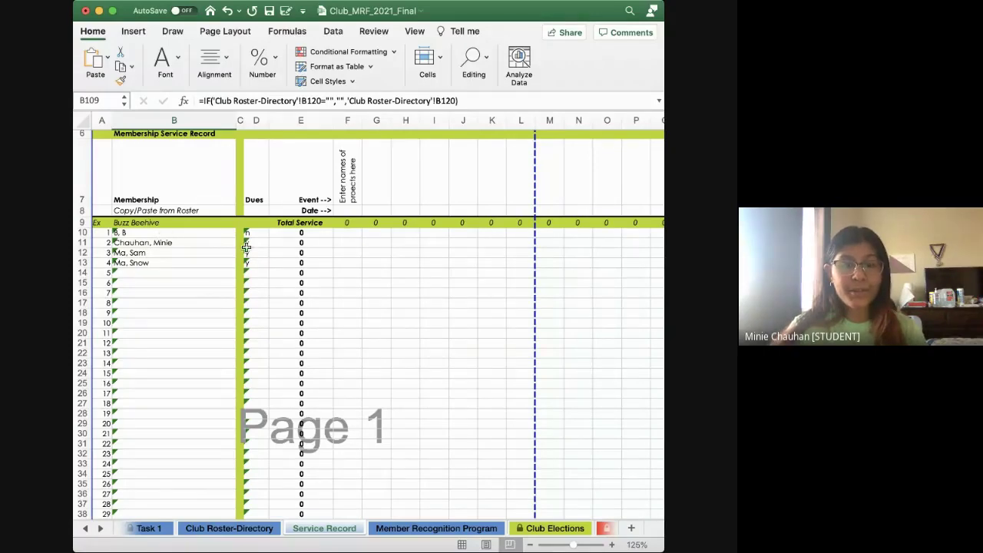
{"action": "scroll", "coordinate": [456, 259], "scroll_direction": "right", "scroll_amount": 3}
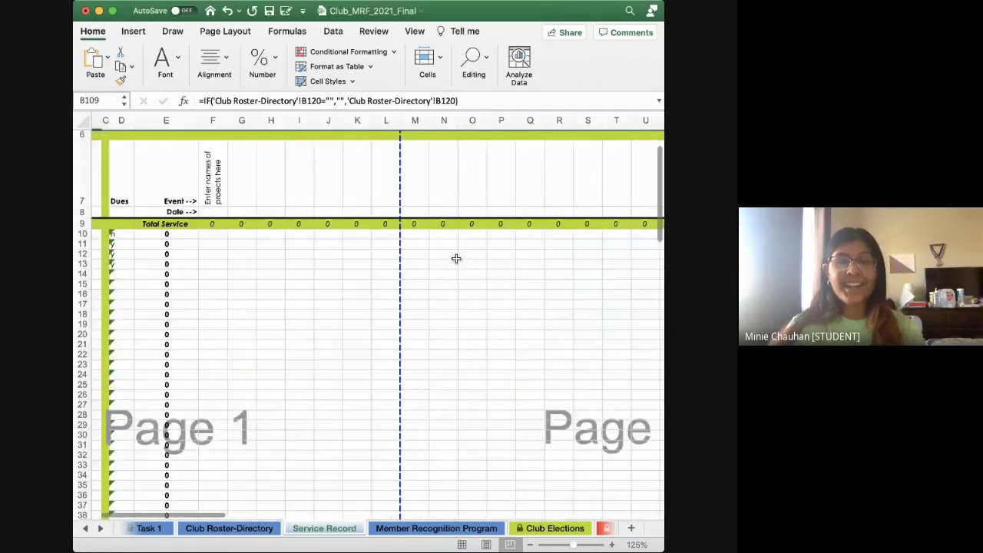
{"action": "scroll", "coordinate": [445, 253], "scroll_direction": "up", "scroll_amount": 2}
{"action": "scroll", "coordinate": [407, 242], "scroll_direction": "right", "scroll_amount": 3}
{"action": "scroll", "coordinate": [353, 231], "scroll_direction": "down", "scroll_amount": 2}
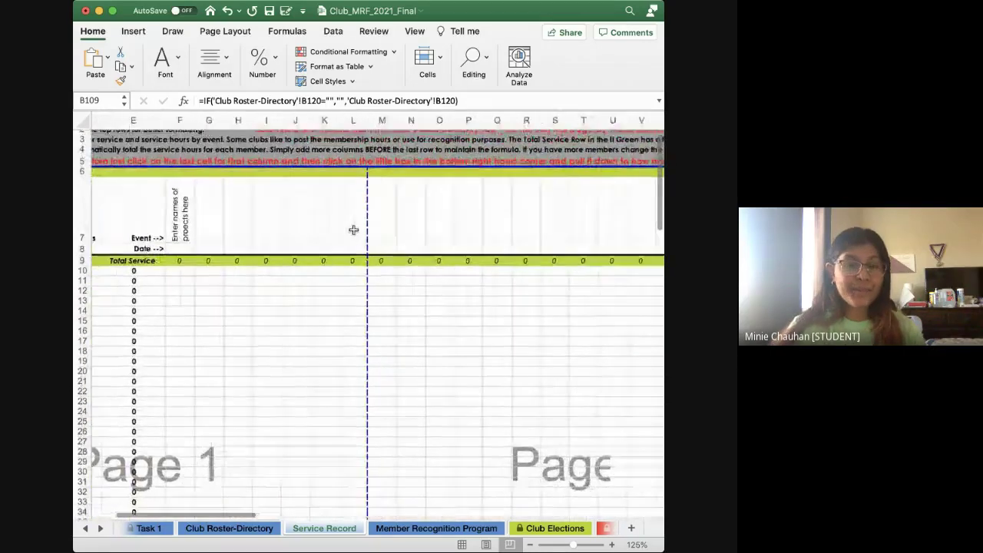
{"action": "scroll", "coordinate": [353, 229], "scroll_direction": "right", "scroll_amount": 15}
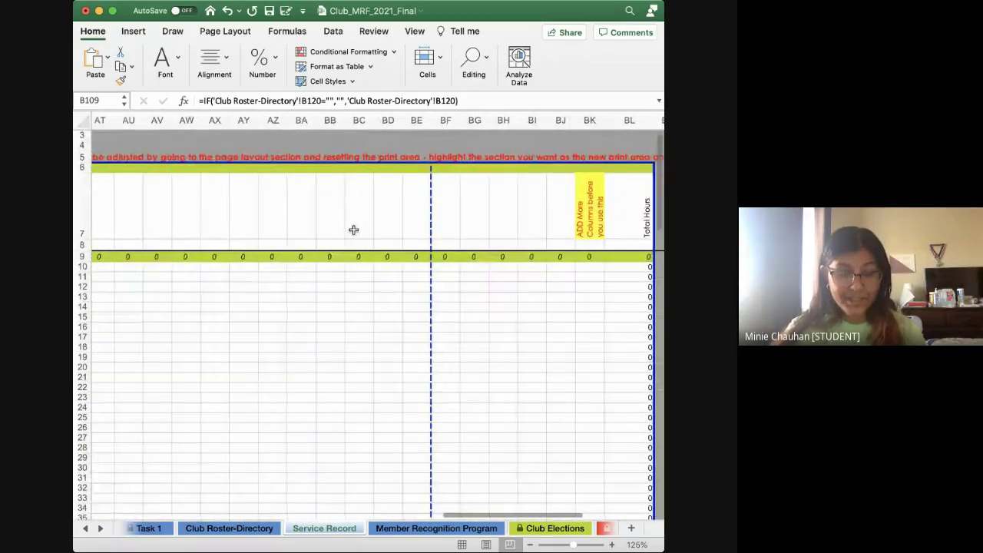
{"action": "scroll", "coordinate": [353, 229], "scroll_direction": "left", "scroll_amount": 20}
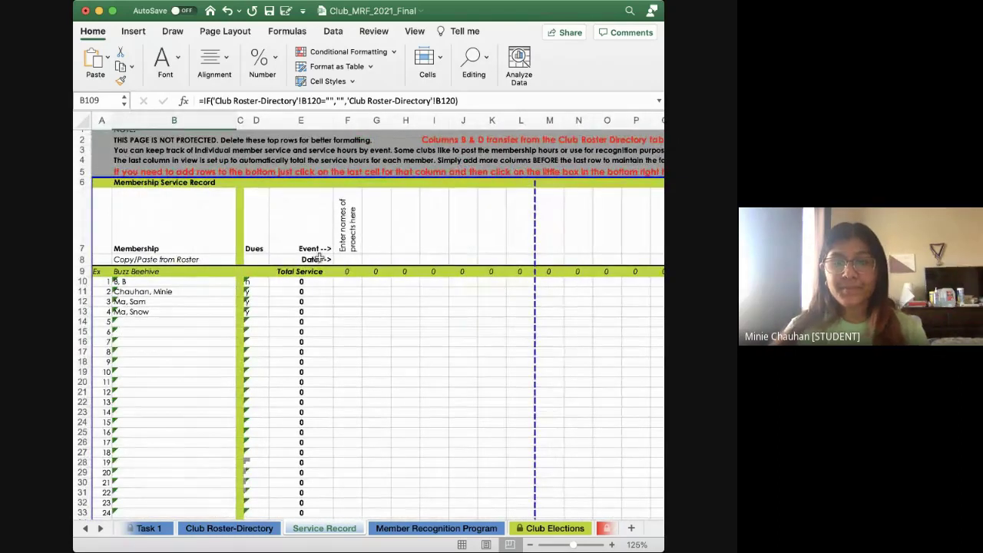
Add a 'hospital' project in G7 and log 10 hours for the second member
{"action": "left_click", "coordinate": [376, 231]}
{"action": "type", "text": "hospital"}
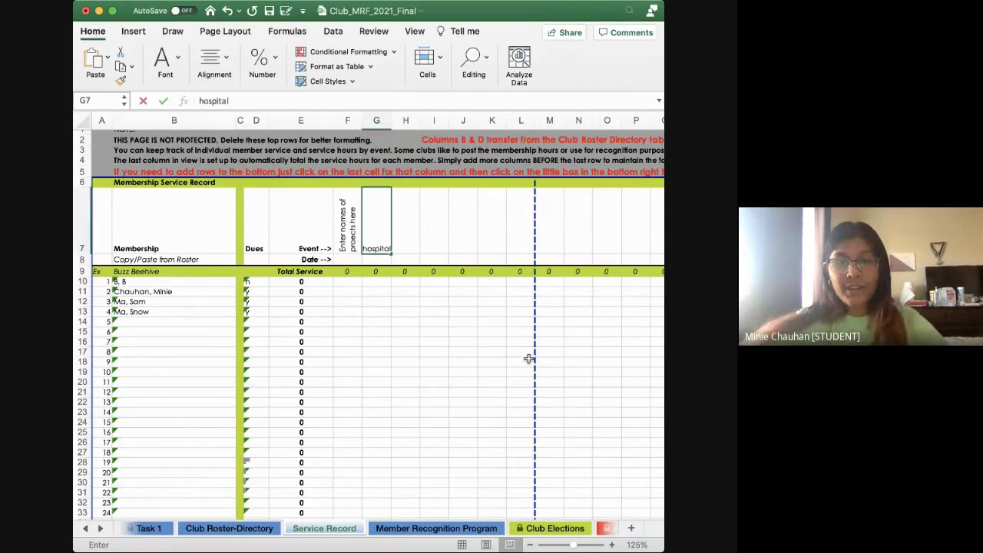
{"action": "left_click", "coordinate": [383, 302]}
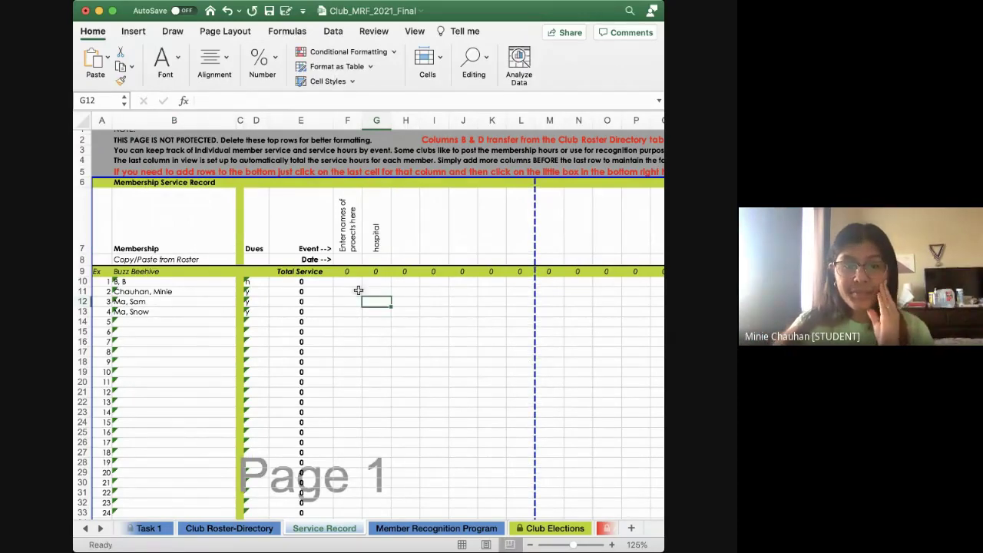
{"action": "left_click", "coordinate": [373, 293]}
{"action": "type", "text": "10"}
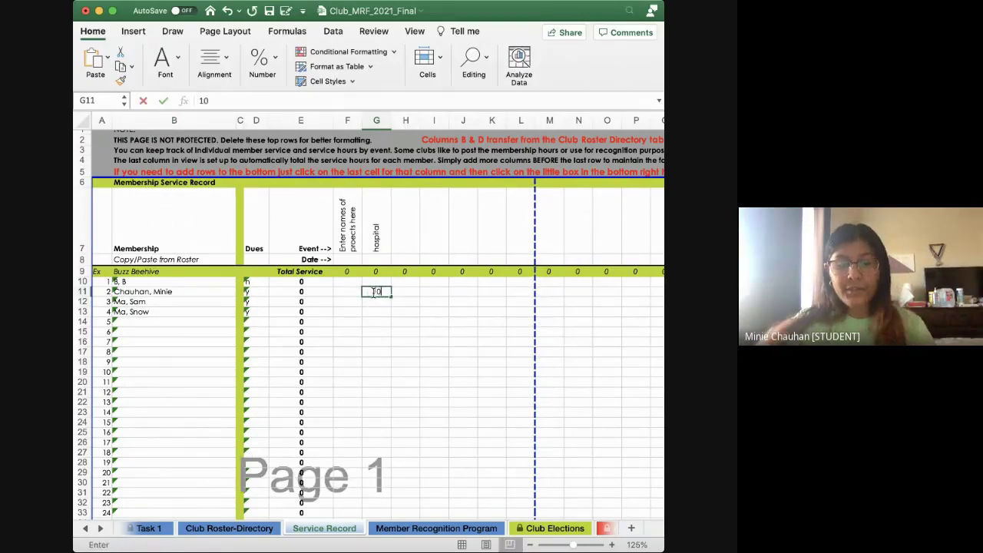
{"action": "left_click", "coordinate": [383, 319]}
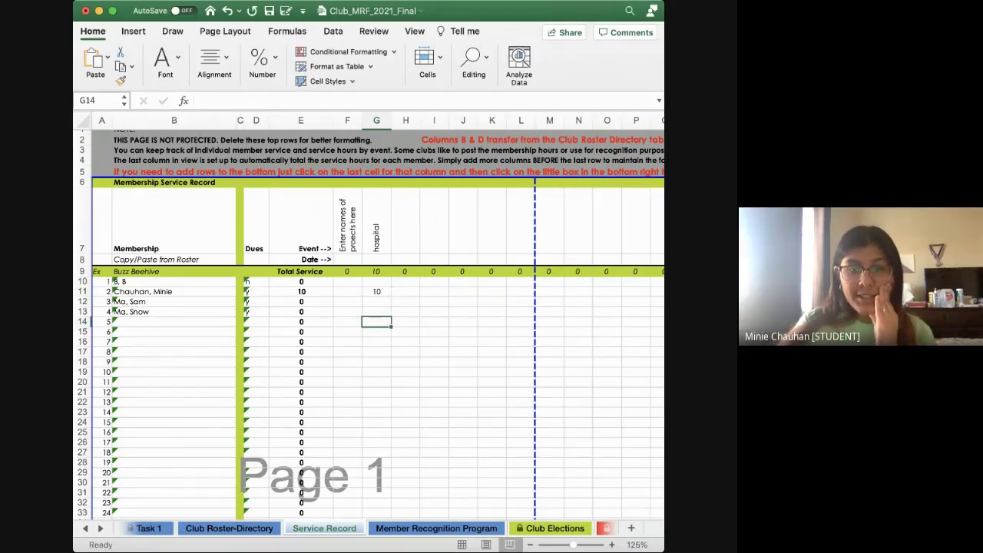
Check the second member's row total and the hospital column's G9 SUM formula
{"action": "left_click", "coordinate": [83, 293]}
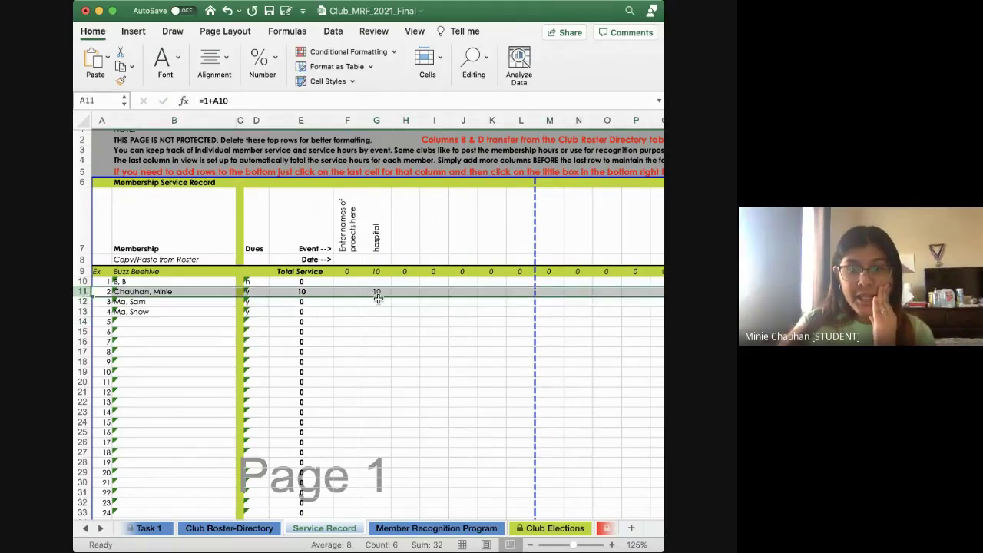
{"action": "left_click", "coordinate": [378, 273]}
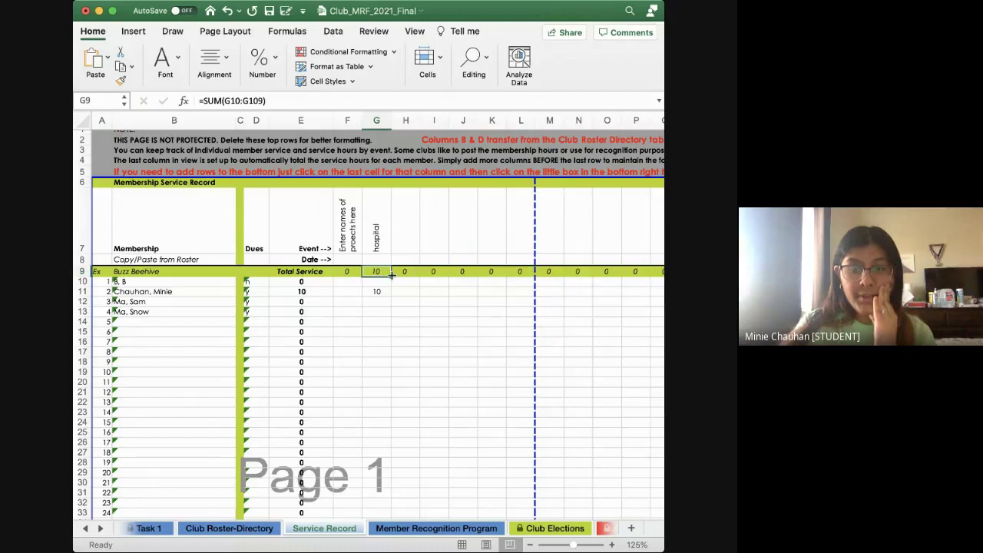
{"action": "left_click", "coordinate": [84, 291]}
{"action": "scroll", "coordinate": [463, 343], "scroll_direction": "right", "scroll_amount": 10}
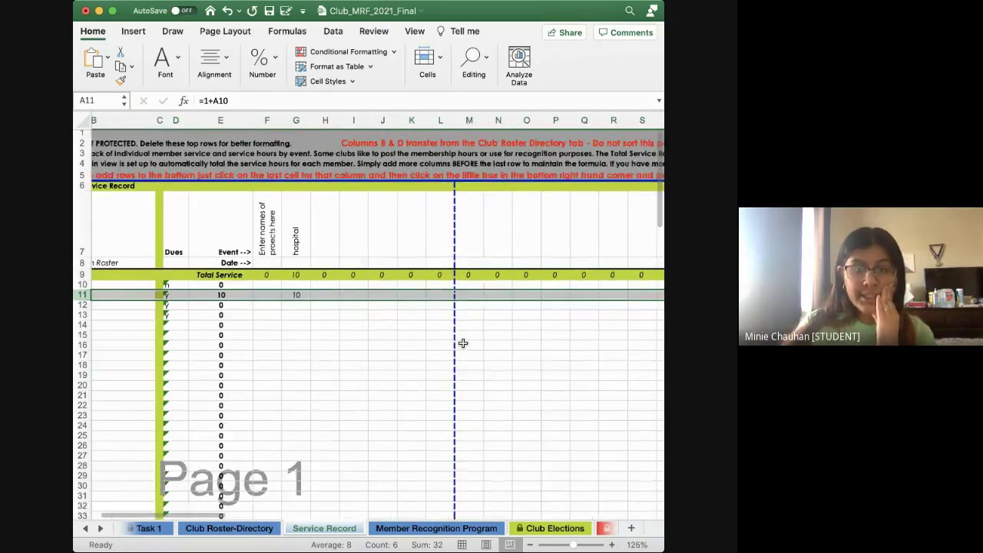
{"action": "scroll", "coordinate": [463, 343], "scroll_direction": "right", "scroll_amount": 15}
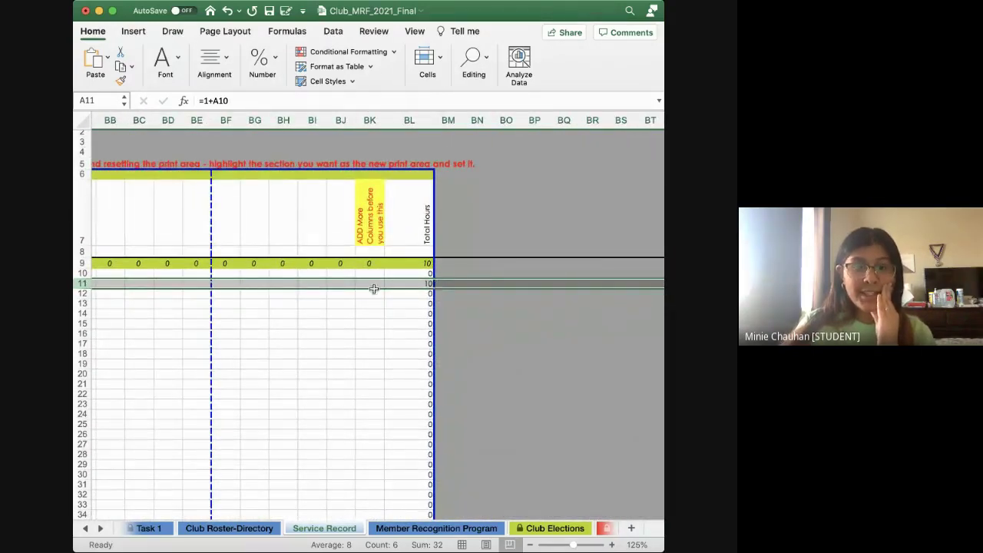
{"action": "scroll", "coordinate": [341, 301], "scroll_direction": "left", "scroll_amount": 15}
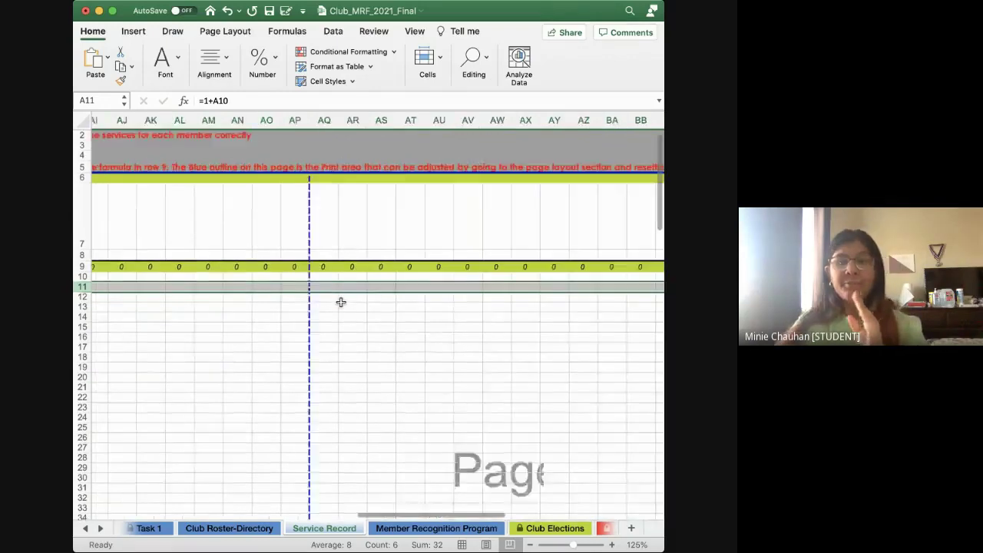
{"action": "scroll", "coordinate": [341, 302], "scroll_direction": "left", "scroll_amount": 20}
{"action": "scroll", "coordinate": [330, 292], "scroll_direction": "down", "scroll_amount": 1}
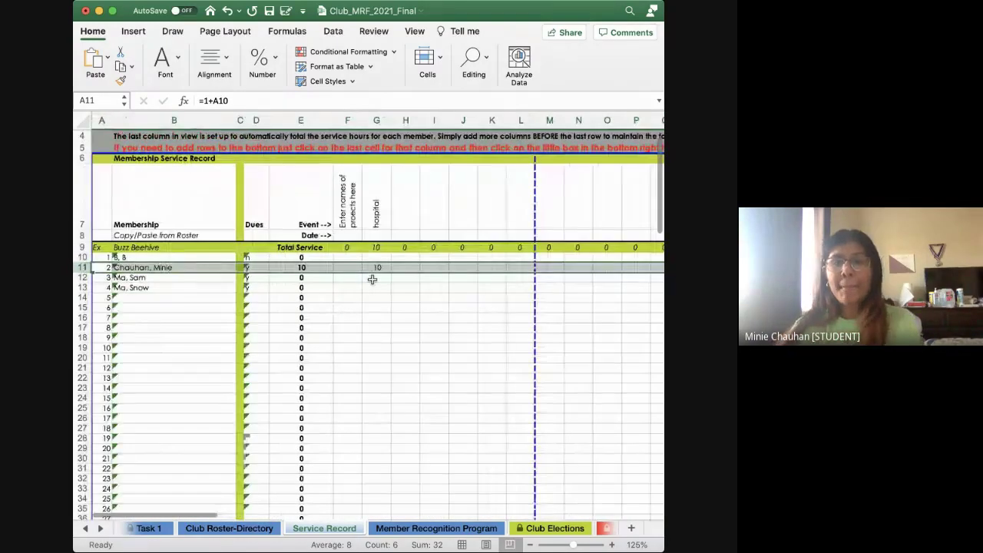
{"action": "left_click", "coordinate": [376, 235]}
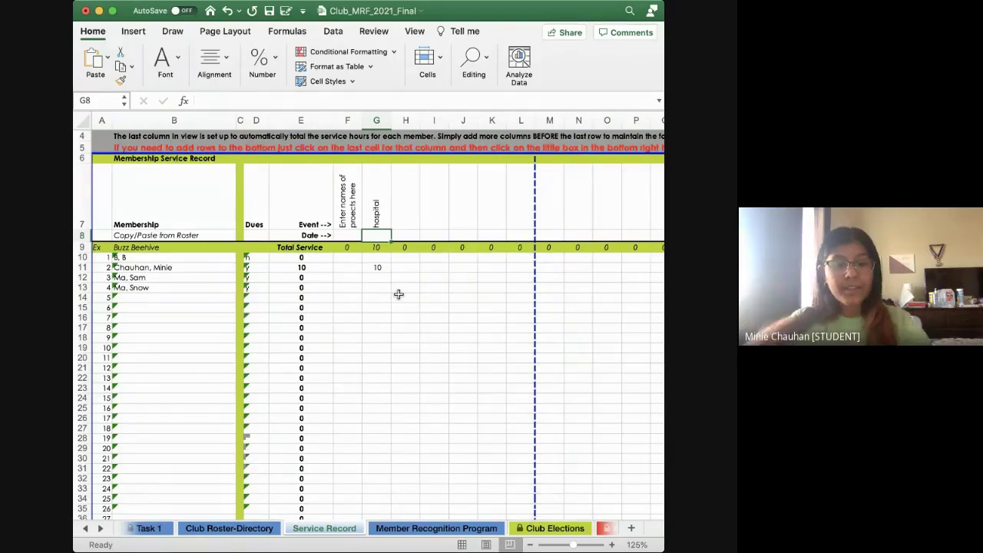
Date the first event 'april 2' and add a second 'hospital' event dated 'april' in H7:H8
{"action": "type", "text": "april 2"}
{"action": "left_click", "coordinate": [400, 216]}
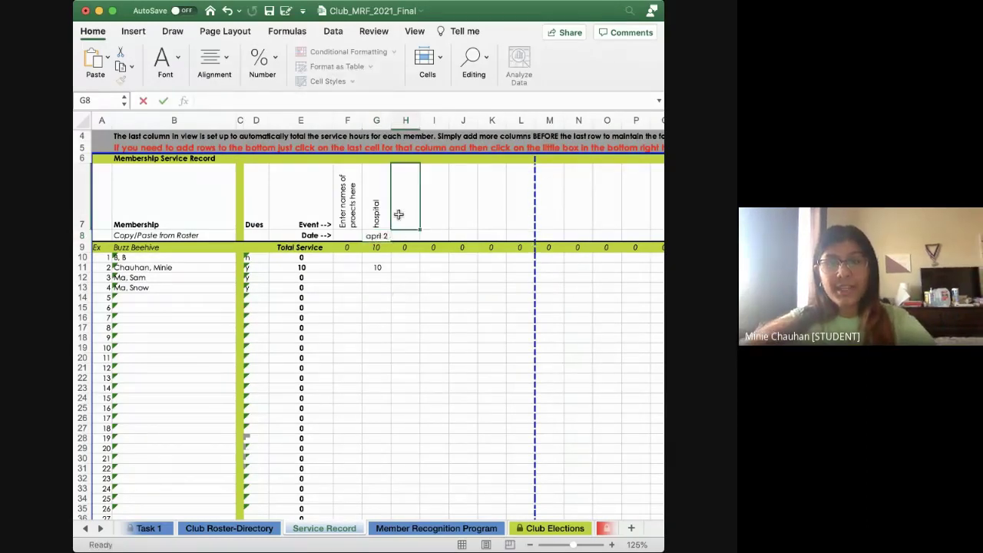
{"action": "type", "text": "hospital"}
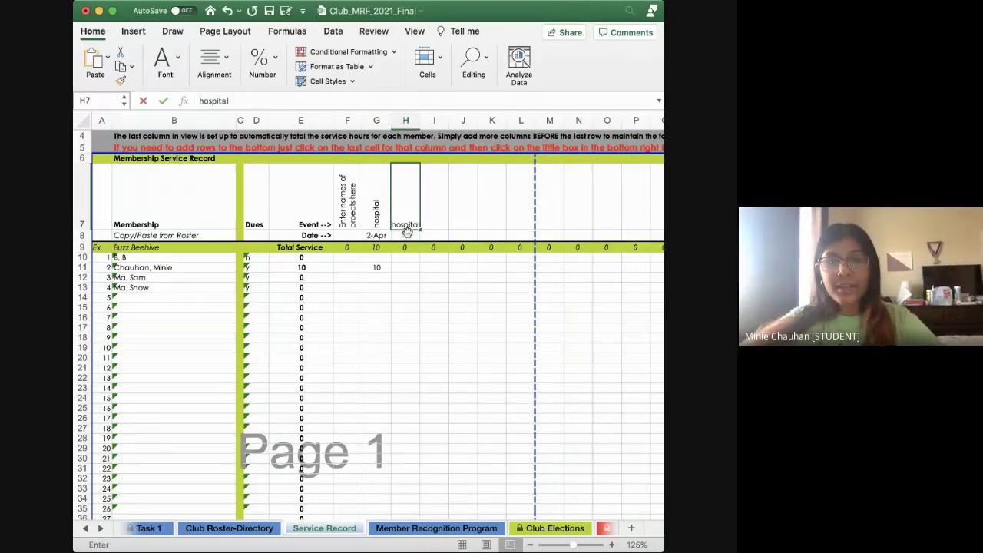
{"action": "key", "text": "Return"}
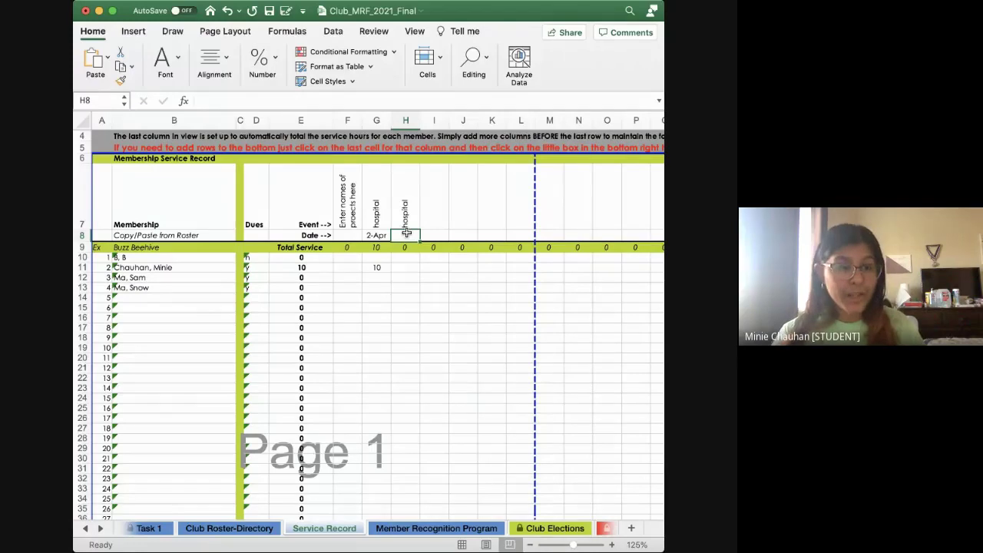
{"action": "type", "text": "april"}
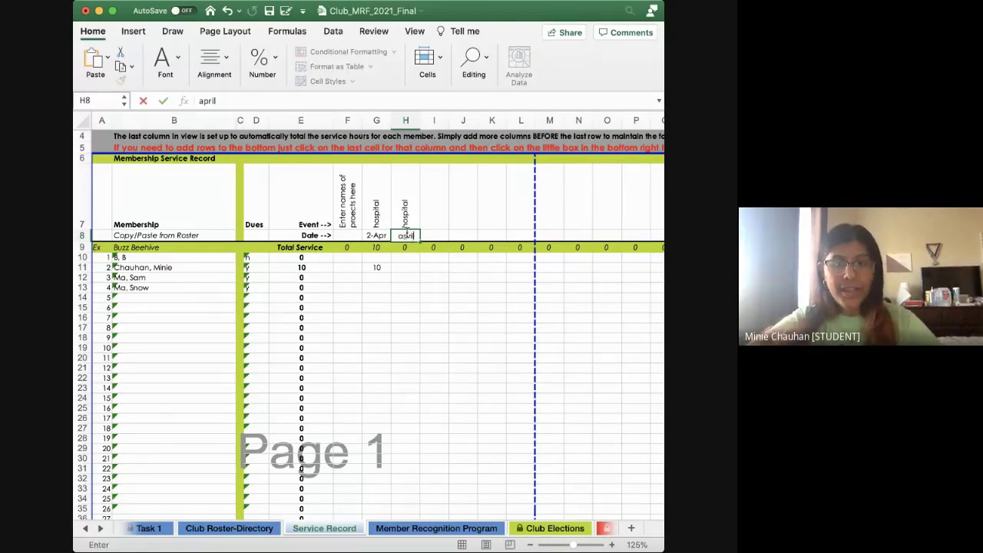
{"action": "left_click", "coordinate": [400, 262]}
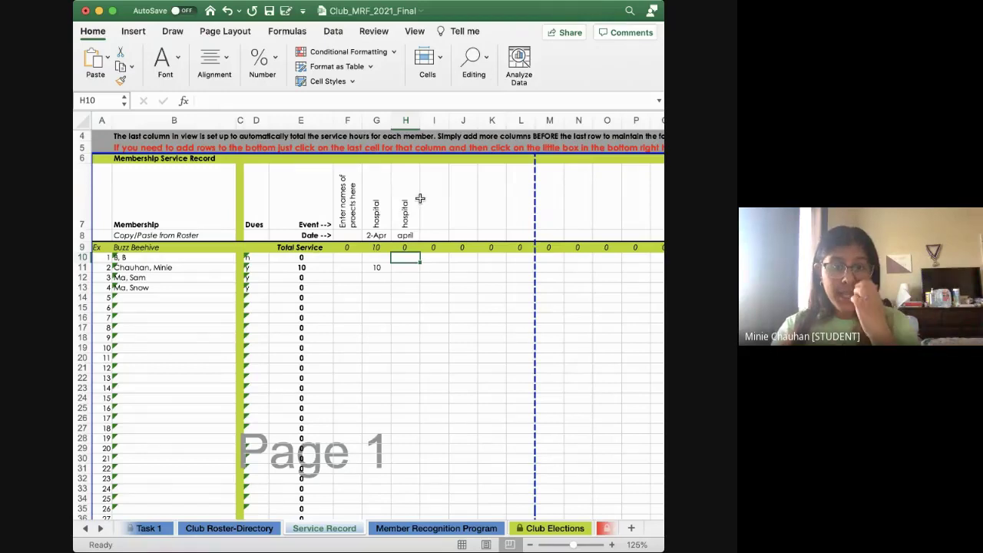
{"action": "left_click", "coordinate": [405, 236]}
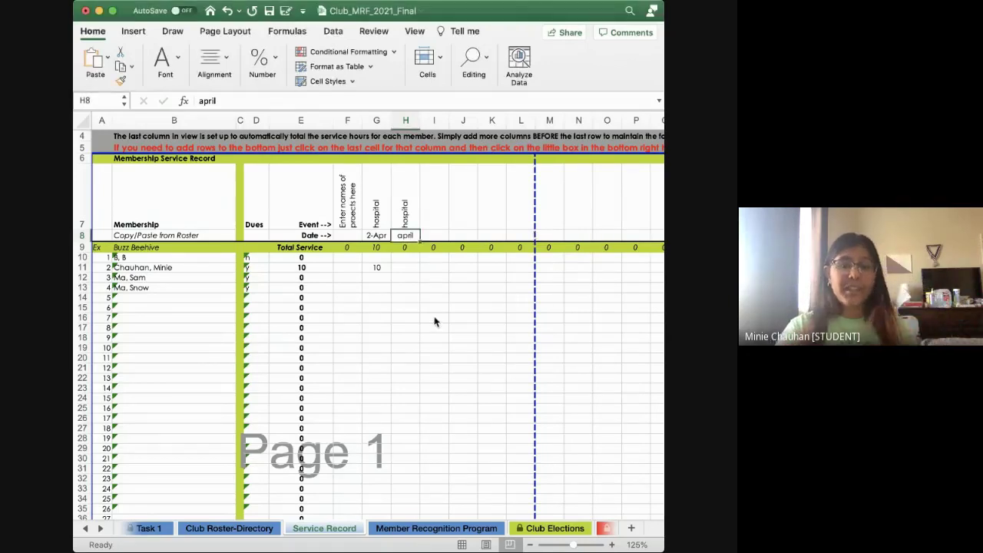
Log 50 hours for the third member under the new event and check their total formula
{"action": "left_click", "coordinate": [459, 284]}
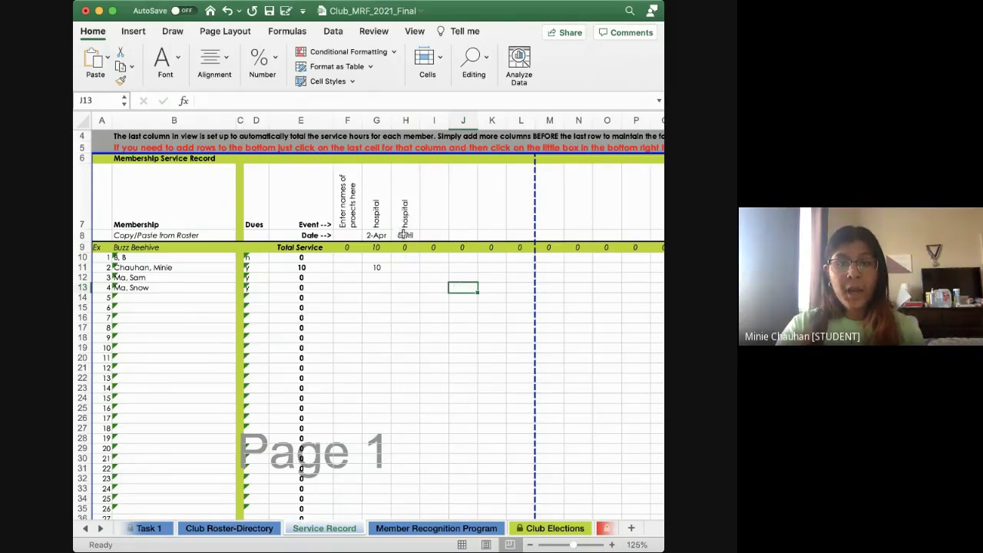
{"action": "left_click", "coordinate": [403, 277]}
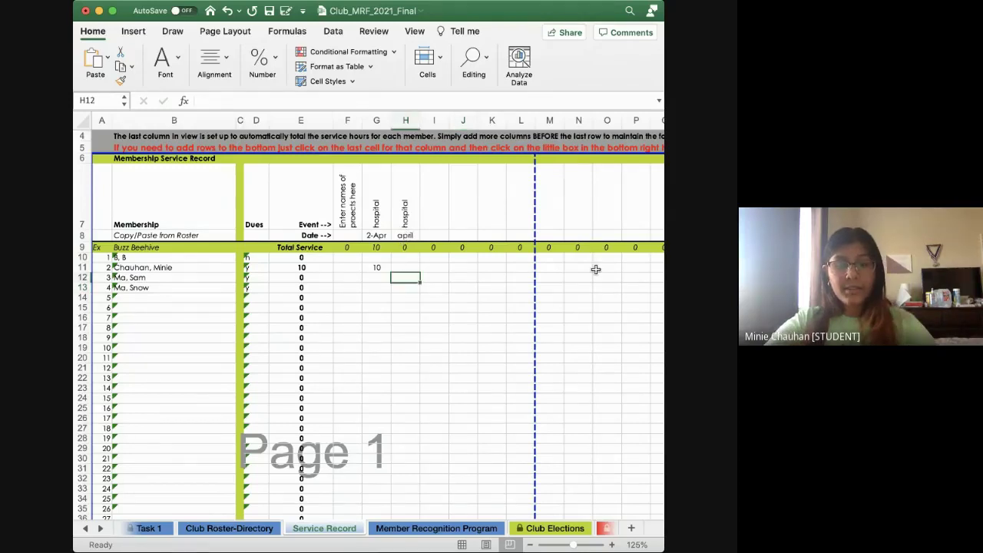
{"action": "type", "text": "50"}
{"action": "left_click", "coordinate": [401, 297]}
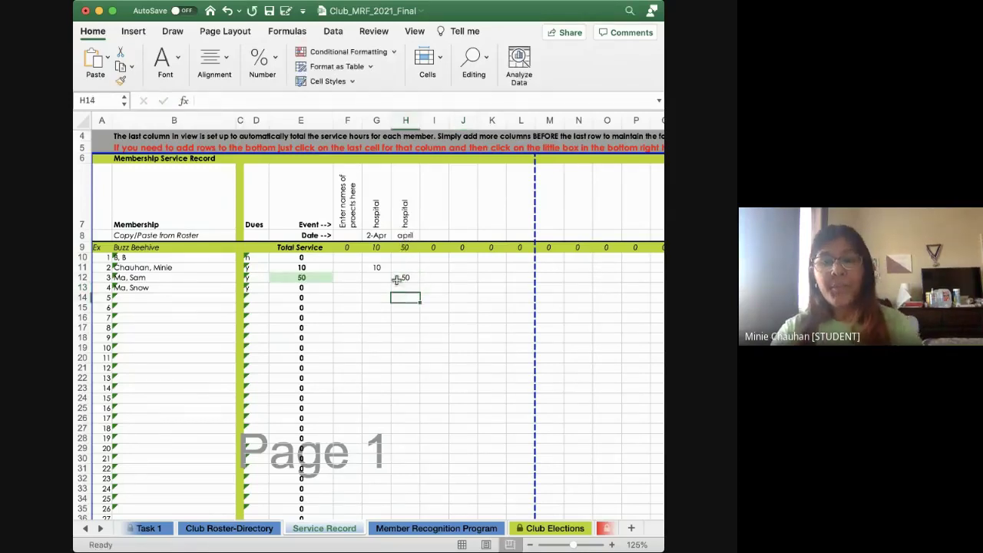
{"action": "left_click", "coordinate": [404, 278]}
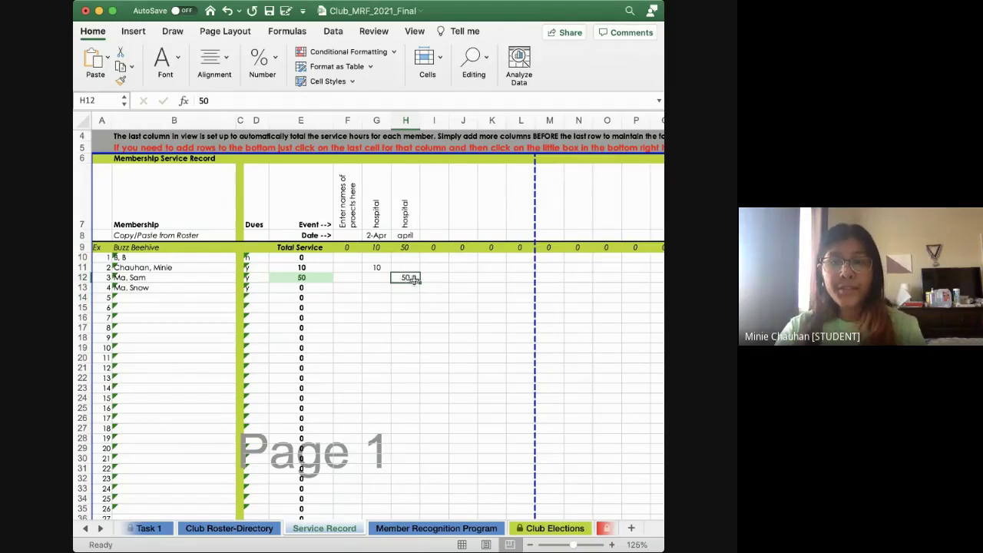
{"action": "left_click", "coordinate": [313, 280]}
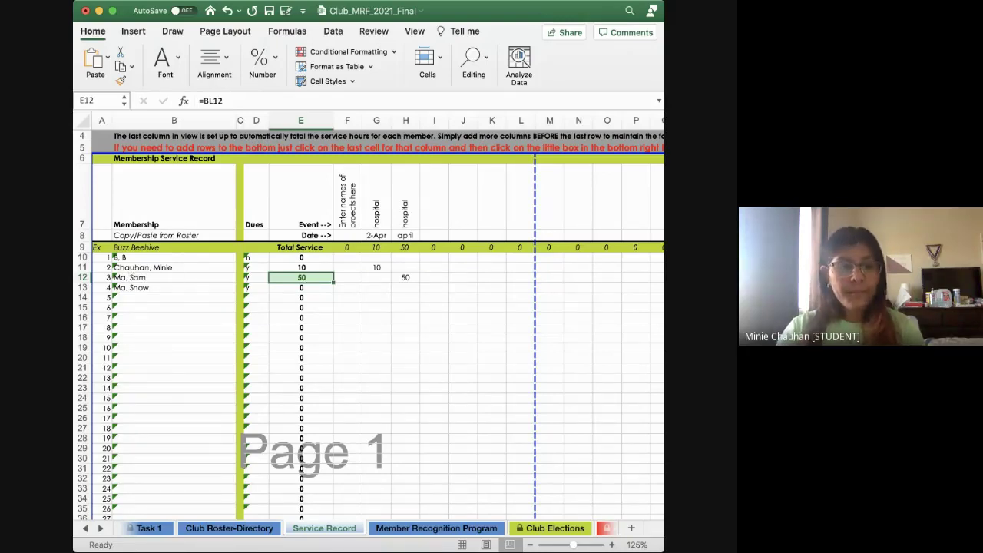
Scroll to the Total Hours area, maximize the window, and select column BJ before the note
{"action": "scroll", "coordinate": [456, 289], "scroll_direction": "right", "scroll_amount": 2}
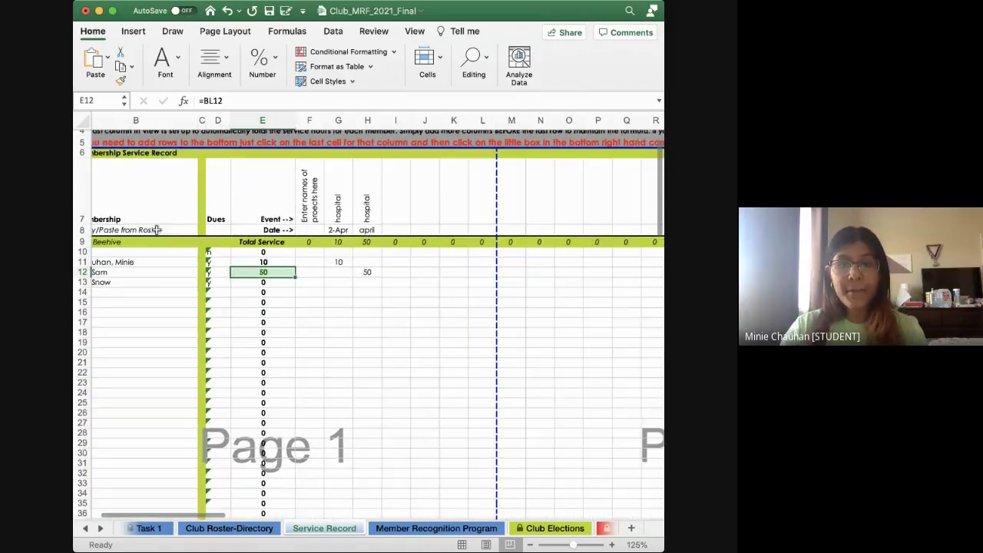
{"action": "scroll", "coordinate": [476, 271], "scroll_direction": "right", "scroll_amount": 6}
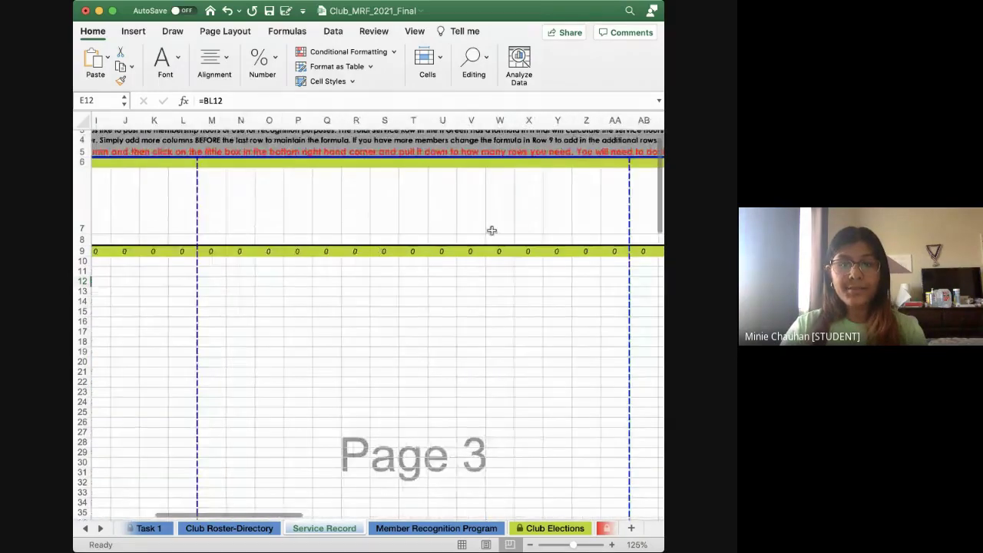
{"action": "scroll", "coordinate": [492, 230], "scroll_direction": "right", "scroll_amount": 15}
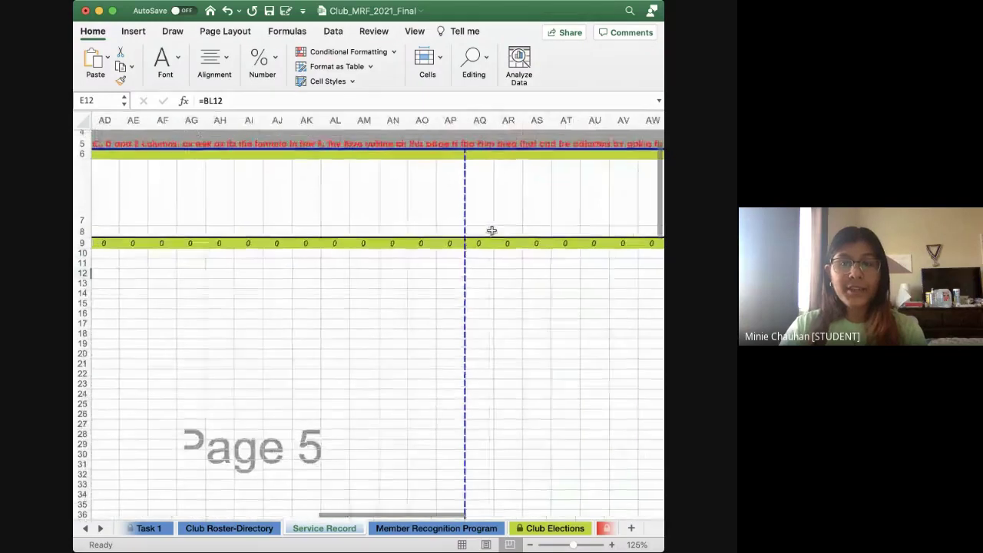
{"action": "left_click", "coordinate": [393, 226]}
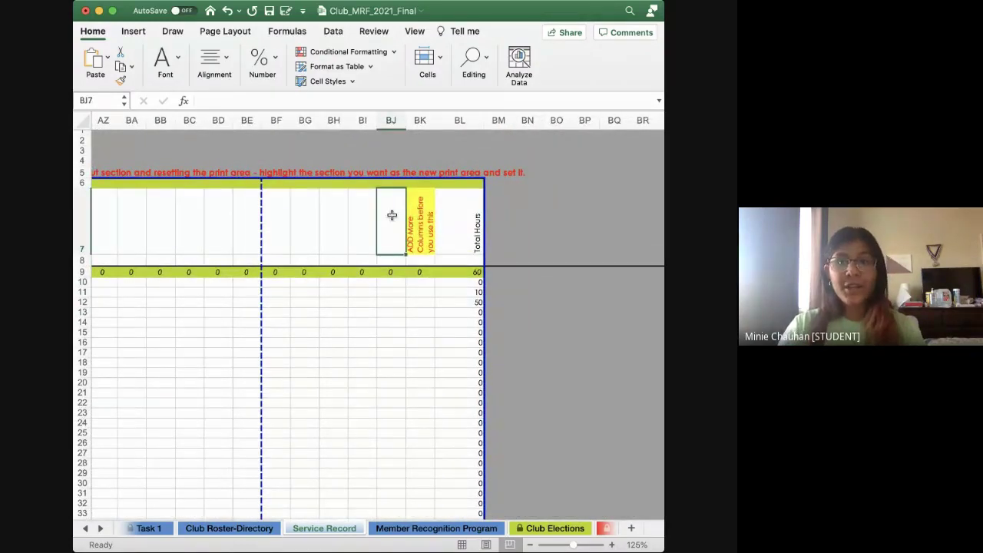
{"action": "left_click", "coordinate": [113, 11]}
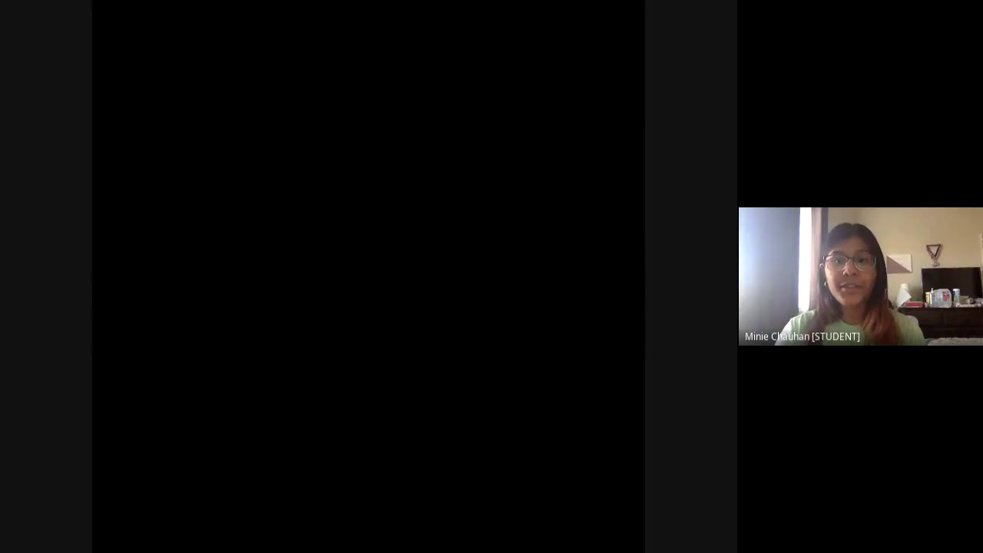
{"action": "scroll", "coordinate": [384, 253], "scroll_direction": "left", "scroll_amount": 5}
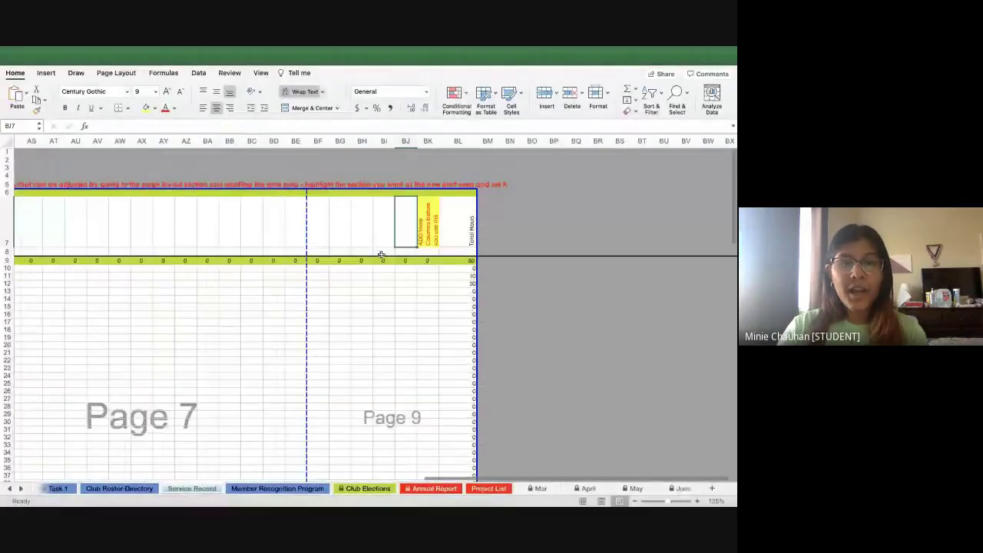
{"action": "scroll", "coordinate": [406, 250], "scroll_direction": "left", "scroll_amount": 2}
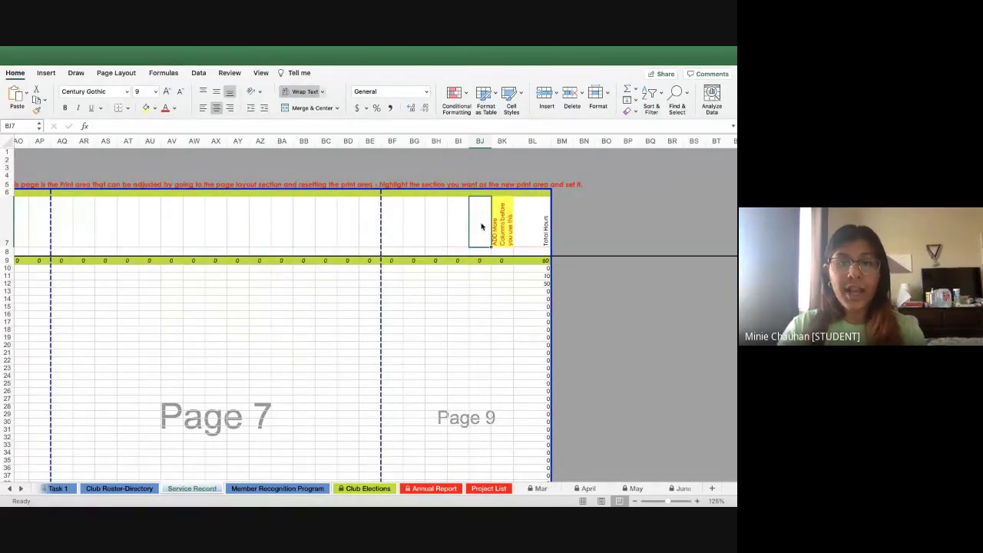
{"action": "left_click", "coordinate": [480, 141]}
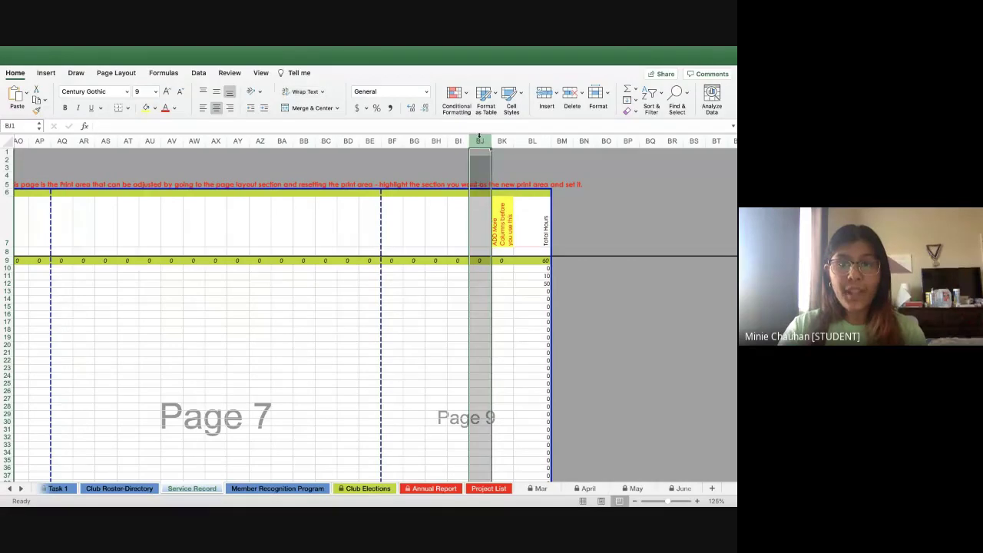
Insert a new event column and give its total cell a =SUM over the member hours
{"action": "left_click", "coordinate": [545, 96]}
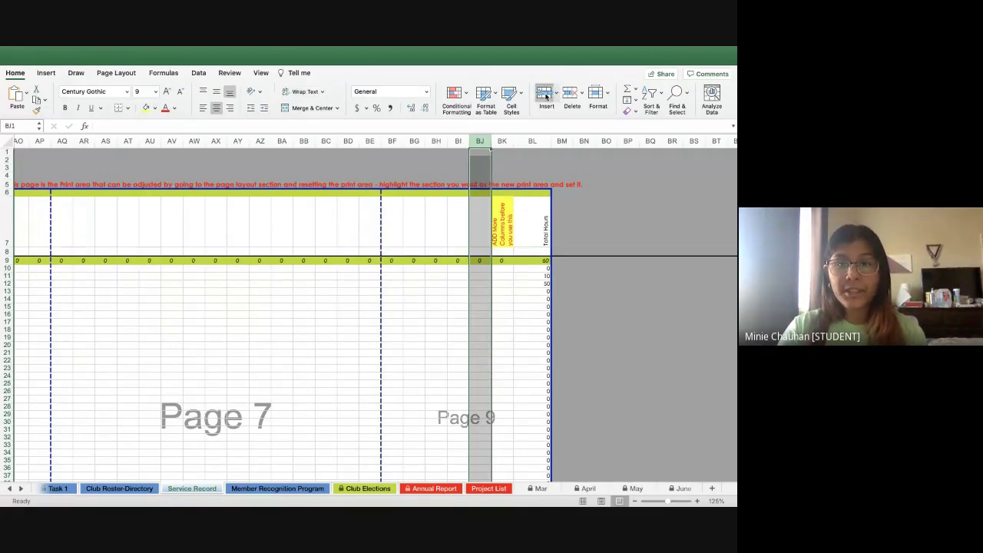
{"action": "left_click", "coordinate": [475, 220]}
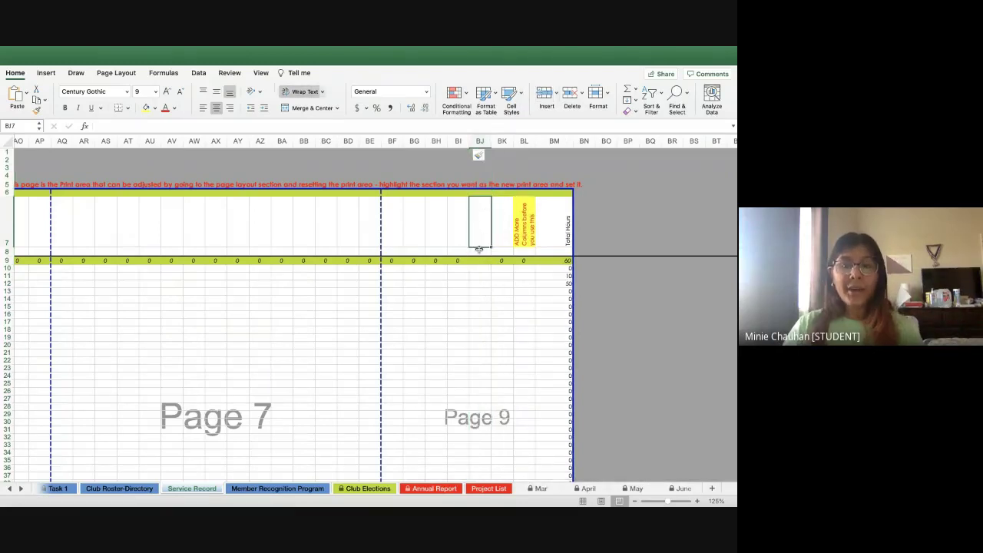
{"action": "left_click", "coordinate": [502, 261]}
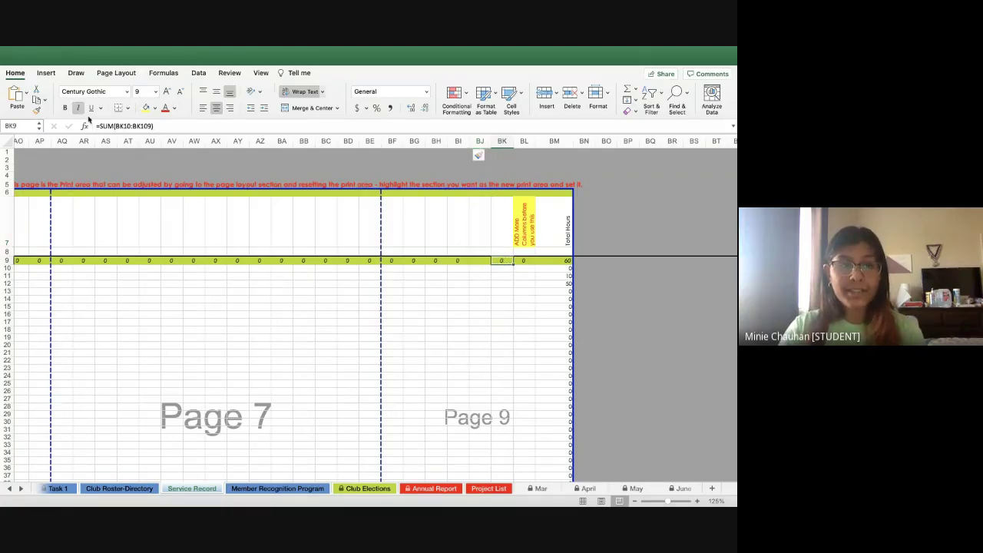
{"action": "left_click", "coordinate": [475, 261]}
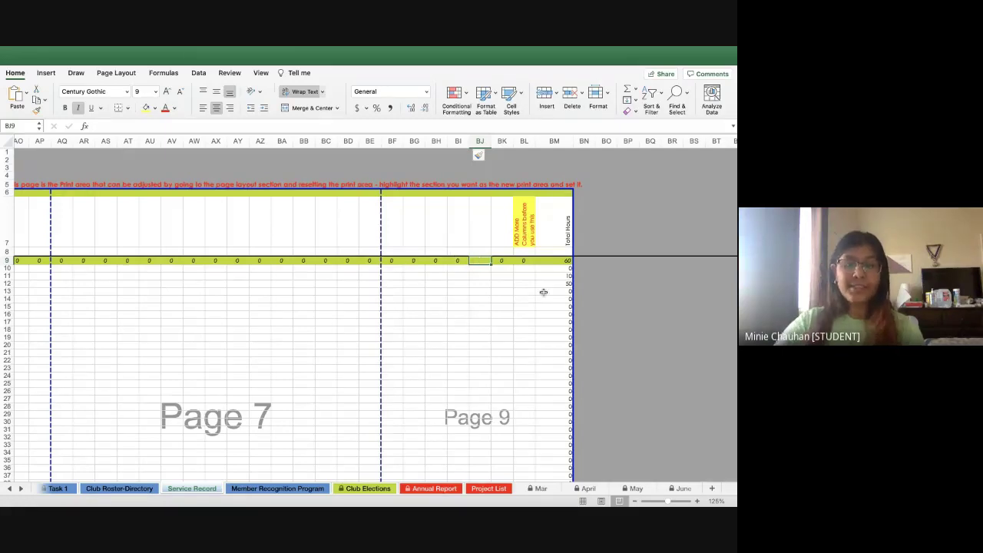
{"action": "type", "text": "="}
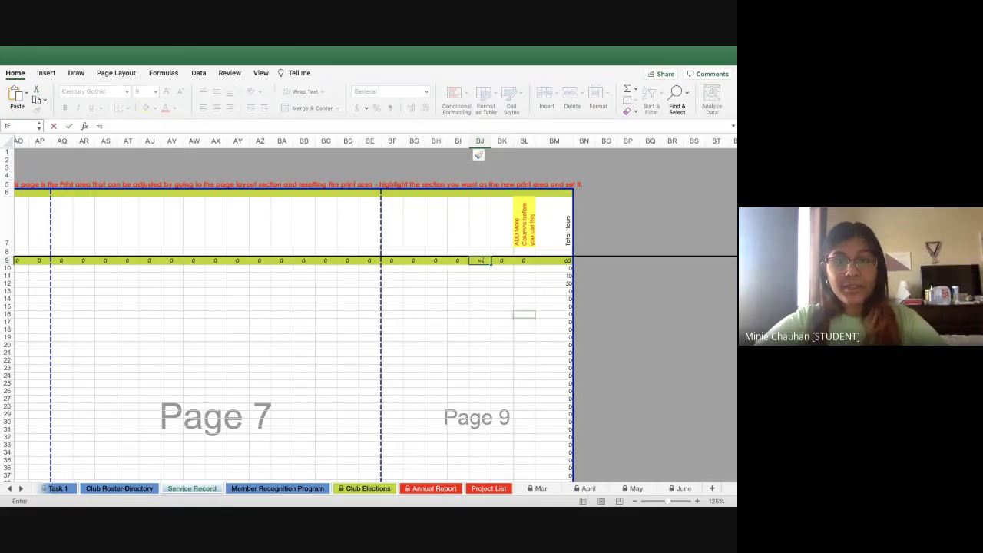
{"action": "type", "text": "sum("}
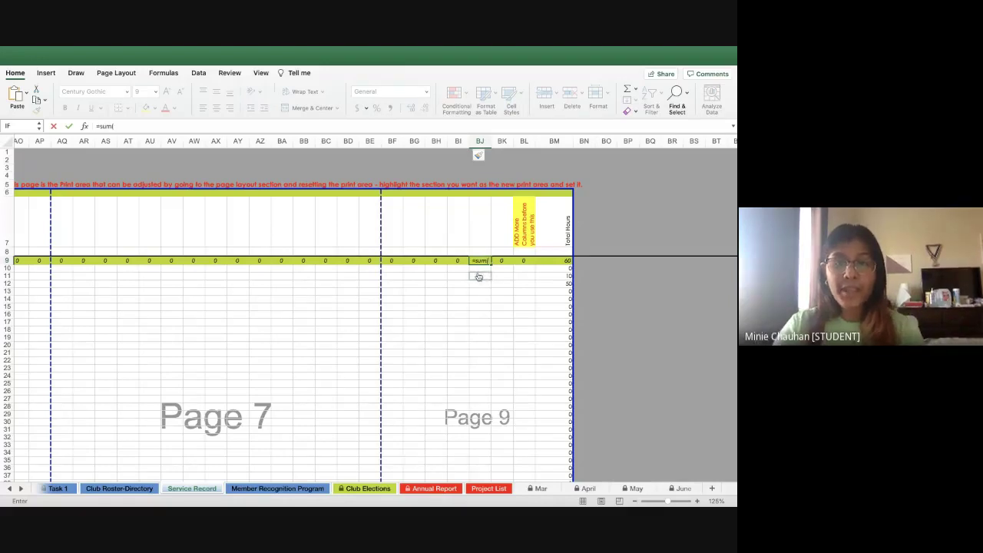
{"action": "left_click_drag", "start_coordinate": [472, 268], "coordinate": [479, 459]}
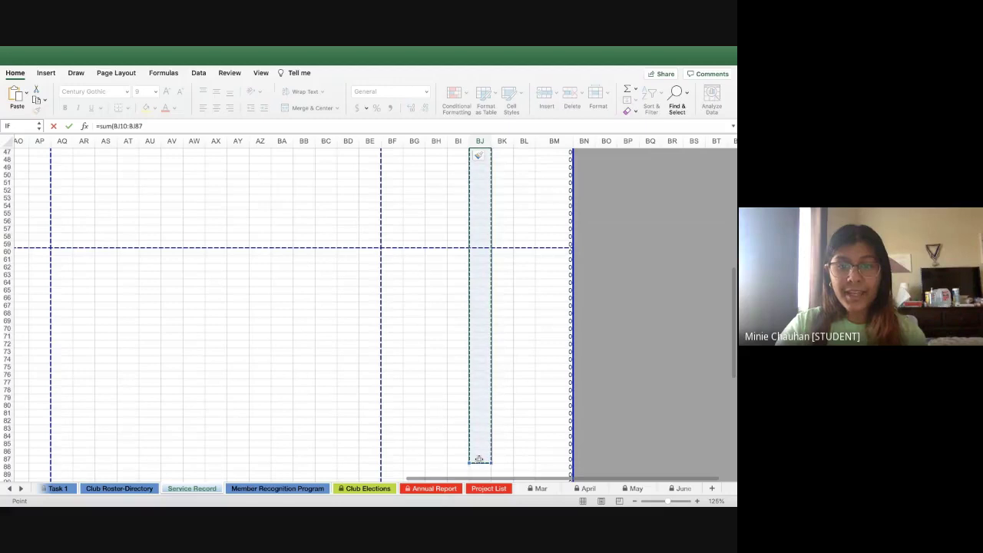
{"action": "scroll", "coordinate": [481, 328], "scroll_direction": "up", "scroll_amount": 15}
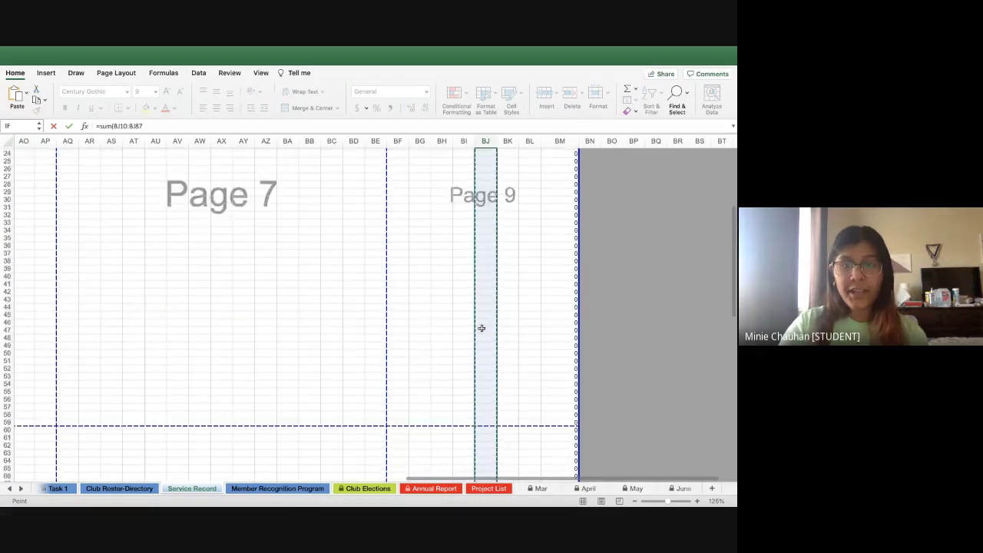
{"action": "key", "text": "Return"}
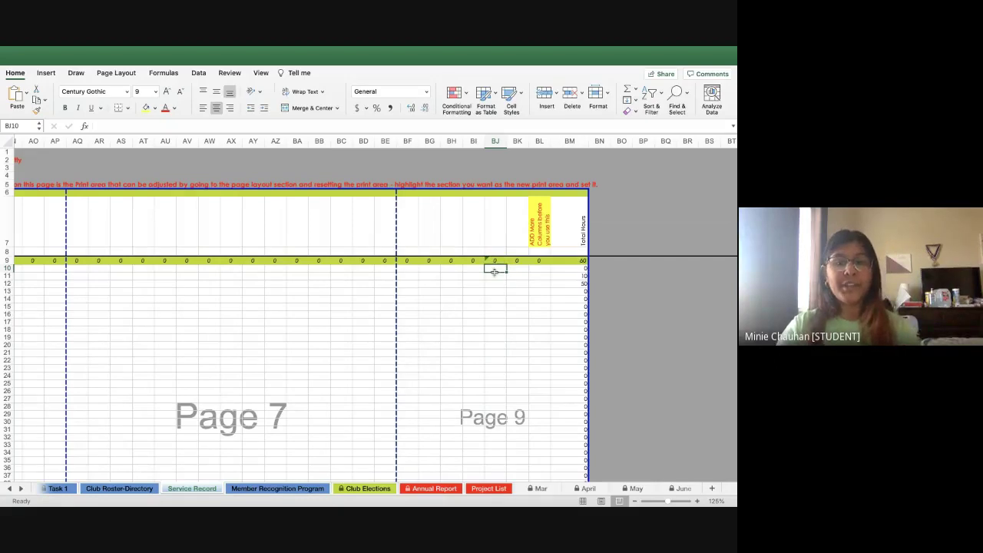
Copy the BI9 column-total SUM formula across into BJ9 and select BJ10
{"action": "scroll", "coordinate": [495, 270], "scroll_direction": "left", "scroll_amount": 1}
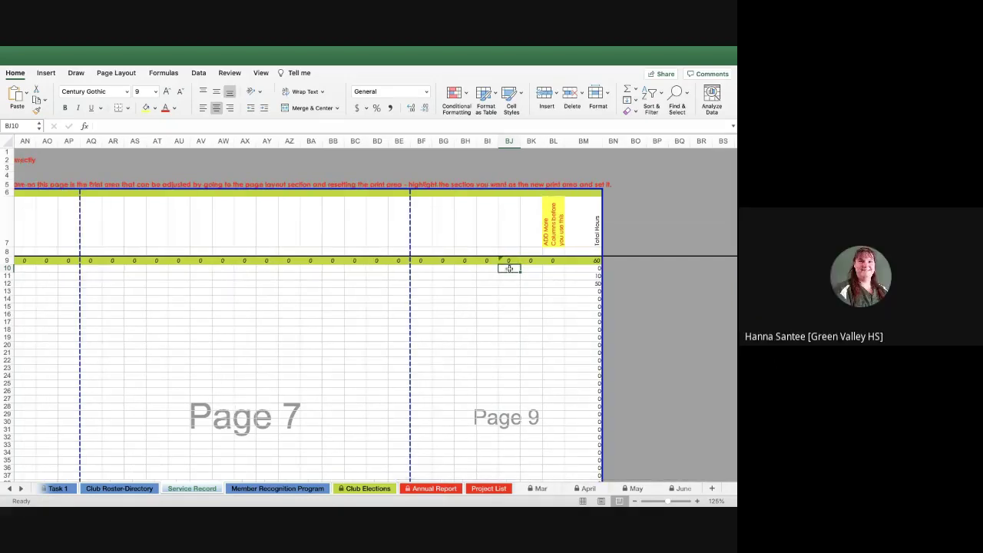
{"action": "scroll", "coordinate": [244, 228], "scroll_direction": "left", "scroll_amount": 5}
{"action": "scroll", "coordinate": [243, 228], "scroll_direction": "right", "scroll_amount": 5}
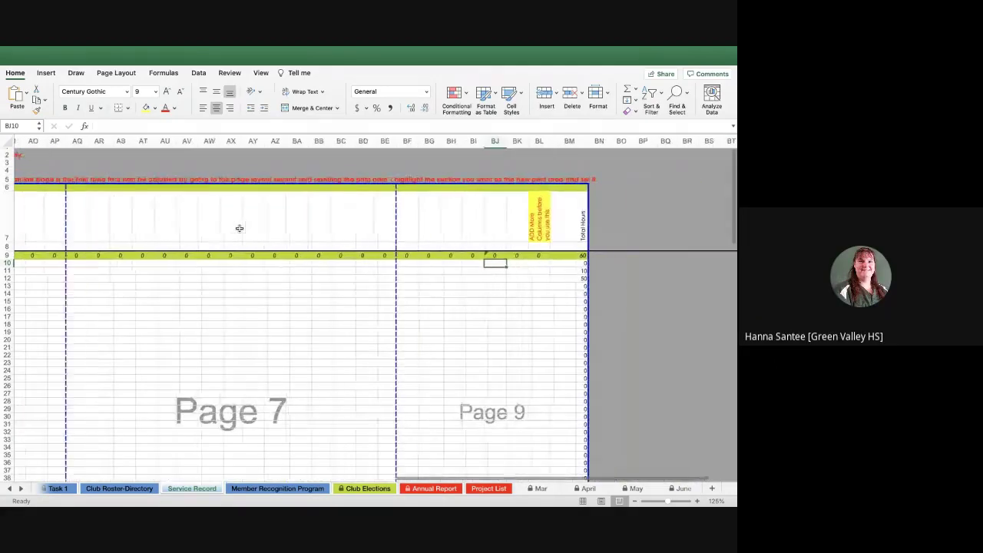
{"action": "left_click", "coordinate": [519, 230]}
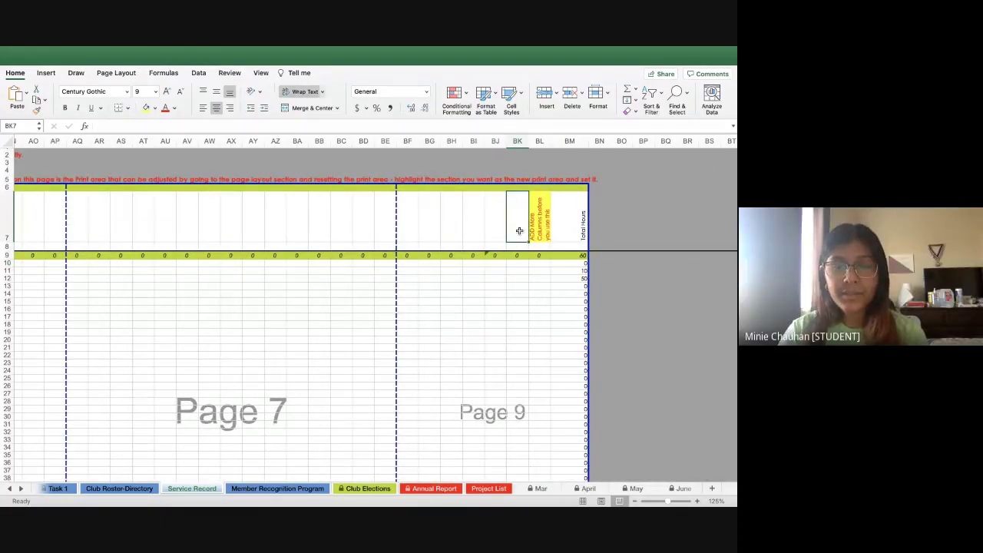
{"action": "left_click", "coordinate": [473, 254]}
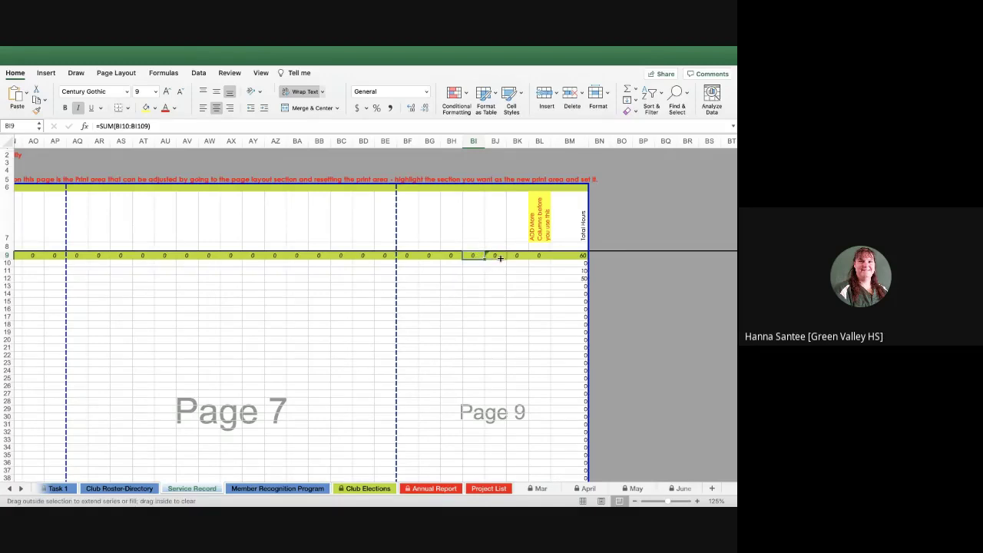
{"action": "left_click_drag", "start_coordinate": [485, 258], "coordinate": [501, 258]}
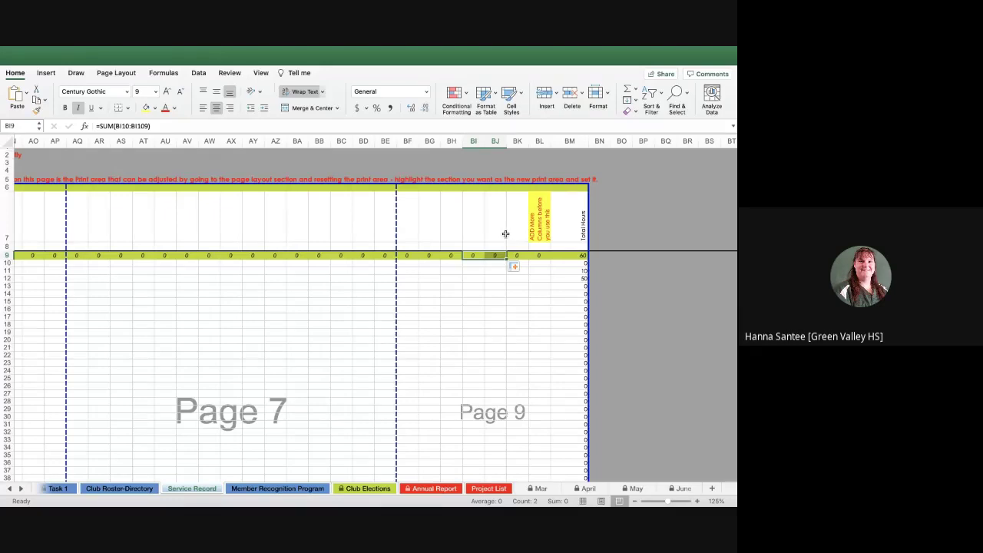
{"action": "key", "text": "Tab"}
{"action": "left_click", "coordinate": [486, 263]}
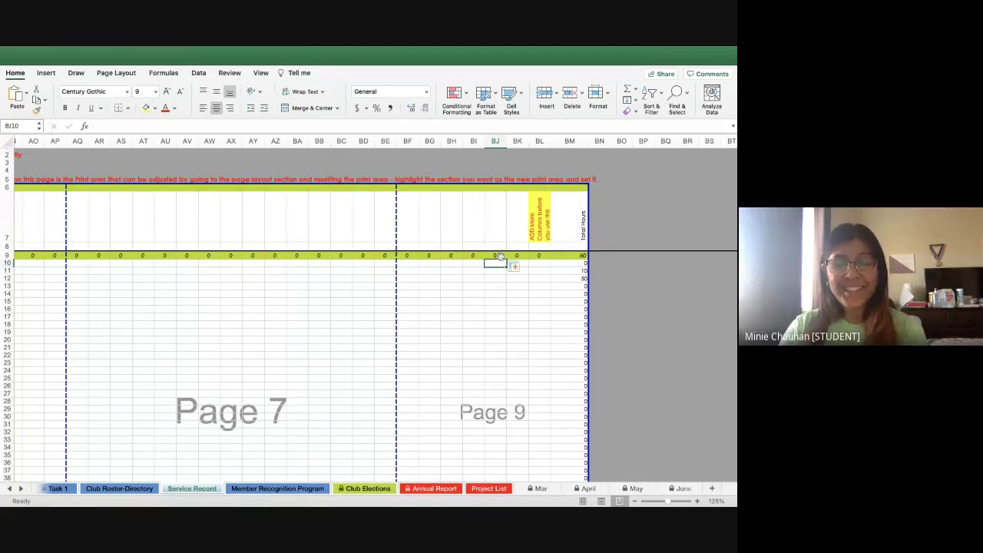
Enter 'hospital' as the BJ7 project name and 10 hours in BJ10
{"action": "left_click", "coordinate": [492, 231]}
{"action": "type", "text": "h"}
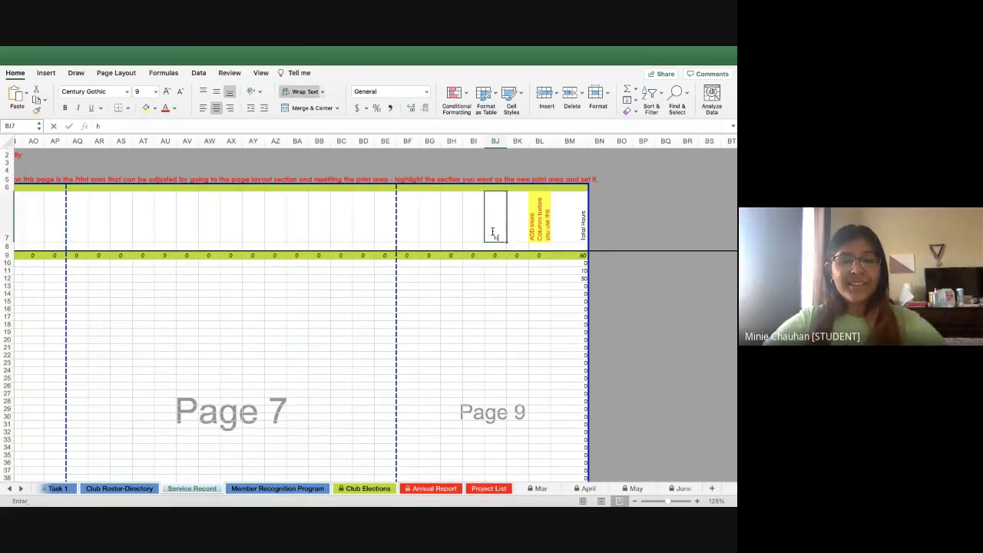
{"action": "type", "text": "ospital"}
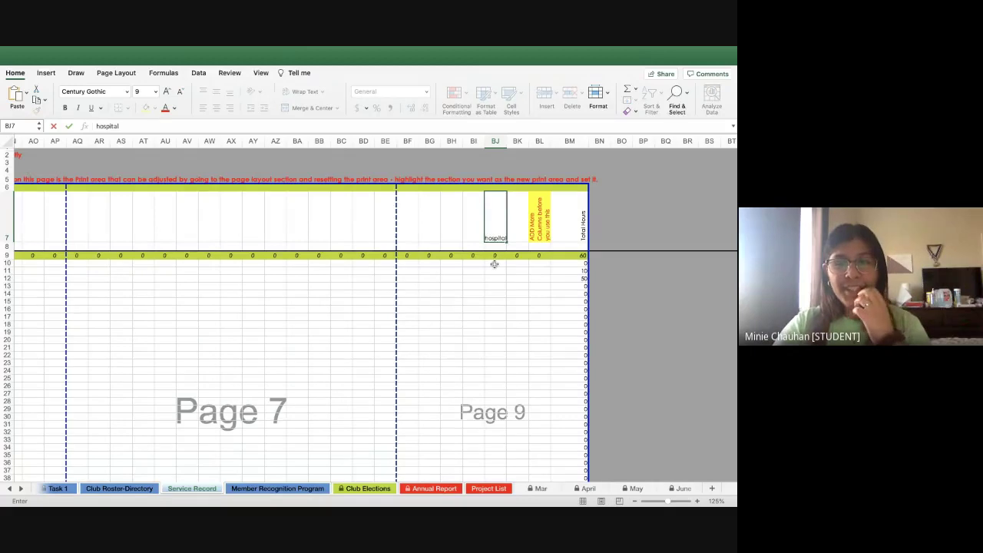
{"action": "left_click", "coordinate": [494, 263]}
{"action": "type", "text": "10"}
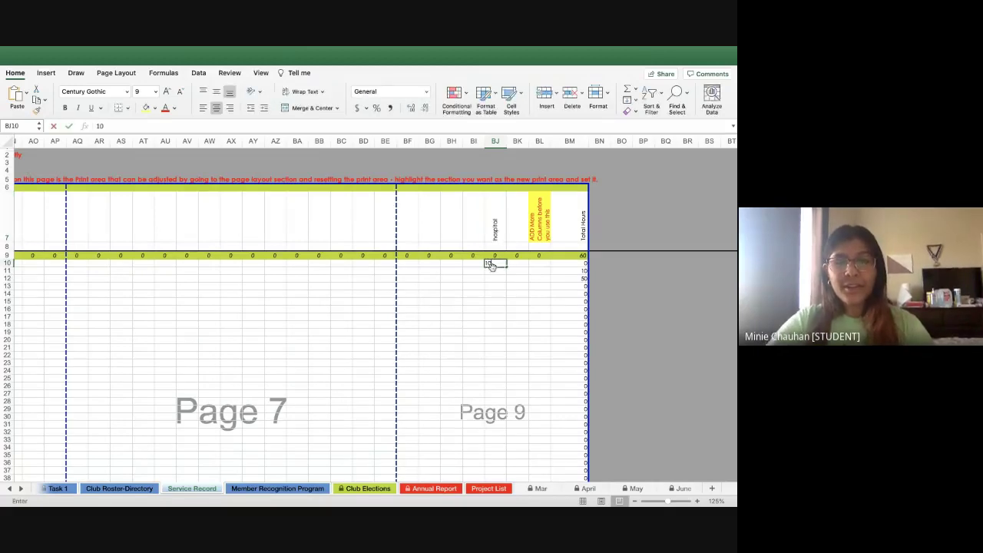
{"action": "left_click", "coordinate": [492, 287]}
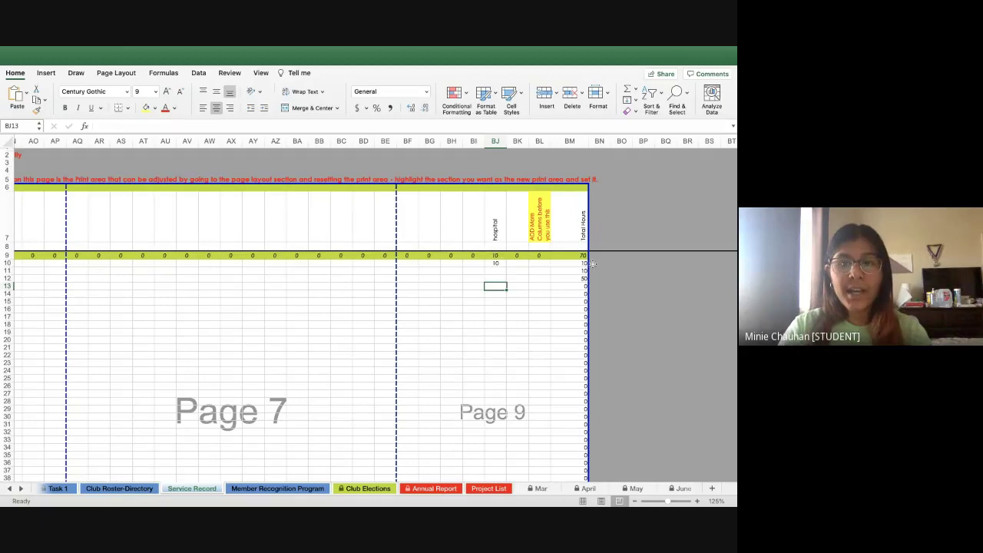
{"action": "scroll", "coordinate": [518, 261], "scroll_direction": "left", "scroll_amount": 3}
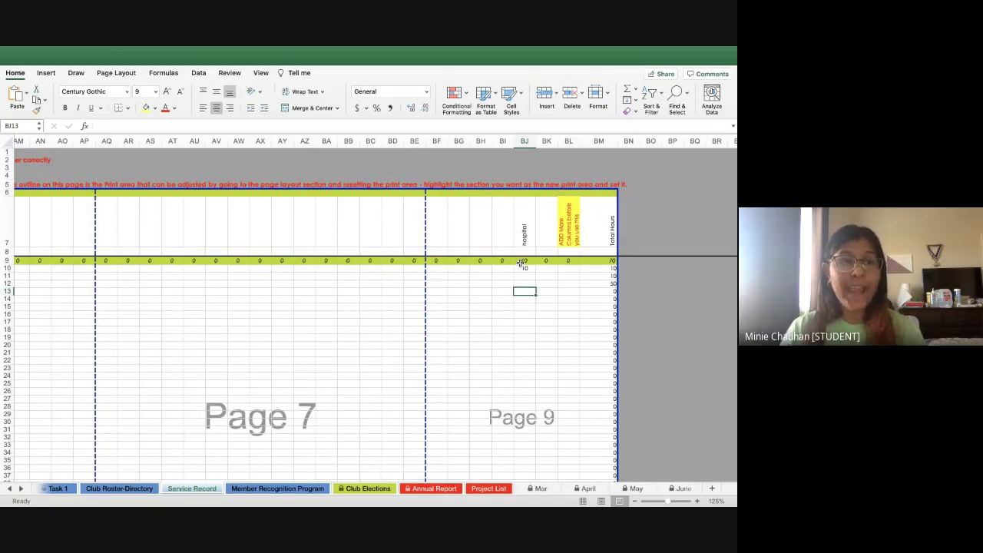
{"action": "scroll", "coordinate": [314, 269], "scroll_direction": "left", "scroll_amount": 15}
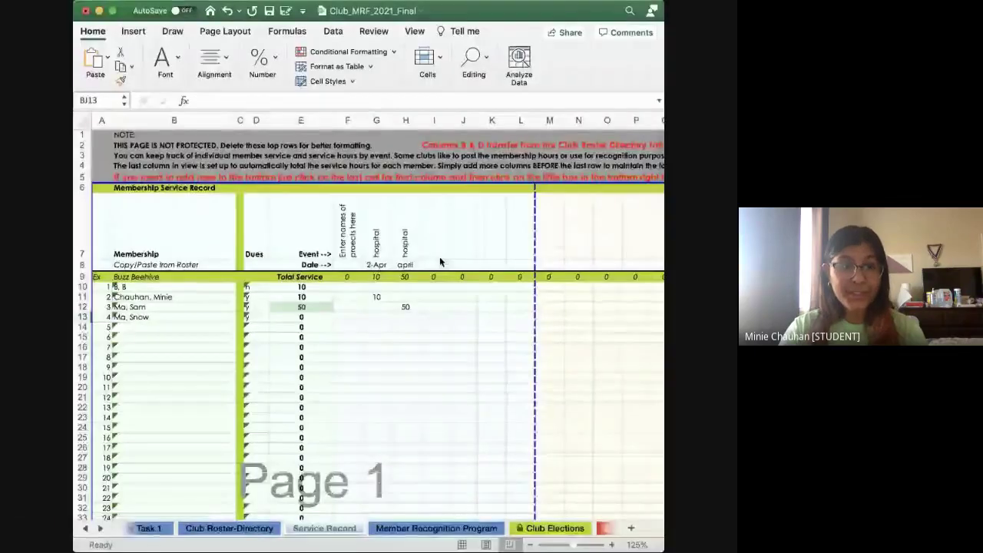
{"action": "scroll", "coordinate": [360, 248], "scroll_direction": "right", "scroll_amount": 10}
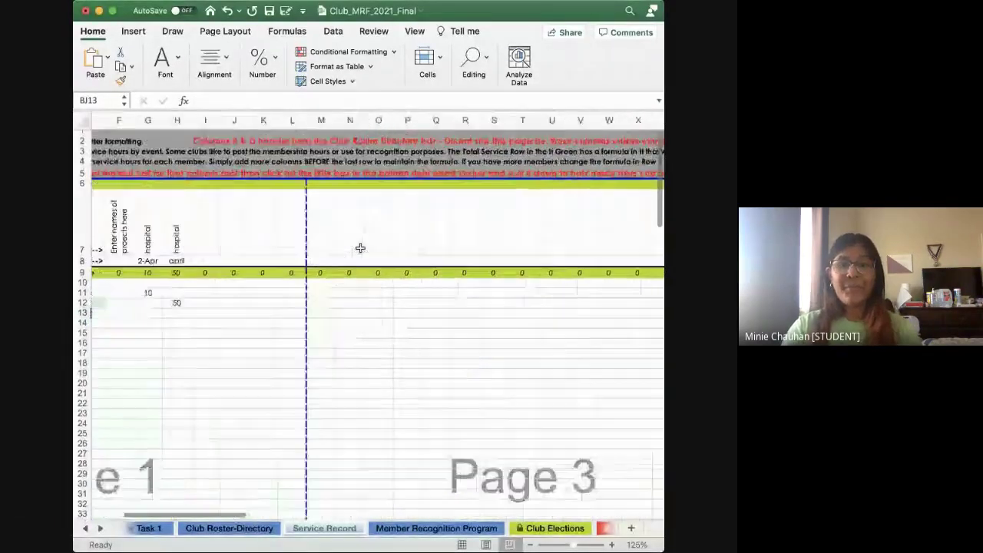
{"action": "left_click", "coordinate": [101, 528]}
{"action": "left_click", "coordinate": [100, 528]}
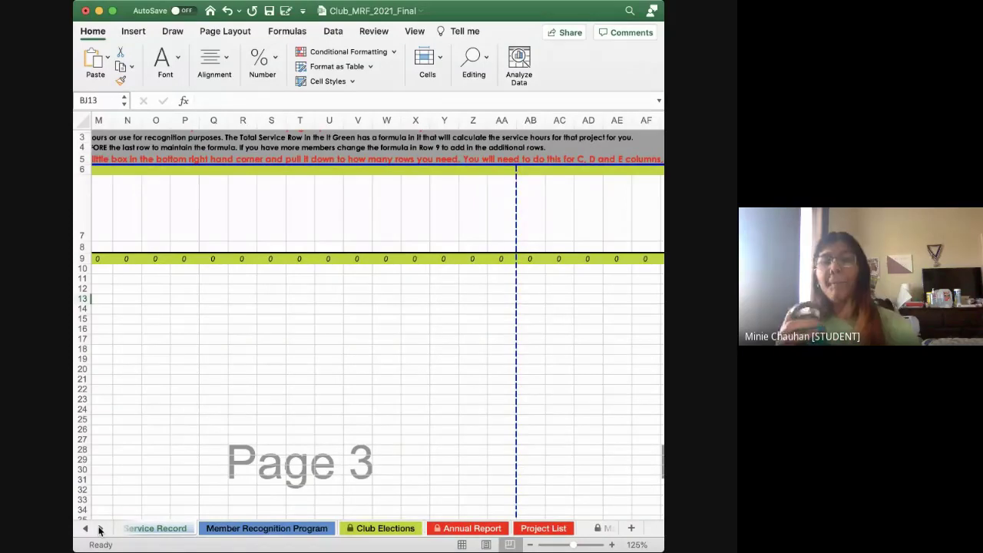
Switch to the Member Recognition Program sheet and look over its layout
{"action": "left_click", "coordinate": [285, 528]}
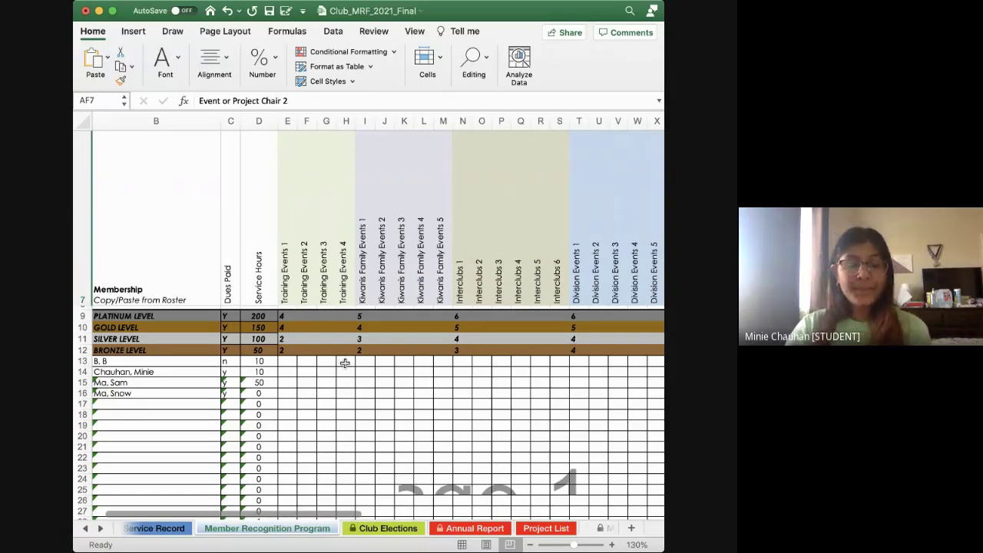
{"action": "scroll", "coordinate": [345, 363], "scroll_direction": "up", "scroll_amount": 3}
{"action": "scroll", "coordinate": [344, 363], "scroll_direction": "right", "scroll_amount": 2}
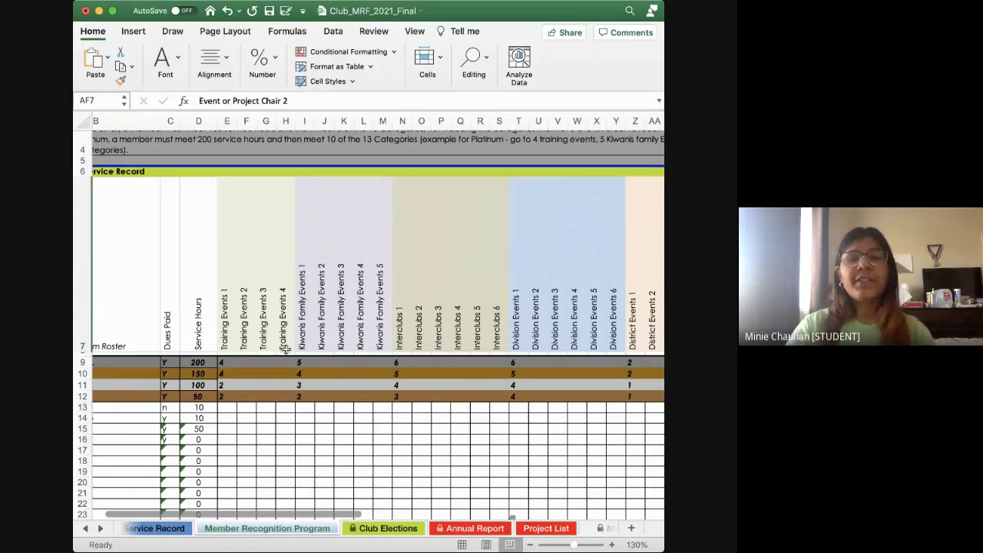
{"action": "scroll", "coordinate": [285, 348], "scroll_direction": "down", "scroll_amount": 3}
{"action": "scroll", "coordinate": [284, 347], "scroll_direction": "left", "scroll_amount": 5}
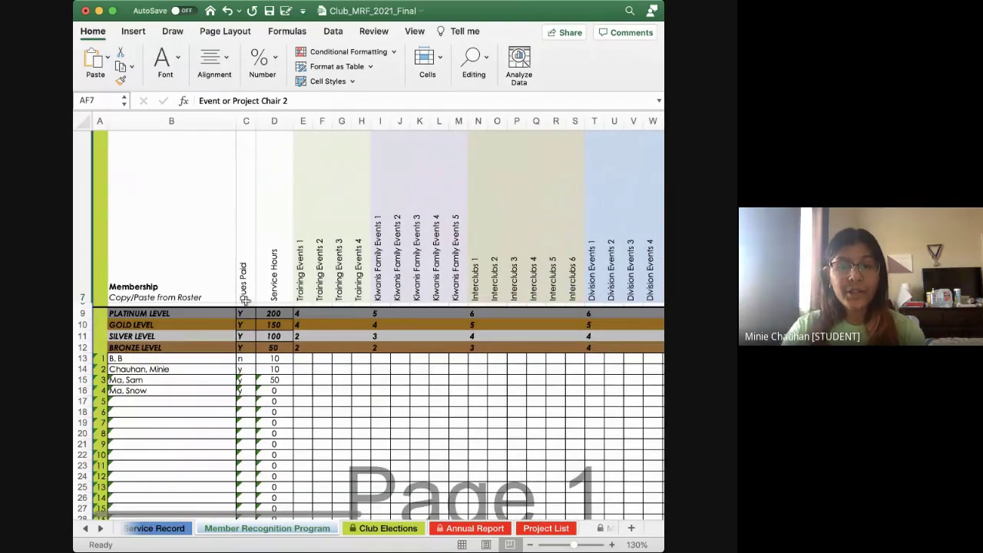
{"action": "scroll", "coordinate": [245, 303], "scroll_direction": "up", "scroll_amount": 2}
{"action": "scroll", "coordinate": [245, 303], "scroll_direction": "right", "scroll_amount": 5}
{"action": "scroll", "coordinate": [244, 303], "scroll_direction": "left", "scroll_amount": 5}
{"action": "scroll", "coordinate": [245, 303], "scroll_direction": "down", "scroll_amount": 2}
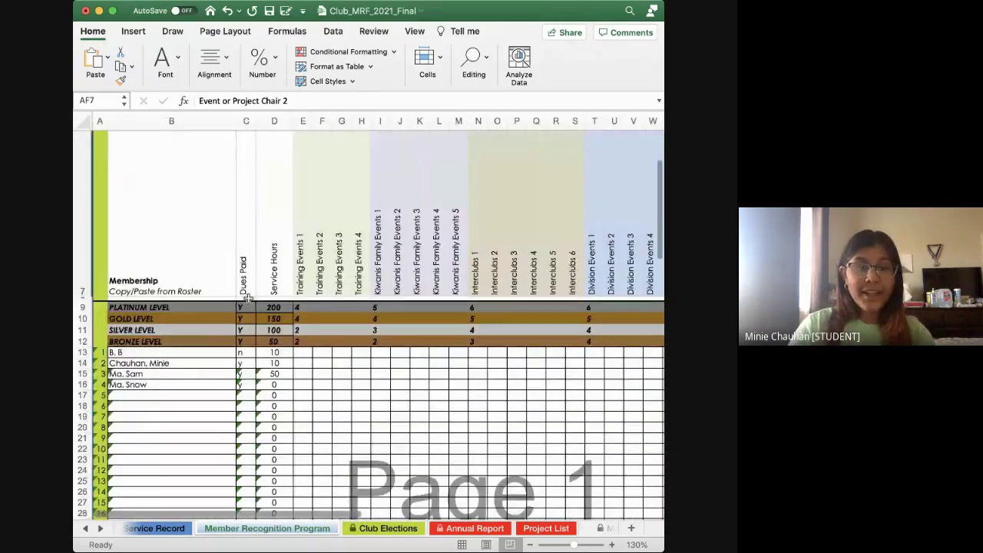
Review the bronze, silver, gold and platinum hour thresholds in D12 through D9
{"action": "left_click", "coordinate": [273, 343]}
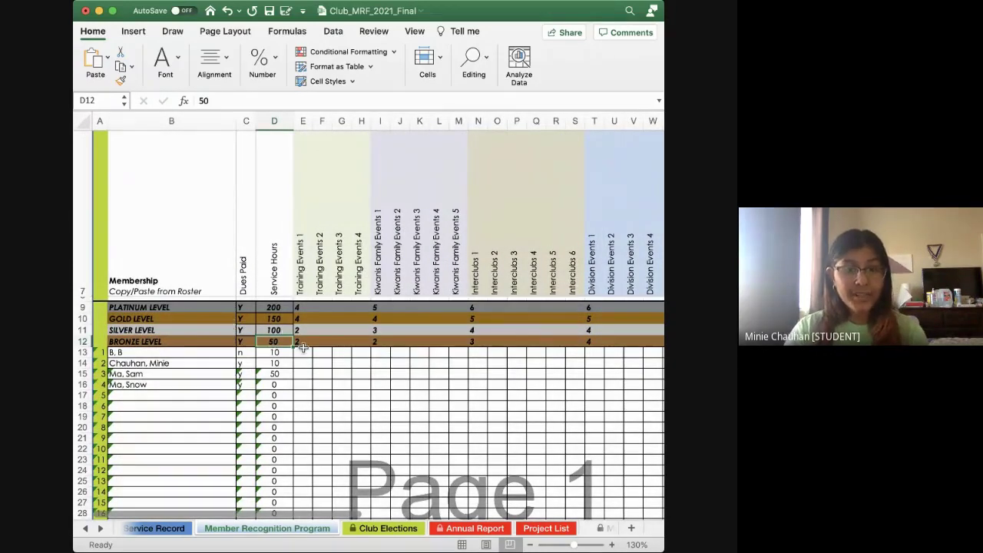
{"action": "left_click", "coordinate": [276, 331]}
{"action": "left_click", "coordinate": [274, 315]}
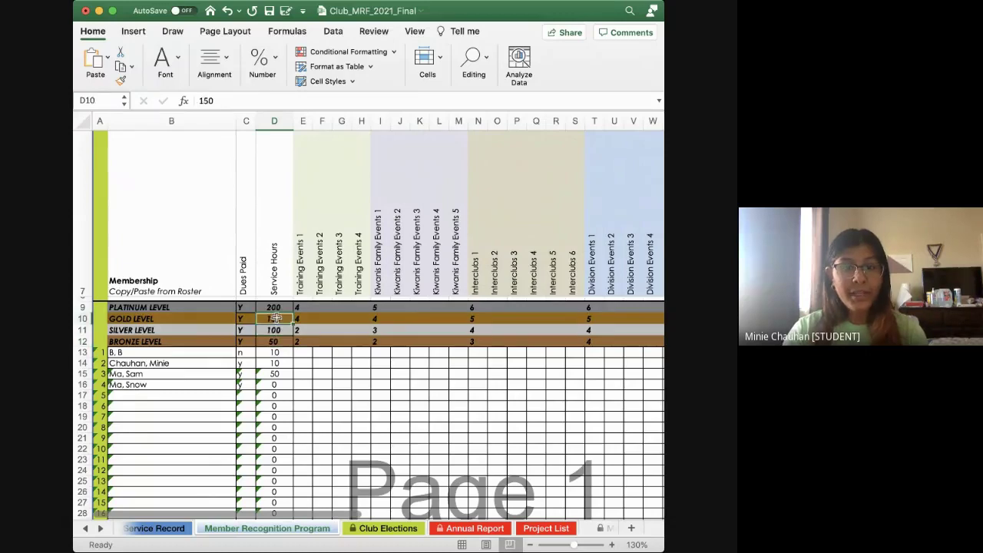
{"action": "left_click", "coordinate": [274, 308]}
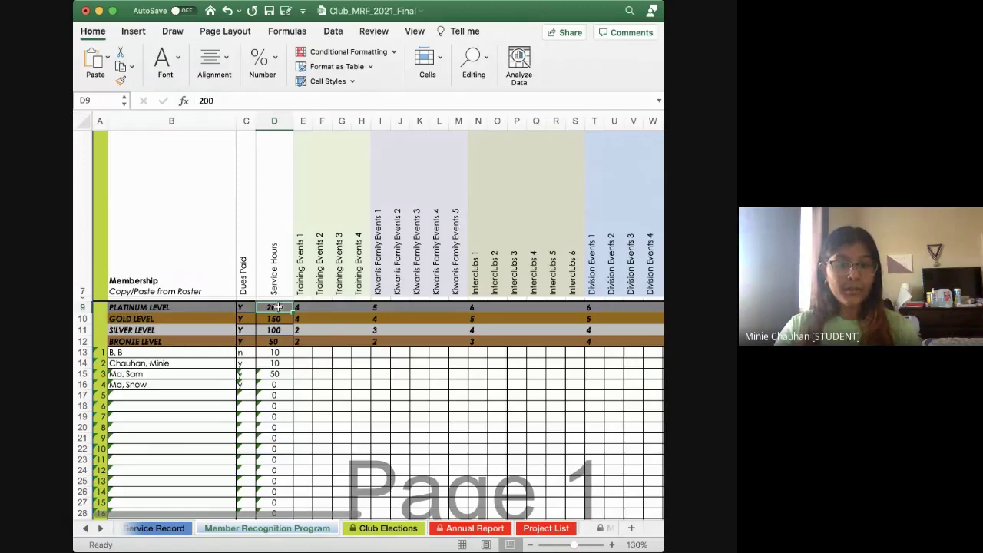
{"action": "scroll", "coordinate": [321, 311], "scroll_direction": "right", "scroll_amount": 3}
{"action": "scroll", "coordinate": [211, 303], "scroll_direction": "left", "scroll_amount": 3}
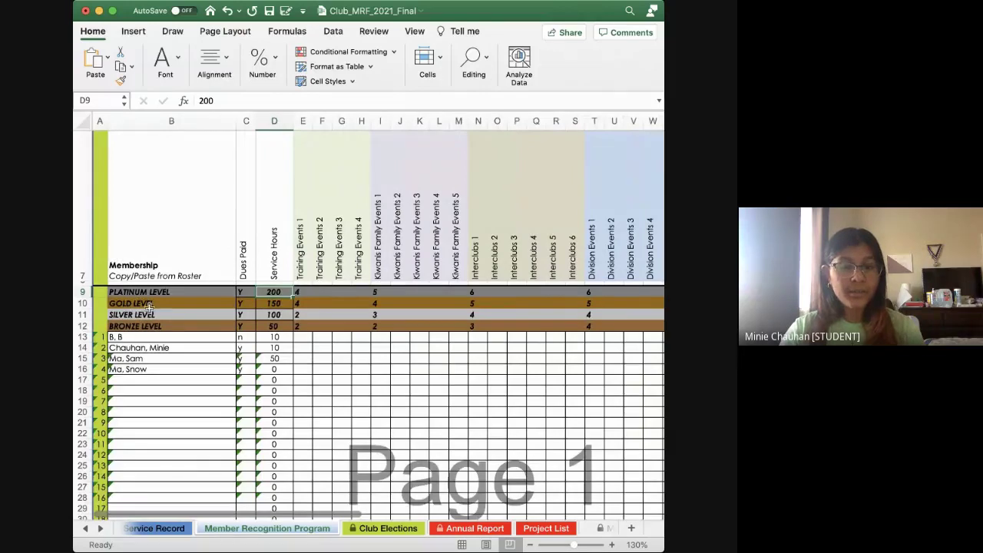
{"action": "scroll", "coordinate": [497, 336], "scroll_direction": "right", "scroll_amount": 3}
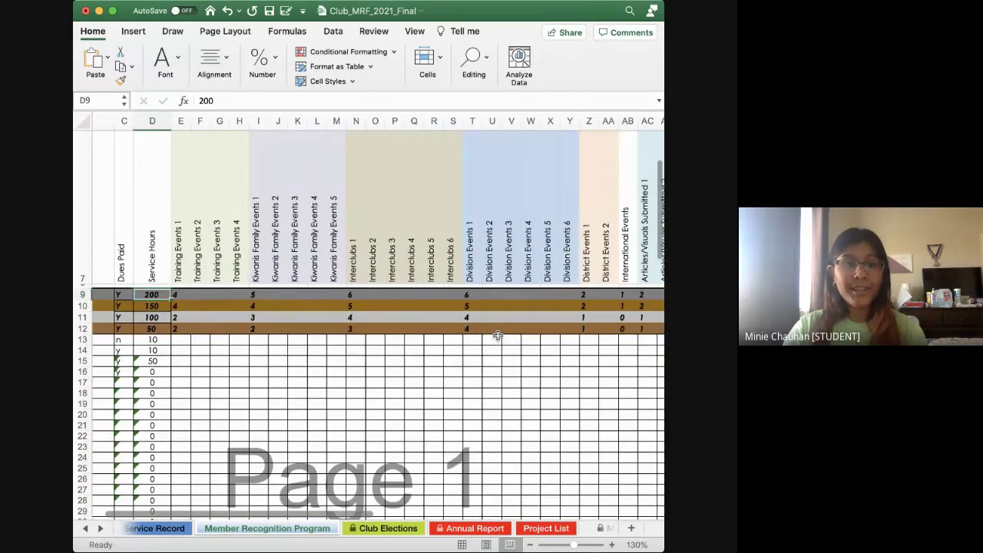
{"action": "scroll", "coordinate": [498, 335], "scroll_direction": "right", "scroll_amount": 2}
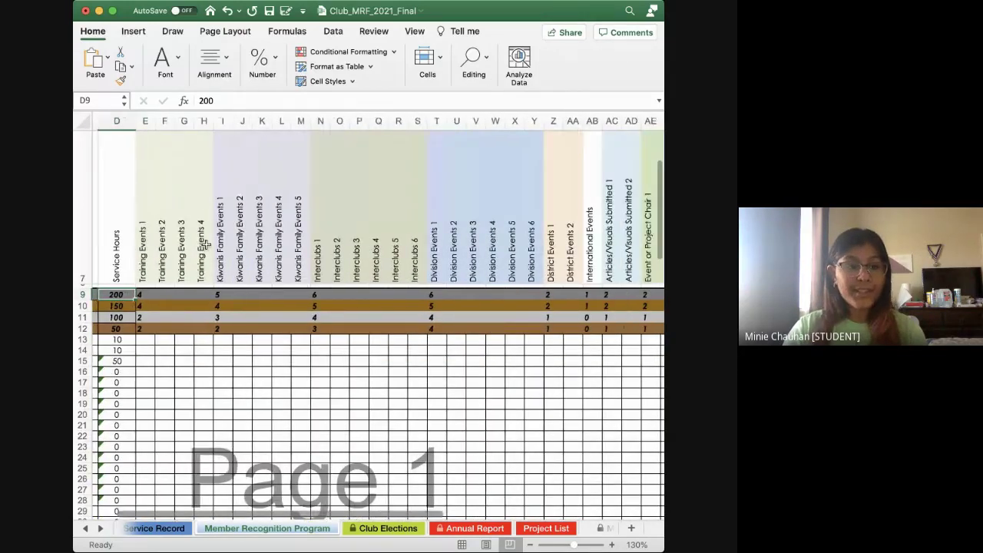
{"action": "left_click", "coordinate": [397, 360]}
{"action": "scroll", "coordinate": [223, 264], "scroll_direction": "down", "scroll_amount": 3}
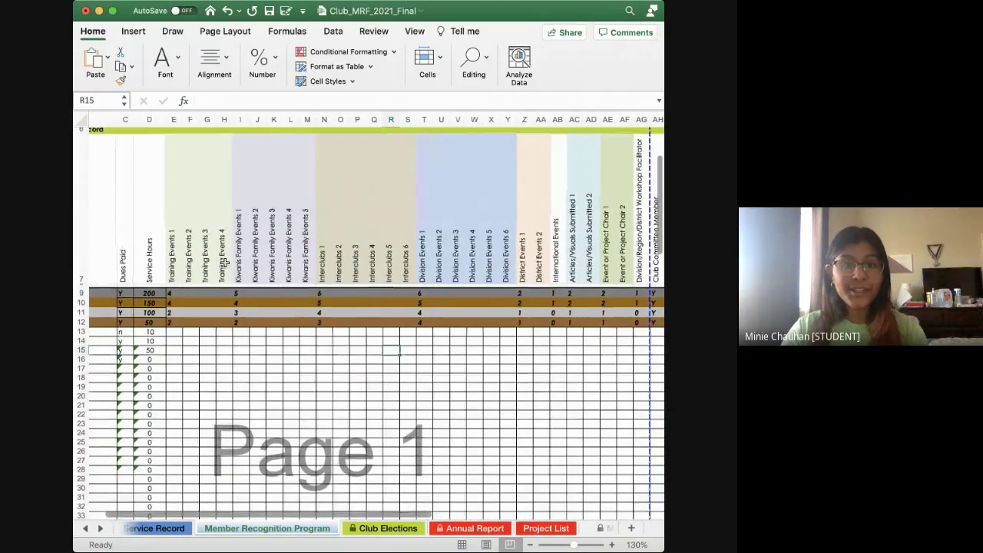
{"action": "scroll", "coordinate": [223, 264], "scroll_direction": "down", "scroll_amount": 2}
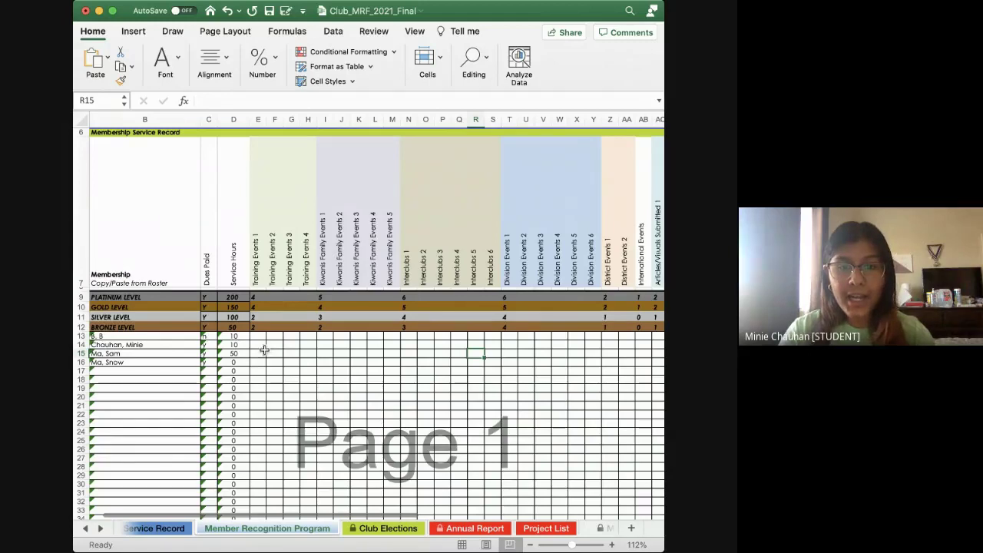
Enter an x in E14 for the second member's Training Events 1 attendance
{"action": "left_click", "coordinate": [260, 351]}
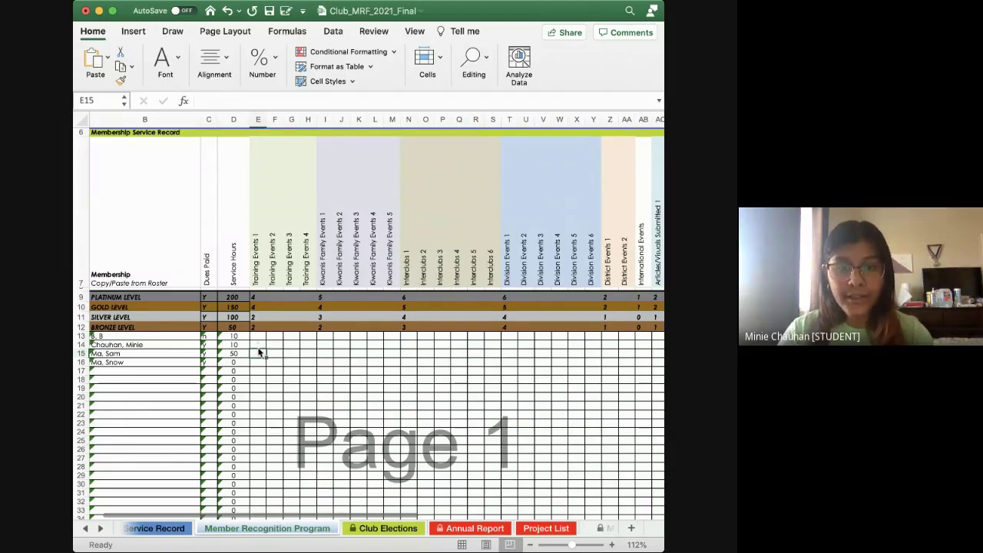
{"action": "left_click", "coordinate": [258, 345]}
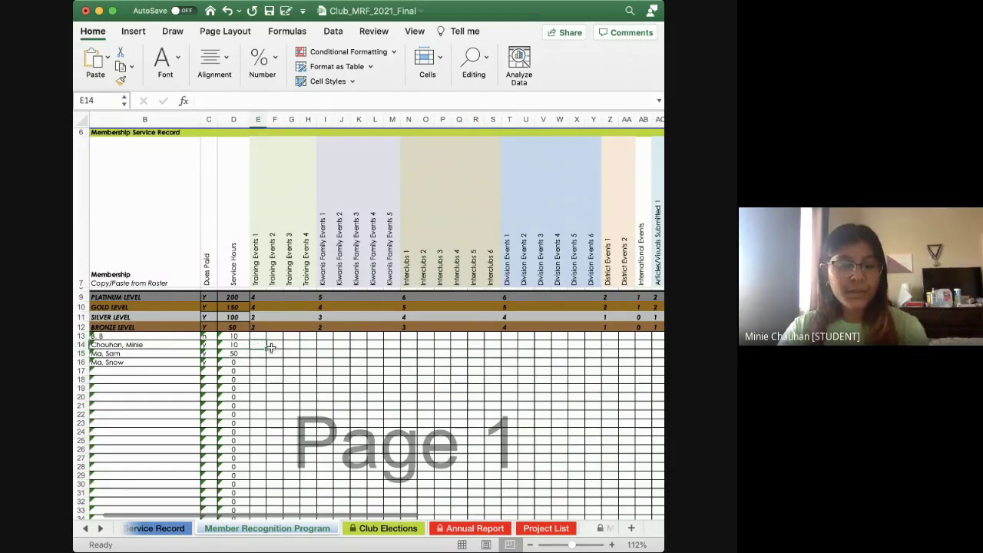
{"action": "type", "text": "x"}
{"action": "left_click", "coordinate": [275, 346]}
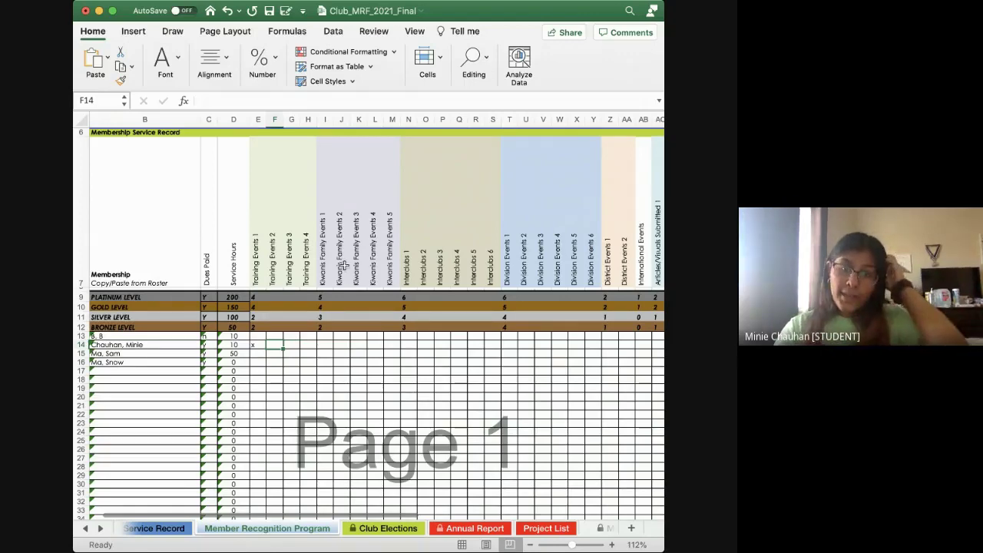
{"action": "scroll", "coordinate": [345, 269], "scroll_direction": "right", "scroll_amount": 3}
{"action": "scroll", "coordinate": [345, 265], "scroll_direction": "right", "scroll_amount": 1}
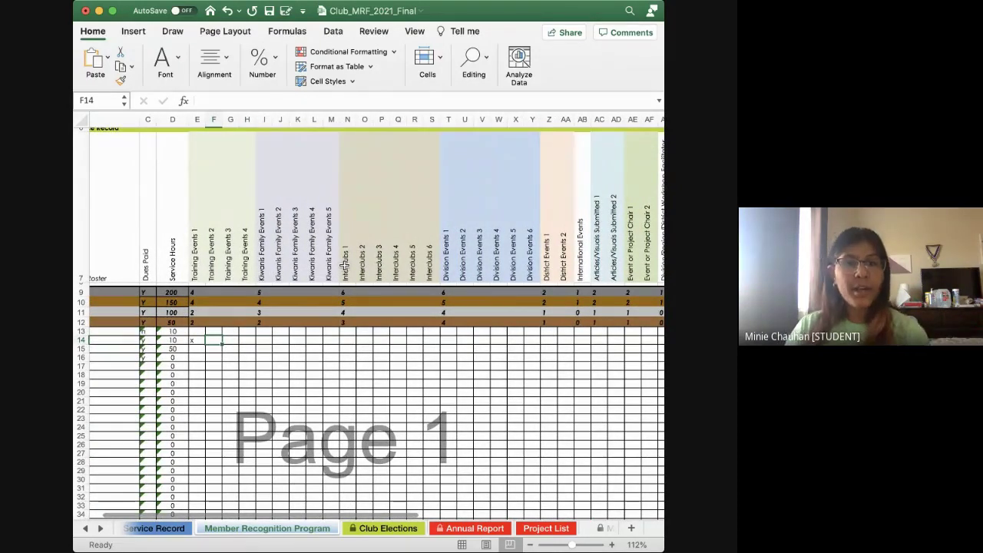
{"action": "left_click", "coordinate": [363, 241]}
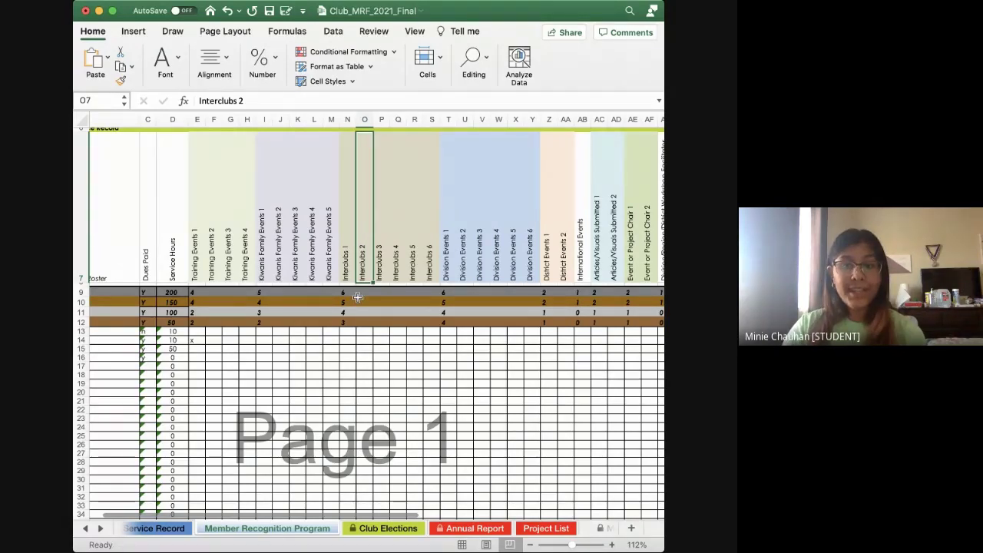
{"action": "scroll", "coordinate": [367, 376], "scroll_direction": "right", "scroll_amount": 1}
{"action": "scroll", "coordinate": [367, 376], "scroll_direction": "right", "scroll_amount": 1}
{"action": "left_click", "coordinate": [433, 238]}
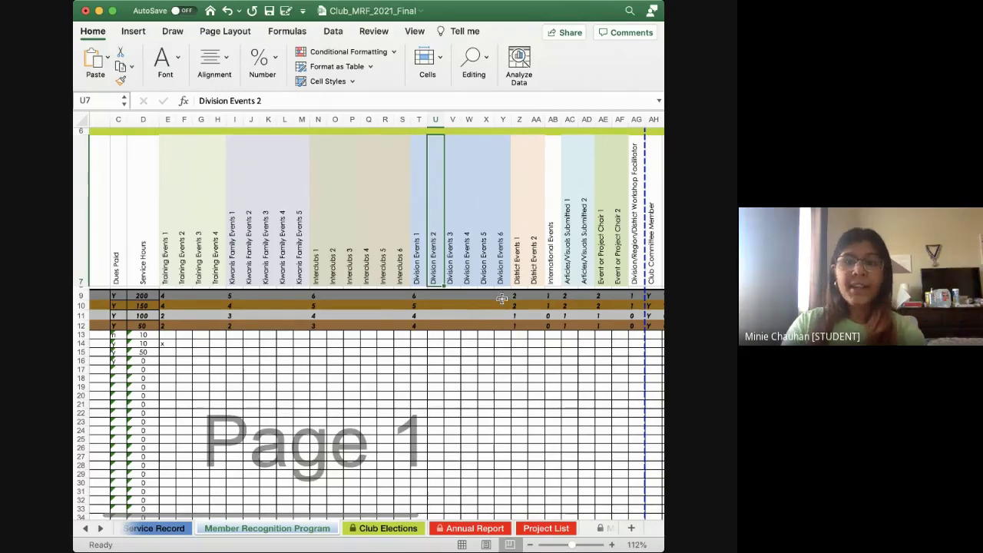
{"action": "scroll", "coordinate": [433, 238], "scroll_direction": "right", "scroll_amount": 3}
{"action": "scroll", "coordinate": [458, 243], "scroll_direction": "right", "scroll_amount": 2}
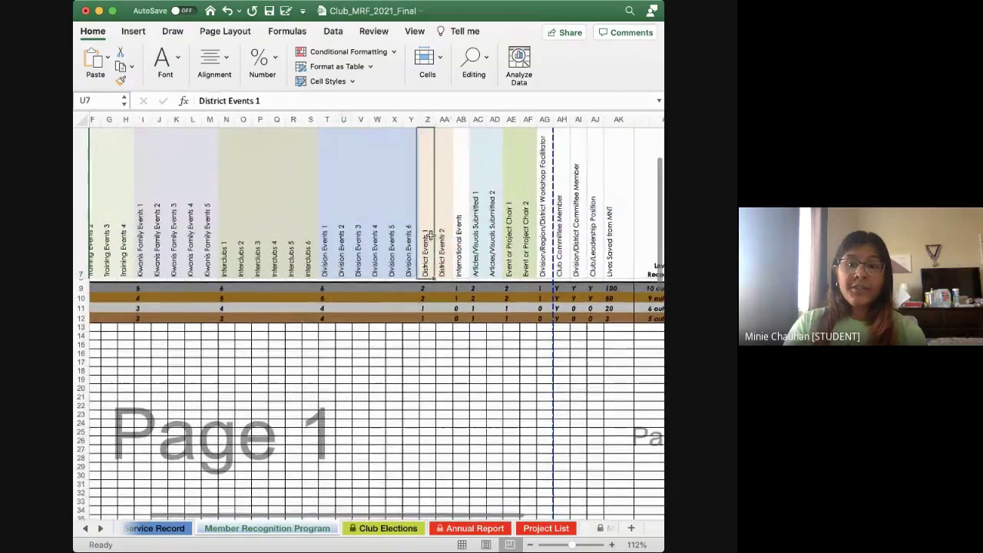
{"action": "left_click", "coordinate": [426, 230]}
{"action": "scroll", "coordinate": [432, 222], "scroll_direction": "up", "scroll_amount": 1}
{"action": "scroll", "coordinate": [432, 223], "scroll_direction": "right", "scroll_amount": 1}
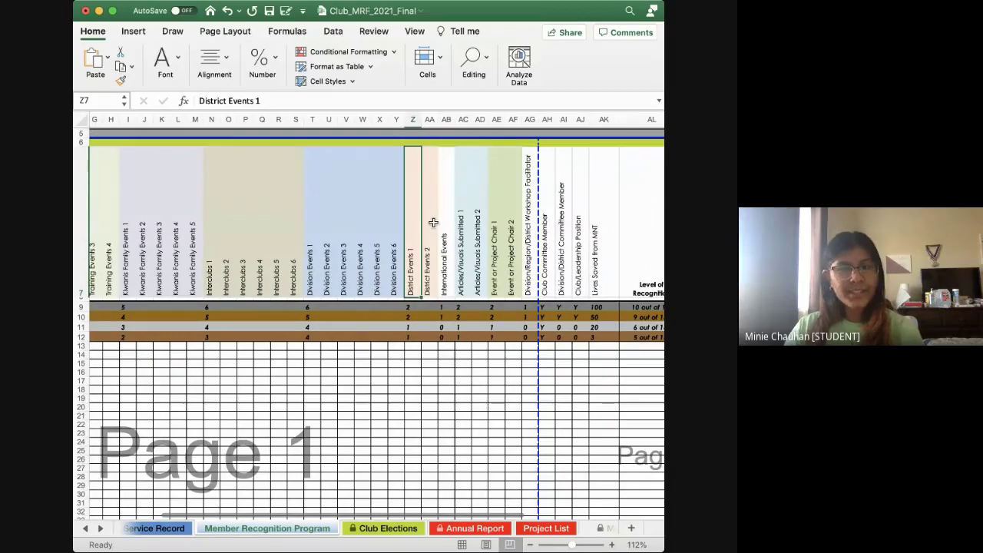
{"action": "left_click", "coordinate": [446, 255]}
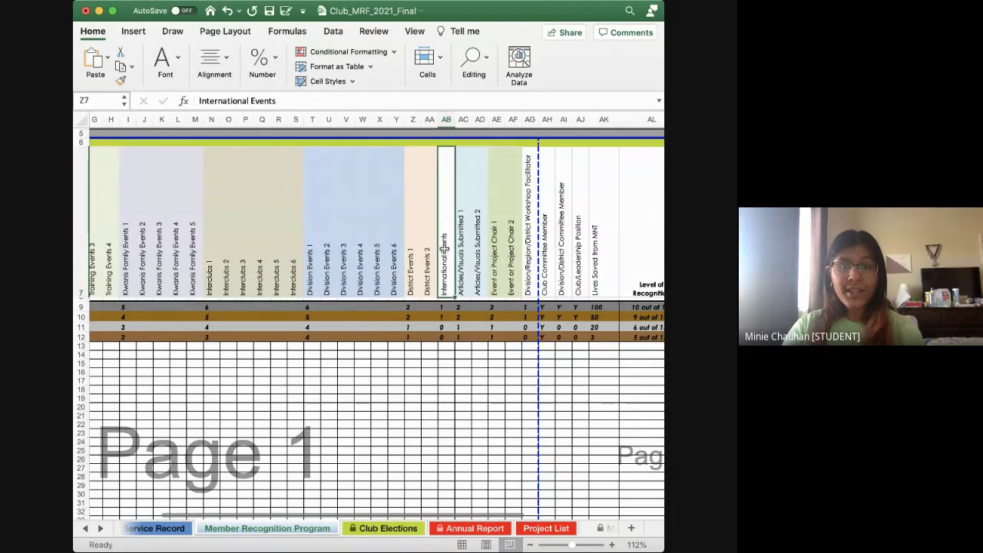
{"action": "scroll", "coordinate": [473, 227], "scroll_direction": "right", "scroll_amount": 2}
{"action": "left_click", "coordinate": [431, 225]}
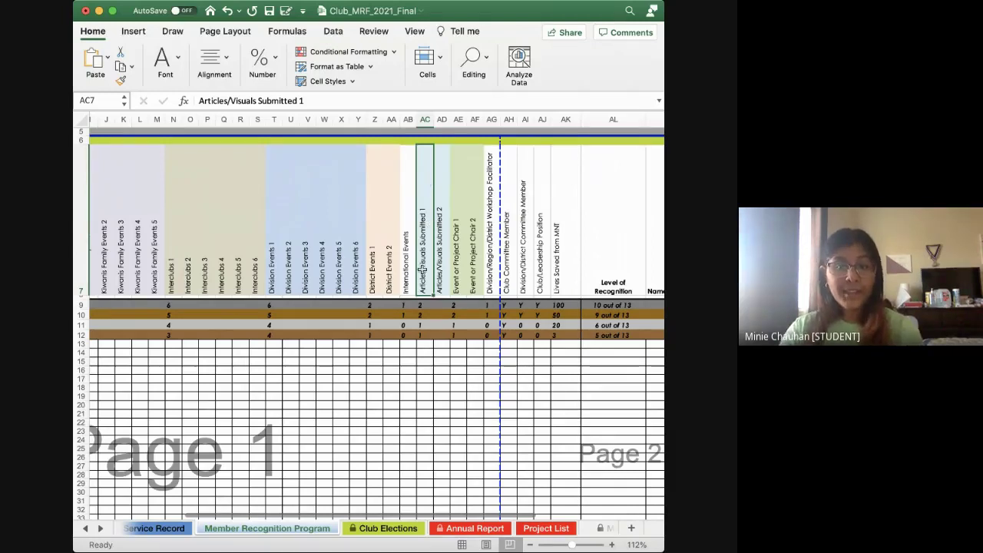
{"action": "left_click", "coordinate": [455, 230]}
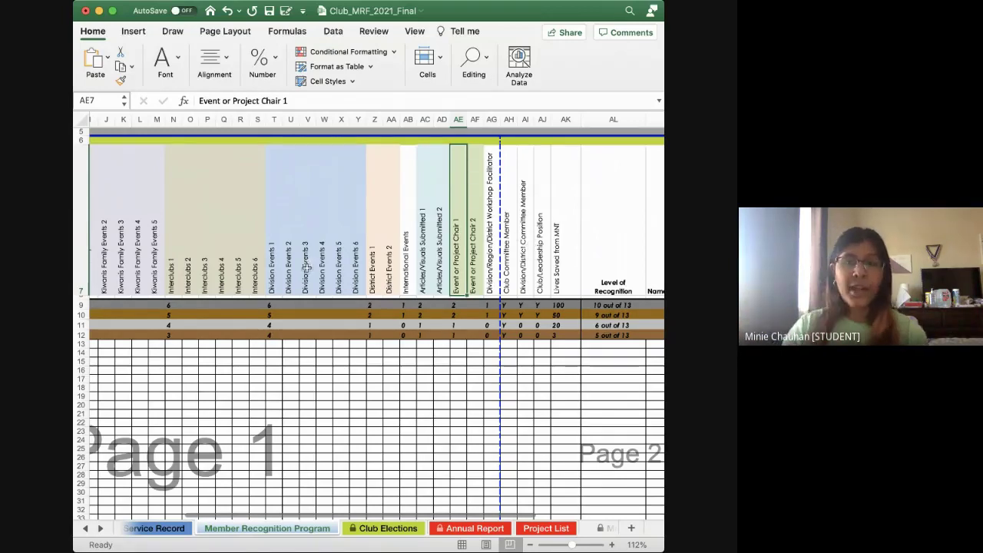
{"action": "scroll", "coordinate": [496, 240], "scroll_direction": "right", "scroll_amount": 1}
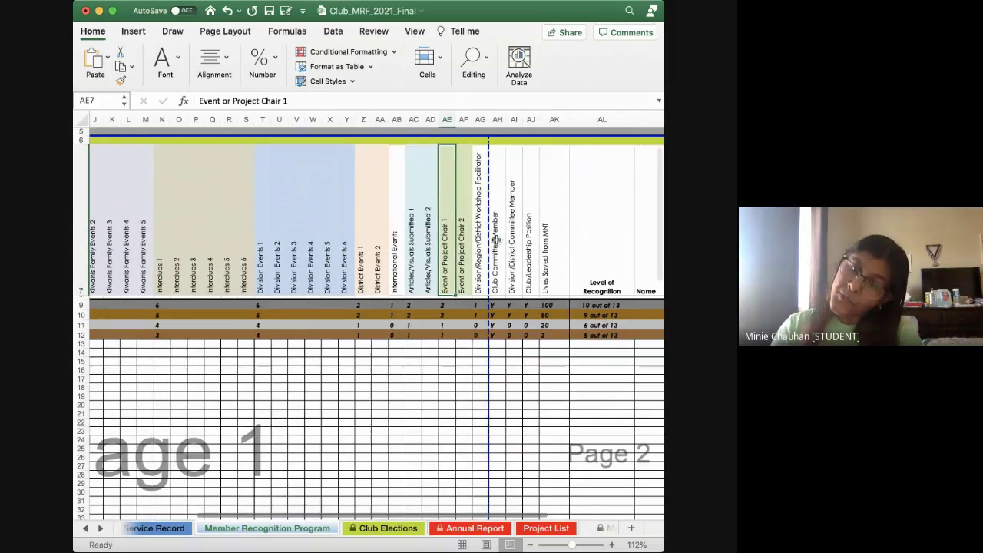
{"action": "scroll", "coordinate": [496, 241], "scroll_direction": "right", "scroll_amount": 4}
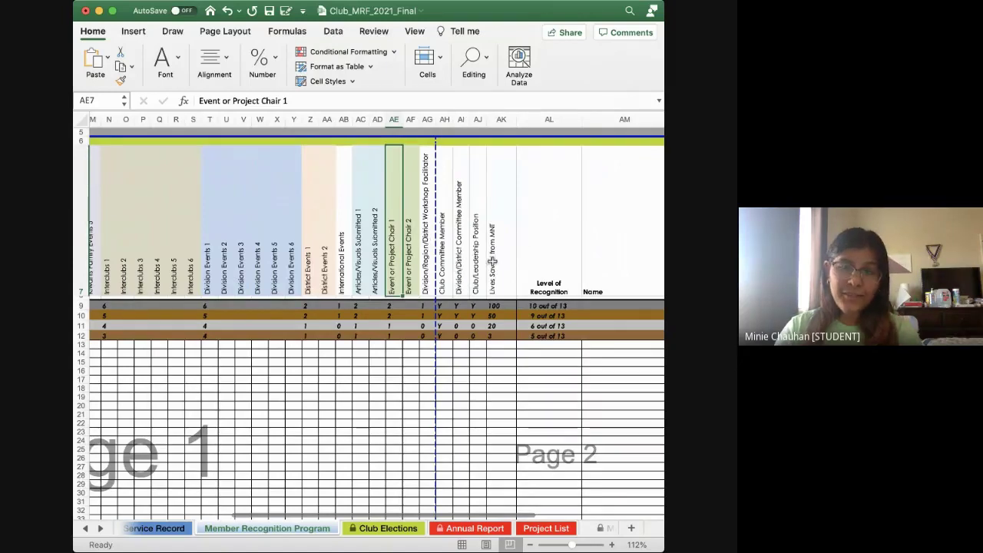
{"action": "scroll", "coordinate": [499, 272], "scroll_direction": "left", "scroll_amount": 1}
{"action": "scroll", "coordinate": [500, 271], "scroll_direction": "left", "scroll_amount": 2}
{"action": "scroll", "coordinate": [500, 271], "scroll_direction": "down", "scroll_amount": 1}
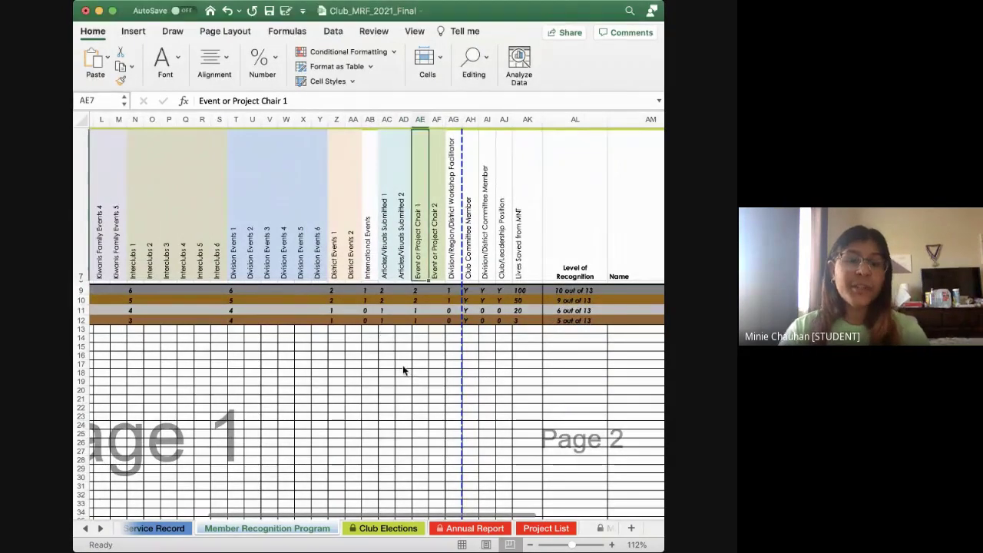
{"action": "scroll", "coordinate": [379, 327], "scroll_direction": "left", "scroll_amount": 10}
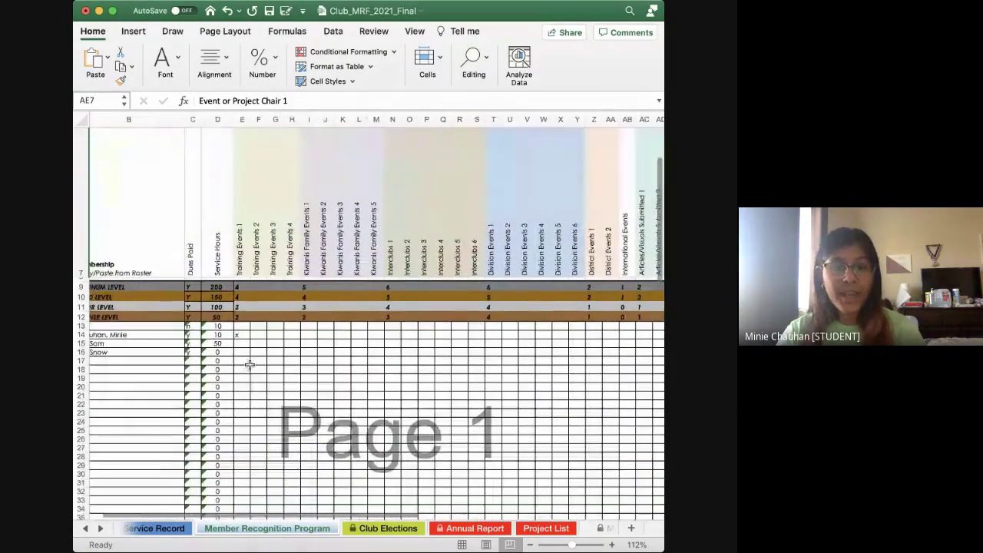
{"action": "scroll", "coordinate": [250, 368], "scroll_direction": "left", "scroll_amount": 1}
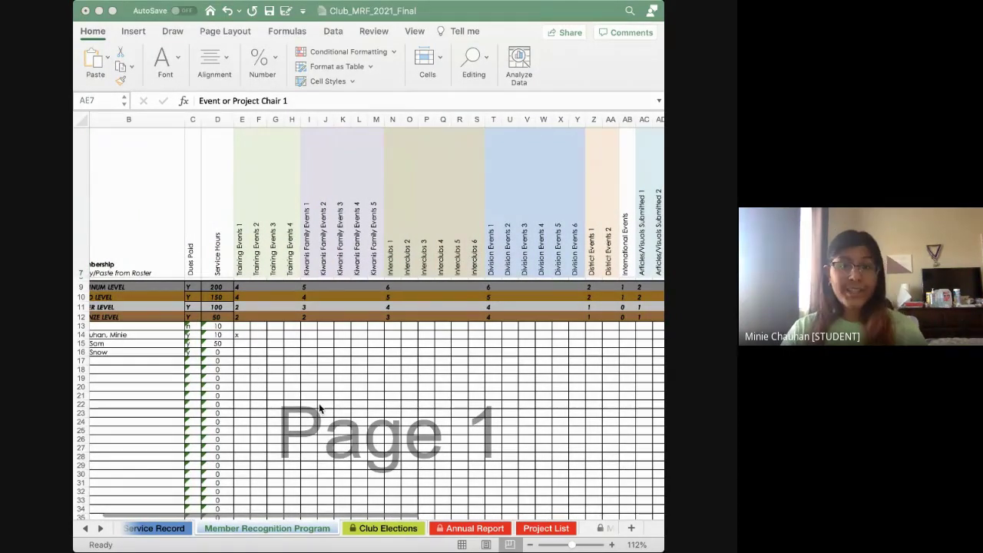
{"action": "scroll", "coordinate": [432, 397], "scroll_direction": "right", "scroll_amount": 3}
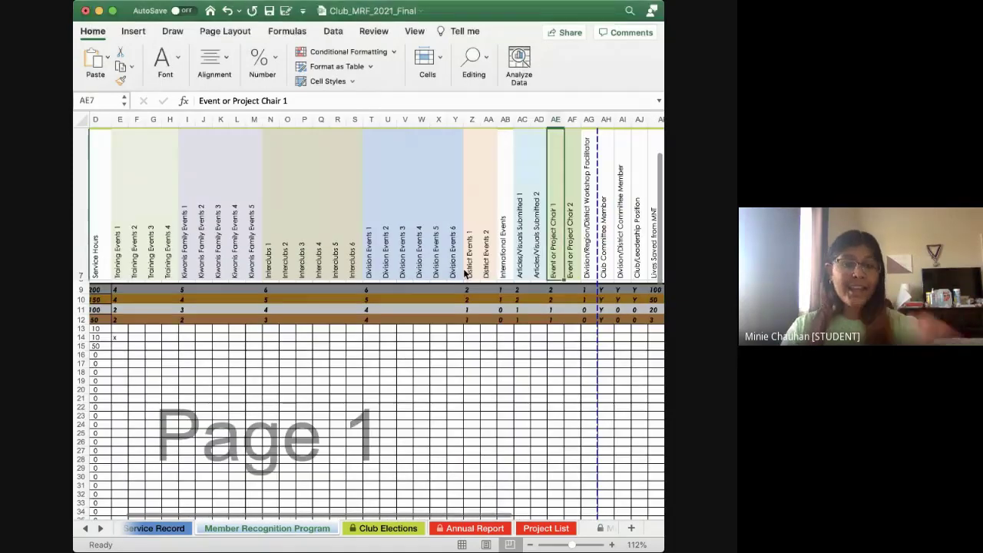
{"action": "left_click", "coordinate": [420, 192]}
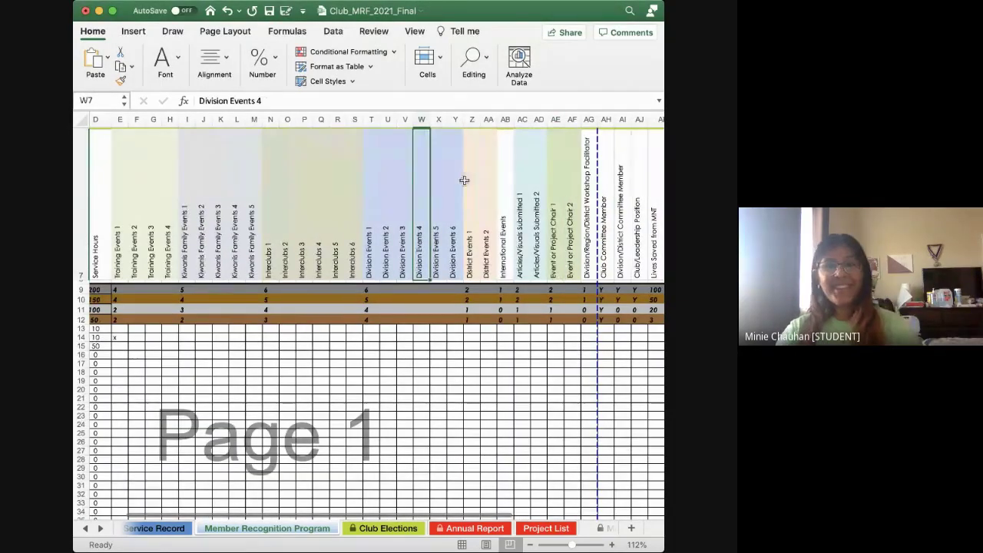
{"action": "scroll", "coordinate": [463, 180], "scroll_direction": "right", "scroll_amount": 2}
{"action": "scroll", "coordinate": [463, 180], "scroll_direction": "up", "scroll_amount": 1}
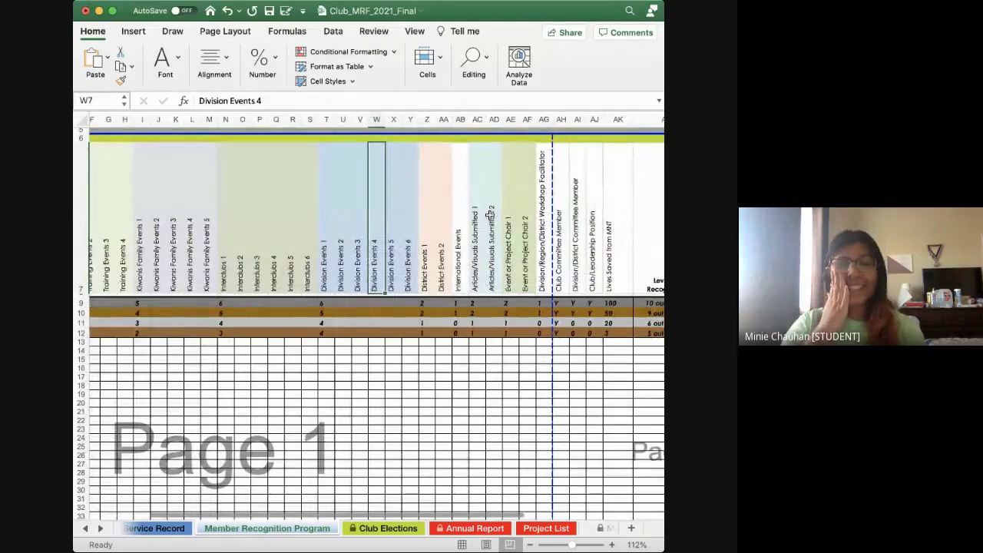
{"action": "scroll", "coordinate": [577, 281], "scroll_direction": "right", "scroll_amount": 5}
{"action": "scroll", "coordinate": [577, 281], "scroll_direction": "down", "scroll_amount": 1}
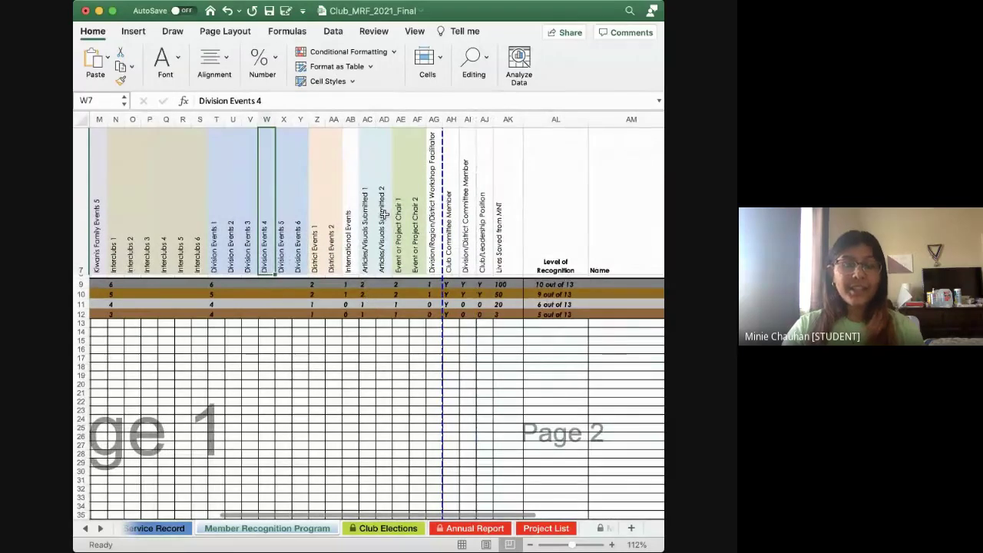
{"action": "left_click", "coordinate": [368, 296]}
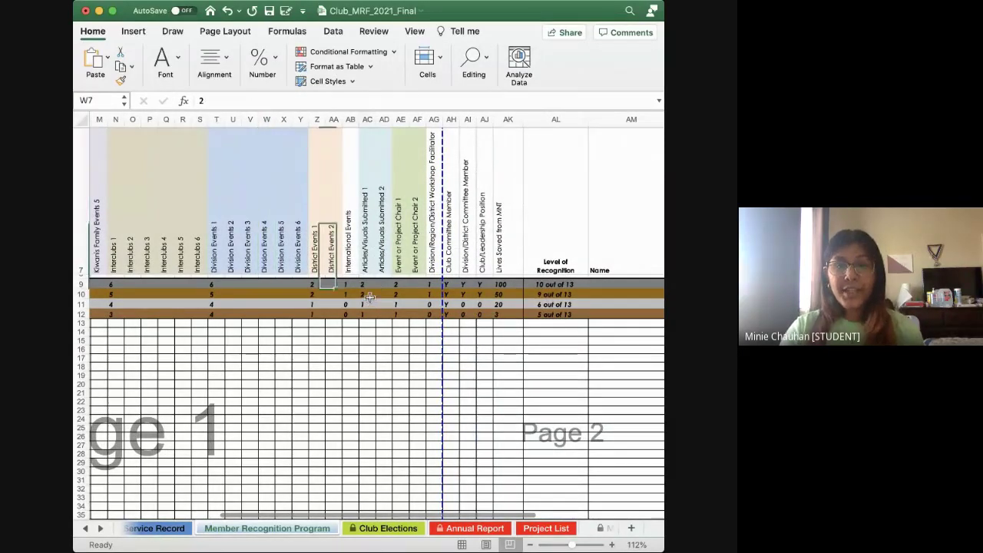
{"action": "left_click", "coordinate": [554, 297]}
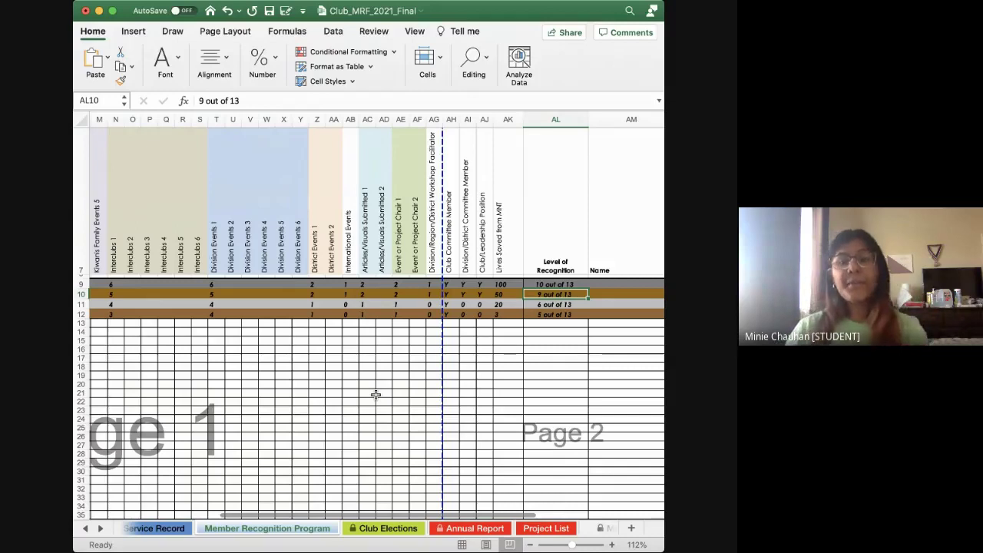
{"action": "scroll", "coordinate": [299, 346], "scroll_direction": "left", "scroll_amount": 5}
{"action": "scroll", "coordinate": [298, 345], "scroll_direction": "up", "scroll_amount": 1}
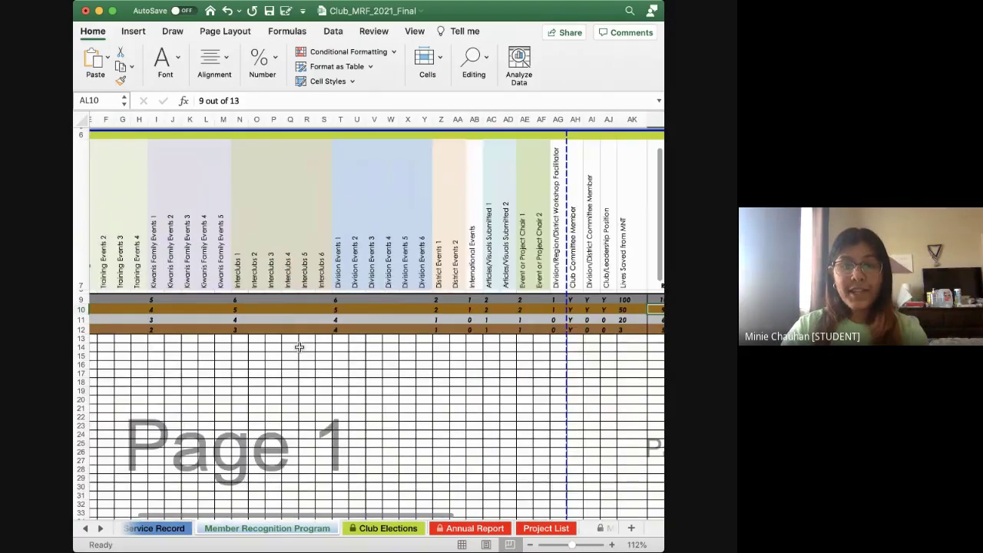
{"action": "scroll", "coordinate": [315, 345], "scroll_direction": "left", "scroll_amount": 3}
{"action": "scroll", "coordinate": [192, 334], "scroll_direction": "right", "scroll_amount": 10}
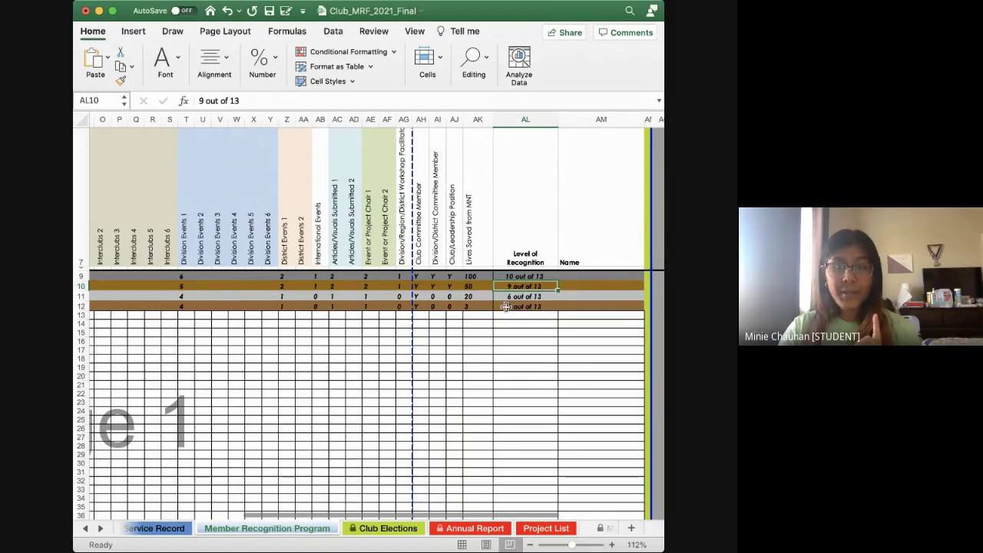
{"action": "scroll", "coordinate": [329, 309], "scroll_direction": "left", "scroll_amount": 10}
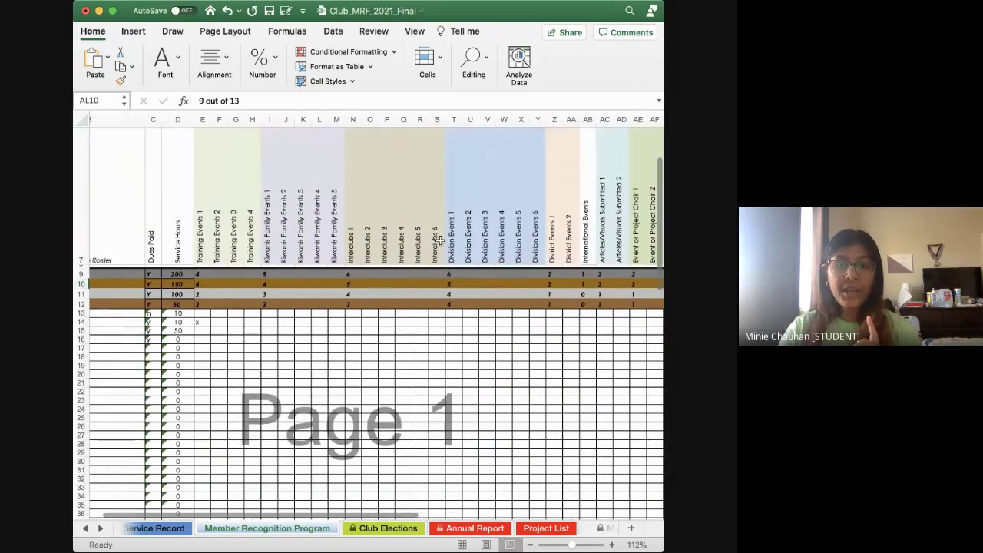
{"action": "scroll", "coordinate": [395, 301], "scroll_direction": "left", "scroll_amount": 2}
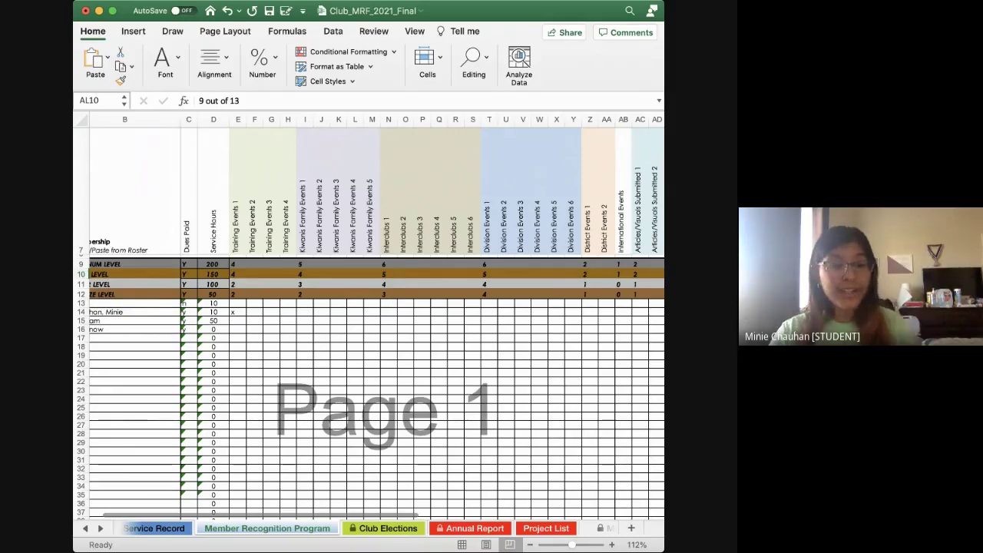
{"action": "left_click", "coordinate": [238, 329]}
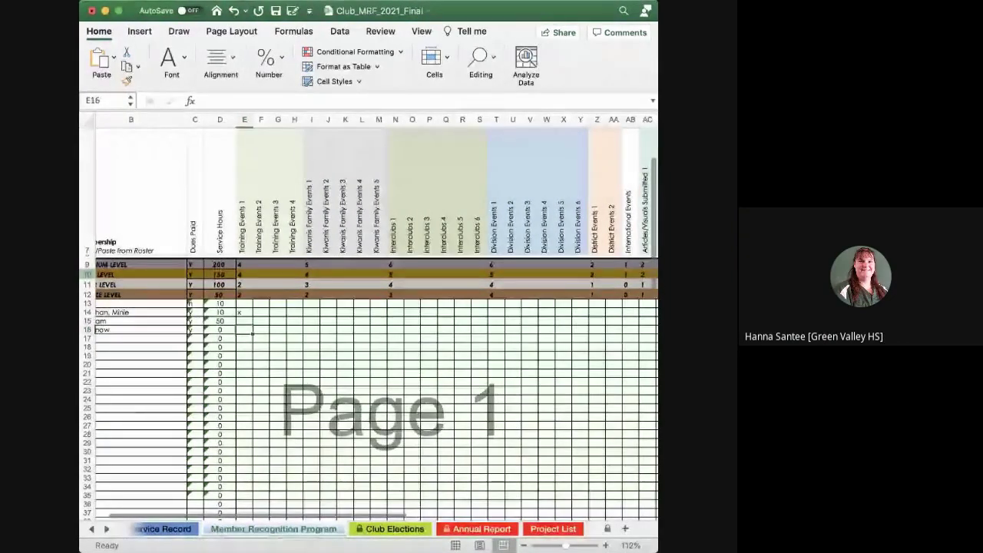
{"action": "left_click", "coordinate": [365, 345]}
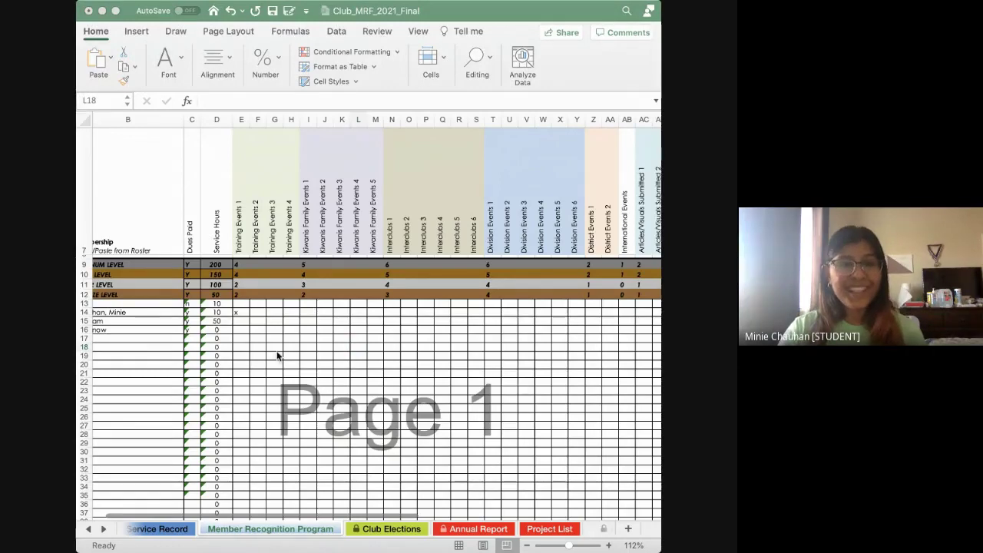
Scroll right to the Page 2 Name column and select cell AM13
{"action": "left_click", "coordinate": [321, 385]}
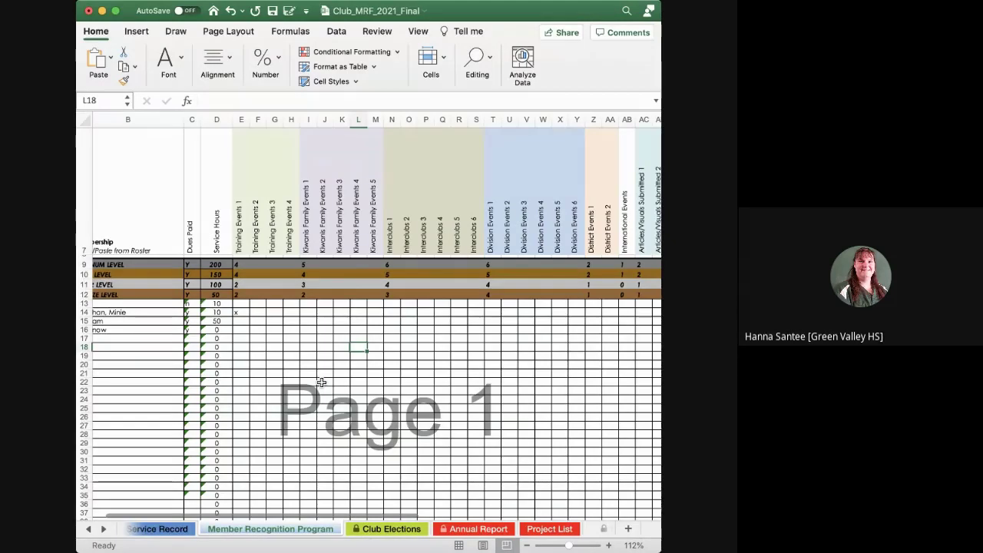
{"action": "scroll", "coordinate": [320, 381], "scroll_direction": "right", "scroll_amount": 10}
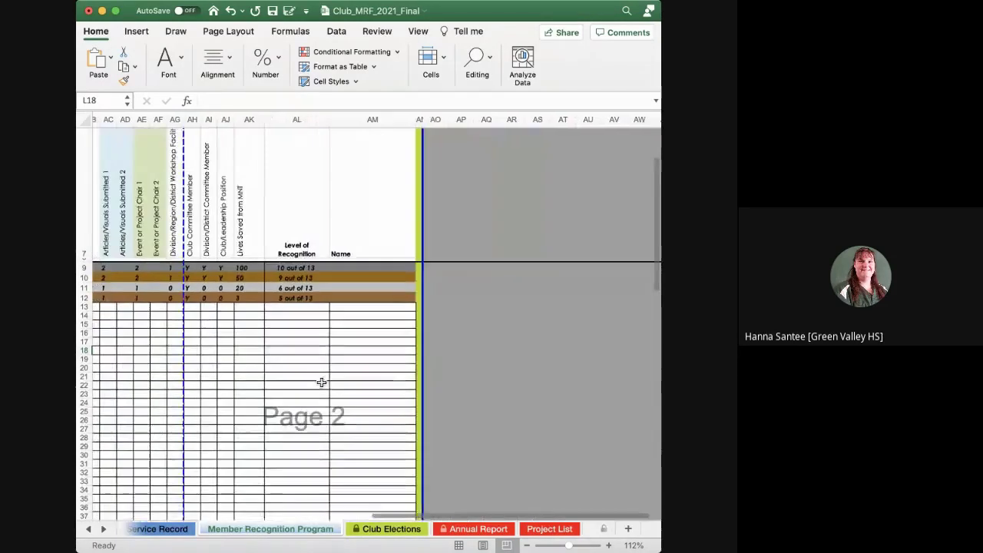
{"action": "left_click", "coordinate": [370, 307]}
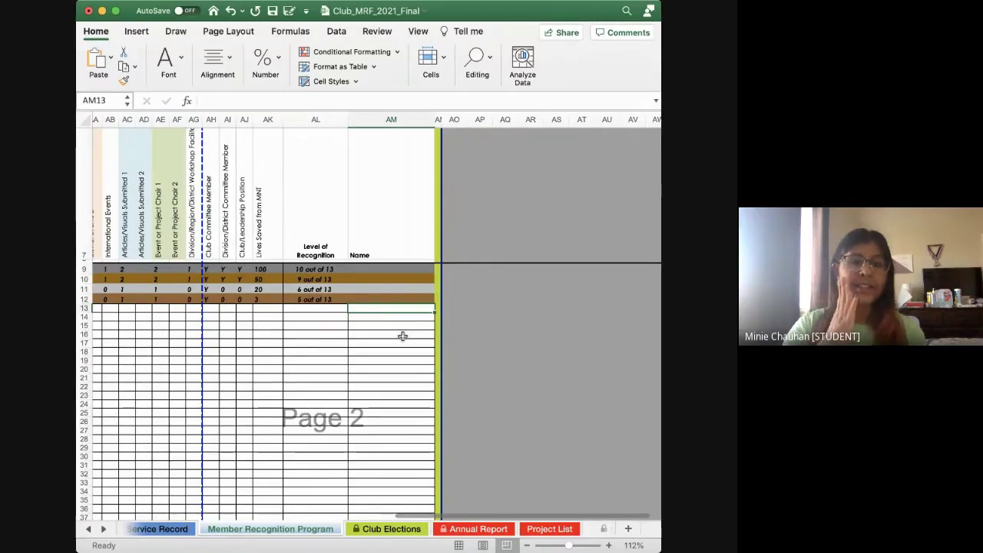
{"action": "scroll", "coordinate": [377, 347], "scroll_direction": "left", "scroll_amount": 15}
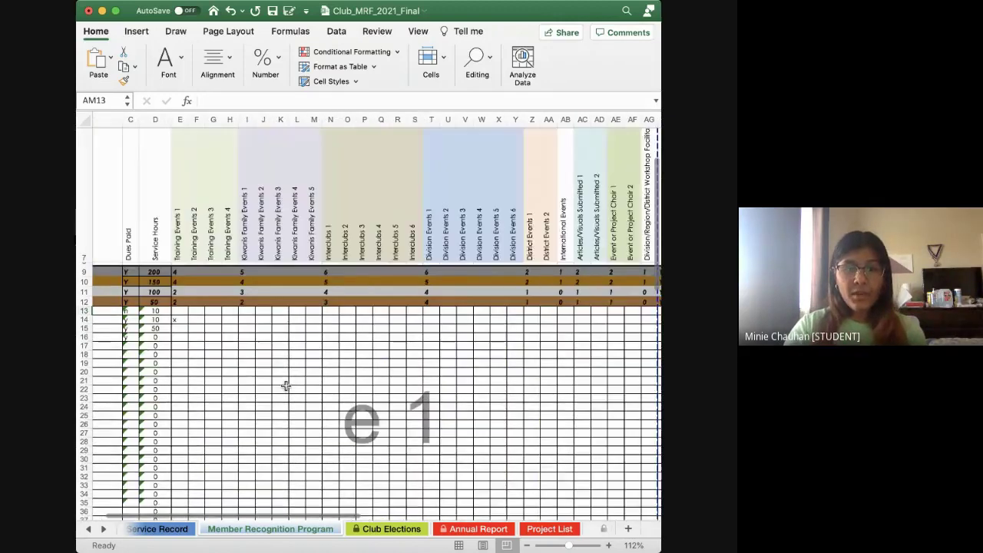
{"action": "scroll", "coordinate": [285, 385], "scroll_direction": "right", "scroll_amount": 10}
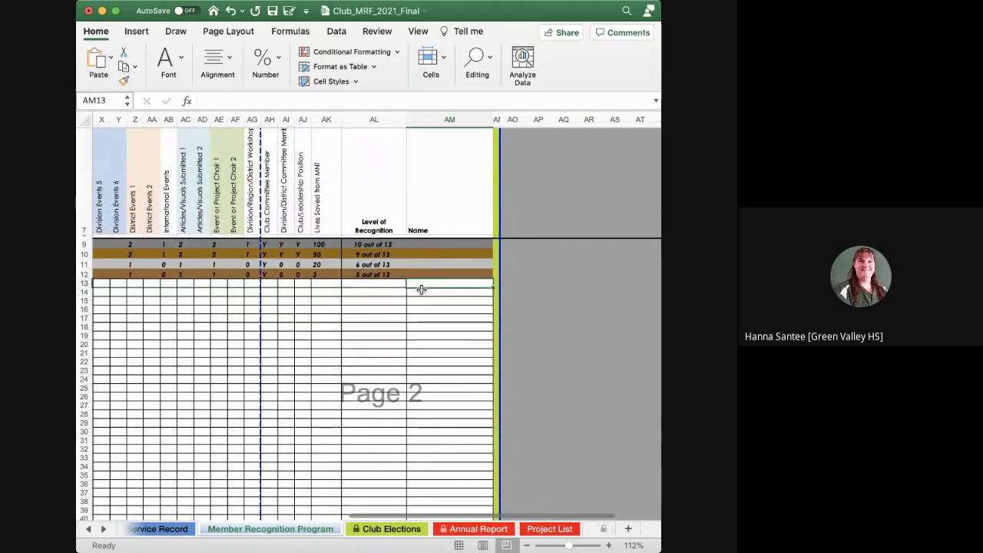
Enter =B13 in AM13, restoring it with Undo after an accidental delete
{"action": "type", "text": "="}
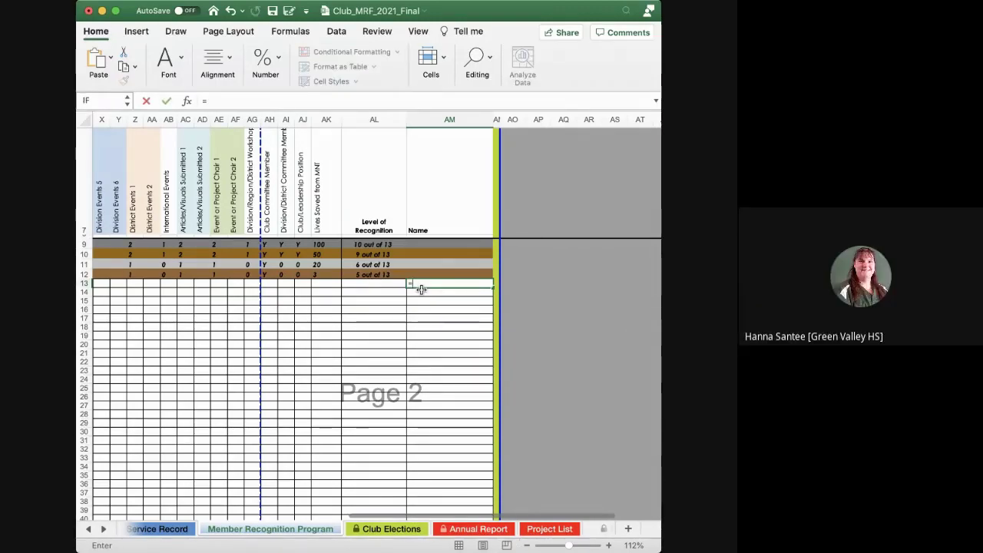
{"action": "scroll", "coordinate": [374, 291], "scroll_direction": "left", "scroll_amount": 15}
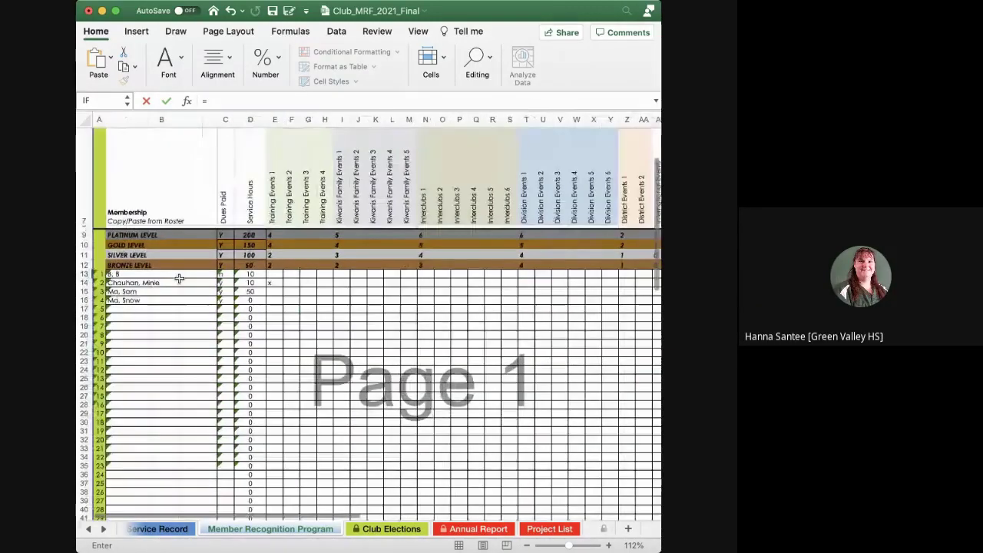
{"action": "left_click", "coordinate": [167, 277]}
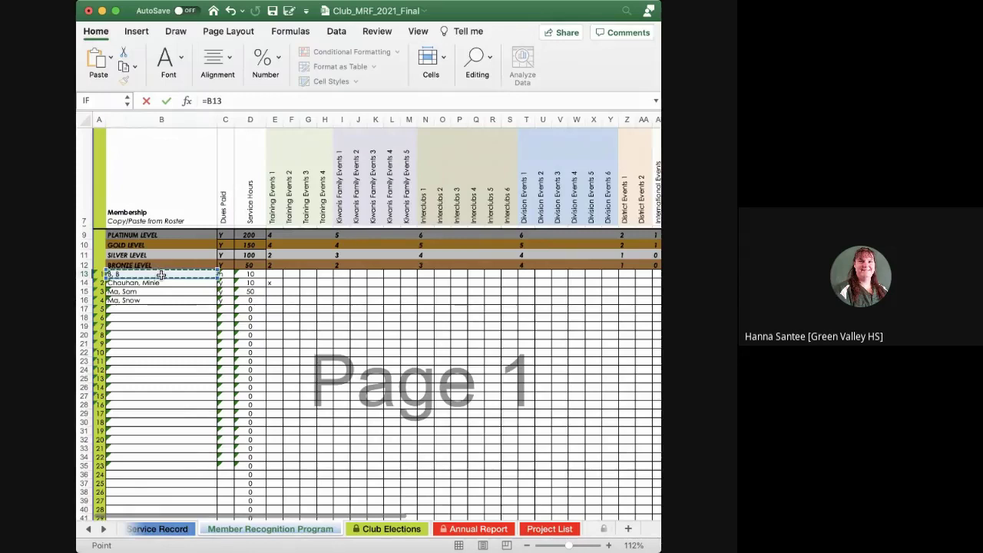
{"action": "key", "text": "Return"}
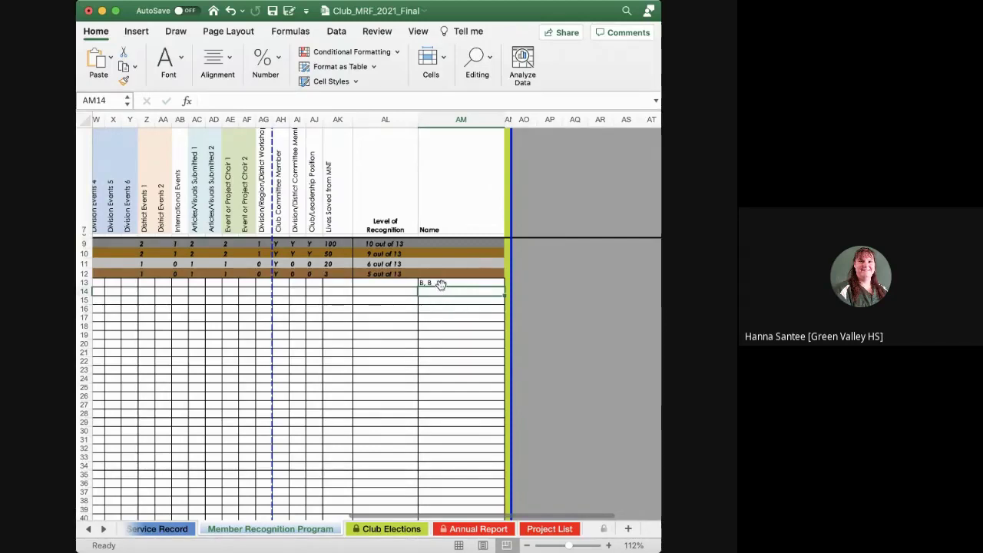
{"action": "left_click", "coordinate": [491, 285]}
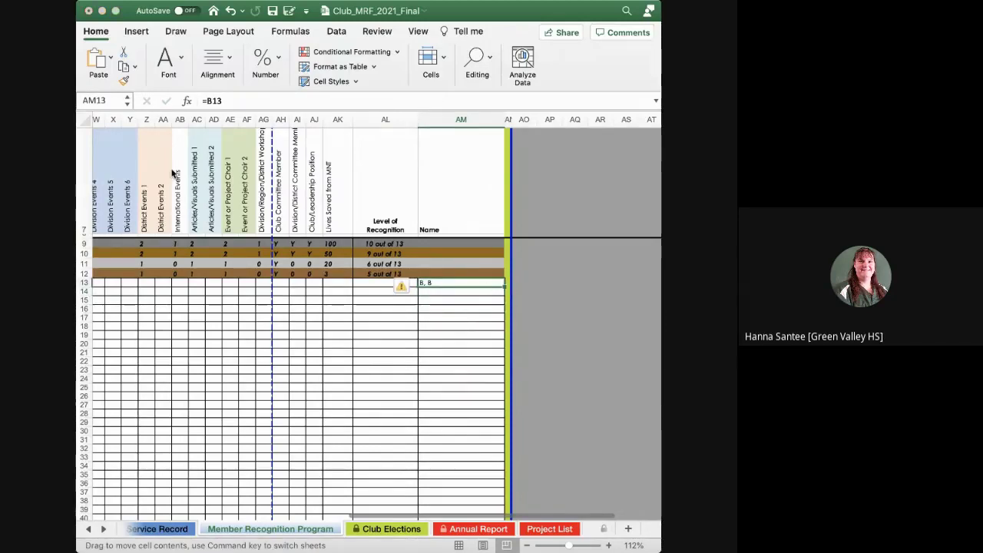
{"action": "key", "text": "Return"}
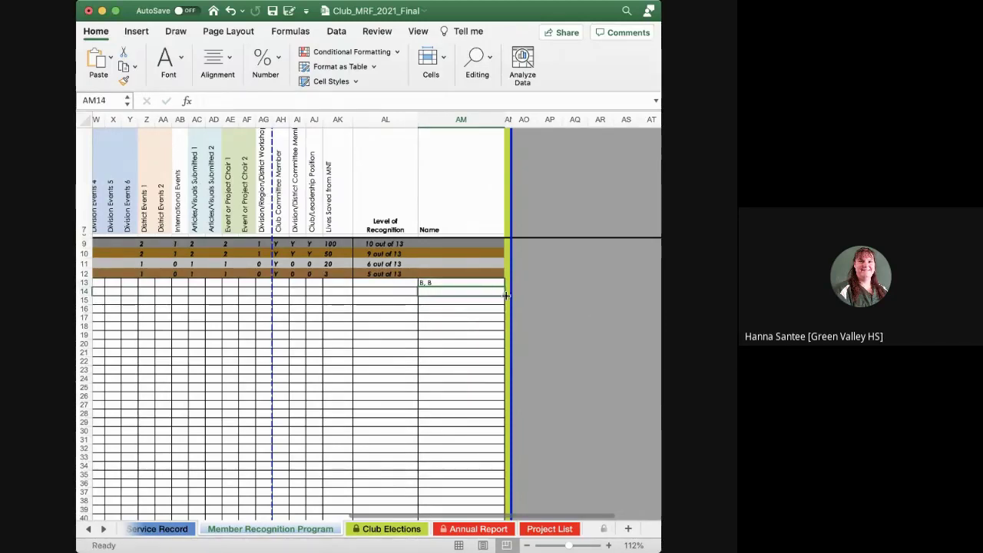
{"action": "left_click", "coordinate": [497, 285]}
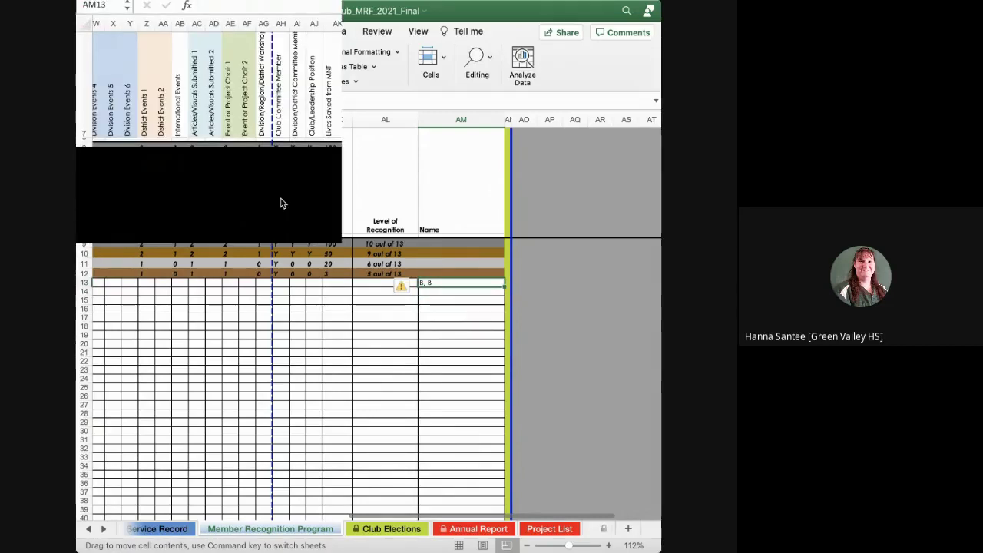
{"action": "key", "text": "Delete"}
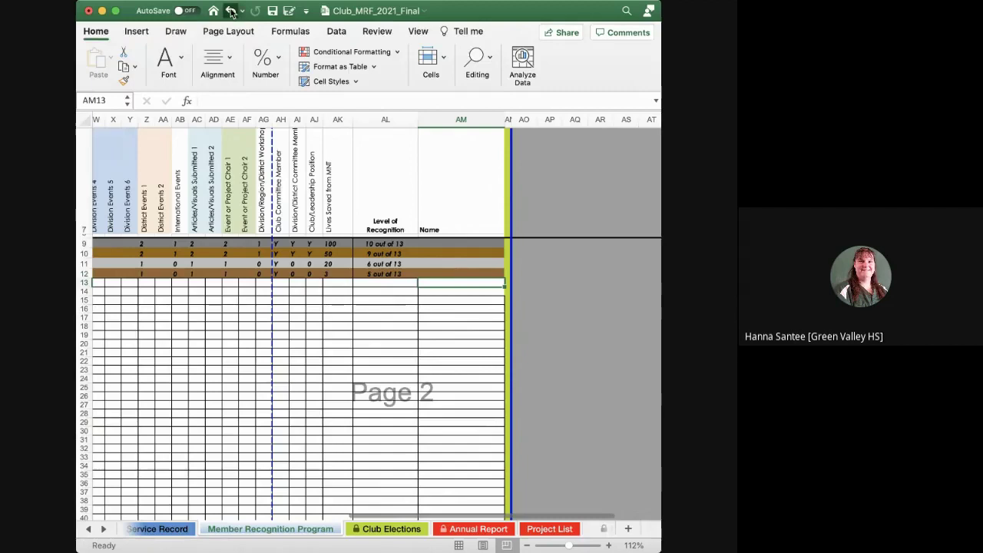
{"action": "left_click", "coordinate": [232, 14]}
{"action": "key", "text": "Return"}
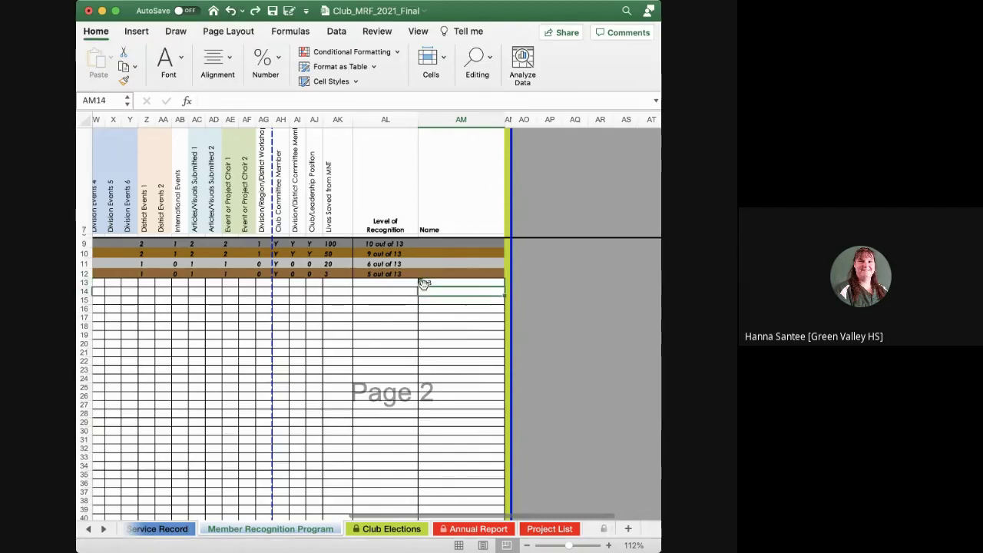
{"action": "left_click", "coordinate": [444, 324]}
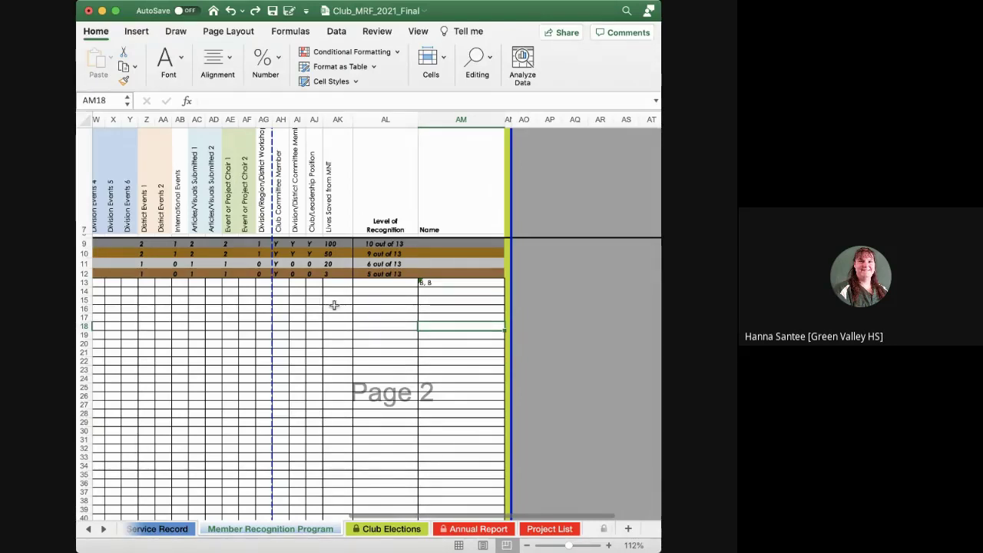
Switch to the Club Elections sheet and scroll to the top of the election form
{"action": "scroll", "coordinate": [344, 309], "scroll_direction": "left", "scroll_amount": 1}
{"action": "scroll", "coordinate": [344, 310], "scroll_direction": "left", "scroll_amount": 10}
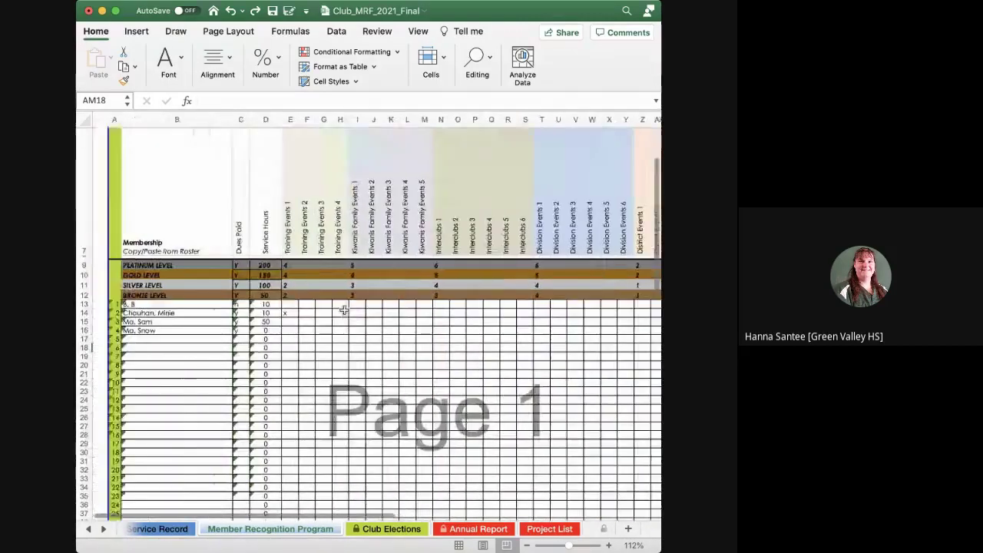
{"action": "scroll", "coordinate": [344, 309], "scroll_direction": "right", "scroll_amount": 3}
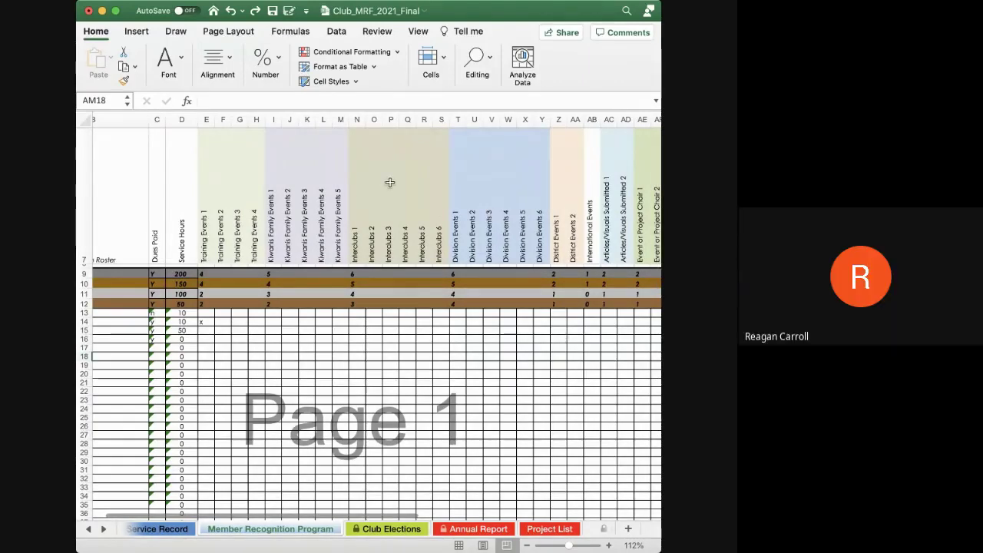
{"action": "scroll", "coordinate": [389, 182], "scroll_direction": "right", "scroll_amount": 5}
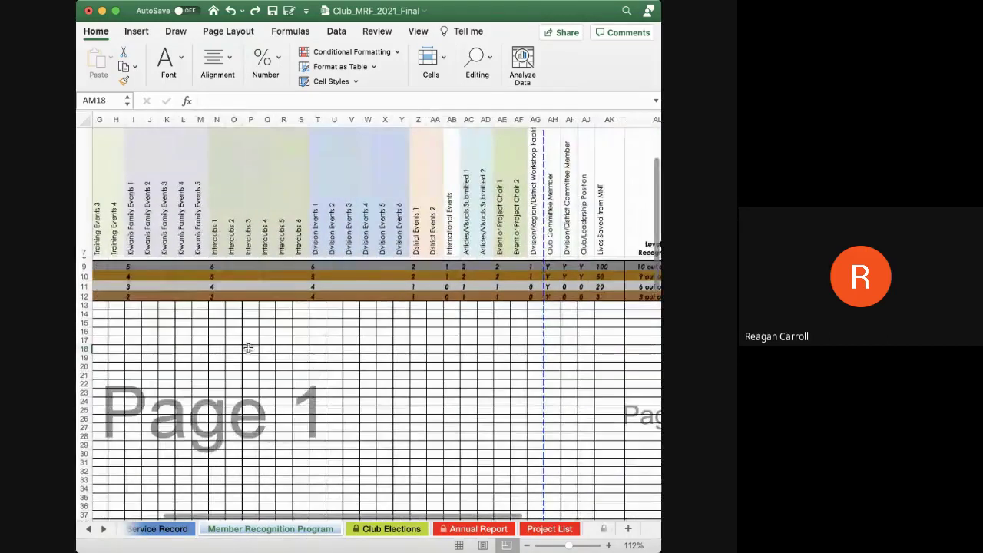
{"action": "left_click", "coordinate": [372, 528]}
{"action": "scroll", "coordinate": [344, 372], "scroll_direction": "up", "scroll_amount": 3}
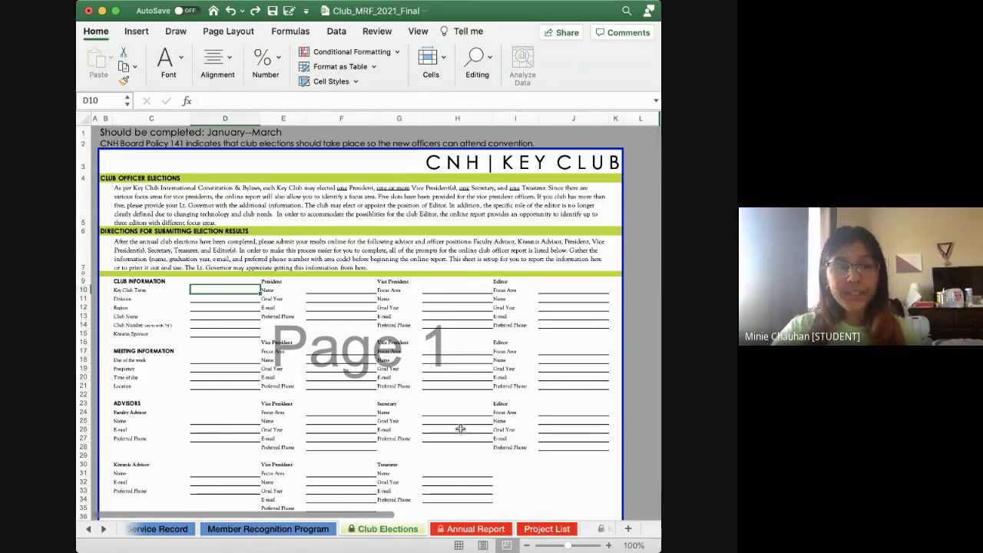
Switch to the Annual Report sheet and scroll down to row 32
{"action": "left_click", "coordinate": [451, 530]}
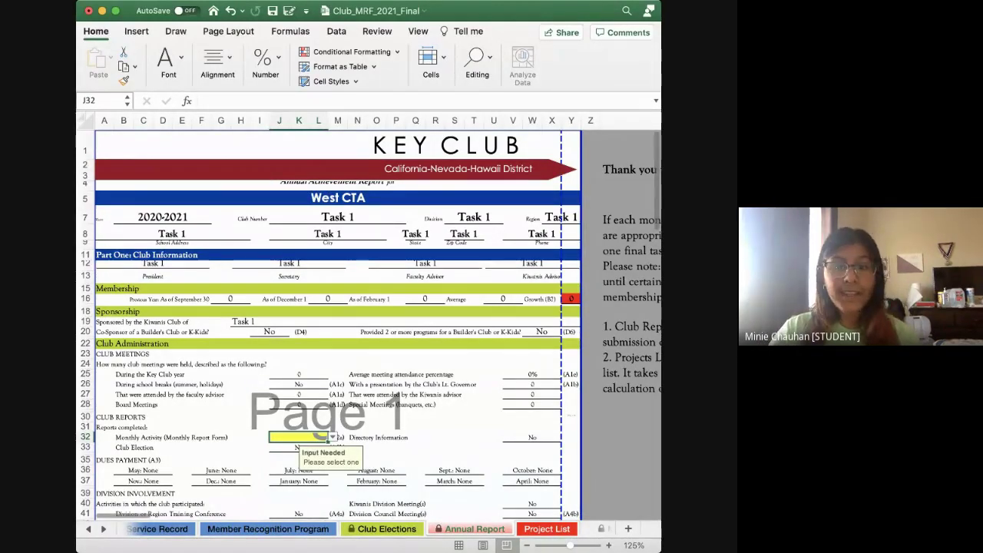
{"action": "scroll", "coordinate": [338, 323], "scroll_direction": "down", "scroll_amount": 5}
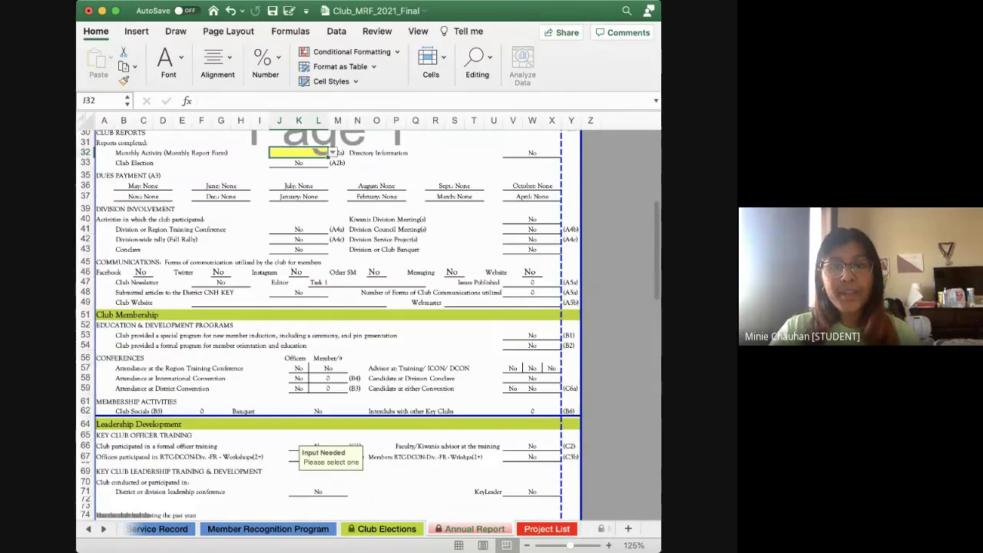
{"action": "scroll", "coordinate": [338, 322], "scroll_direction": "up", "scroll_amount": 5}
{"action": "scroll", "coordinate": [337, 322], "scroll_direction": "down", "scroll_amount": 1}
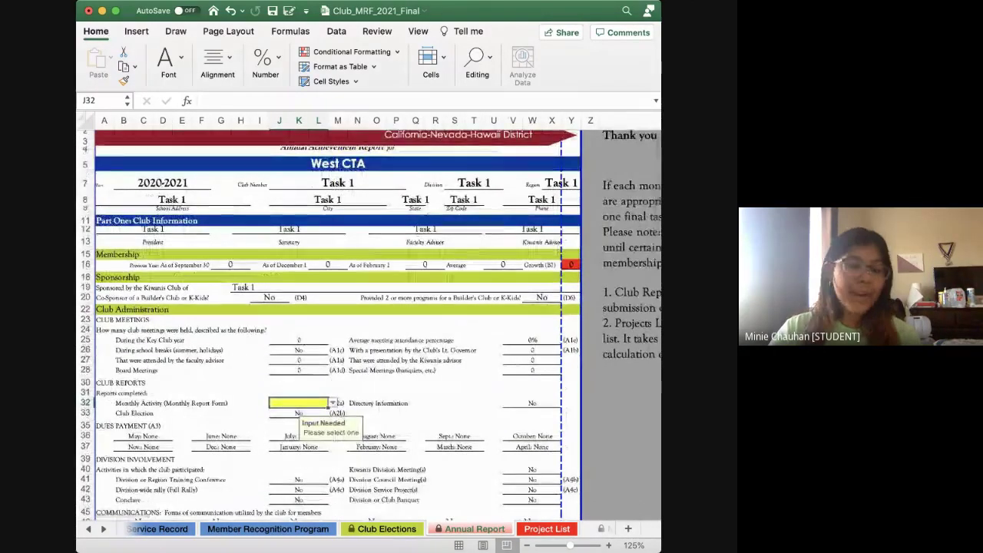
{"action": "scroll", "coordinate": [338, 322], "scroll_direction": "down", "scroll_amount": 10}
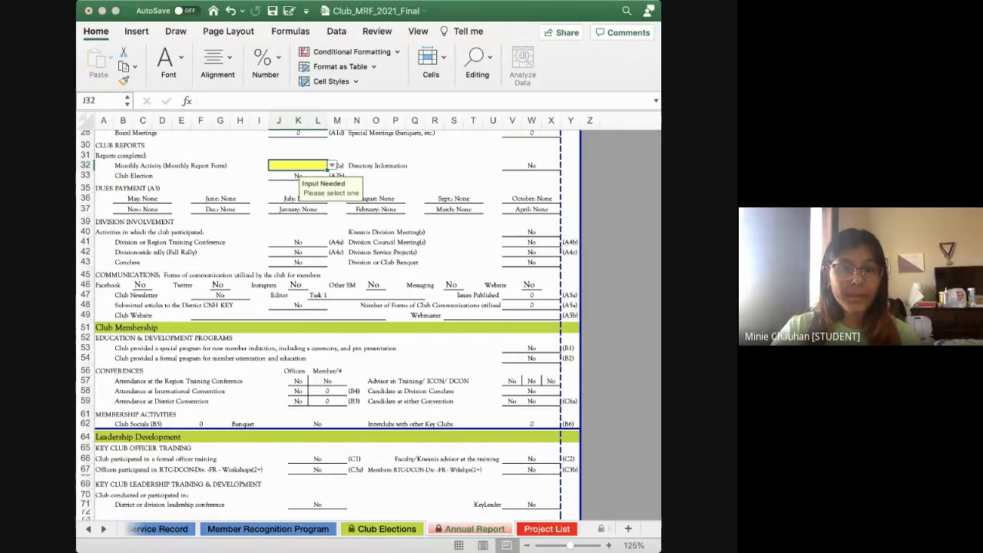
Answer J32's Monthly Activity question Yes, then change it to No
{"action": "type", "text": "Yes"}
{"action": "key", "text": "Return"}
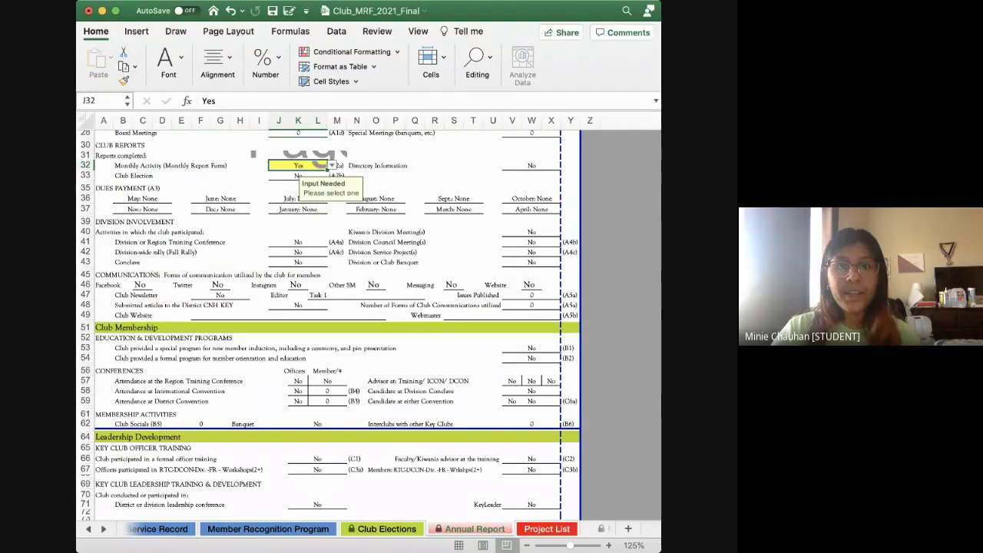
{"action": "type", "text": "No"}
{"action": "key", "text": "Return"}
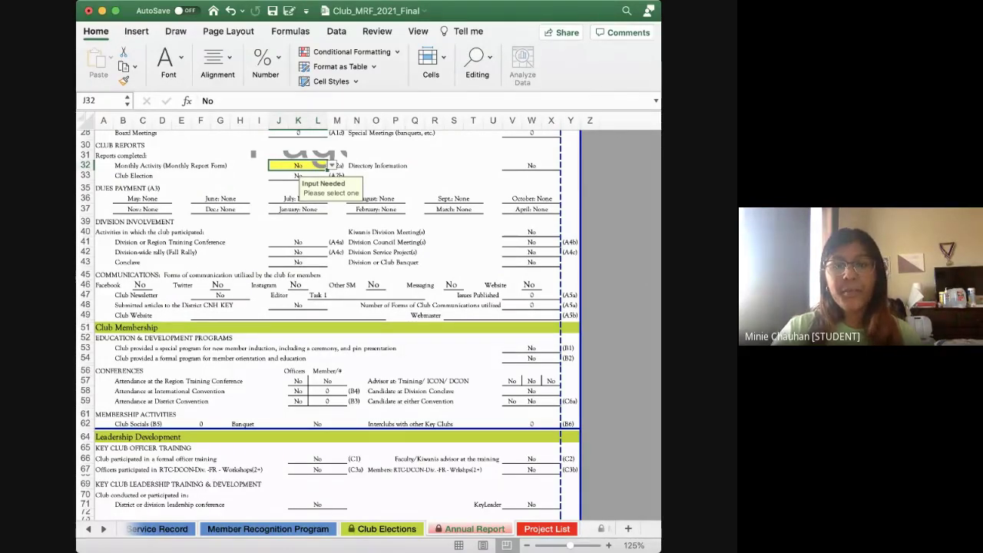
{"action": "scroll", "coordinate": [330, 323], "scroll_direction": "down", "scroll_amount": 3}
{"action": "scroll", "coordinate": [330, 323], "scroll_direction": "down", "scroll_amount": 2}
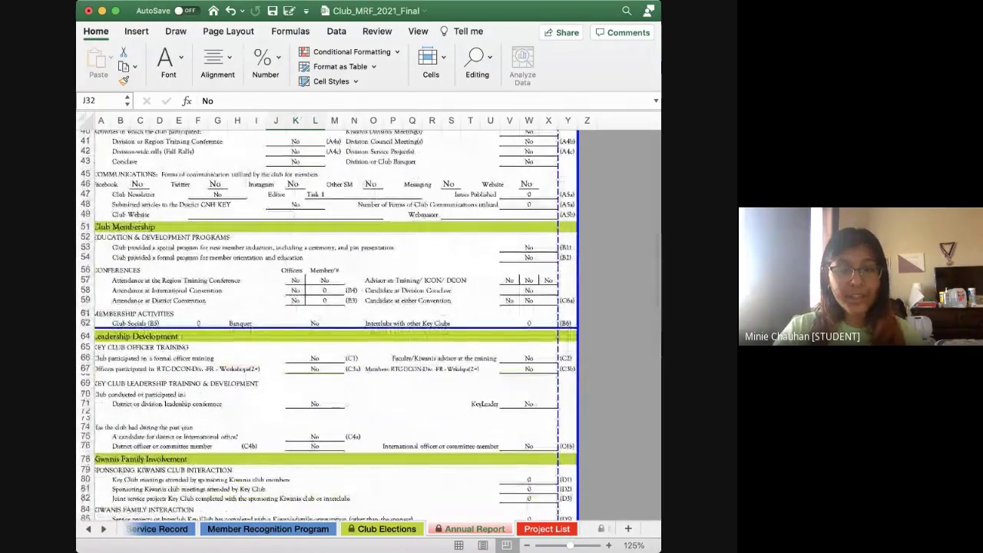
{"action": "scroll", "coordinate": [330, 323], "scroll_direction": "up", "scroll_amount": 10}
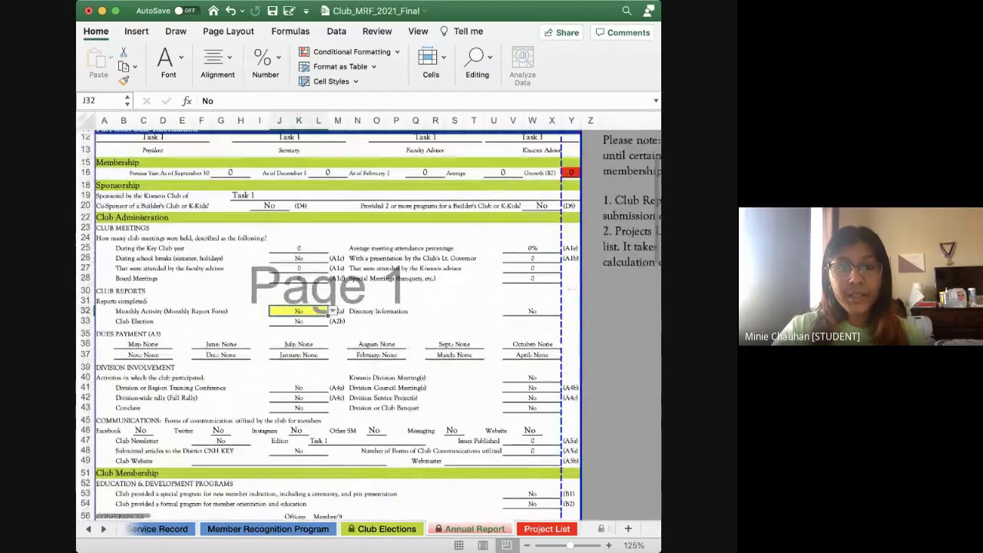
{"action": "scroll", "coordinate": [368, 322], "scroll_direction": "down", "scroll_amount": 12}
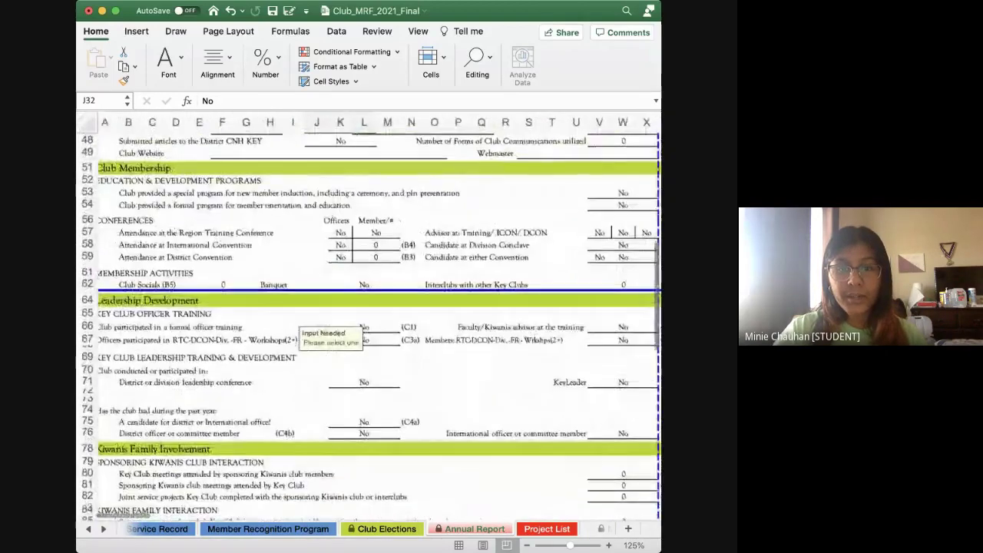
{"action": "scroll", "coordinate": [368, 323], "scroll_direction": "up", "scroll_amount": 2}
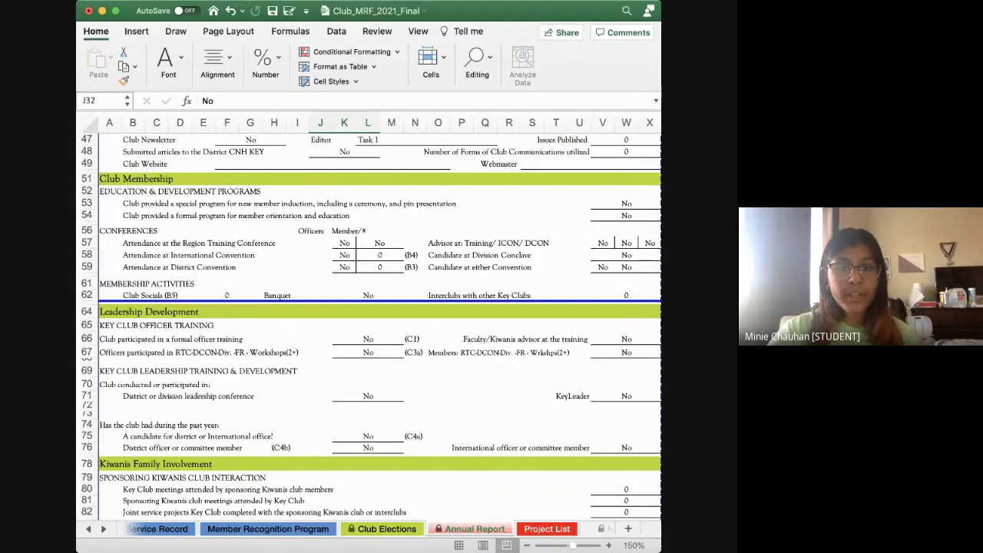
Enter Yes for Region Training Conference in October's X26, then return to Annual Report
{"action": "scroll", "coordinate": [337, 528], "scroll_direction": "right", "scroll_amount": 10}
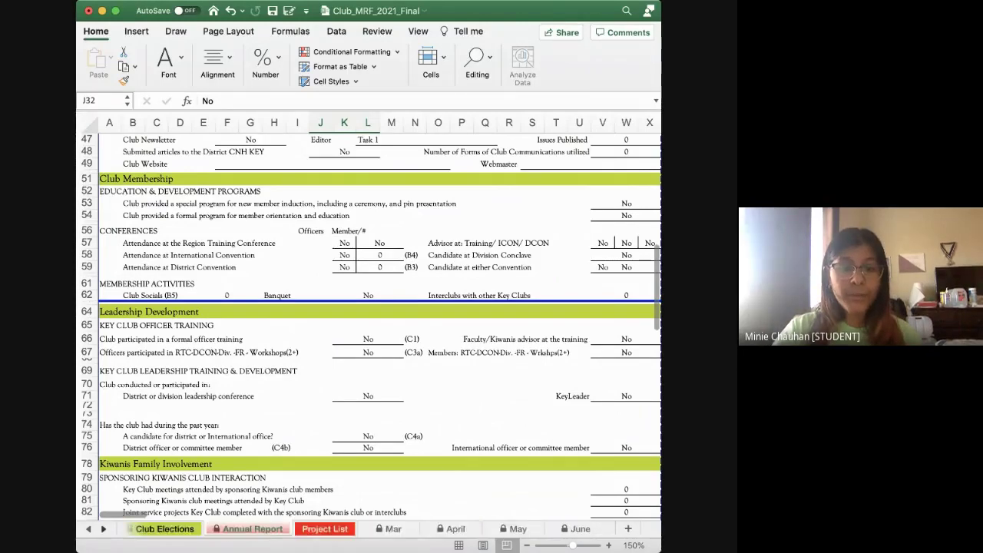
{"action": "scroll", "coordinate": [338, 528], "scroll_direction": "right", "scroll_amount": 2}
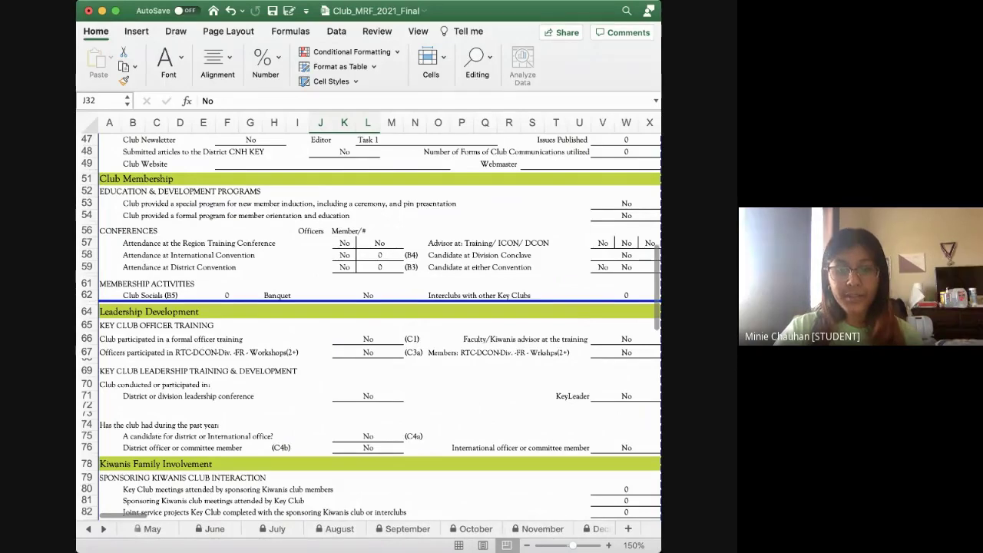
{"action": "left_click", "coordinate": [475, 528]}
{"action": "scroll", "coordinate": [369, 307], "scroll_direction": "up", "scroll_amount": 10}
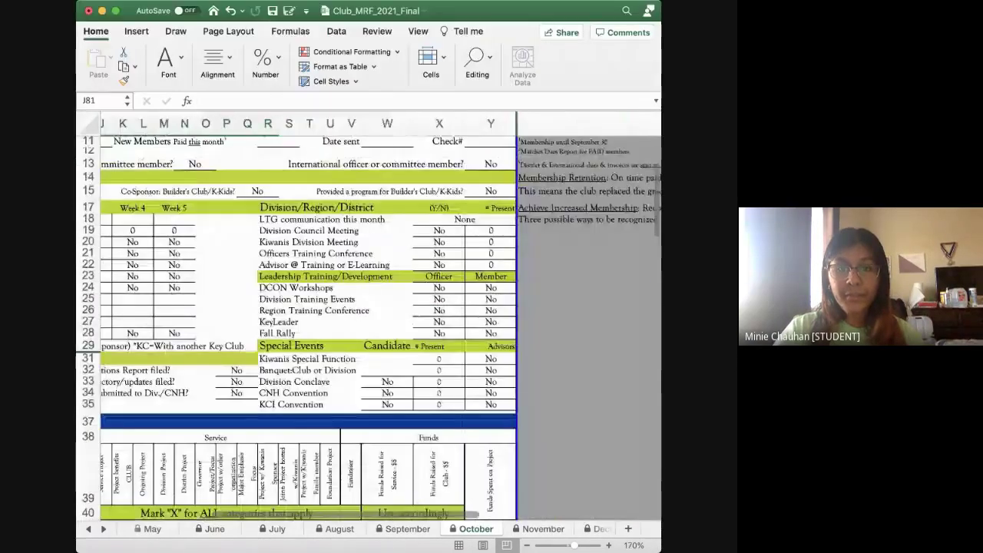
{"action": "left_click", "coordinate": [459, 311]}
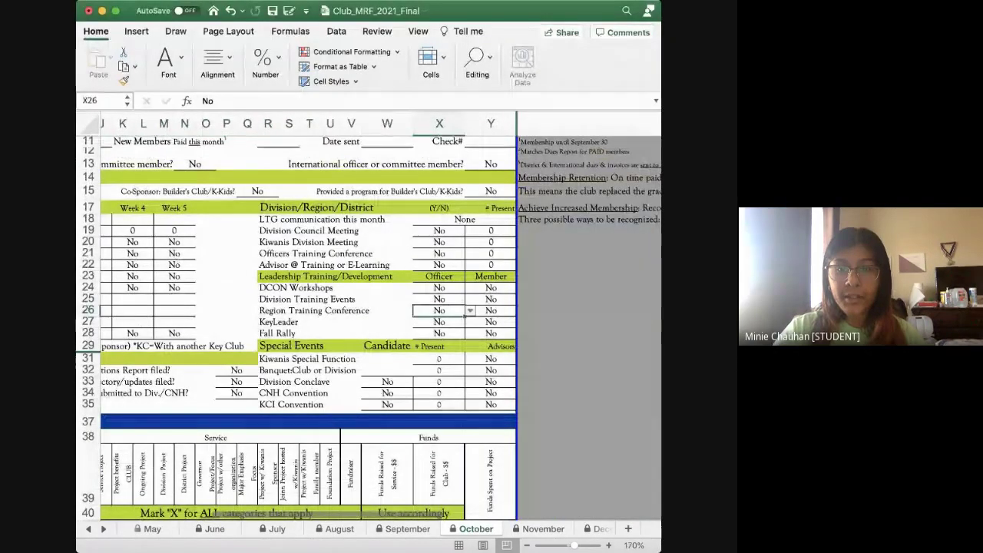
{"action": "type", "text": "Yes"}
{"action": "key", "text": "Tab"}
{"action": "type", "text": "Yes"}
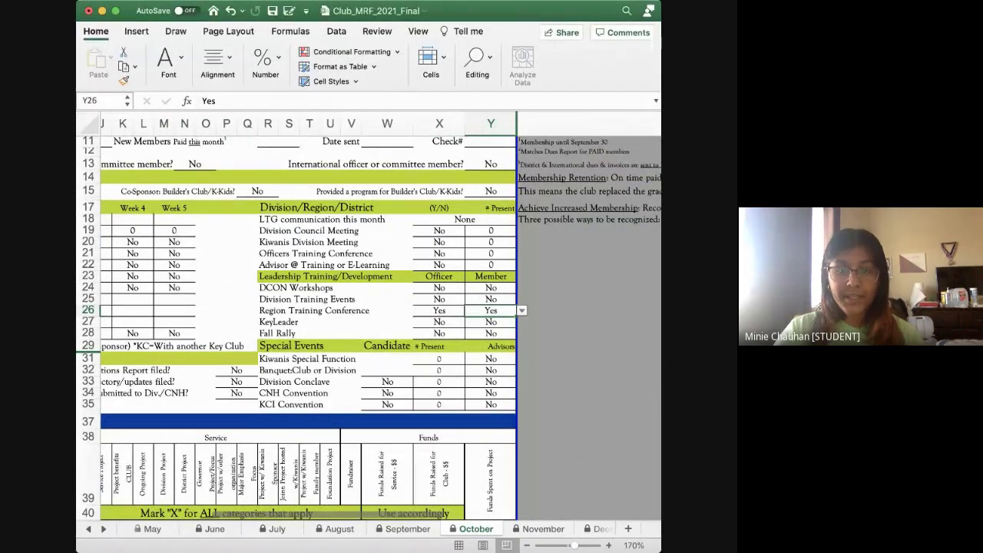
{"action": "scroll", "coordinate": [345, 528], "scroll_direction": "left", "scroll_amount": 5}
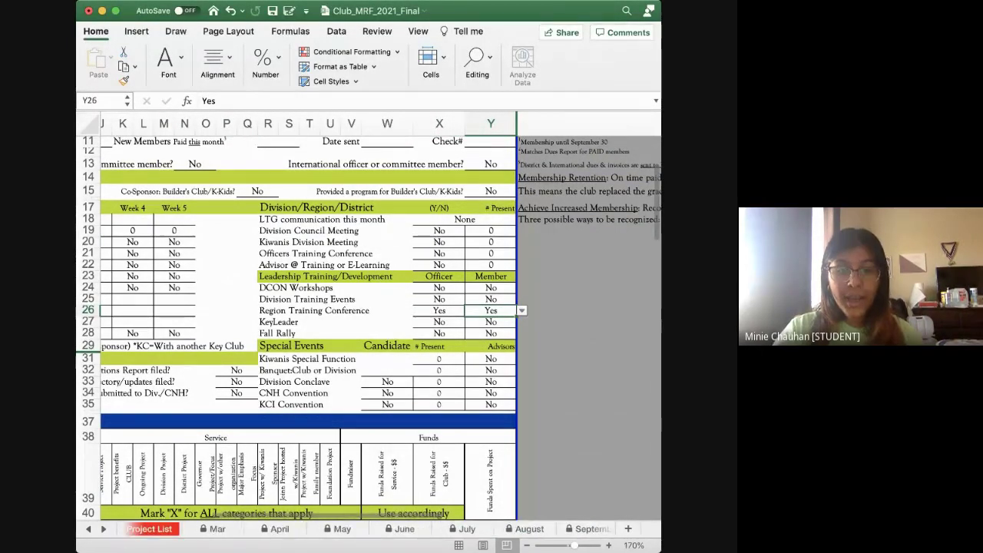
{"action": "scroll", "coordinate": [345, 528], "scroll_direction": "left", "scroll_amount": 3}
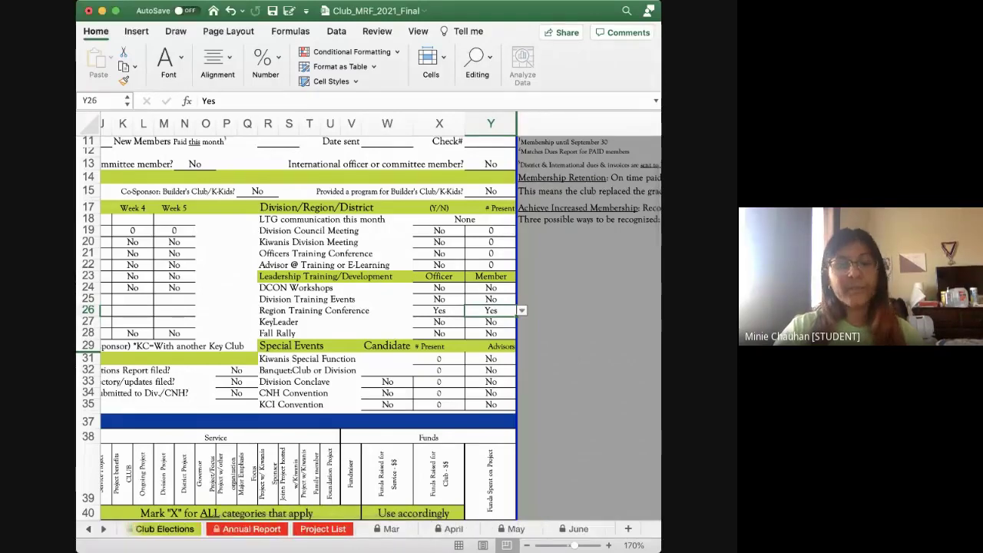
{"action": "left_click", "coordinate": [251, 529]}
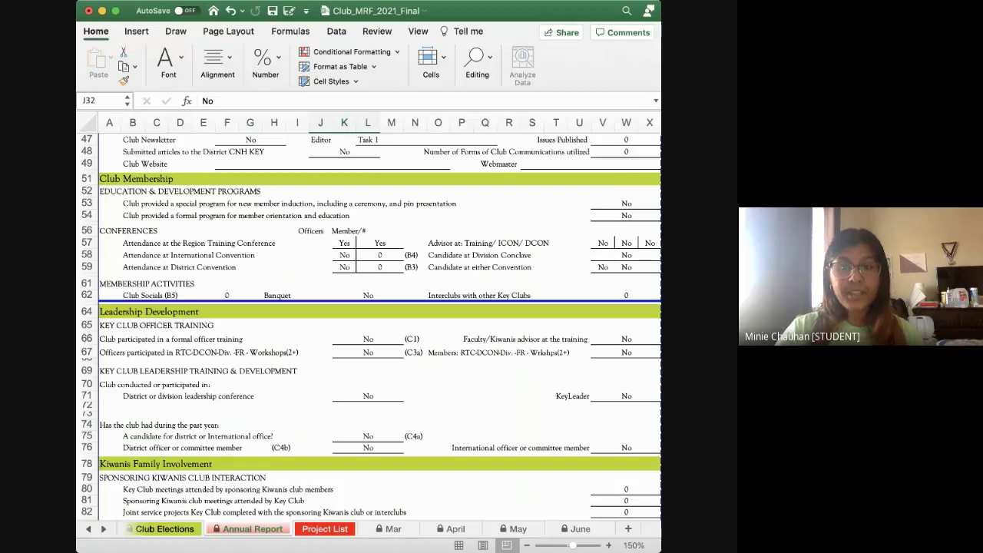
{"action": "scroll", "coordinate": [368, 323], "scroll_direction": "down", "scroll_amount": 15}
{"action": "scroll", "coordinate": [369, 322], "scroll_direction": "right", "scroll_amount": 5}
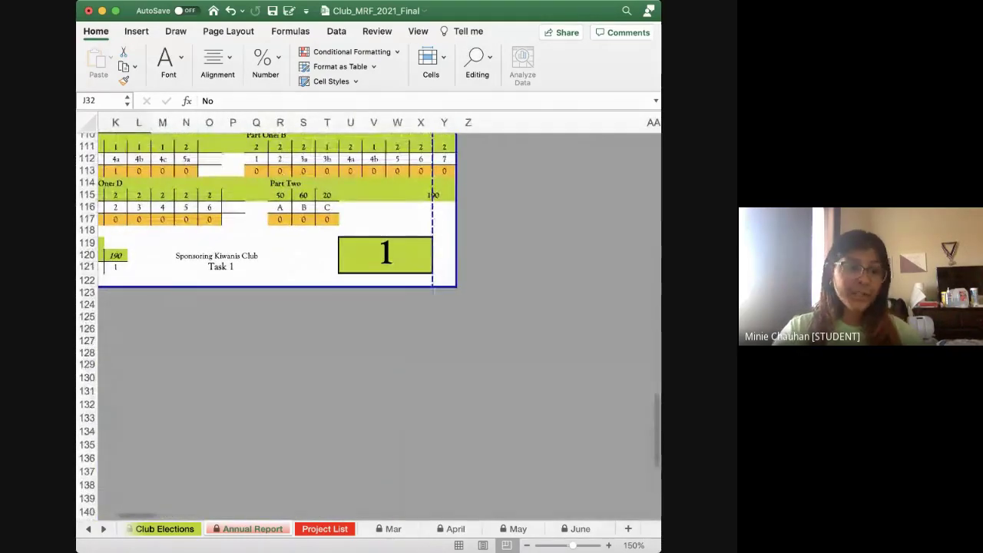
{"action": "scroll", "coordinate": [369, 327], "scroll_direction": "up", "scroll_amount": 10}
{"action": "scroll", "coordinate": [368, 326], "scroll_direction": "left", "scroll_amount": 5}
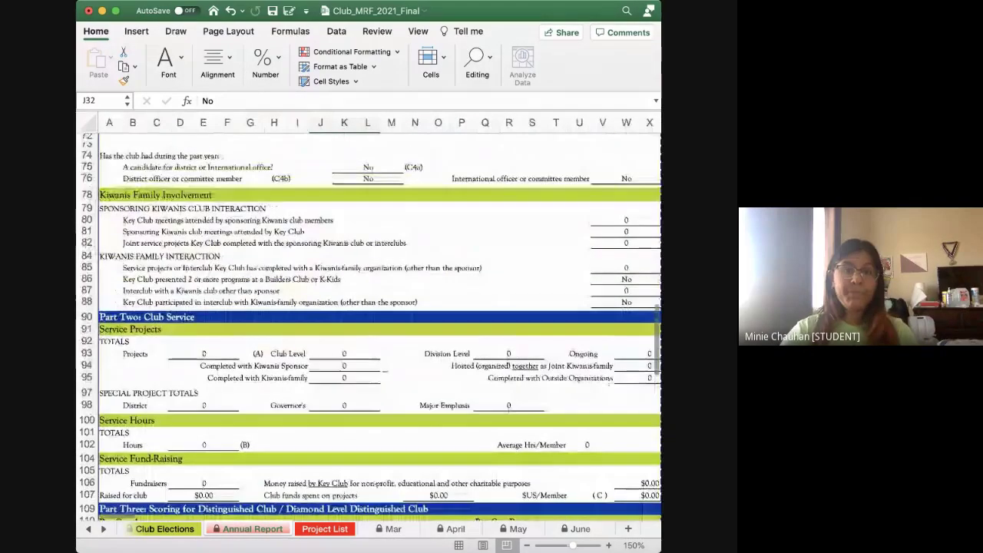
{"action": "scroll", "coordinate": [369, 323], "scroll_direction": "down", "scroll_amount": 9}
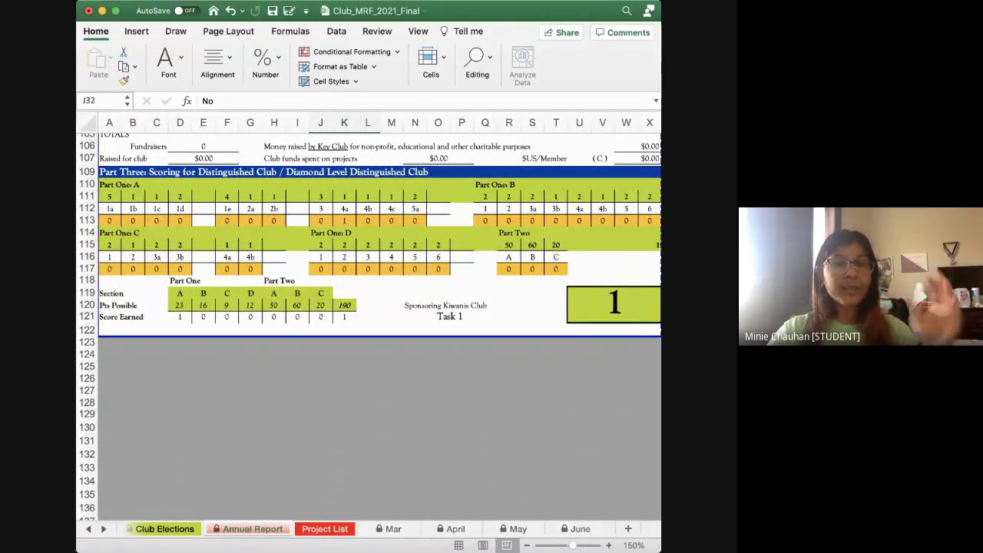
{"action": "scroll", "coordinate": [369, 323], "scroll_direction": "up", "scroll_amount": 15}
{"action": "scroll", "coordinate": [369, 323], "scroll_direction": "down", "scroll_amount": 15}
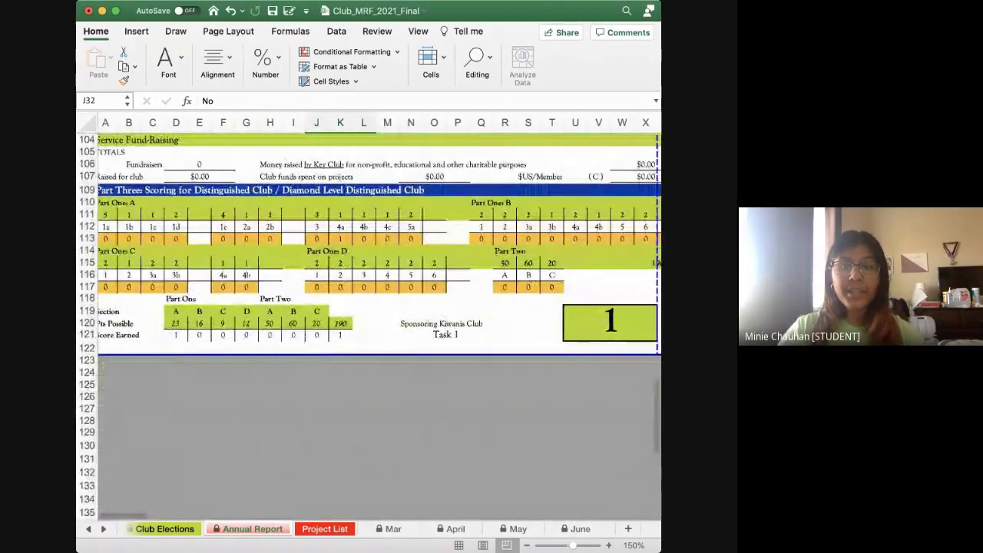
{"action": "scroll", "coordinate": [369, 322], "scroll_direction": "up", "scroll_amount": 15}
{"action": "scroll", "coordinate": [369, 323], "scroll_direction": "up", "scroll_amount": 2}
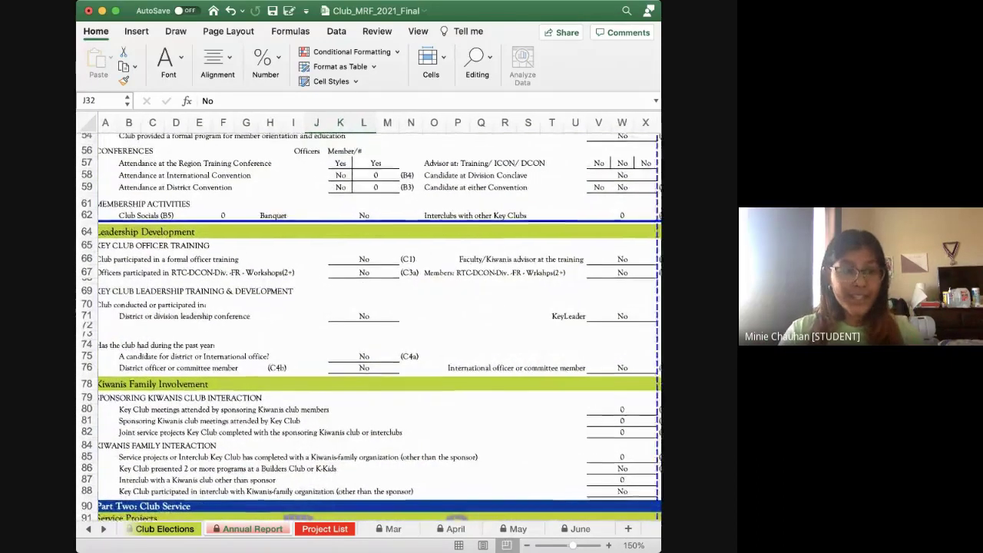
{"action": "scroll", "coordinate": [369, 323], "scroll_direction": "up", "scroll_amount": 2}
{"action": "scroll", "coordinate": [369, 322], "scroll_direction": "down", "scroll_amount": 10}
{"action": "scroll", "coordinate": [369, 322], "scroll_direction": "down", "scroll_amount": 2}
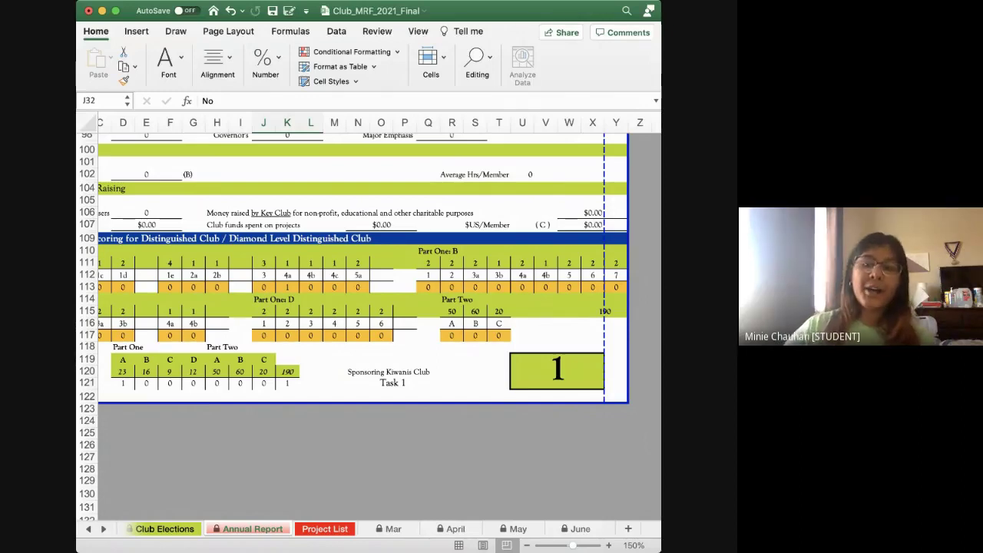
{"action": "scroll", "coordinate": [353, 323], "scroll_direction": "up", "scroll_amount": 3}
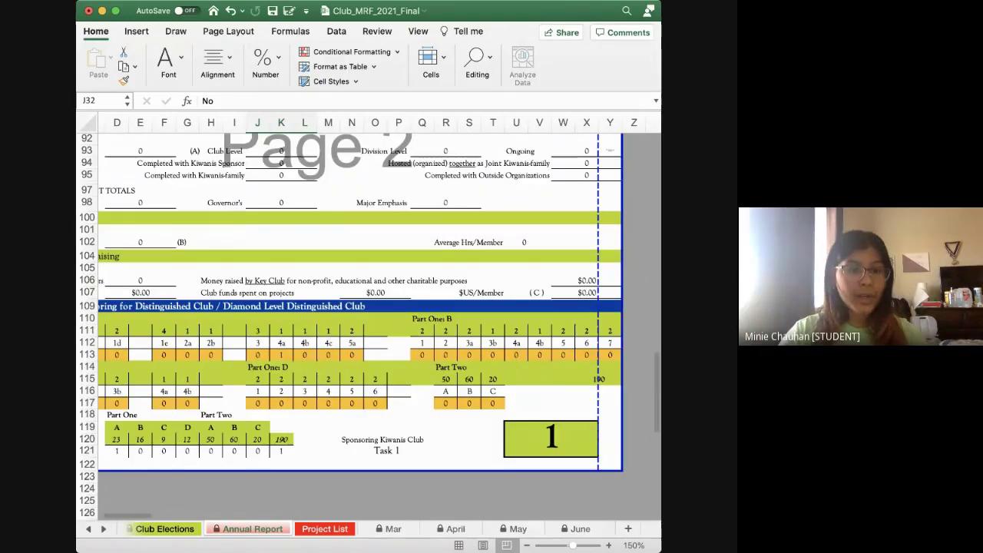
{"action": "scroll", "coordinate": [368, 307], "scroll_direction": "left", "scroll_amount": 2}
{"action": "scroll", "coordinate": [369, 307], "scroll_direction": "up", "scroll_amount": 1}
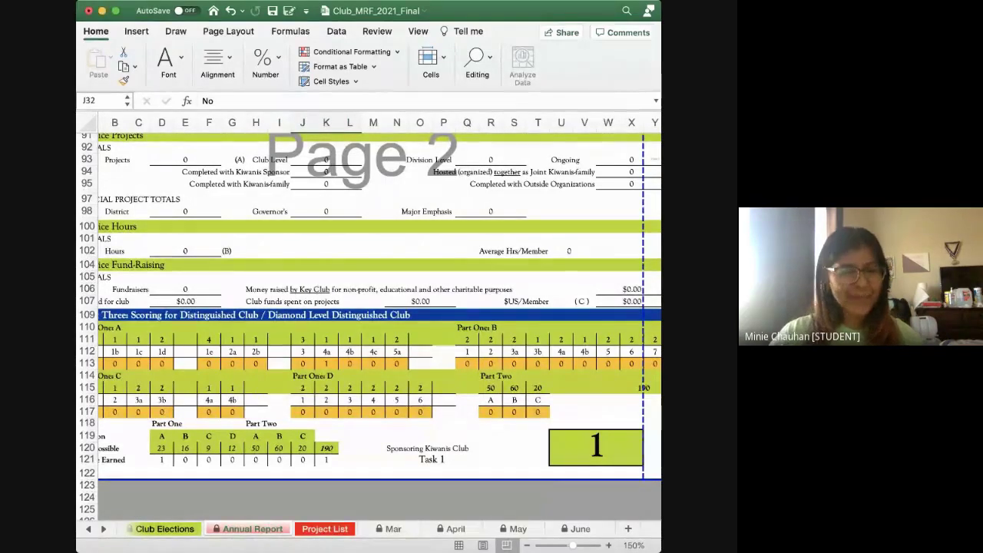
{"action": "scroll", "coordinate": [369, 322], "scroll_direction": "up", "scroll_amount": 15}
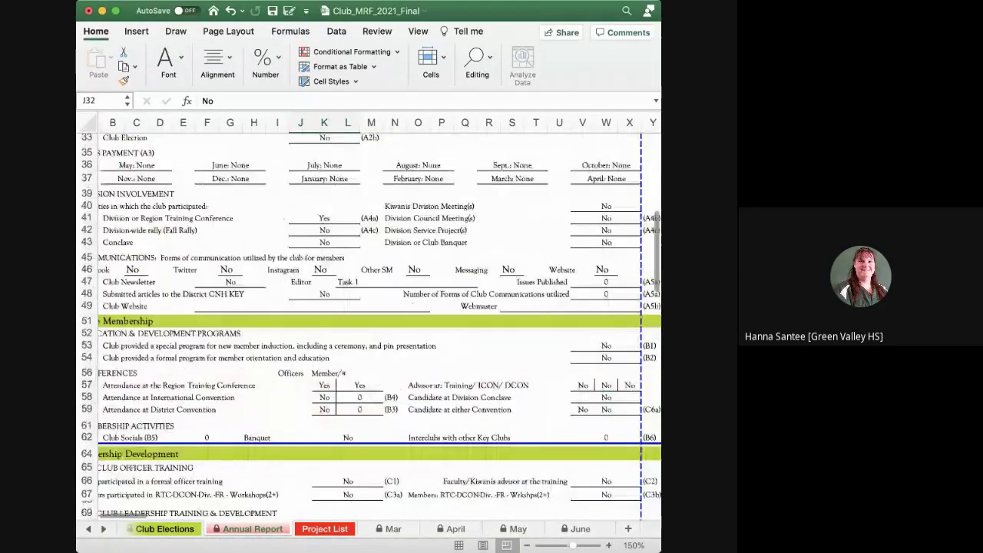
{"action": "scroll", "coordinate": [368, 322], "scroll_direction": "down", "scroll_amount": 3}
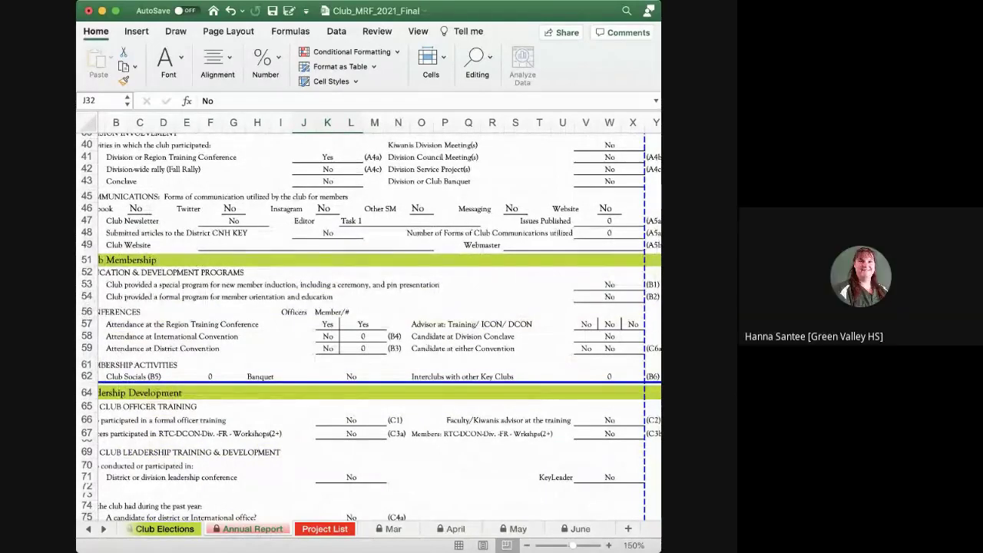
{"action": "scroll", "coordinate": [368, 322], "scroll_direction": "down", "scroll_amount": 1}
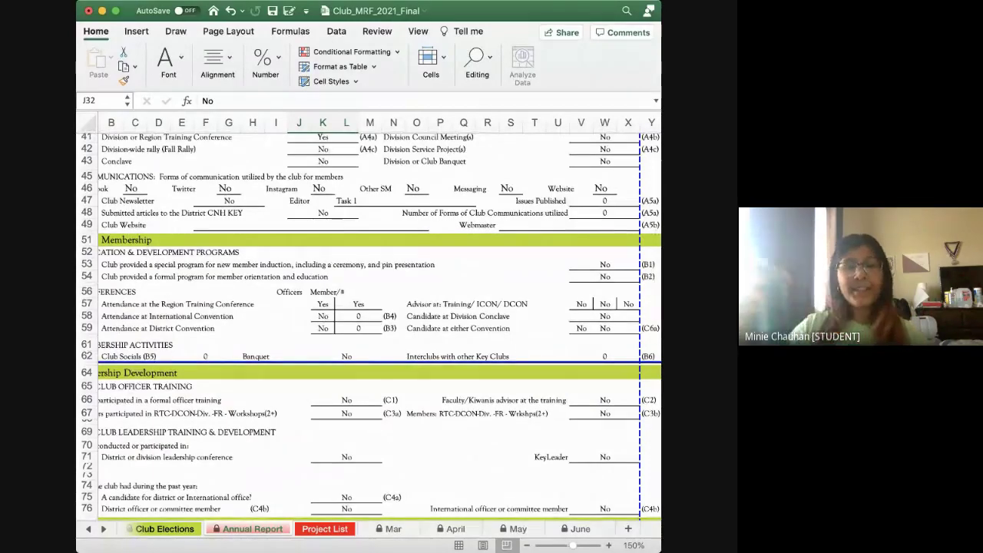
{"action": "scroll", "coordinate": [368, 323], "scroll_direction": "down", "scroll_amount": 10}
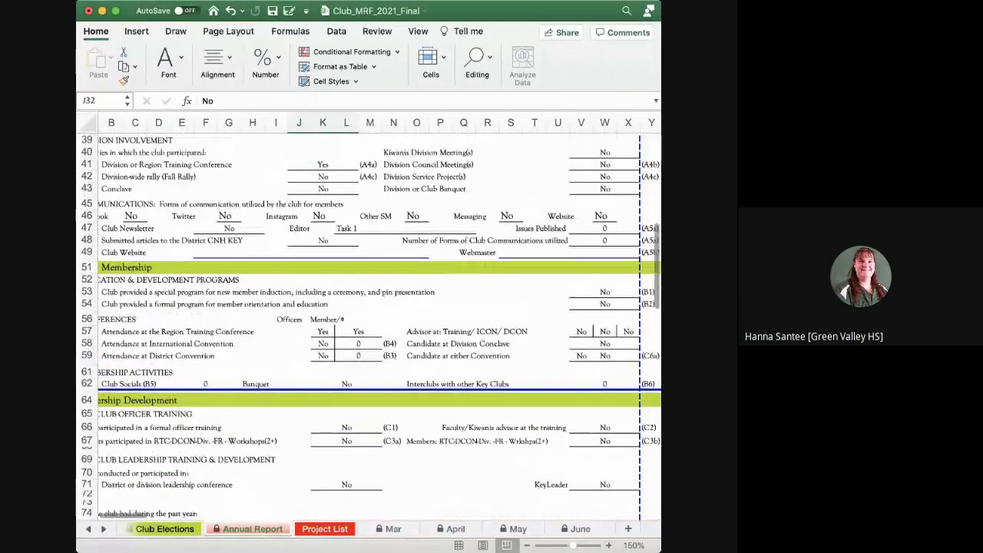
{"action": "scroll", "coordinate": [369, 323], "scroll_direction": "down", "scroll_amount": 8}
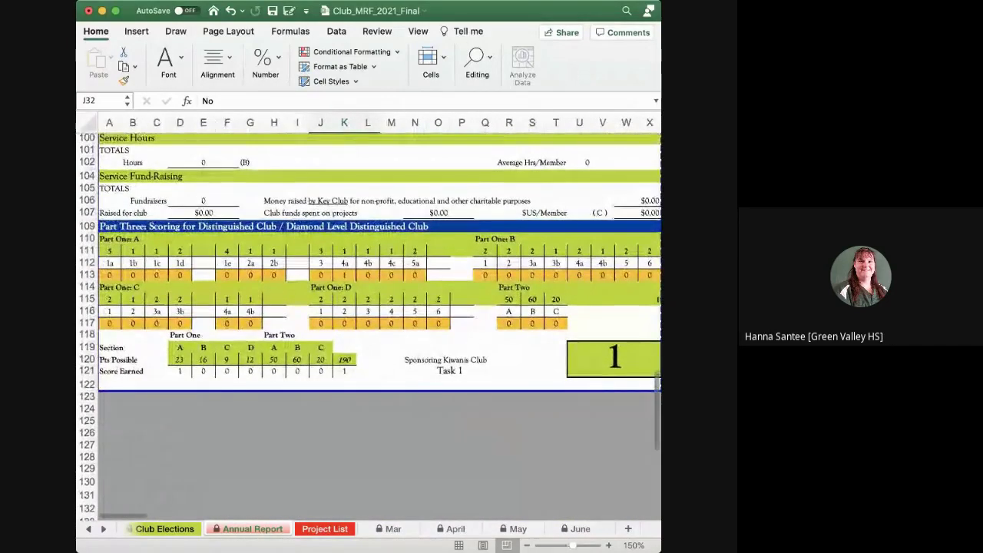
{"action": "scroll", "coordinate": [368, 323], "scroll_direction": "up", "scroll_amount": 2}
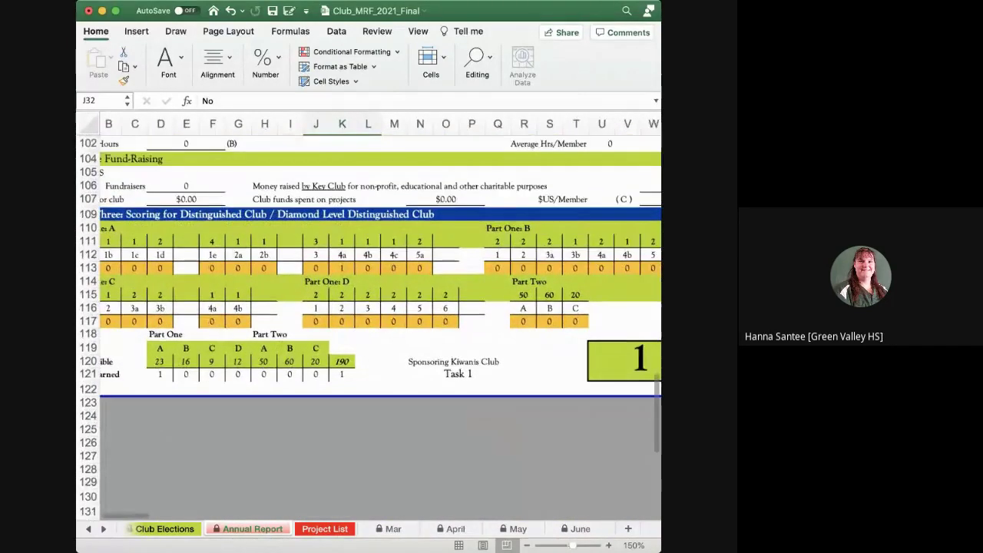
{"action": "scroll", "coordinate": [368, 323], "scroll_direction": "up", "scroll_amount": 3}
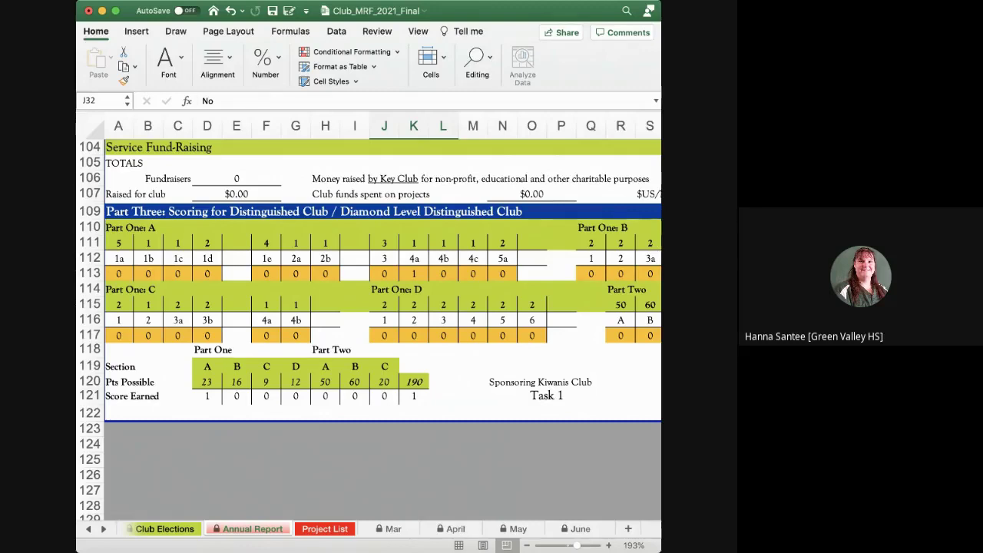
{"action": "scroll", "coordinate": [368, 330], "scroll_direction": "up", "scroll_amount": 10}
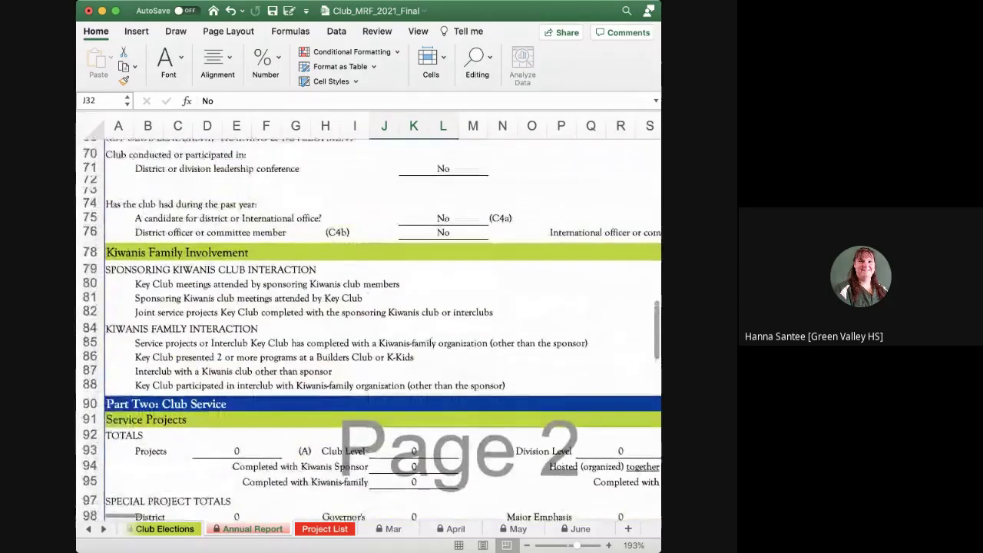
{"action": "scroll", "coordinate": [369, 323], "scroll_direction": "up", "scroll_amount": 15}
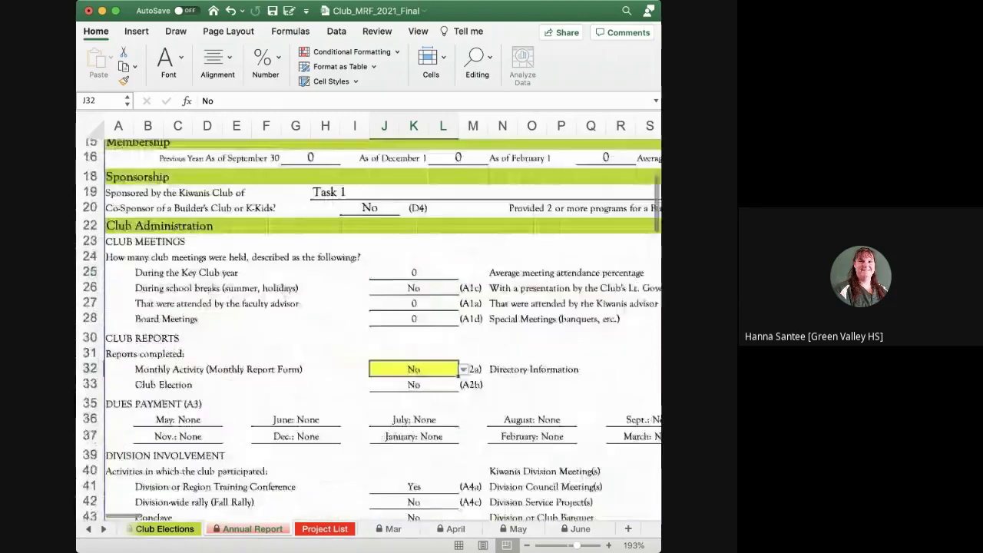
{"action": "scroll", "coordinate": [368, 330], "scroll_direction": "up", "scroll_amount": 3}
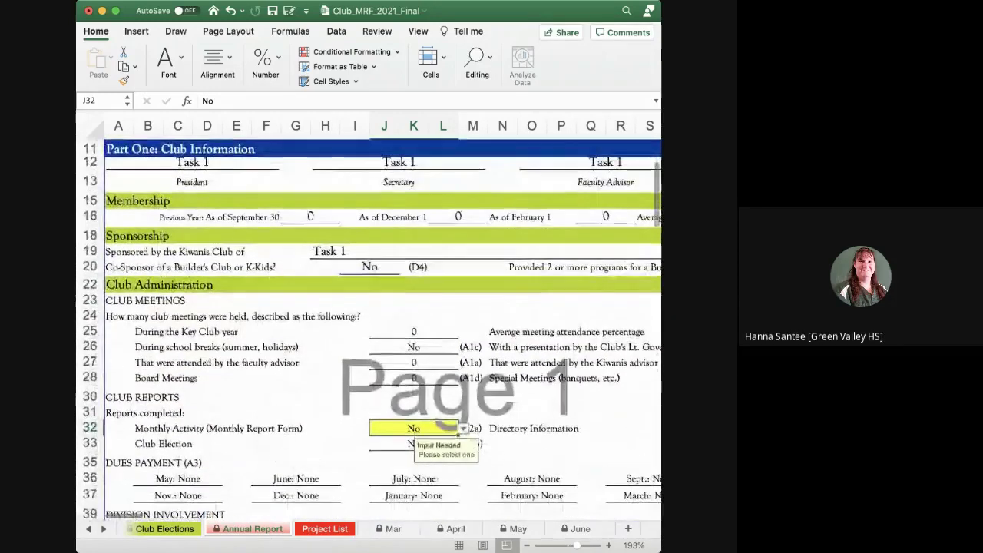
{"action": "scroll", "coordinate": [368, 323], "scroll_direction": "down", "scroll_amount": 5, "text": "ctrl"}
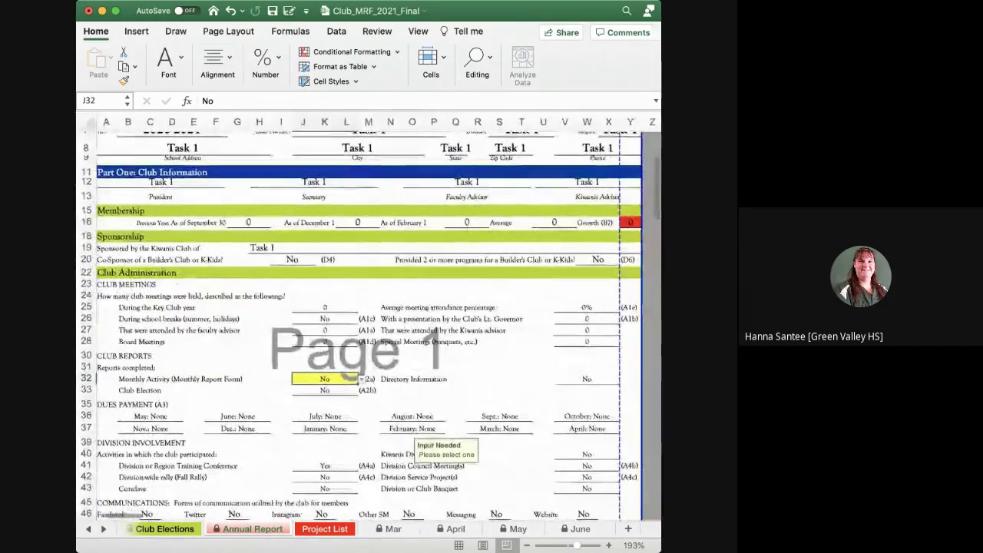
{"action": "scroll", "coordinate": [368, 322], "scroll_direction": "down", "scroll_amount": 3}
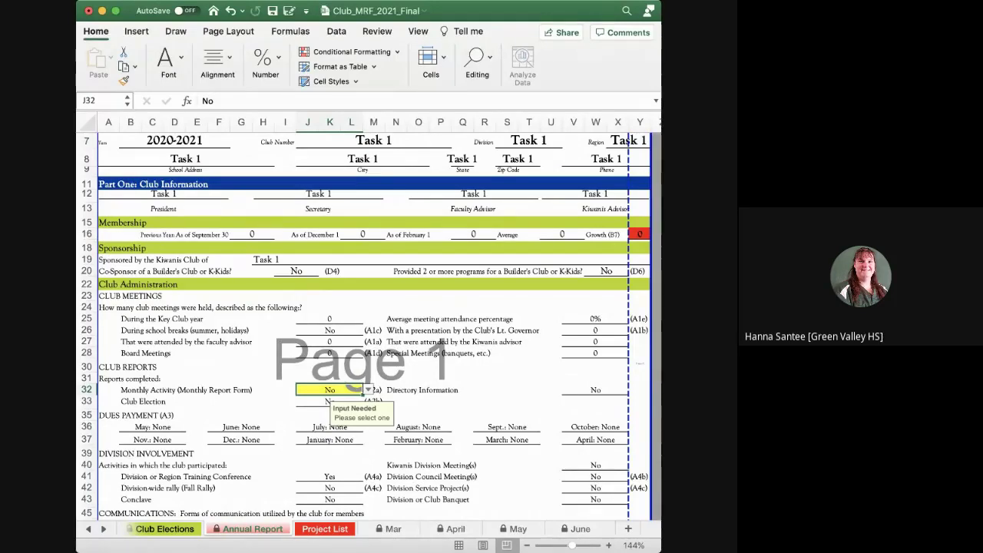
{"action": "scroll", "coordinate": [374, 323], "scroll_direction": "up", "scroll_amount": 1}
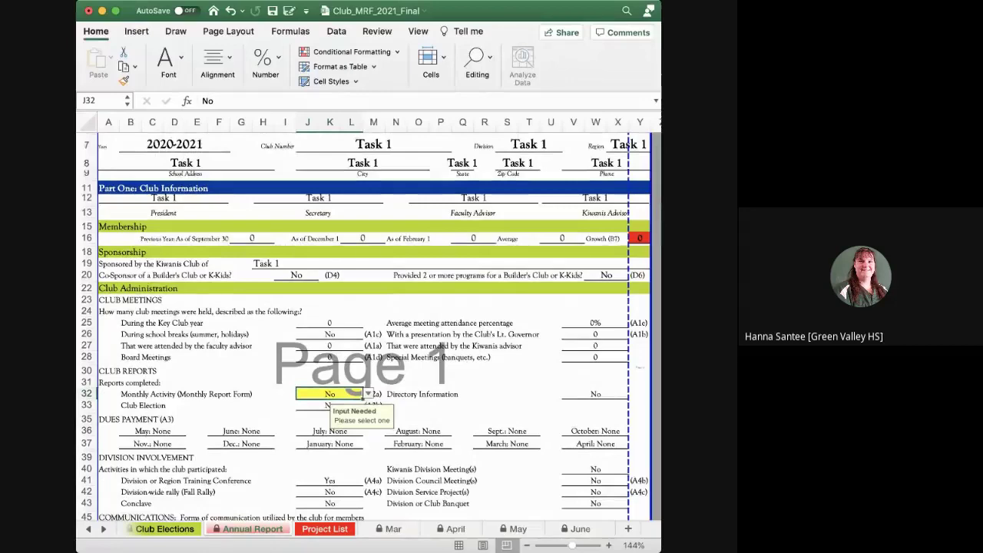
{"action": "scroll", "coordinate": [374, 323], "scroll_direction": "down", "scroll_amount": 10}
{"action": "scroll", "coordinate": [374, 322], "scroll_direction": "up", "scroll_amount": 10}
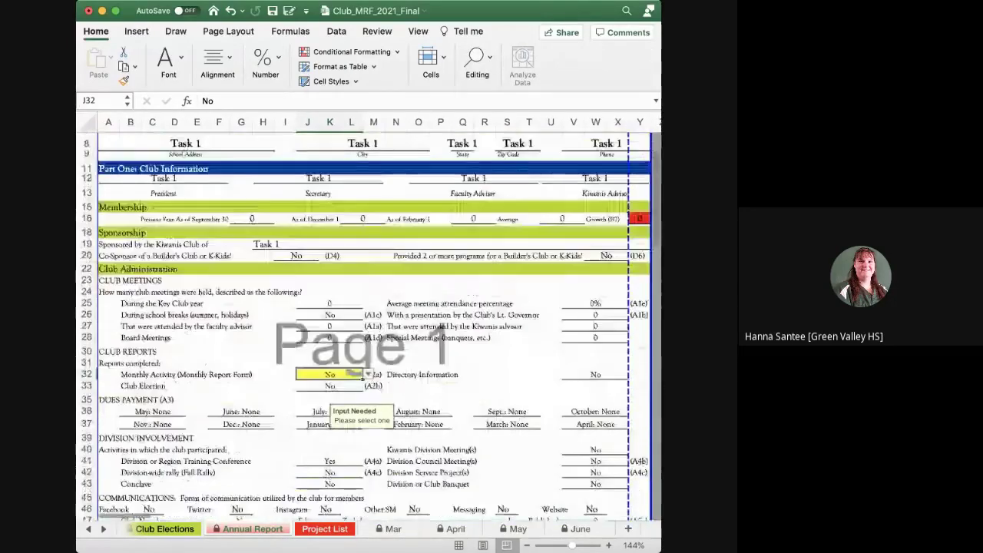
{"action": "scroll", "coordinate": [374, 322], "scroll_direction": "down", "scroll_amount": 9}
{"action": "scroll", "coordinate": [374, 322], "scroll_direction": "down", "scroll_amount": 9}
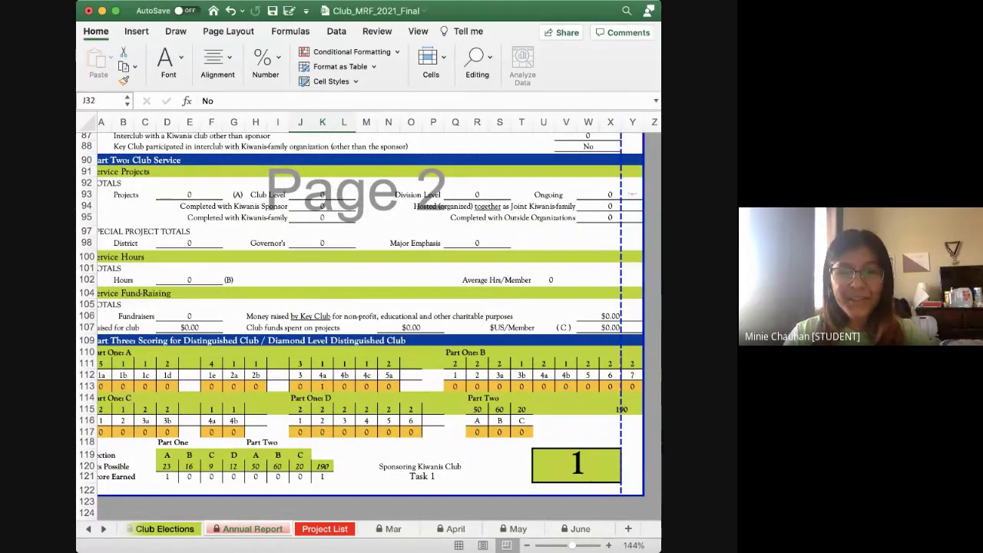
Scroll through the Annual Report, then switch to Project List with Ctrl+Page Down
{"action": "scroll", "coordinate": [360, 323], "scroll_direction": "up", "scroll_amount": 15}
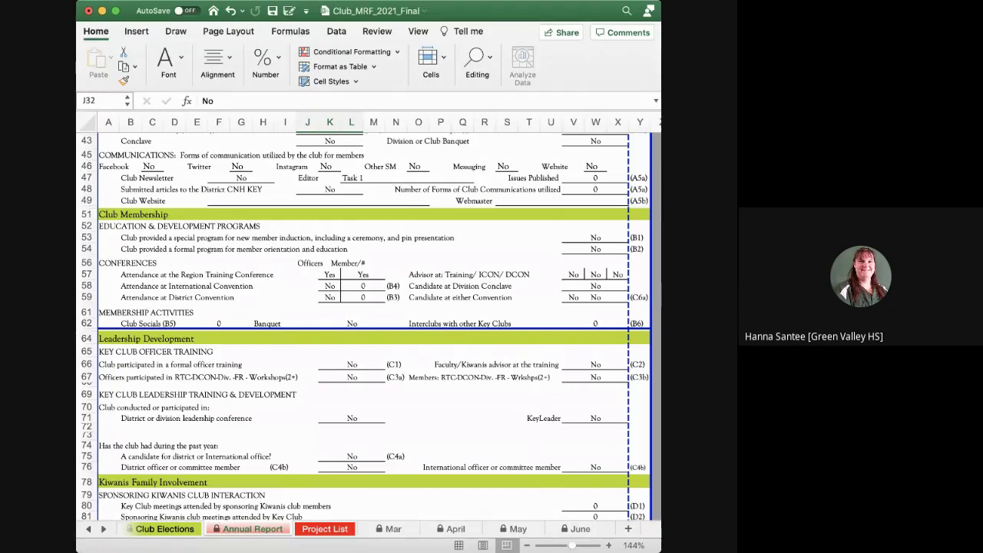
{"action": "scroll", "coordinate": [369, 327], "scroll_direction": "up", "scroll_amount": 5}
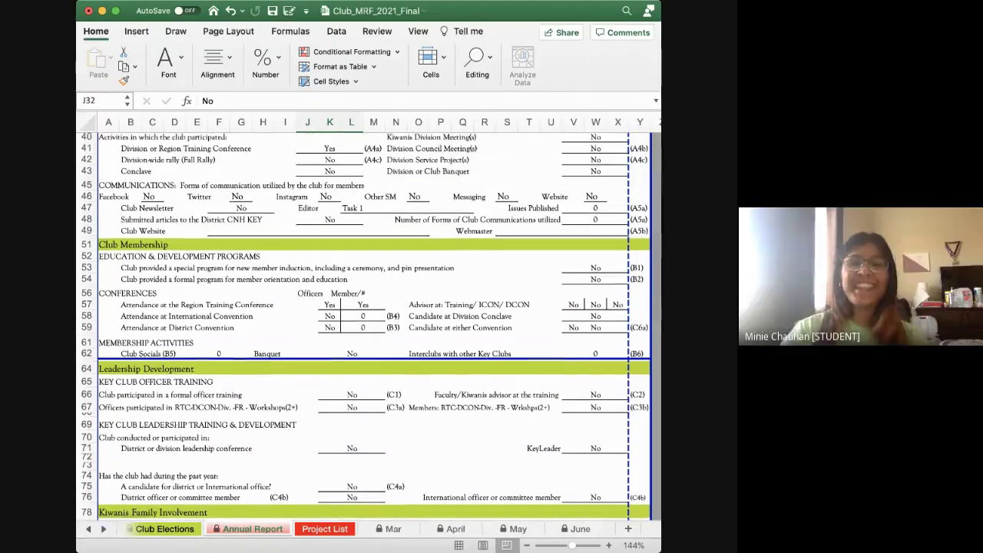
{"action": "scroll", "coordinate": [369, 326], "scroll_direction": "down", "scroll_amount": 3}
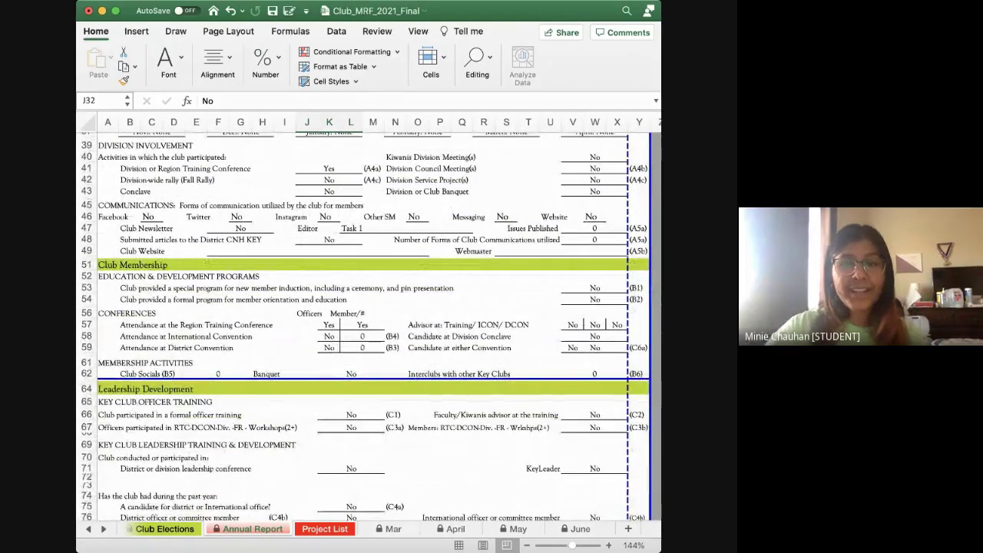
{"action": "scroll", "coordinate": [368, 326], "scroll_direction": "down", "scroll_amount": 10}
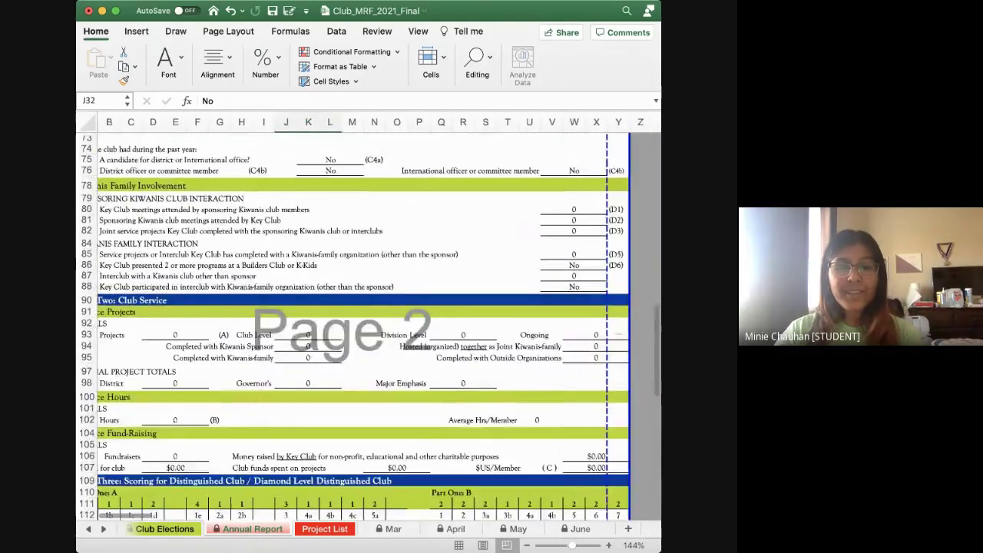
{"action": "scroll", "coordinate": [368, 326], "scroll_direction": "down", "scroll_amount": 1}
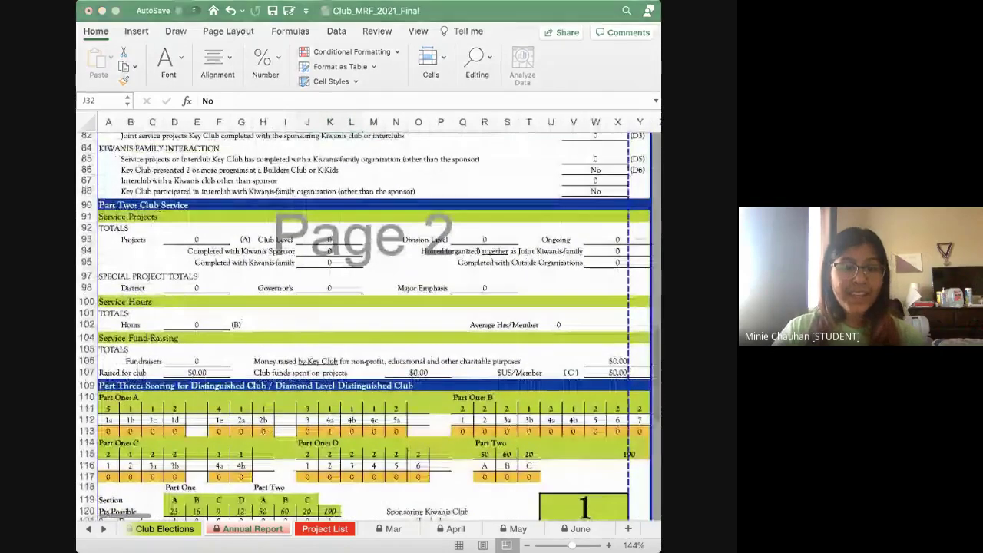
{"action": "scroll", "coordinate": [369, 327], "scroll_direction": "down", "scroll_amount": 3}
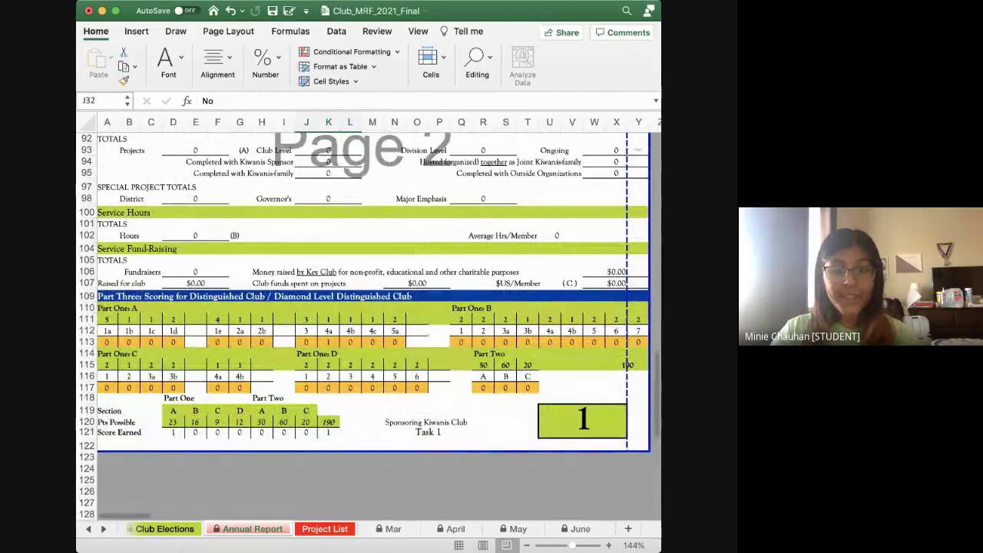
{"action": "key", "text": "ctrl+Page_Down"}
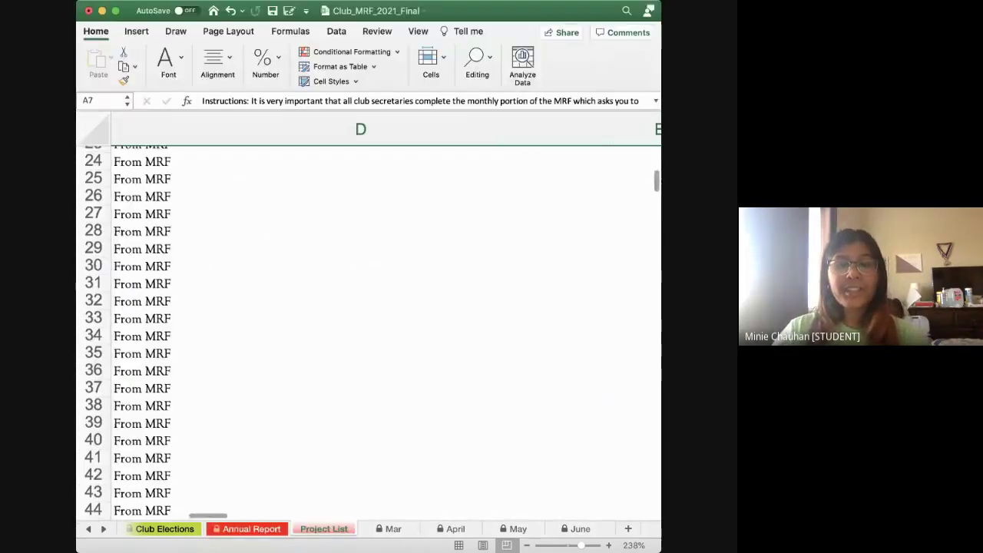
Switch to the October monthly report sheet
{"action": "scroll", "coordinate": [368, 326], "scroll_direction": "up", "scroll_amount": 10}
{"action": "scroll", "coordinate": [368, 326], "scroll_direction": "down", "scroll_amount": 5}
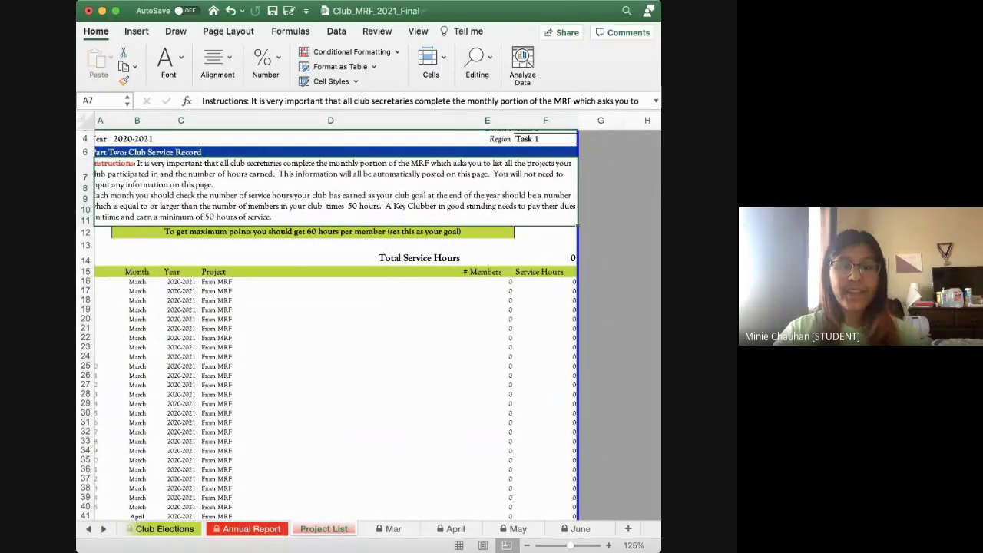
{"action": "scroll", "coordinate": [330, 322], "scroll_direction": "up", "scroll_amount": 2}
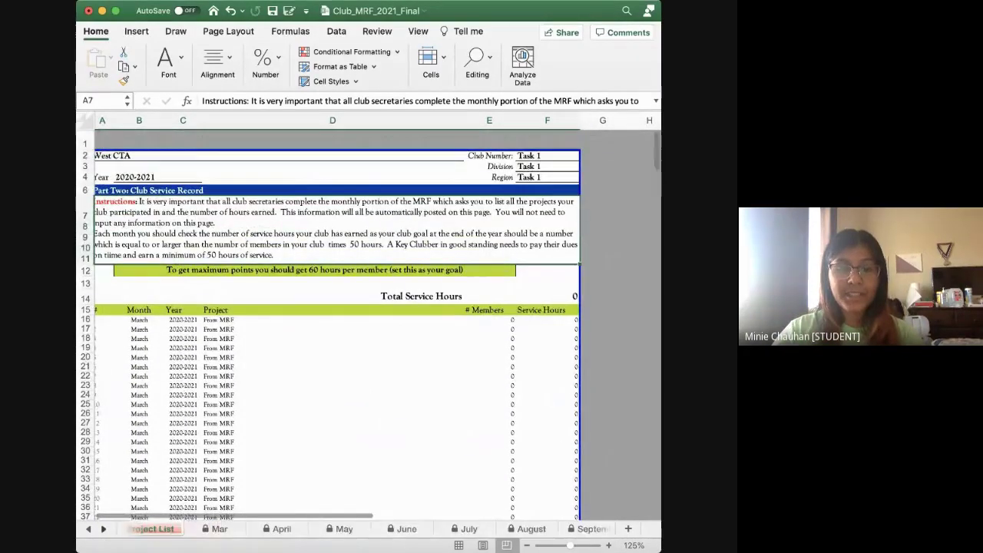
{"action": "scroll", "coordinate": [369, 528], "scroll_direction": "right", "scroll_amount": 2}
{"action": "left_click", "coordinate": [537, 528]}
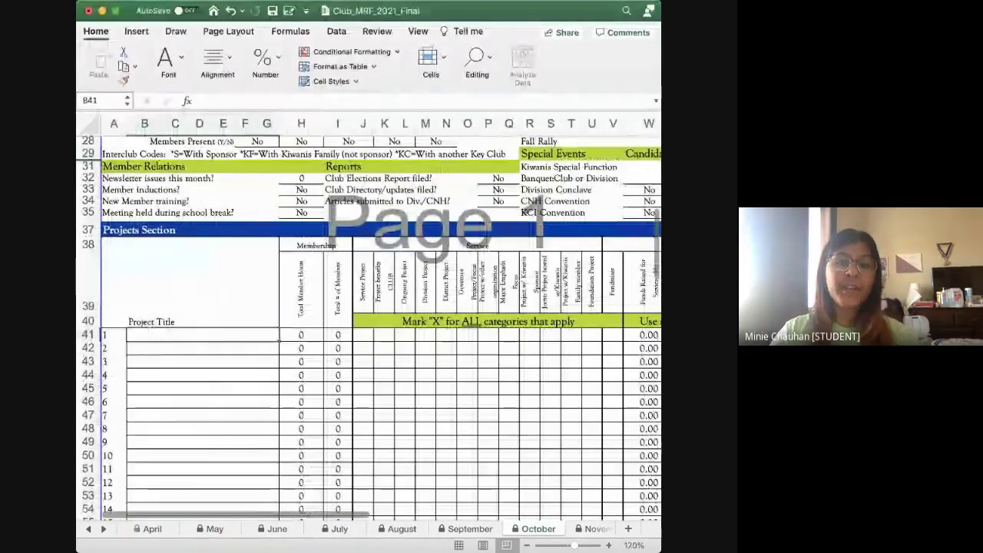
Enter the 'hospital' project in row 41 with 40 total member hours and 10 members
{"action": "type", "text": "hospital"}
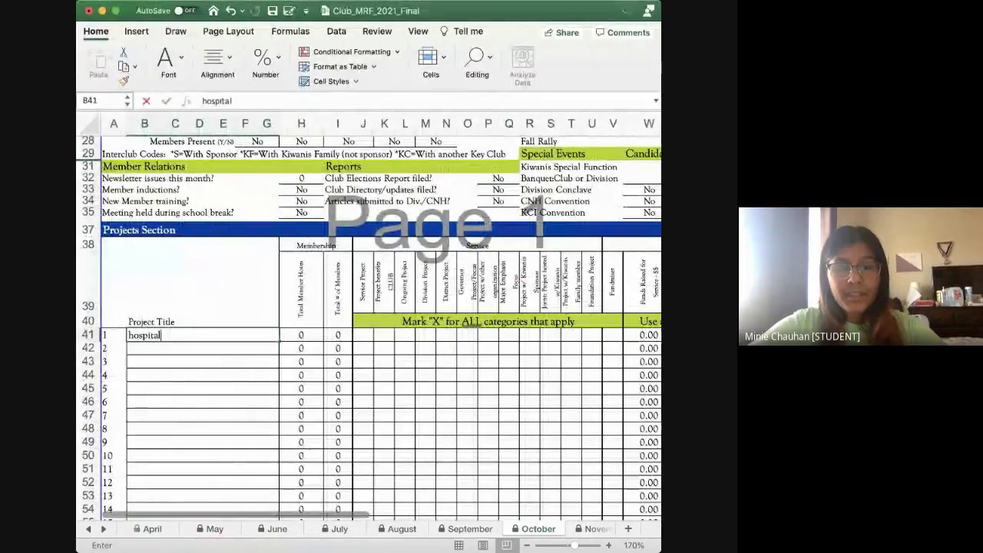
{"action": "key", "text": "Tab"}
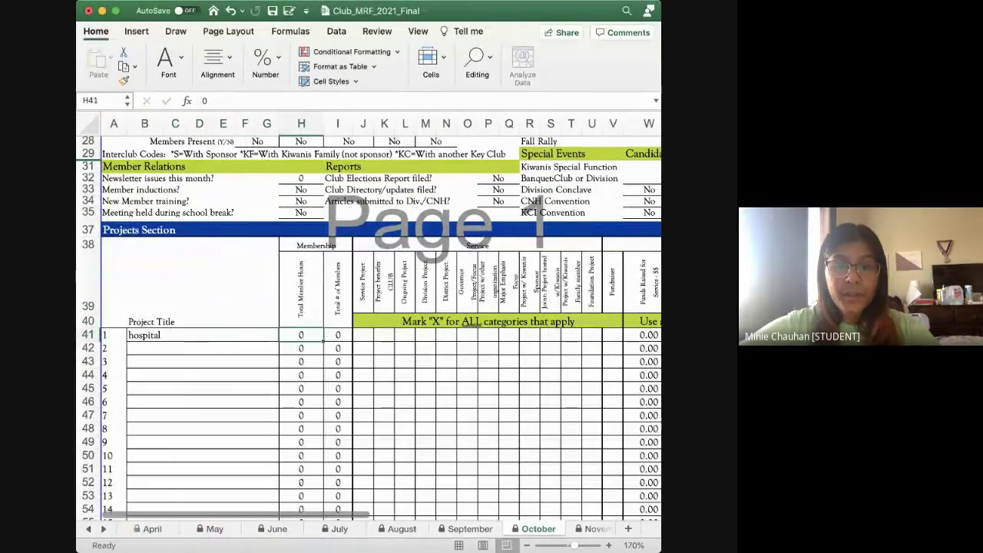
{"action": "type", "text": "40"}
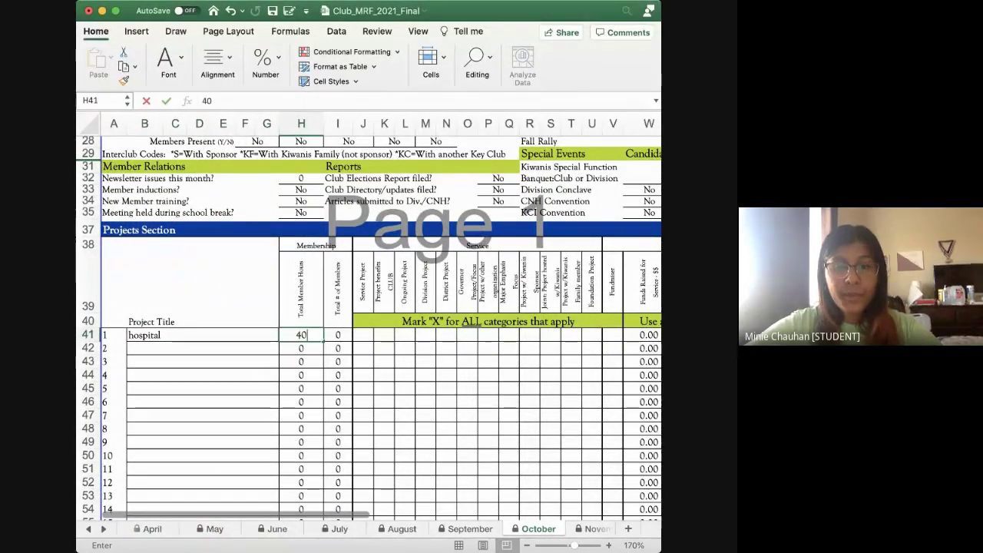
{"action": "key", "text": "Tab"}
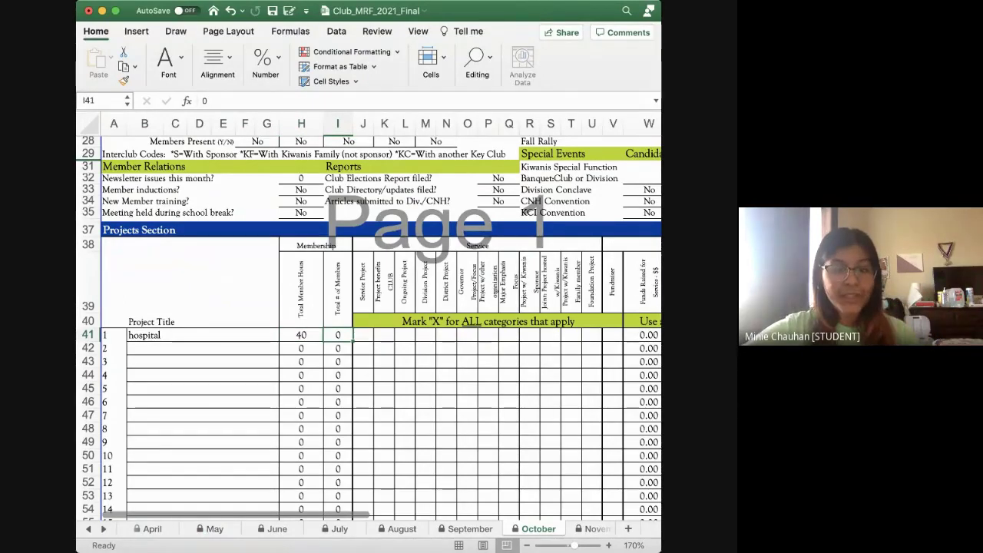
{"action": "type", "text": "10"}
{"action": "key", "text": "Return"}
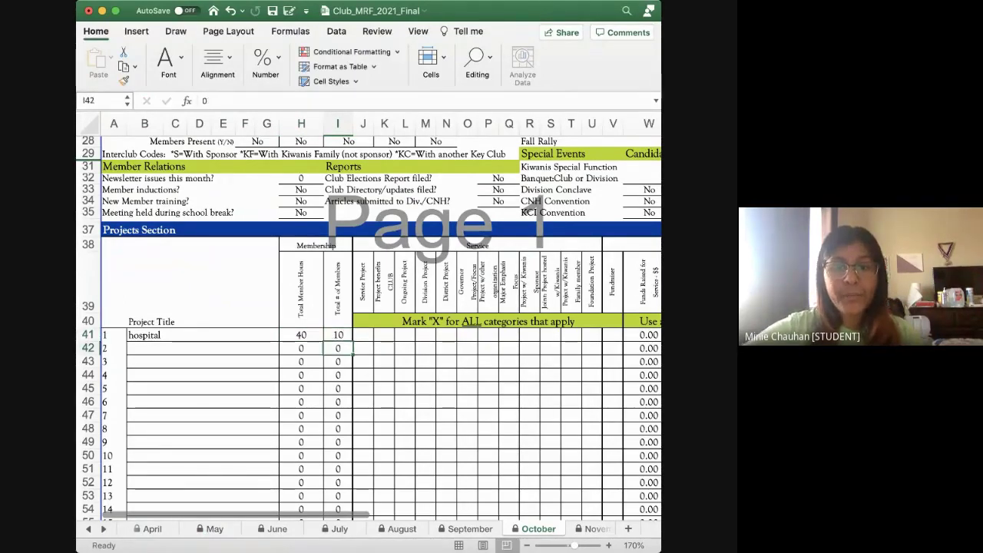
{"action": "scroll", "coordinate": [368, 314], "scroll_direction": "right", "scroll_amount": 1}
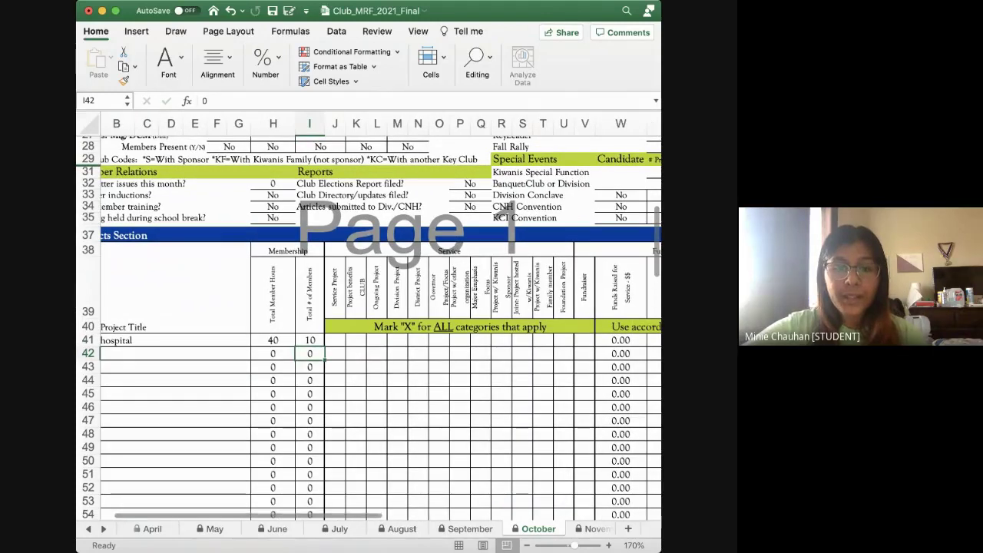
{"action": "scroll", "coordinate": [353, 528], "scroll_direction": "left", "scroll_amount": 5}
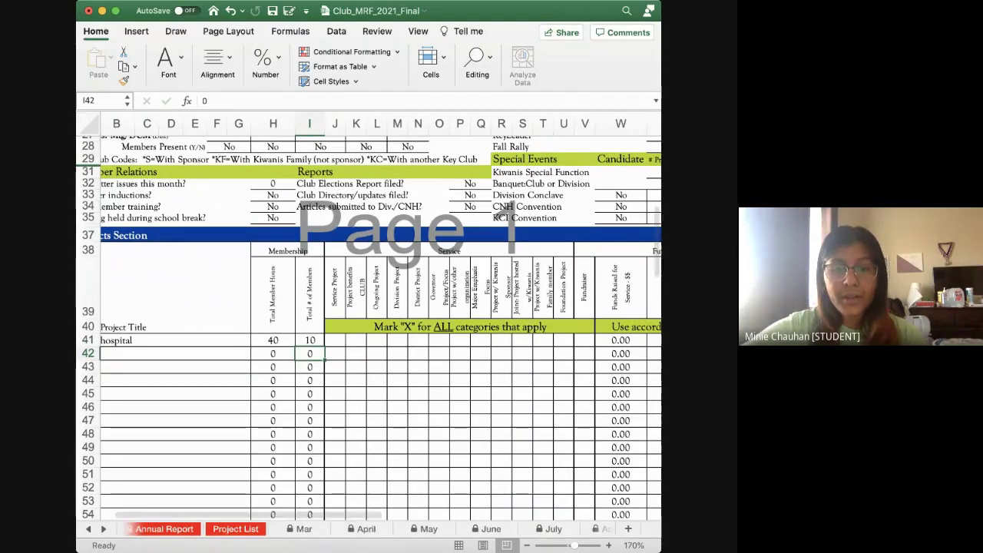
{"action": "left_click", "coordinate": [236, 529]}
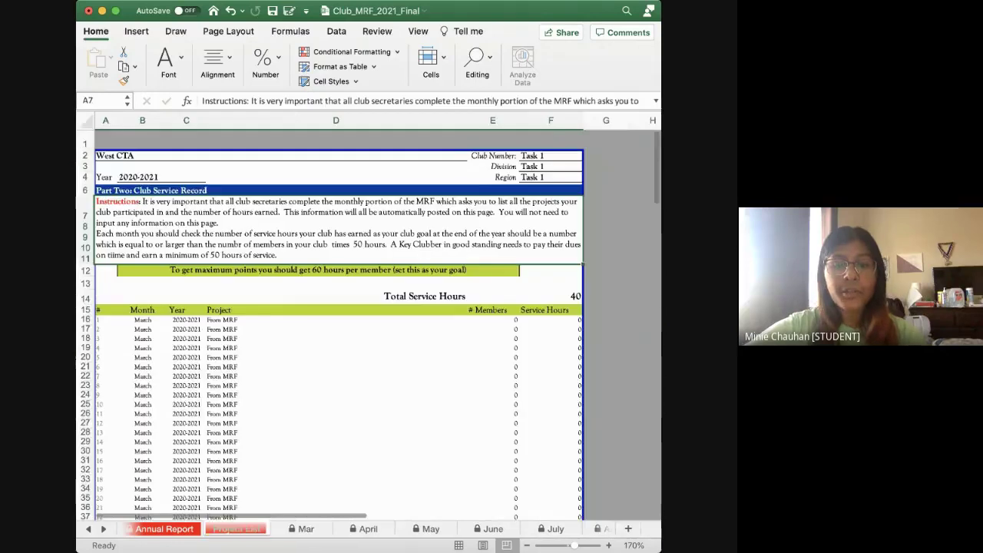
{"action": "scroll", "coordinate": [336, 322], "scroll_direction": "down", "scroll_amount": 20}
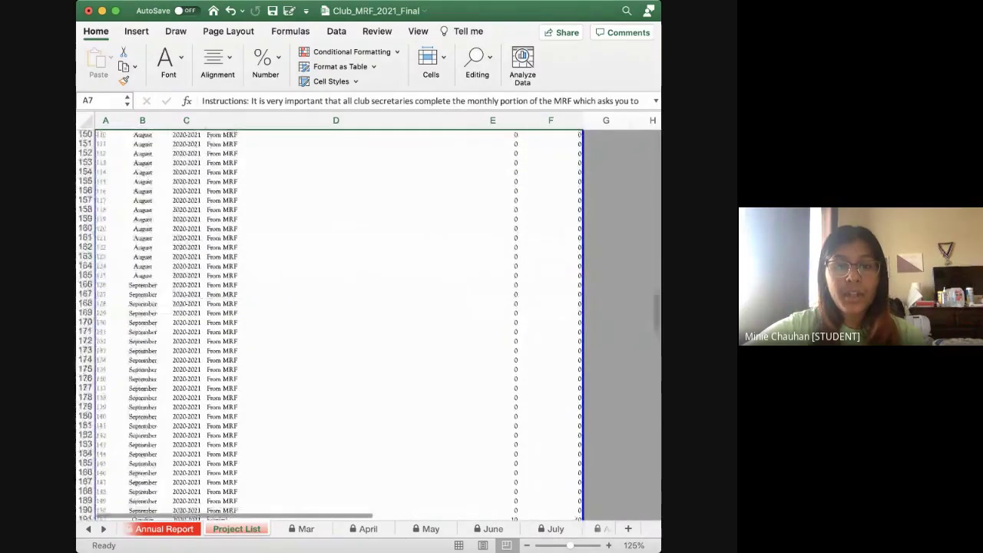
{"action": "scroll", "coordinate": [368, 322], "scroll_direction": "up", "scroll_amount": 12}
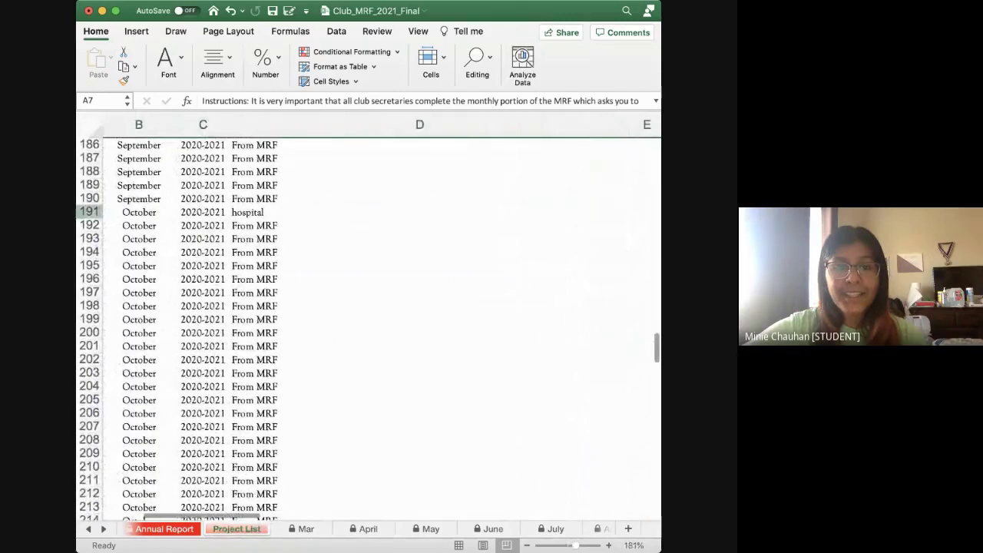
{"action": "left_click", "coordinate": [90, 211]}
{"action": "scroll", "coordinate": [368, 329], "scroll_direction": "right", "scroll_amount": 5}
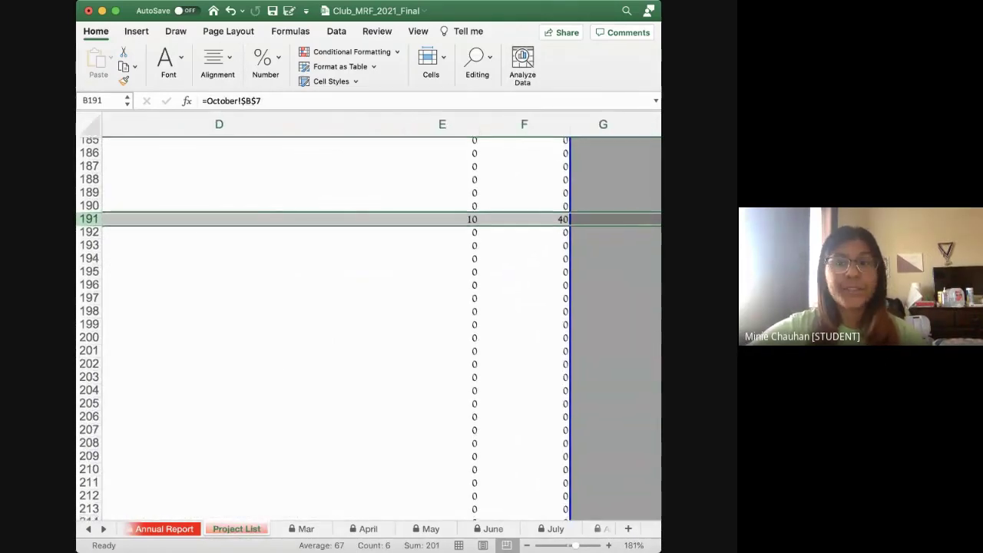
{"action": "scroll", "coordinate": [368, 323], "scroll_direction": "down", "scroll_amount": 3}
{"action": "scroll", "coordinate": [369, 322], "scroll_direction": "down", "scroll_amount": 15}
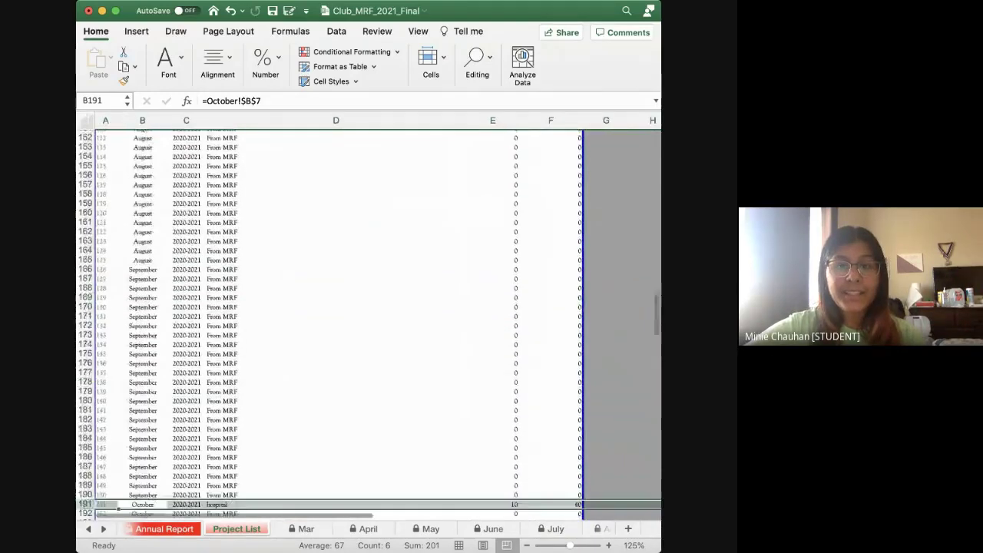
{"action": "scroll", "coordinate": [368, 323], "scroll_direction": "down", "scroll_amount": 15}
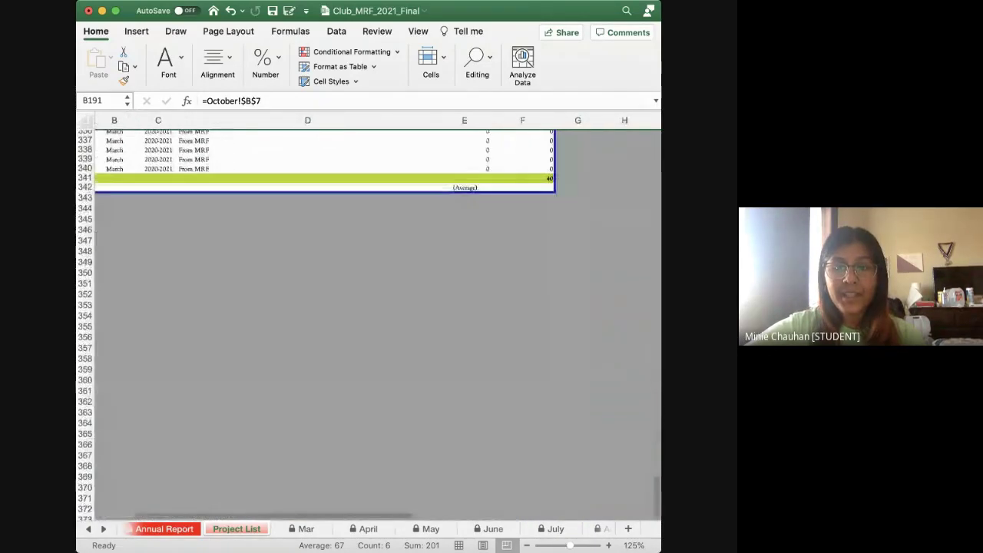
{"action": "scroll", "coordinate": [369, 322], "scroll_direction": "up", "scroll_amount": 2}
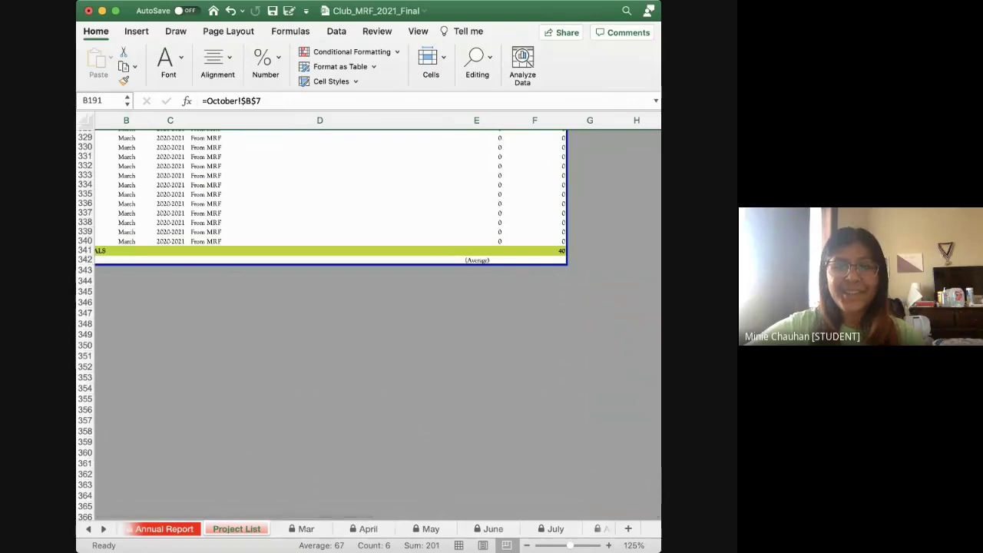
{"action": "scroll", "coordinate": [330, 323], "scroll_direction": "up", "scroll_amount": 20}
{"action": "scroll", "coordinate": [330, 323], "scroll_direction": "up", "scroll_amount": 4}
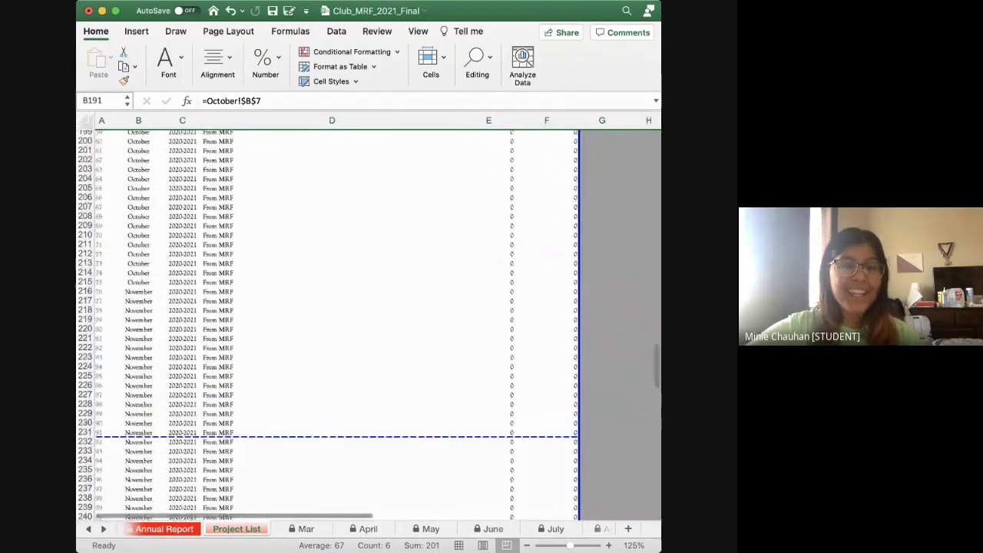
{"action": "scroll", "coordinate": [330, 322], "scroll_direction": "up", "scroll_amount": 4}
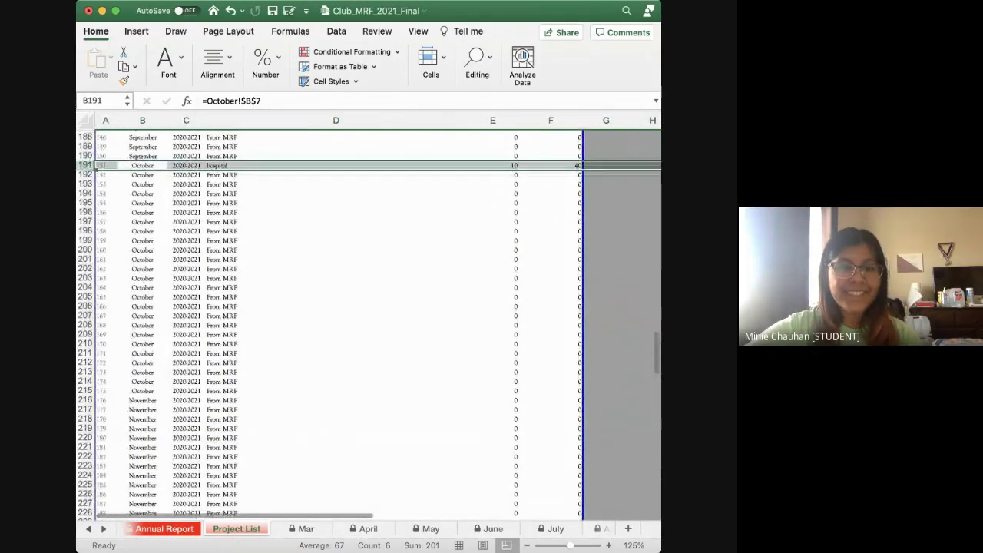
{"action": "scroll", "coordinate": [330, 322], "scroll_direction": "up", "scroll_amount": 2}
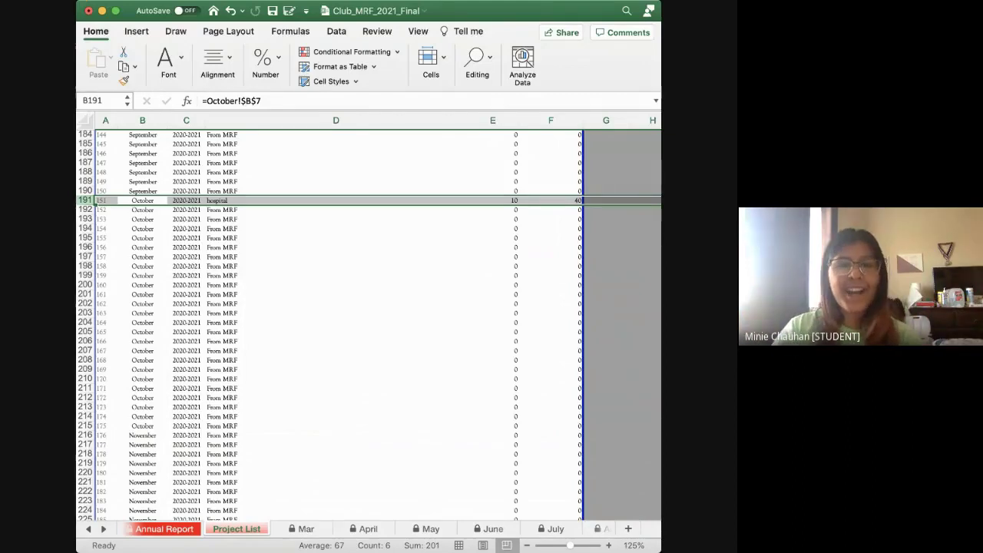
{"action": "scroll", "coordinate": [368, 322], "scroll_direction": "up", "scroll_amount": 20}
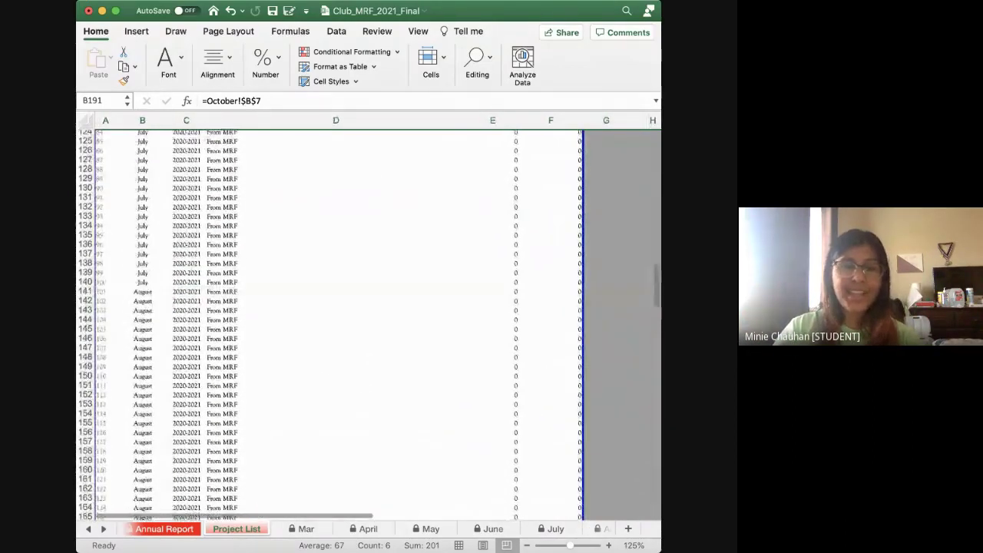
{"action": "scroll", "coordinate": [330, 323], "scroll_direction": "up", "scroll_amount": 20}
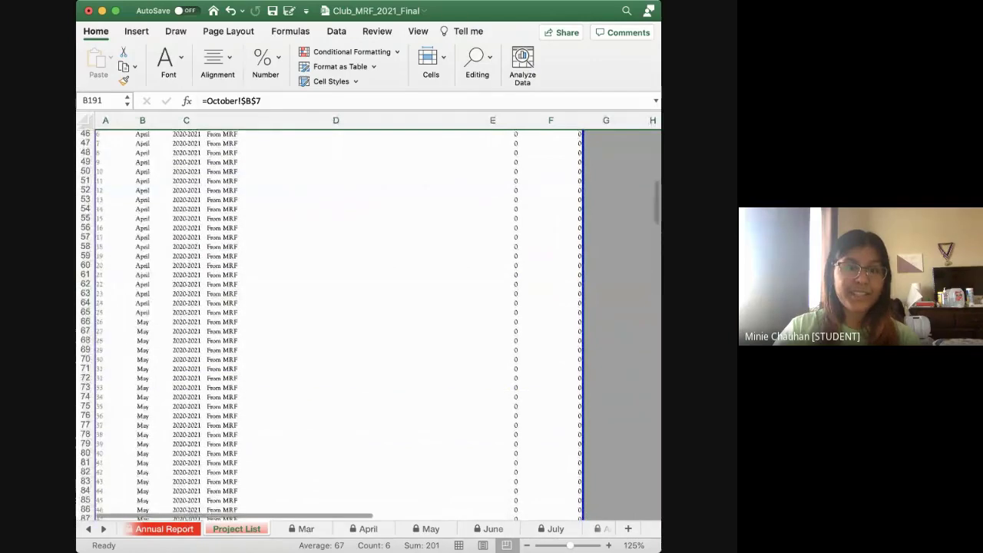
{"action": "scroll", "coordinate": [337, 322], "scroll_direction": "up", "scroll_amount": 15}
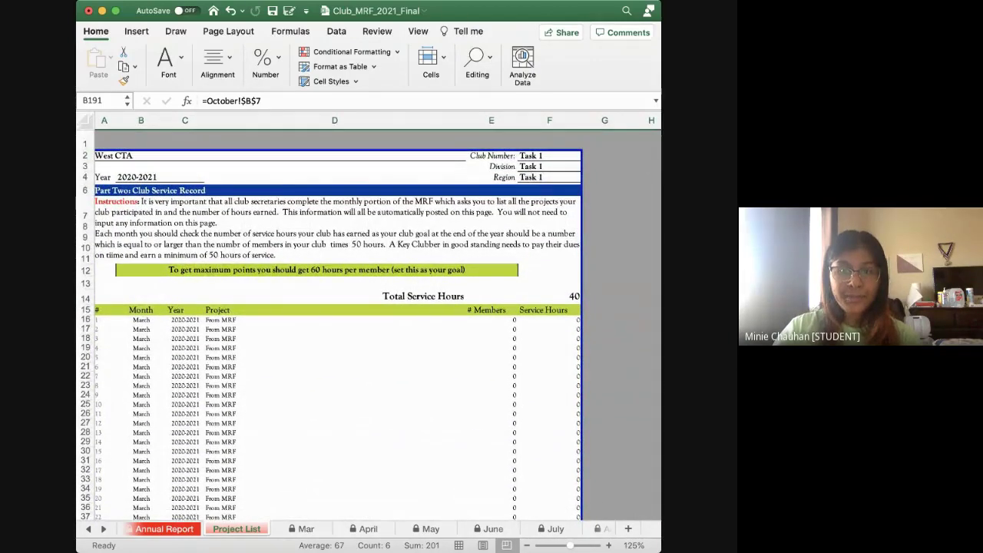
{"action": "scroll", "coordinate": [369, 322], "scroll_direction": "up", "scroll_amount": 5}
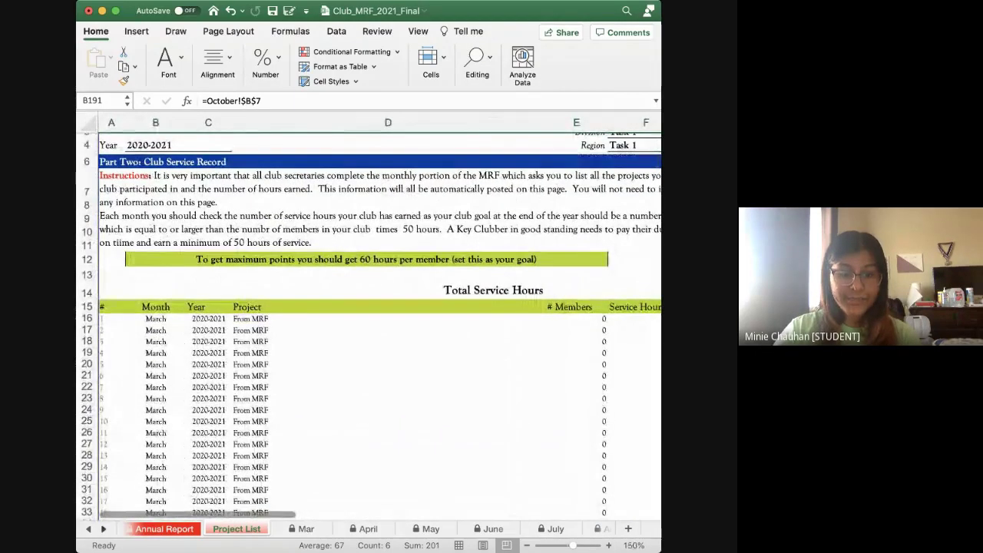
{"action": "scroll", "coordinate": [369, 529], "scroll_direction": "right", "scroll_amount": 6}
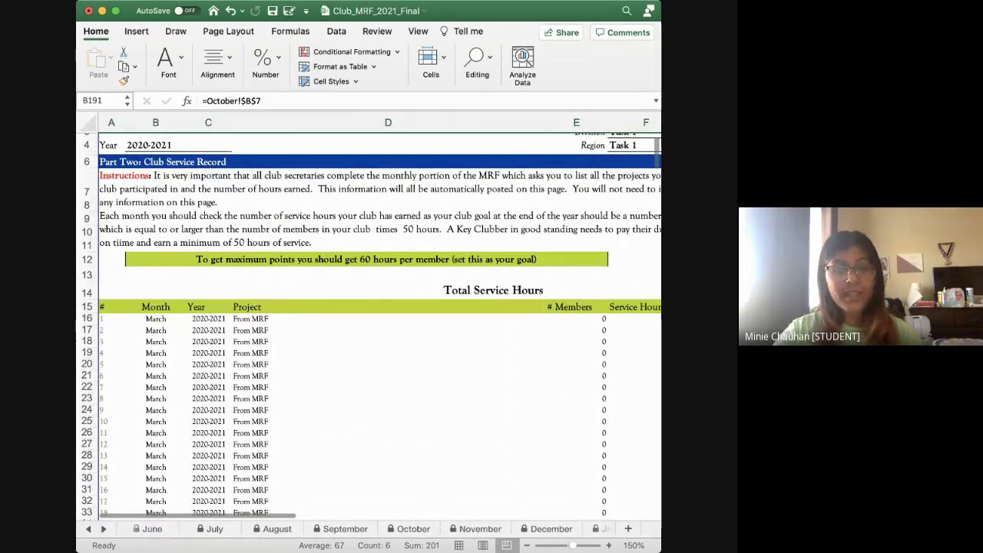
Return to the October sheet and bring the top of its Club Monthly Activity Report into view
{"action": "left_click", "coordinate": [413, 528]}
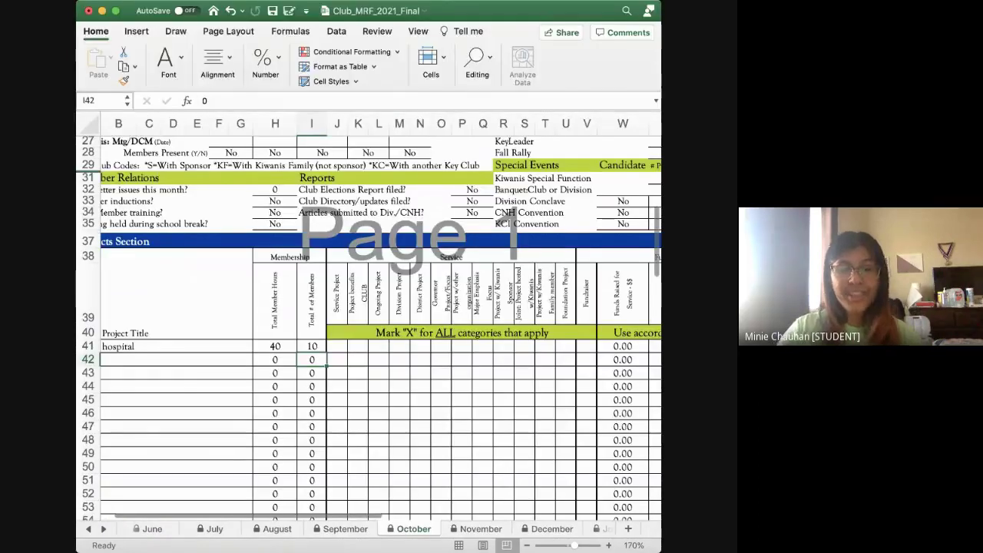
{"action": "scroll", "coordinate": [369, 322], "scroll_direction": "up", "scroll_amount": 8}
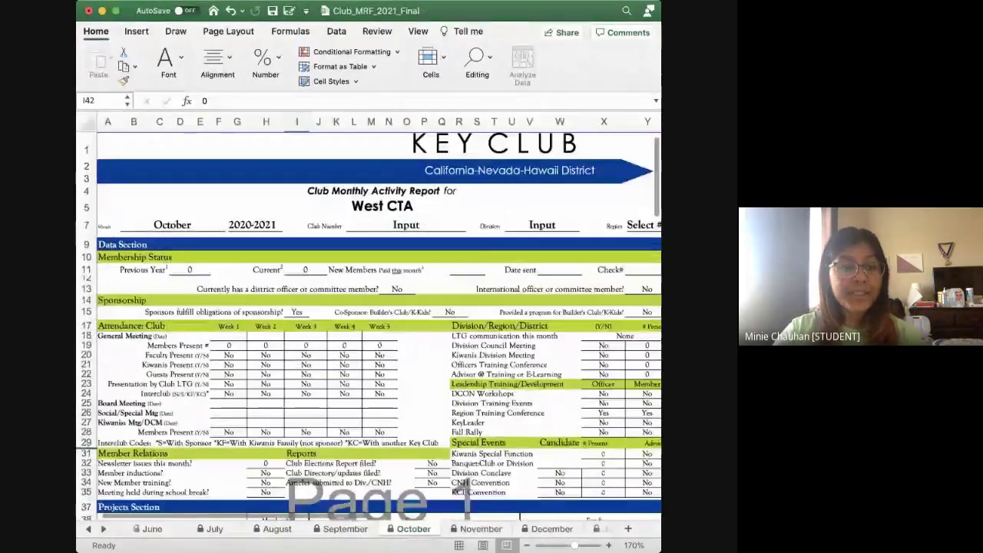
{"action": "scroll", "coordinate": [369, 322], "scroll_direction": "down", "scroll_amount": 3}
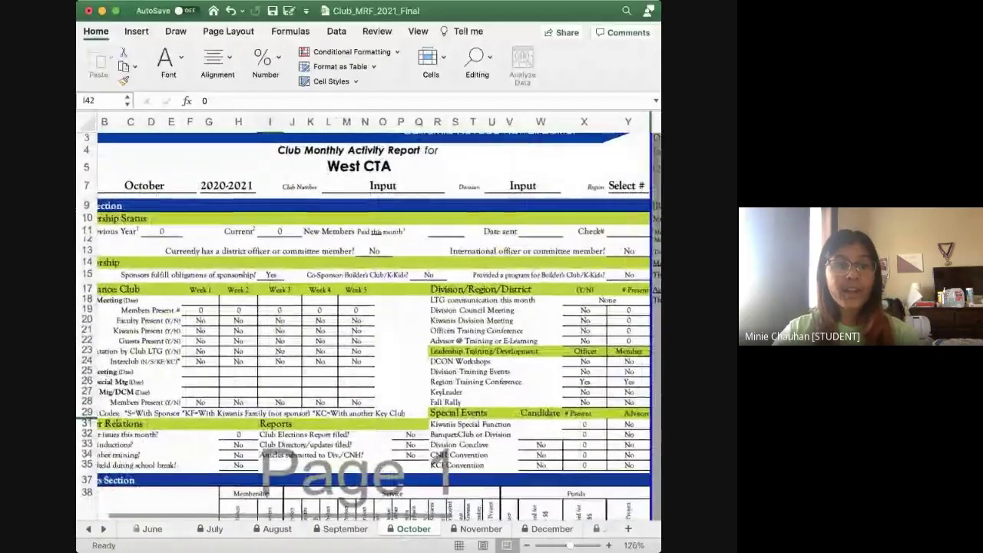
{"action": "scroll", "coordinate": [368, 323], "scroll_direction": "up", "scroll_amount": 3}
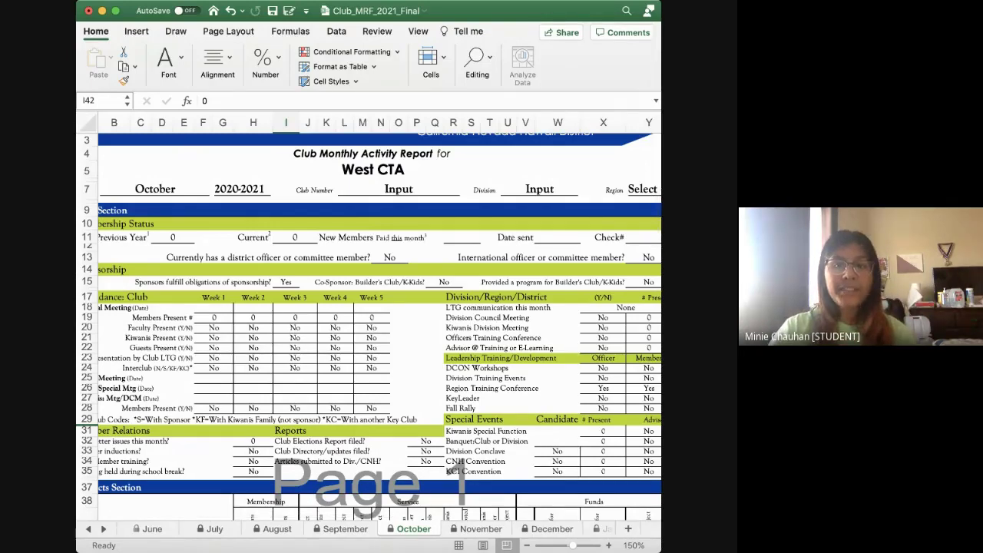
{"action": "scroll", "coordinate": [369, 315], "scroll_direction": "left", "scroll_amount": 2}
{"action": "scroll", "coordinate": [368, 315], "scroll_direction": "up", "scroll_amount": 1}
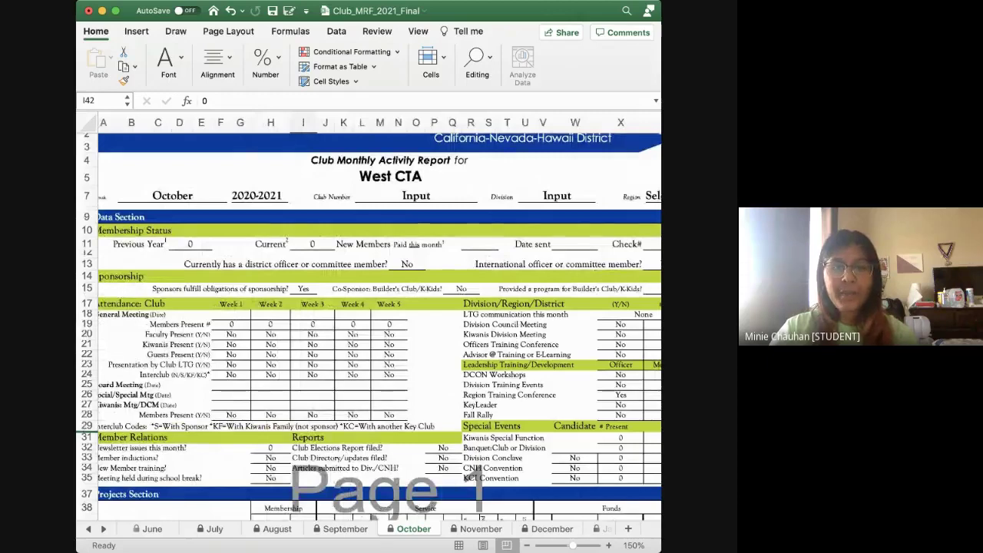
Enter 10 new members paid this month in R11
{"action": "left_click", "coordinate": [479, 243]}
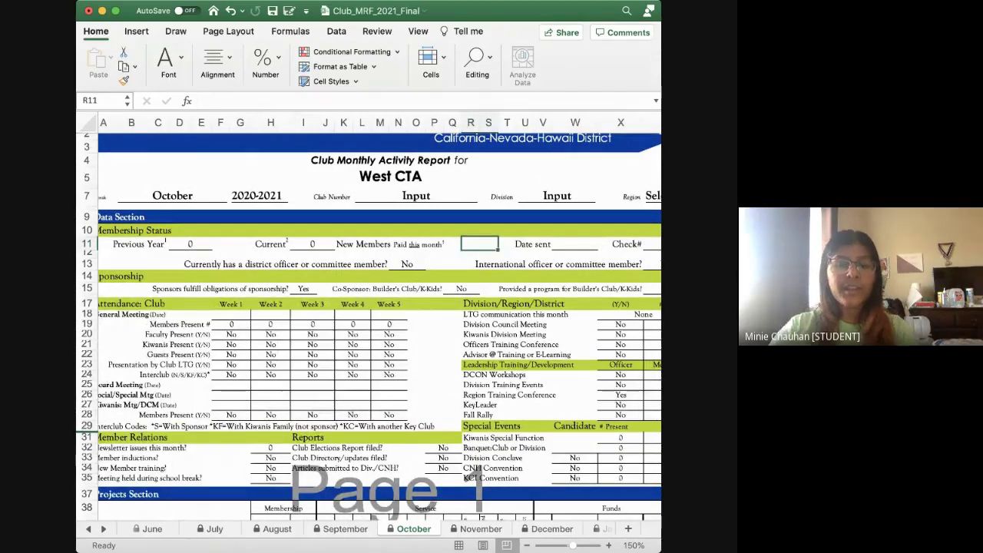
{"action": "type", "text": "10"}
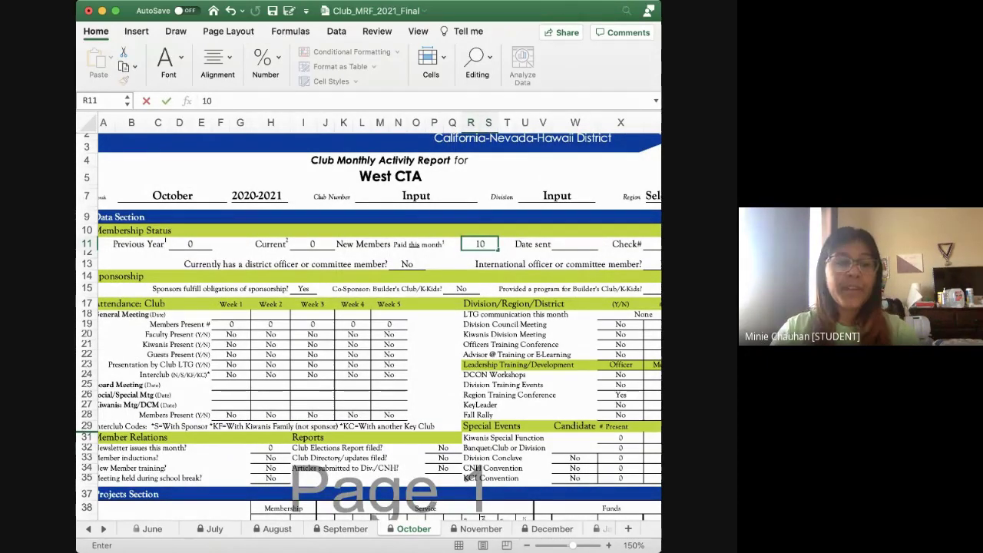
{"action": "key", "text": "Return"}
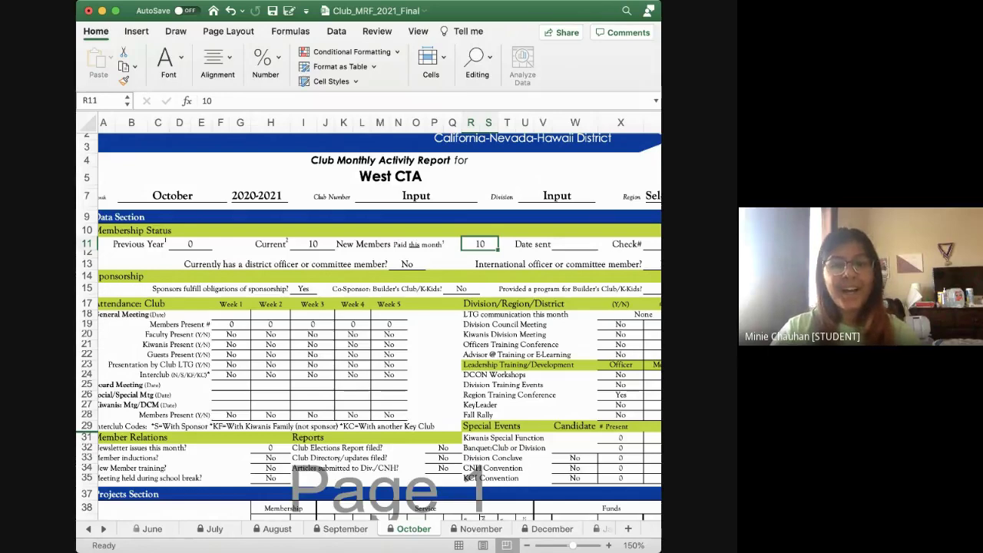
Set Week 1 Faculty Present to Yes from the F20 dropdown
{"action": "scroll", "coordinate": [368, 315], "scroll_direction": "left", "scroll_amount": 1}
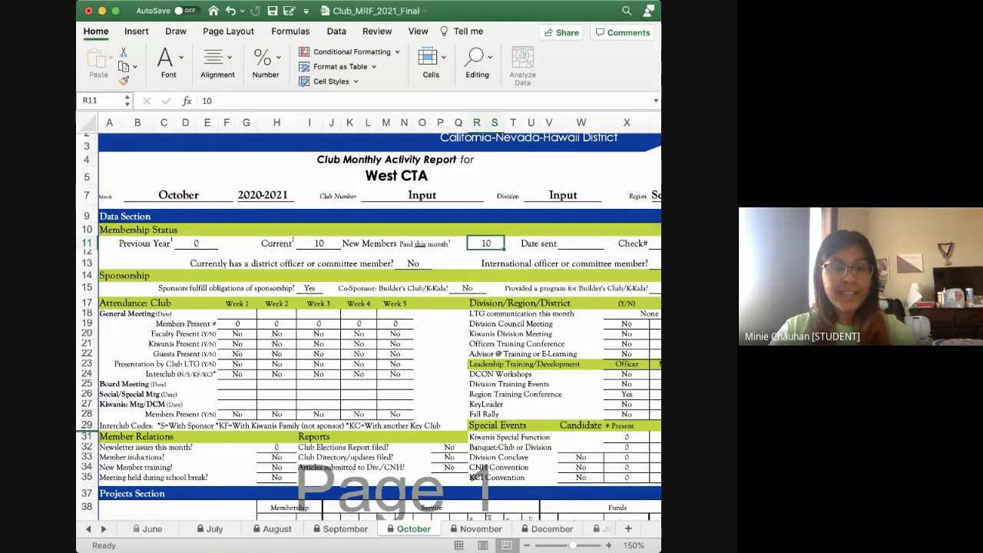
{"action": "scroll", "coordinate": [368, 315], "scroll_direction": "down", "scroll_amount": 1}
{"action": "scroll", "coordinate": [368, 315], "scroll_direction": "right", "scroll_amount": 1}
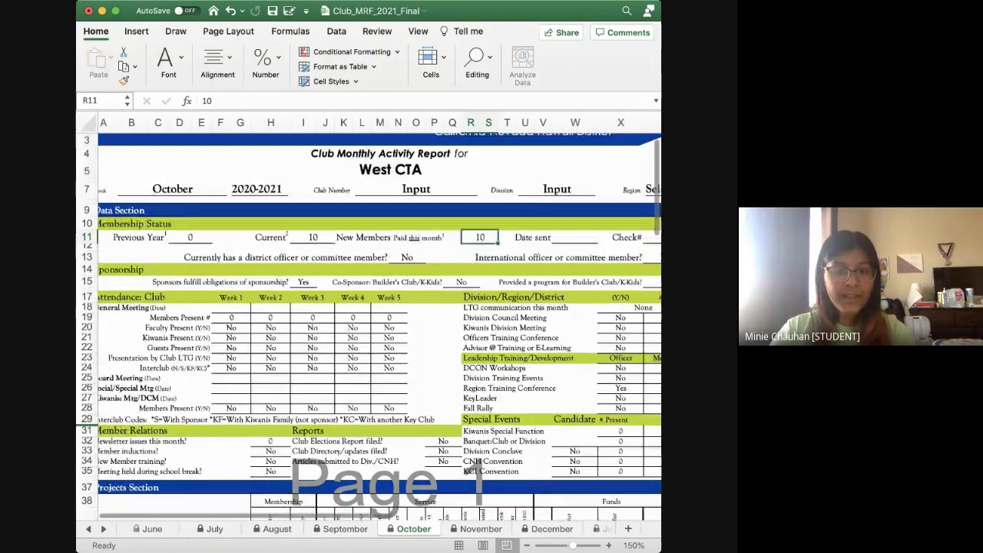
{"action": "left_click", "coordinate": [255, 327]}
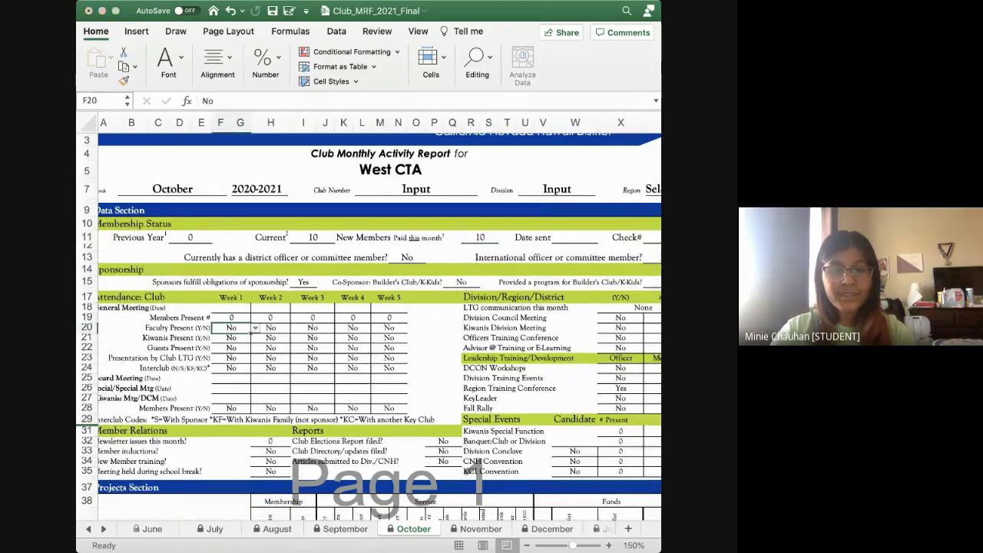
{"action": "left_click", "coordinate": [251, 333]}
{"action": "left_click", "coordinate": [249, 317]}
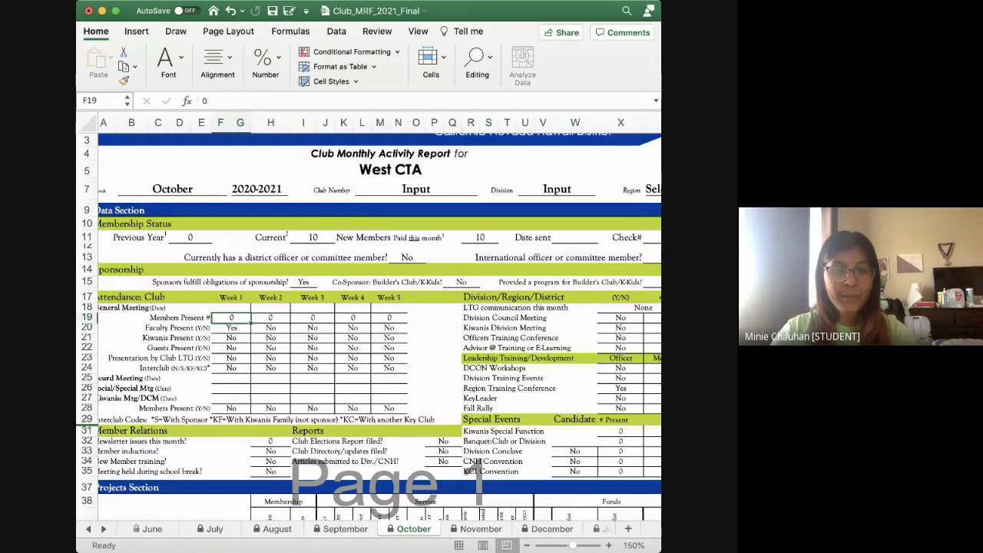
Enter '4th' as the Week 2 General Meeting date in H18
{"action": "left_click", "coordinate": [271, 307]}
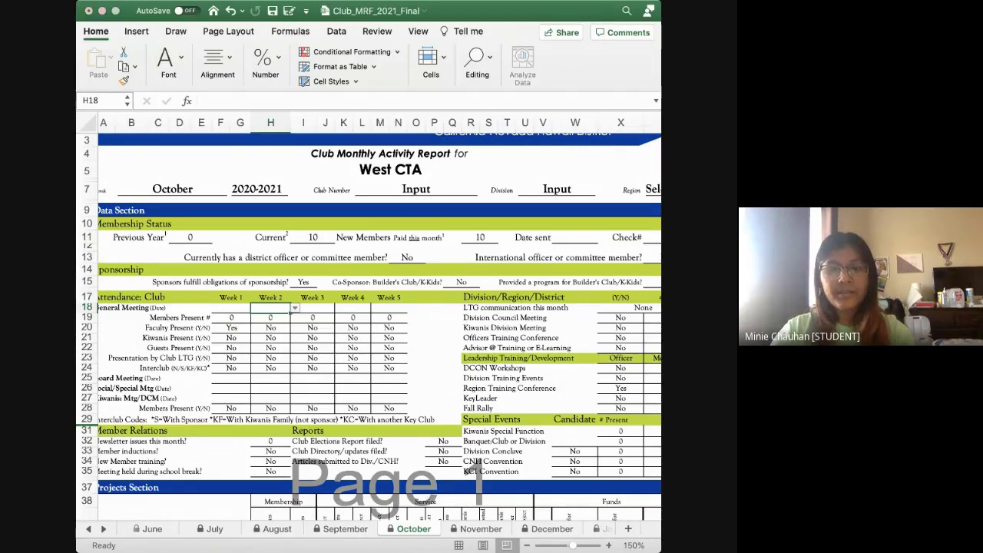
{"action": "type", "text": "4th"}
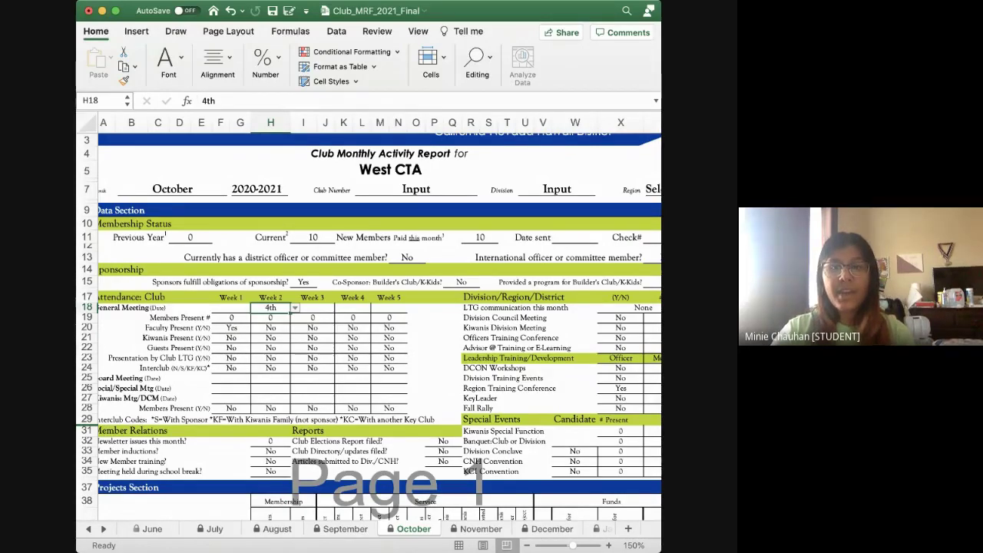
{"action": "scroll", "coordinate": [368, 315], "scroll_direction": "right", "scroll_amount": 10}
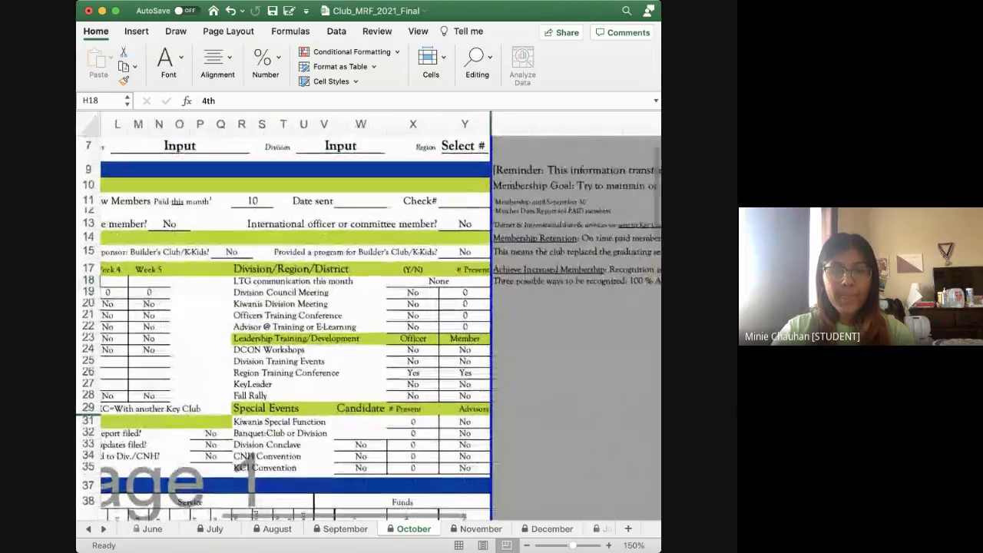
{"action": "scroll", "coordinate": [368, 315], "scroll_direction": "up", "scroll_amount": 2}
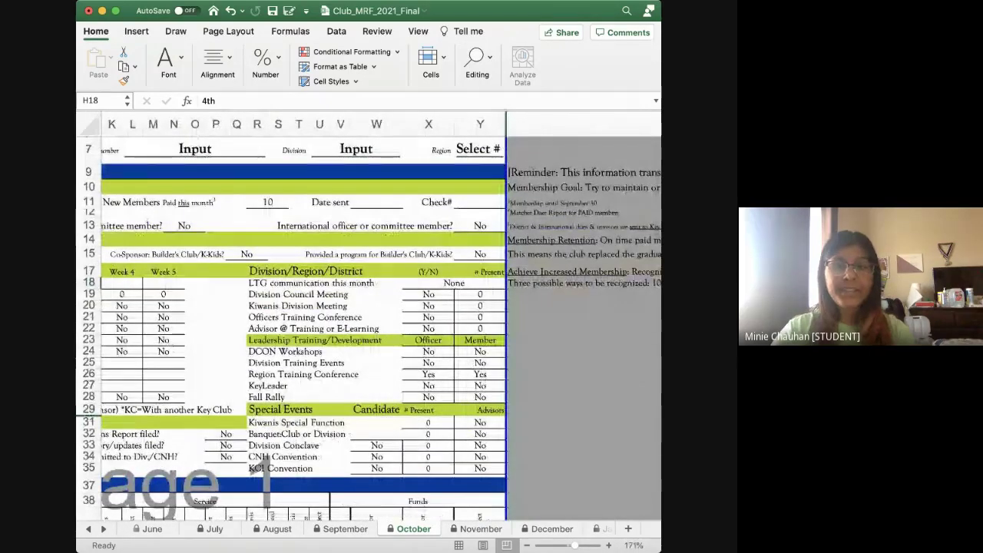
{"action": "left_click", "coordinate": [428, 282]}
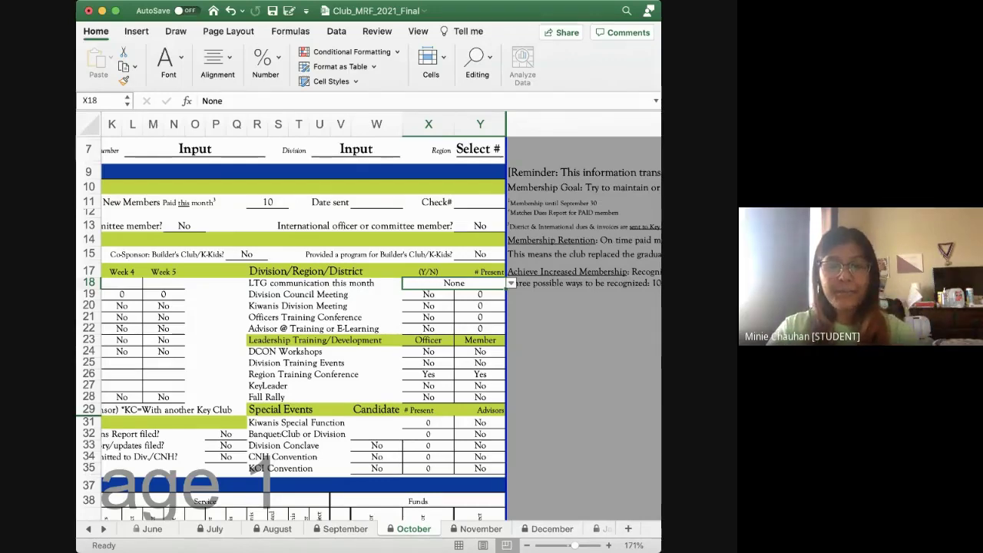
{"action": "scroll", "coordinate": [369, 327], "scroll_direction": "down", "scroll_amount": 1}
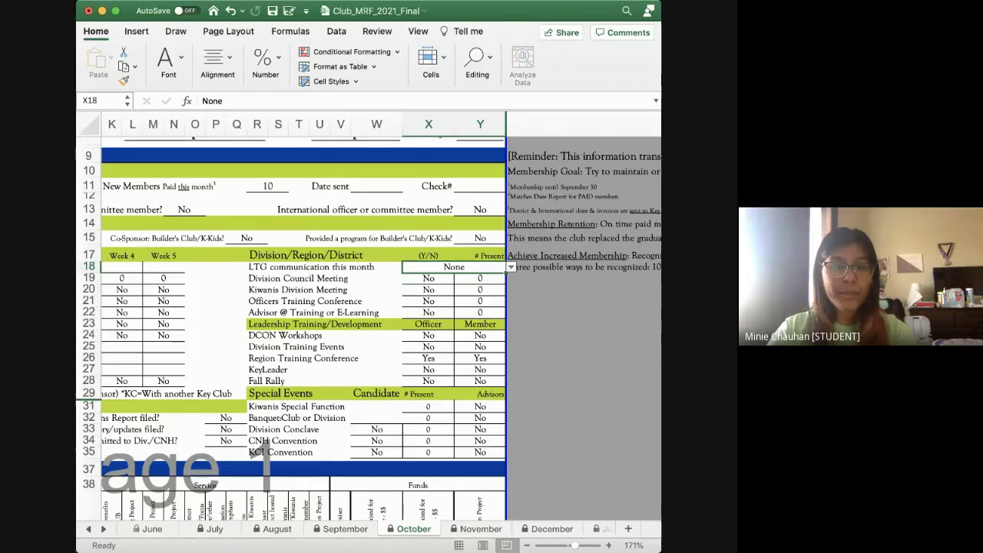
{"action": "scroll", "coordinate": [368, 316], "scroll_direction": "down", "scroll_amount": 1}
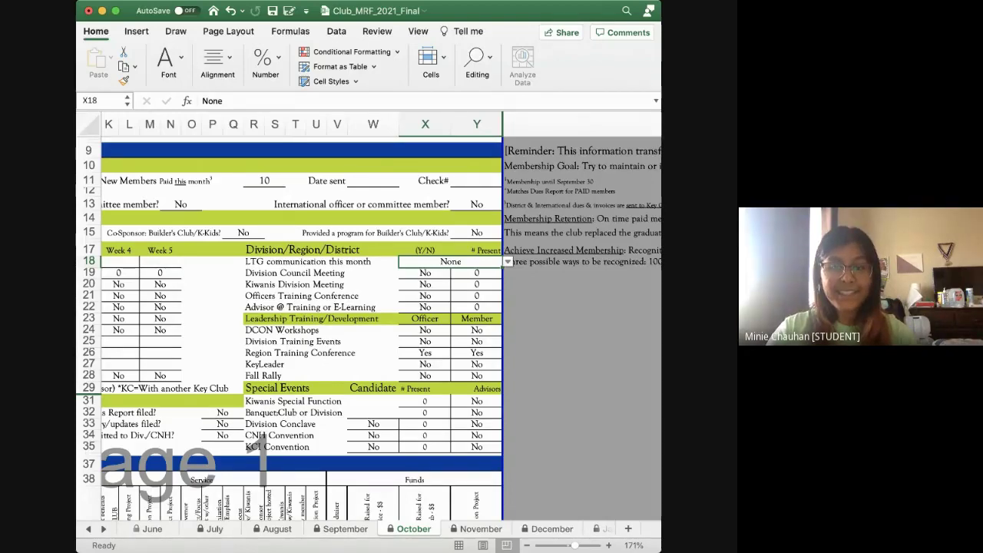
{"action": "left_click", "coordinate": [476, 296]}
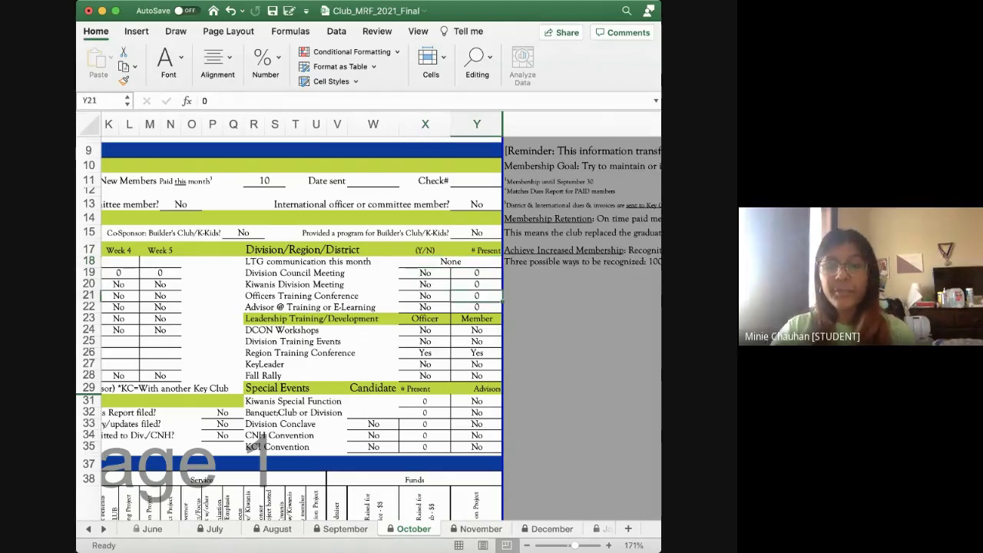
{"action": "scroll", "coordinate": [368, 315], "scroll_direction": "down", "scroll_amount": 5}
{"action": "scroll", "coordinate": [369, 315], "scroll_direction": "left", "scroll_amount": 3}
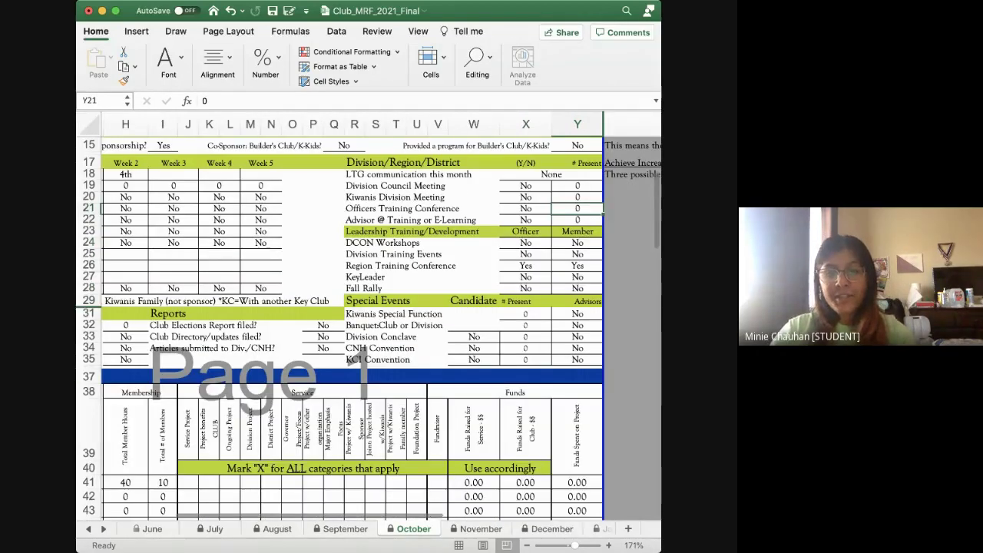
{"action": "scroll", "coordinate": [369, 322], "scroll_direction": "left", "scroll_amount": 5}
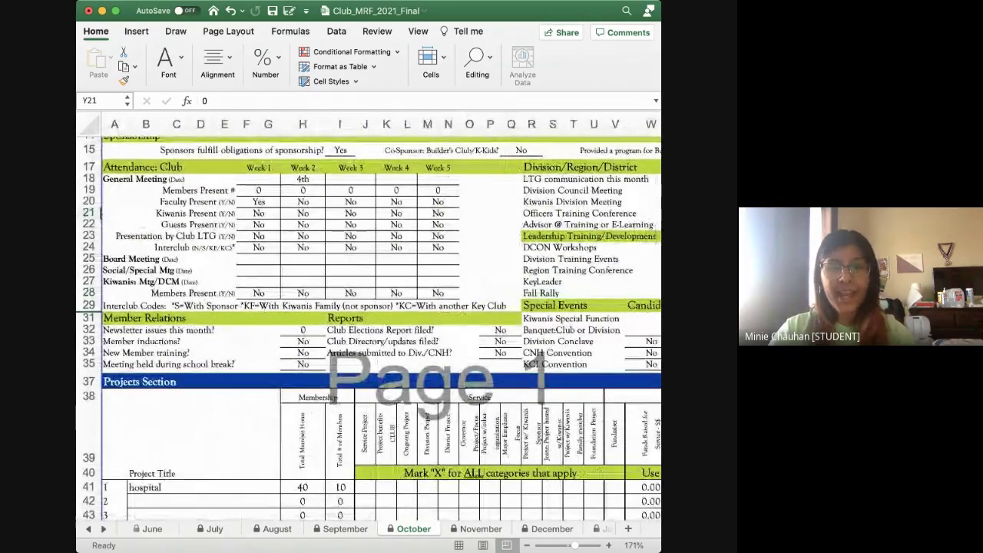
{"action": "scroll", "coordinate": [369, 330], "scroll_direction": "down", "scroll_amount": 1}
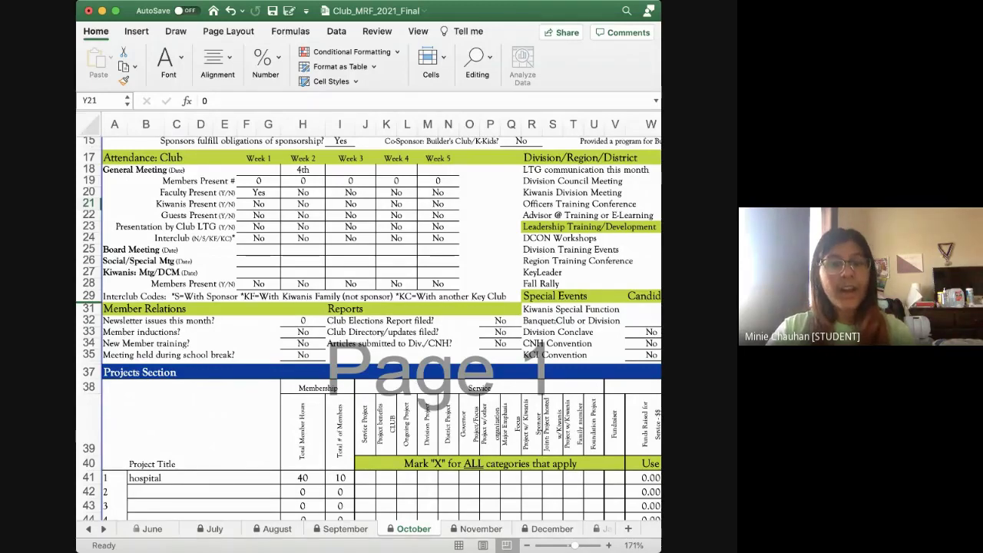
{"action": "scroll", "coordinate": [370, 328], "scroll_direction": "down", "scroll_amount": 5}
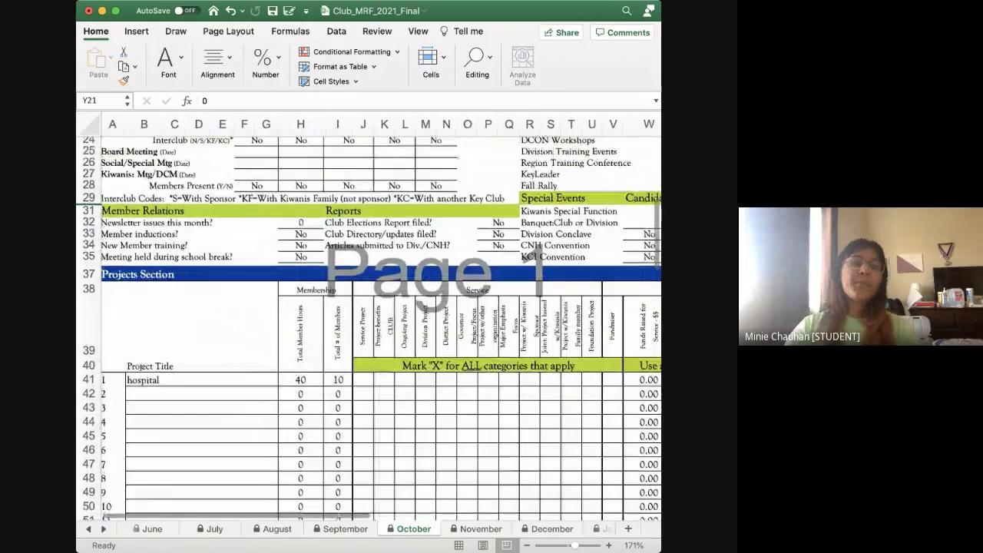
{"action": "scroll", "coordinate": [370, 321], "scroll_direction": "down", "scroll_amount": 3}
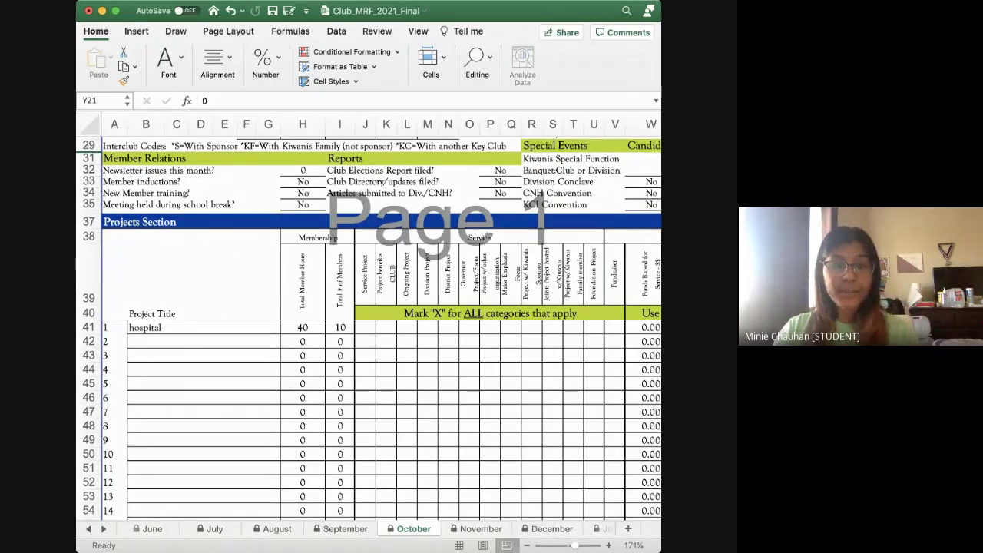
{"action": "scroll", "coordinate": [369, 322], "scroll_direction": "right", "scroll_amount": 3}
{"action": "scroll", "coordinate": [369, 323], "scroll_direction": "down", "scroll_amount": 1}
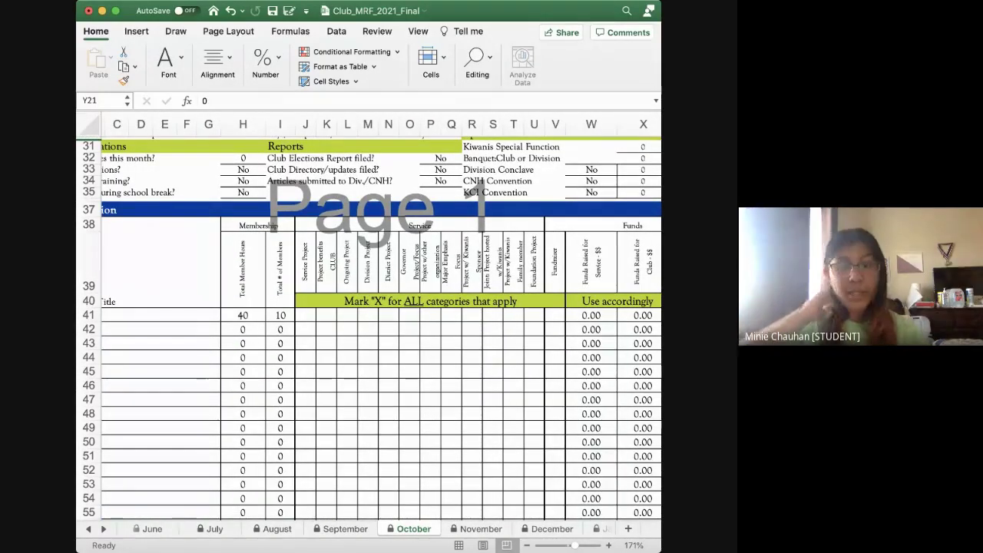
{"action": "scroll", "coordinate": [369, 323], "scroll_direction": "right", "scroll_amount": 1}
{"action": "scroll", "coordinate": [368, 323], "scroll_direction": "up", "scroll_amount": 1}
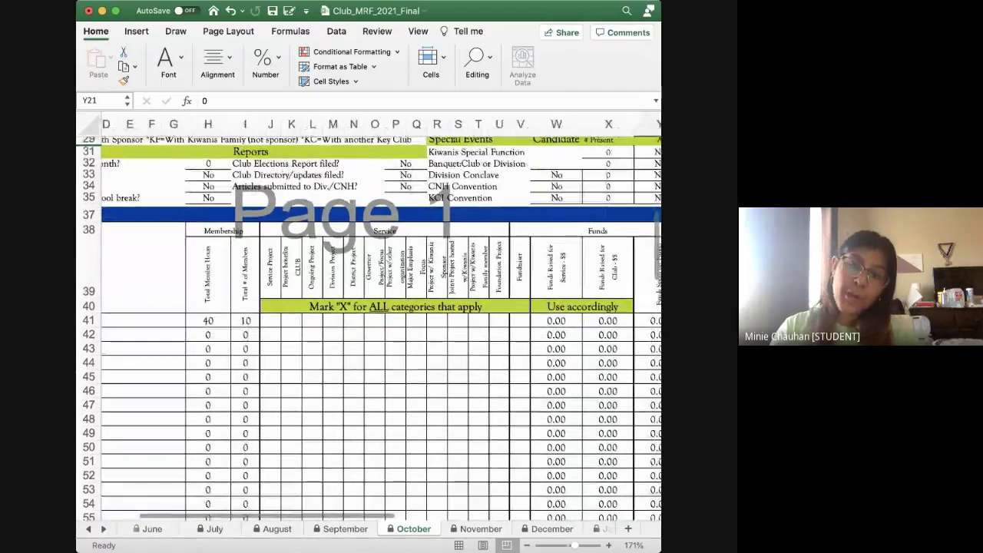
Mark the hospital project 'x' under Service Project (J41) and Project w/ other organization (P41)
{"action": "left_click", "coordinate": [270, 320]}
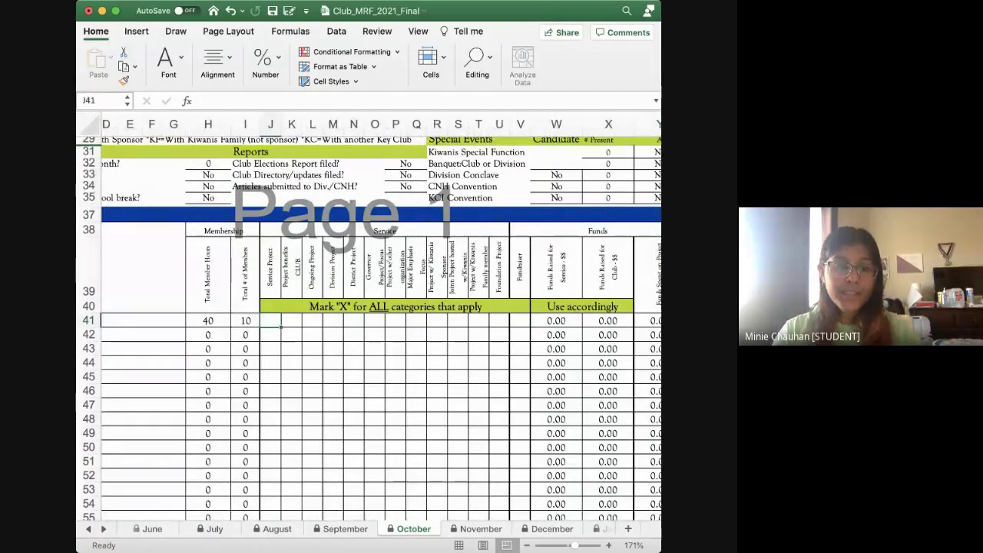
{"action": "type", "text": "x"}
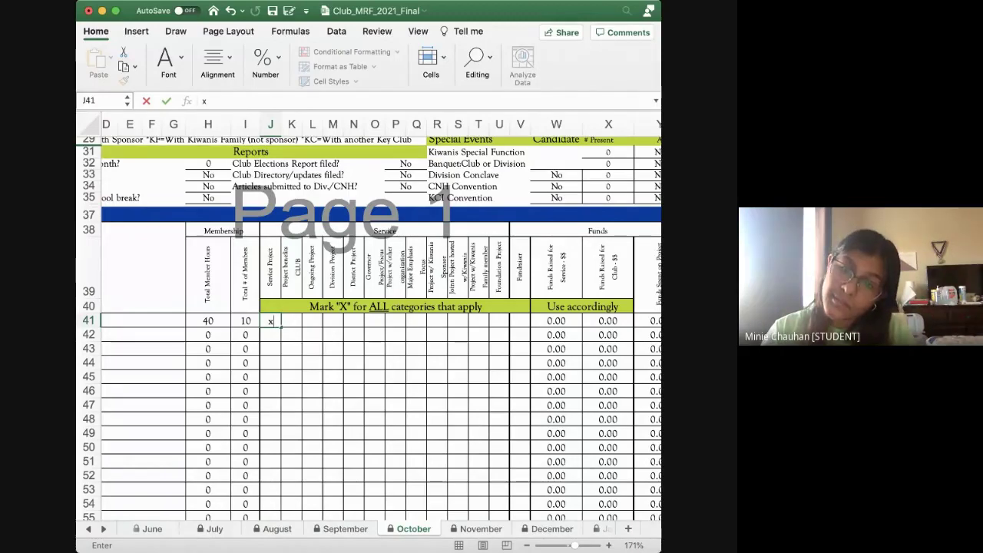
{"action": "left_click", "coordinate": [404, 321]}
{"action": "type", "text": "x"}
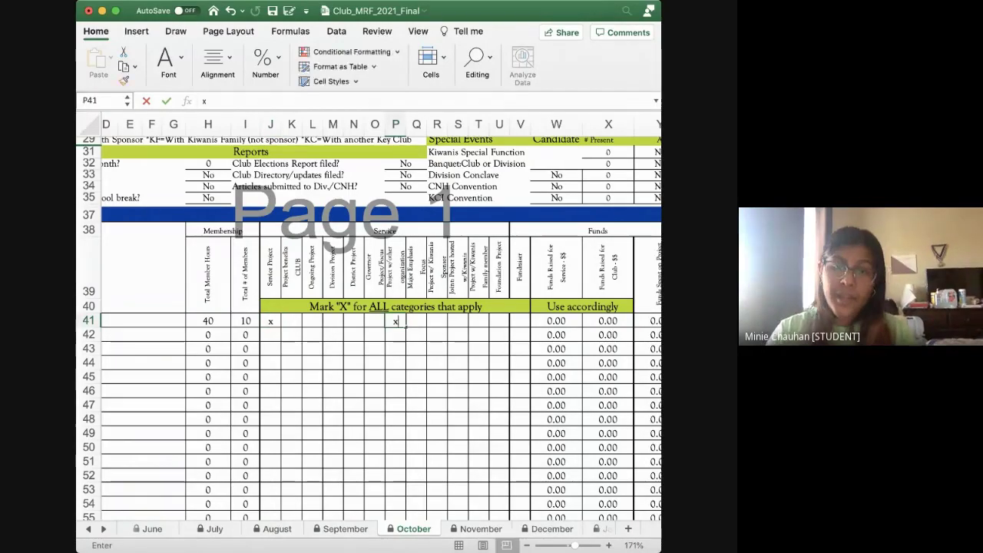
{"action": "key", "text": "ctrl+Return"}
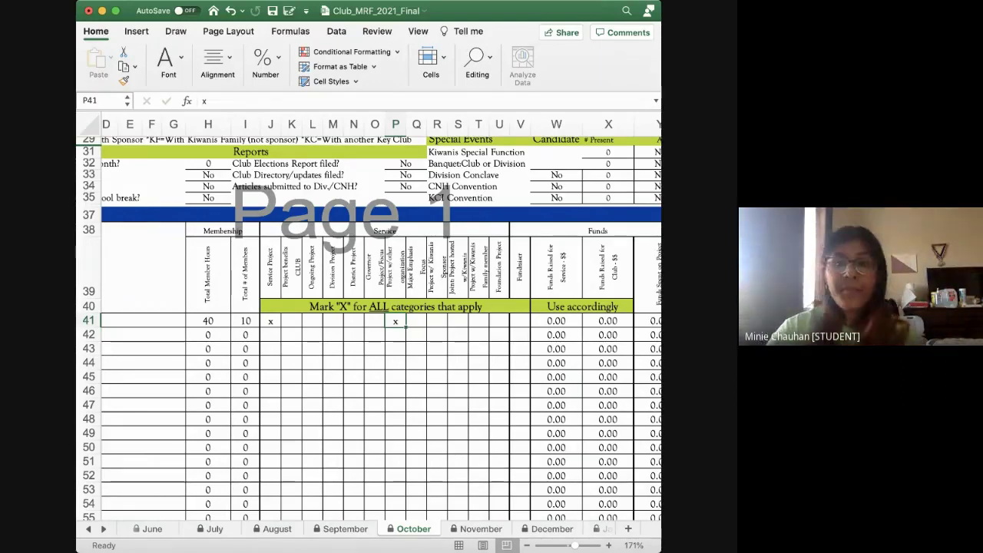
{"action": "scroll", "coordinate": [369, 323], "scroll_direction": "up", "scroll_amount": 5}
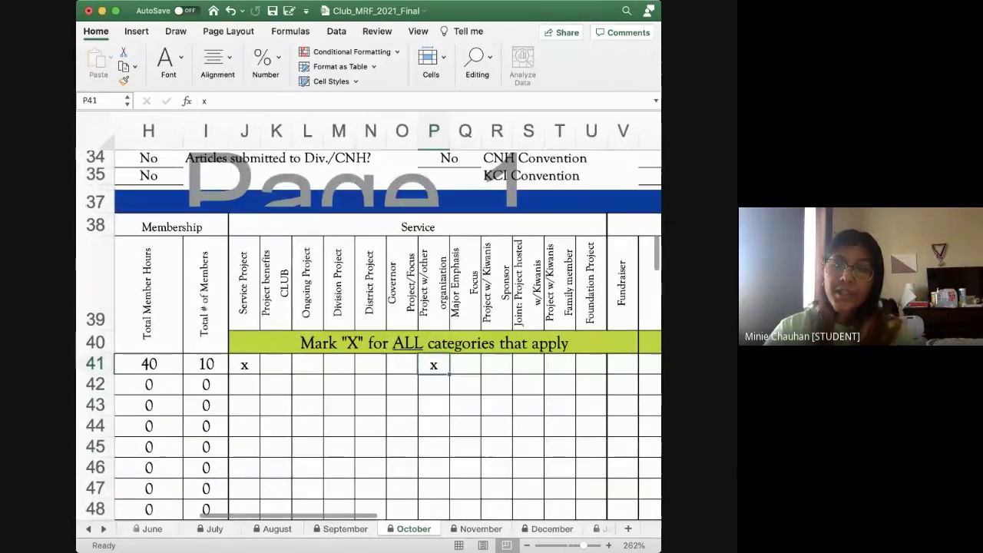
{"action": "scroll", "coordinate": [368, 322], "scroll_direction": "right", "scroll_amount": 2}
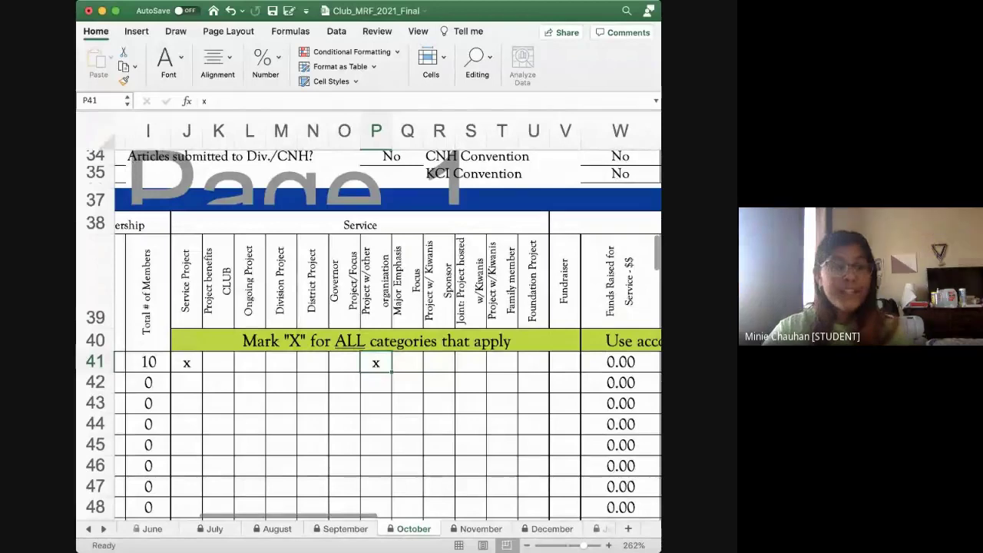
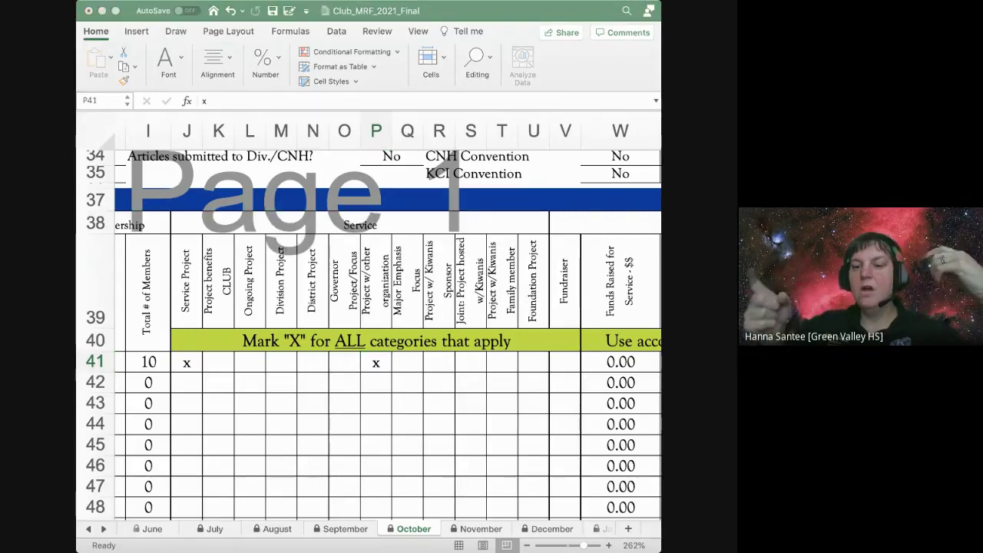
Enter 'brew tea' in B42 as the second October project, then go to its member hours
{"action": "key", "text": "super+Tab"}
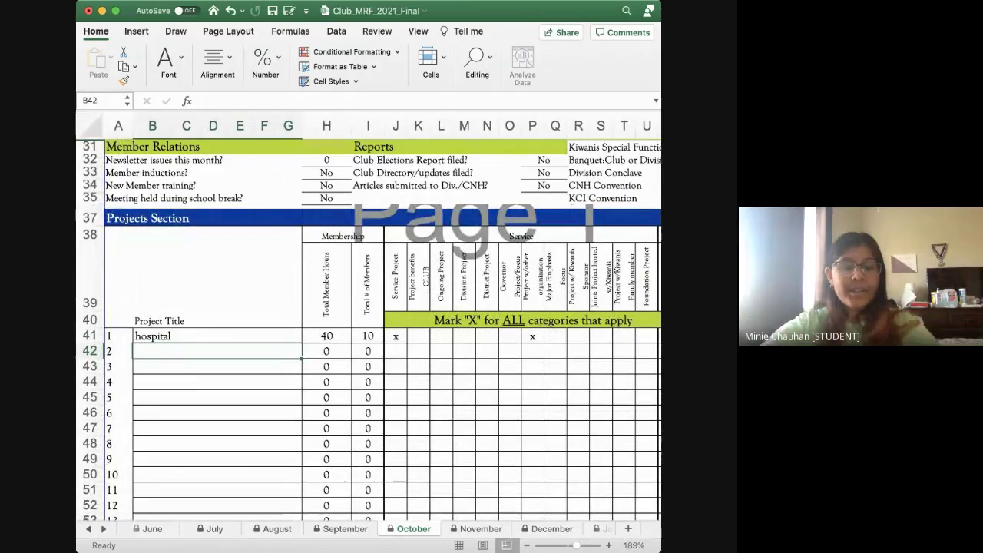
{"action": "type", "text": "bre"}
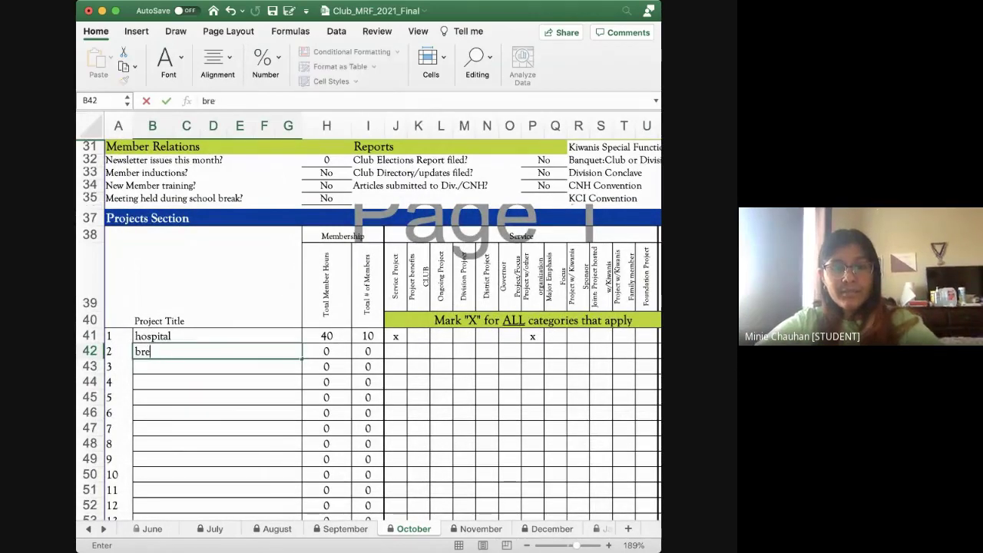
{"action": "type", "text": "w tea"}
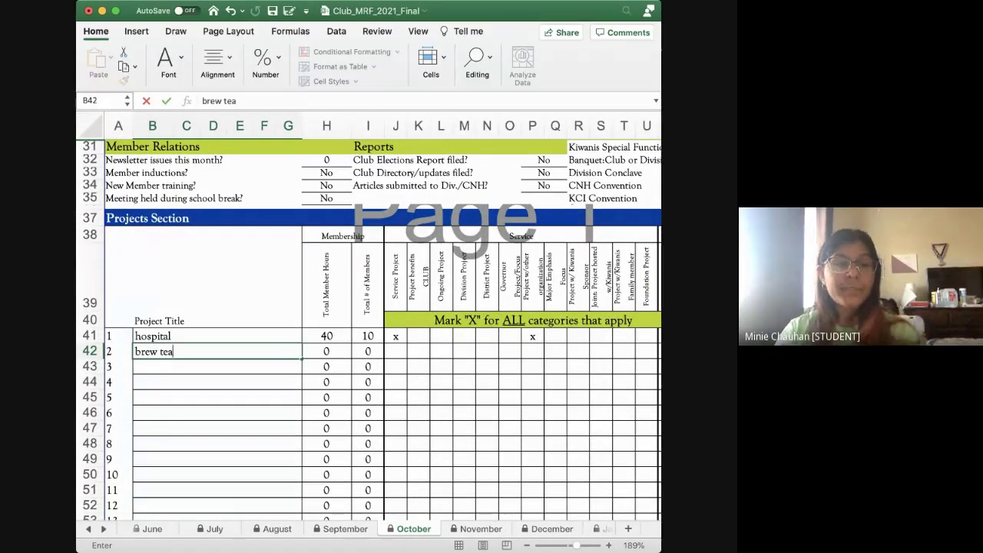
{"action": "key", "text": "Return"}
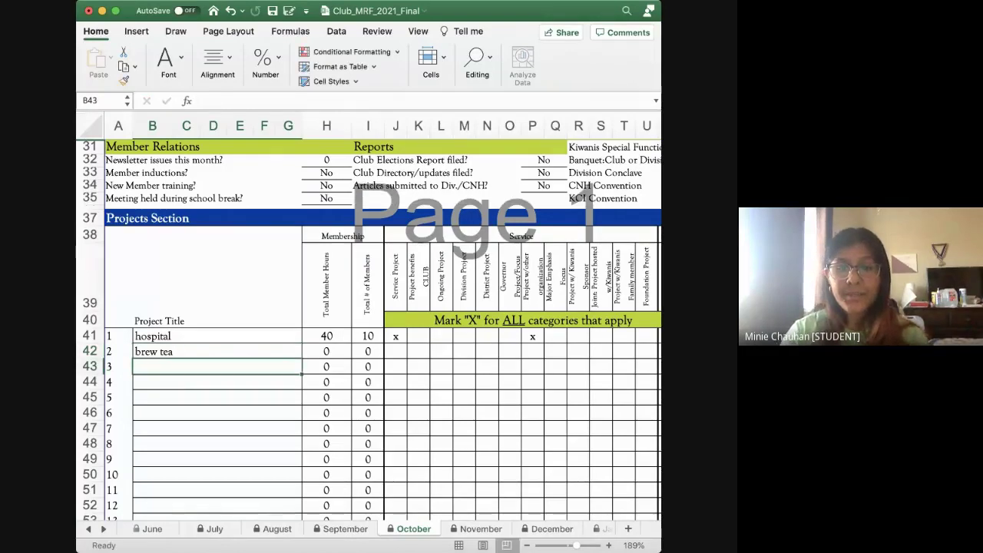
{"action": "left_click", "coordinate": [326, 351]}
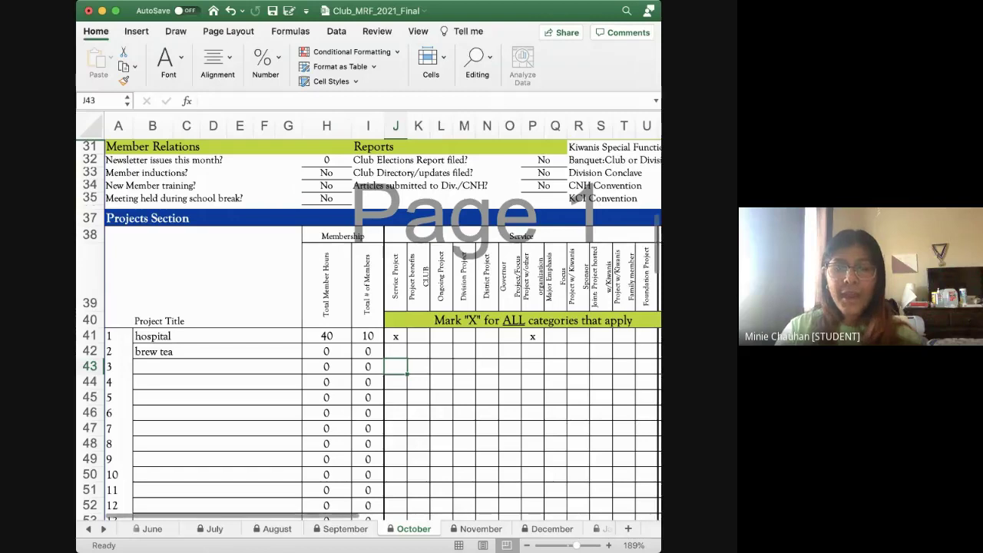
Put an 'x' in brew tea's Fundraiser cell V42
{"action": "left_click", "coordinate": [395, 366]}
{"action": "scroll", "coordinate": [368, 323], "scroll_direction": "right", "scroll_amount": 5}
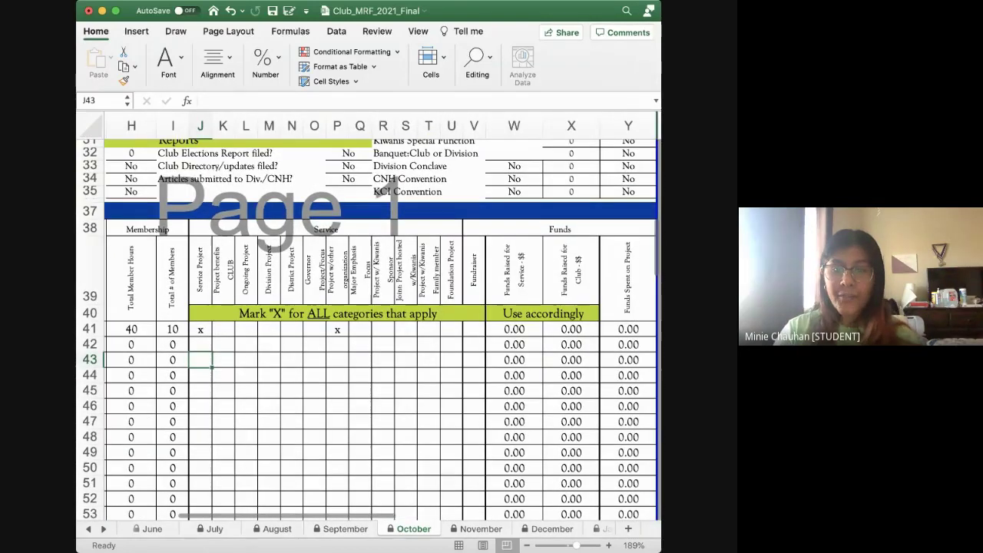
{"action": "left_click", "coordinate": [474, 344]}
{"action": "type", "text": "x"}
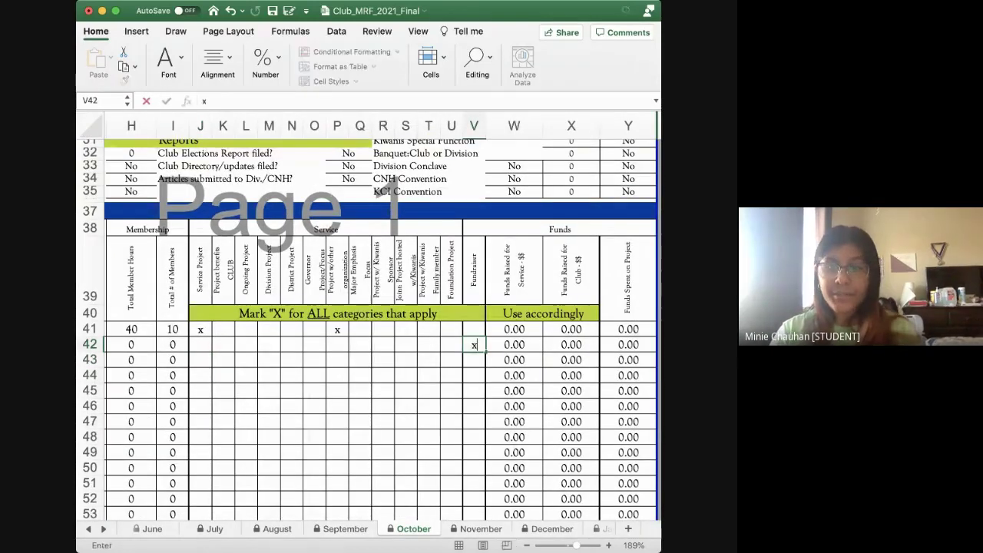
{"action": "key", "text": "Tab"}
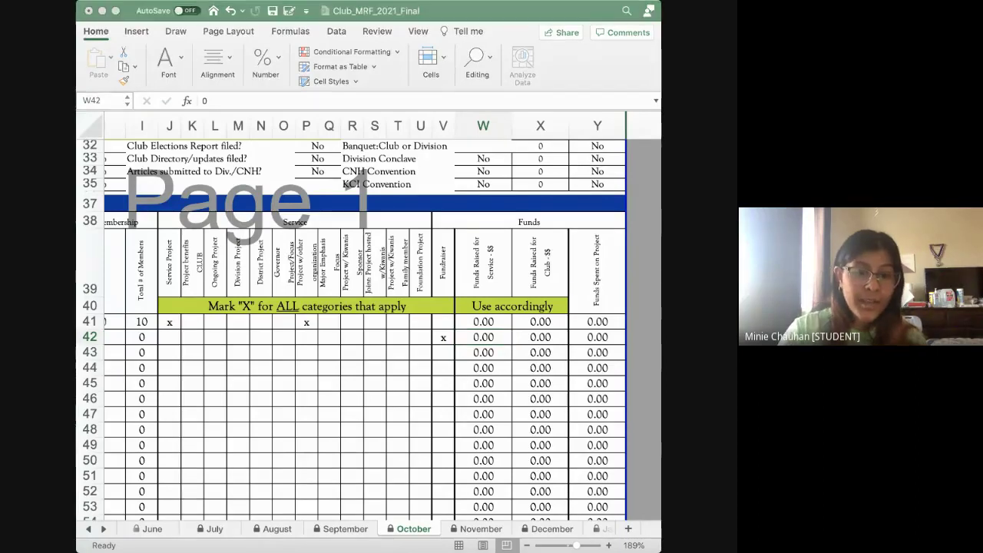
{"action": "scroll", "coordinate": [369, 322], "scroll_direction": "left", "scroll_amount": 1}
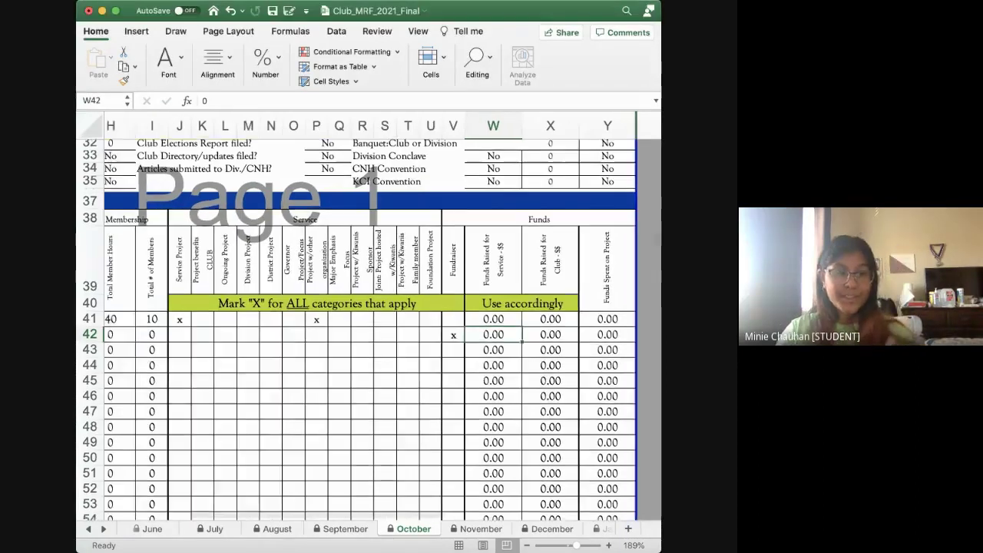
{"action": "scroll", "coordinate": [369, 322], "scroll_direction": "left", "scroll_amount": 1}
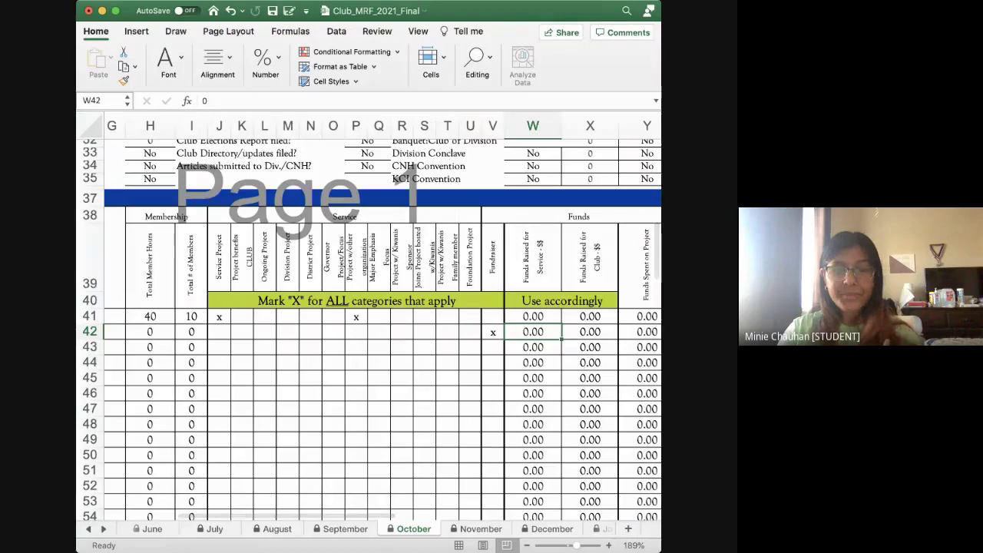
{"action": "scroll", "coordinate": [369, 322], "scroll_direction": "right", "scroll_amount": 2}
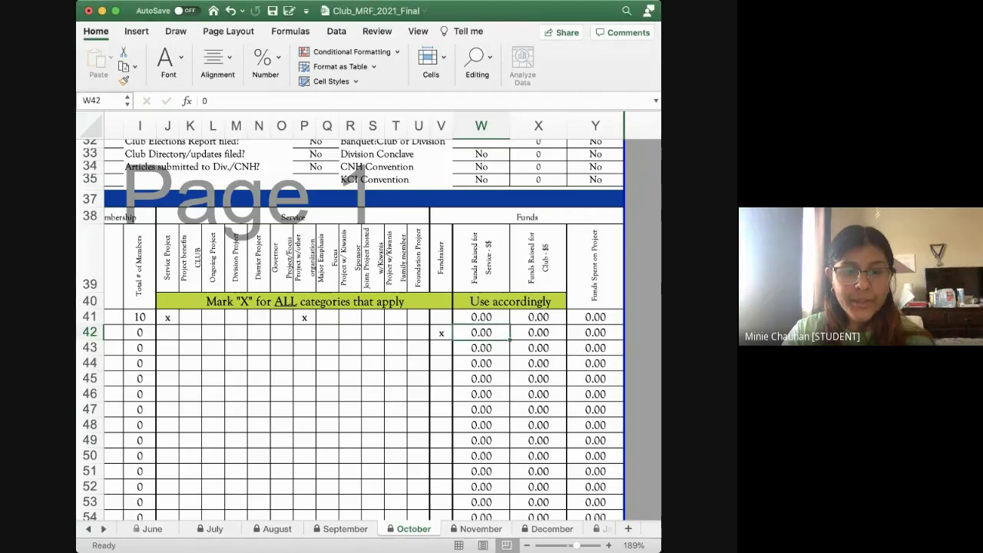
{"action": "scroll", "coordinate": [368, 322], "scroll_direction": "left", "scroll_amount": 10}
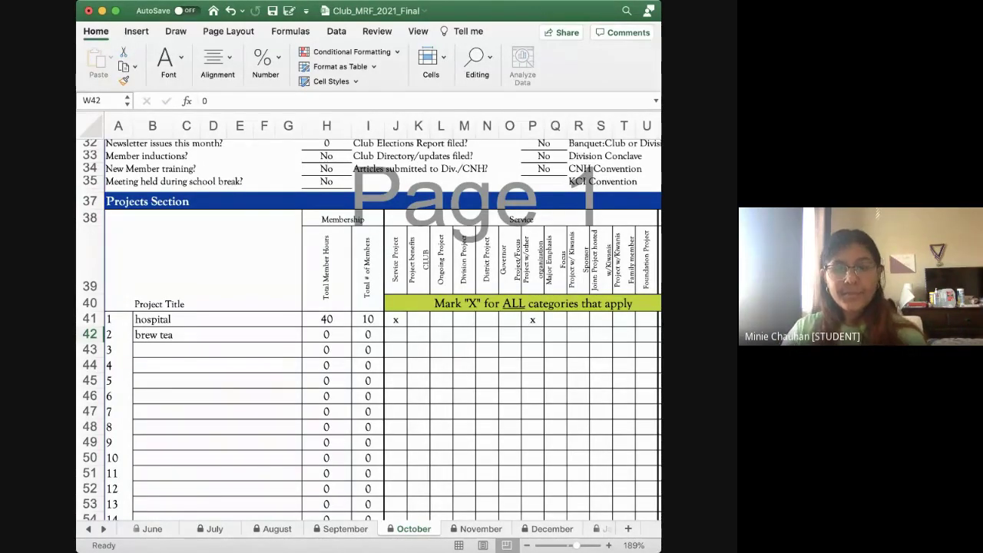
{"action": "scroll", "coordinate": [373, 326], "scroll_direction": "right", "scroll_amount": 3}
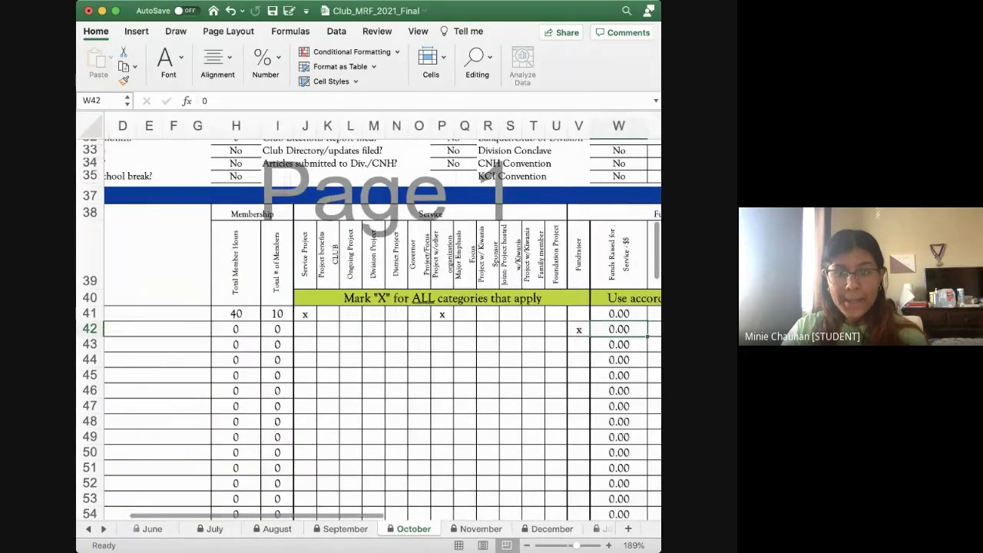
{"action": "scroll", "coordinate": [382, 321], "scroll_direction": "right", "scroll_amount": 1}
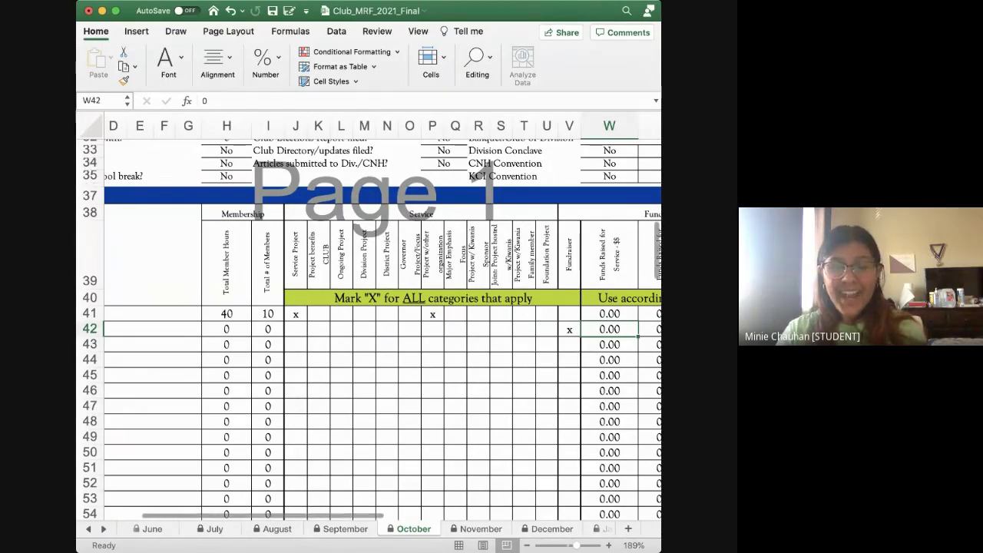
{"action": "scroll", "coordinate": [368, 322], "scroll_direction": "right", "scroll_amount": 2}
{"action": "scroll", "coordinate": [368, 323], "scroll_direction": "down", "scroll_amount": 1}
{"action": "scroll", "coordinate": [368, 322], "scroll_direction": "right", "scroll_amount": 1}
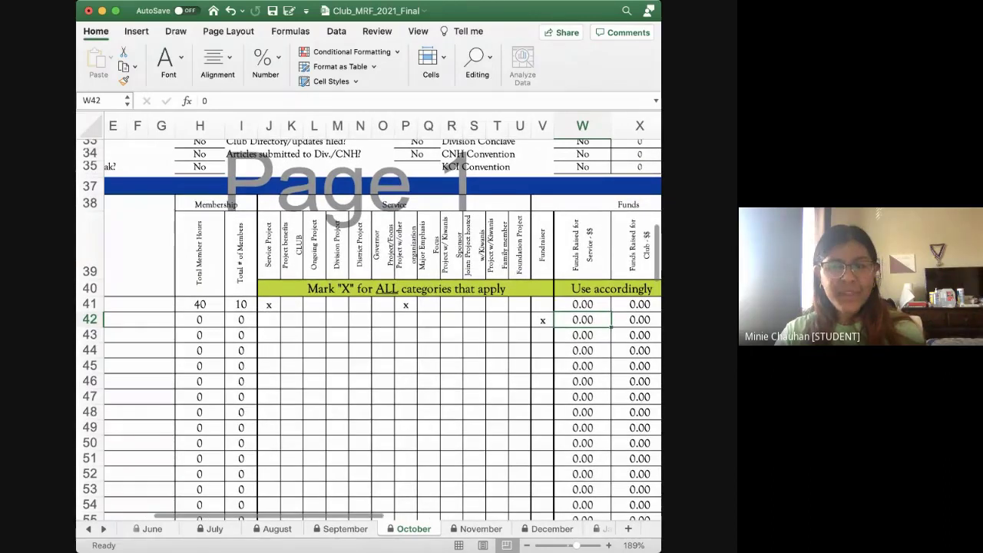
{"action": "scroll", "coordinate": [369, 322], "scroll_direction": "left", "scroll_amount": 1}
{"action": "scroll", "coordinate": [369, 322], "scroll_direction": "up", "scroll_amount": 1}
{"action": "key", "text": "Left"}
{"action": "key", "text": "Left"}
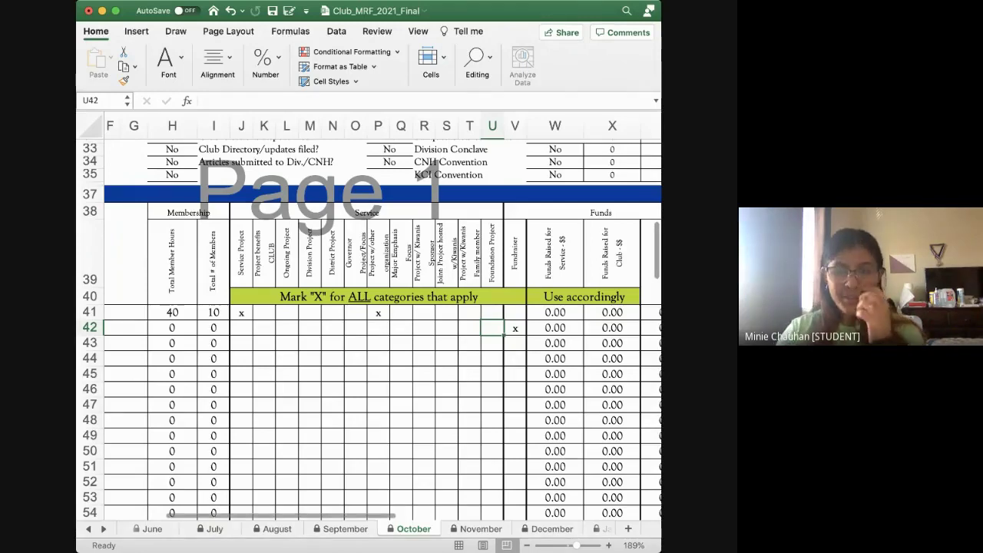
{"action": "scroll", "coordinate": [368, 322], "scroll_direction": "right", "scroll_amount": 3}
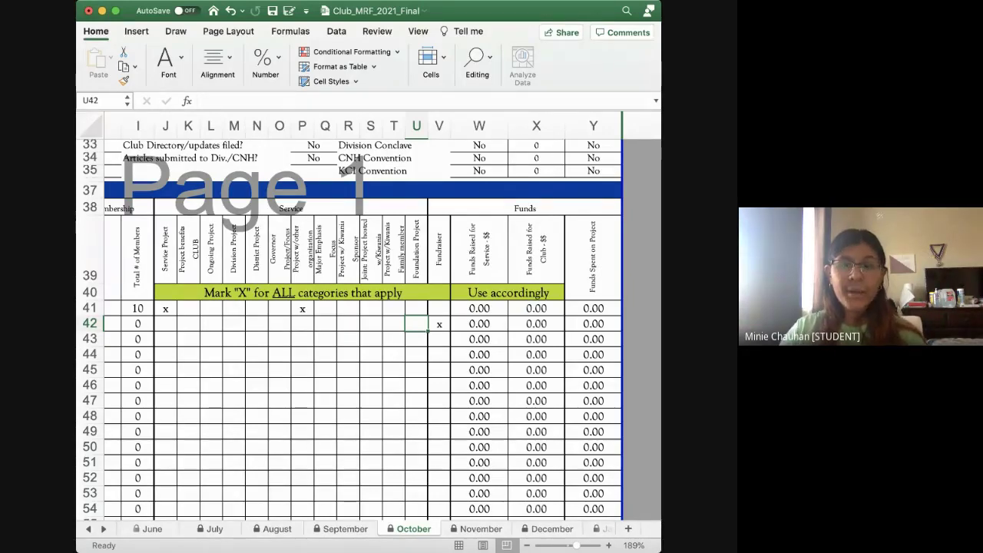
{"action": "scroll", "coordinate": [369, 322], "scroll_direction": "down", "scroll_amount": 5}
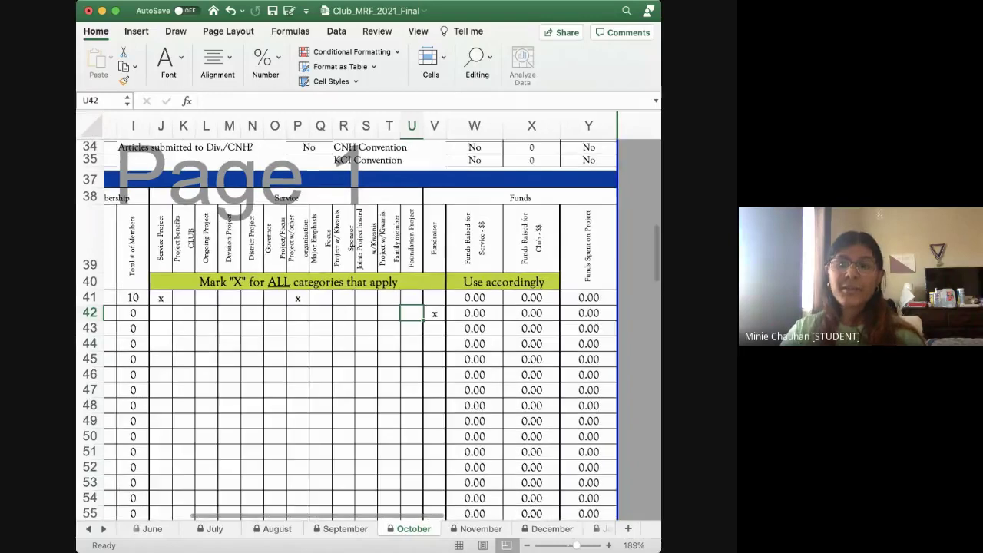
{"action": "scroll", "coordinate": [368, 322], "scroll_direction": "left", "scroll_amount": 1}
{"action": "scroll", "coordinate": [368, 322], "scroll_direction": "left", "scroll_amount": 5}
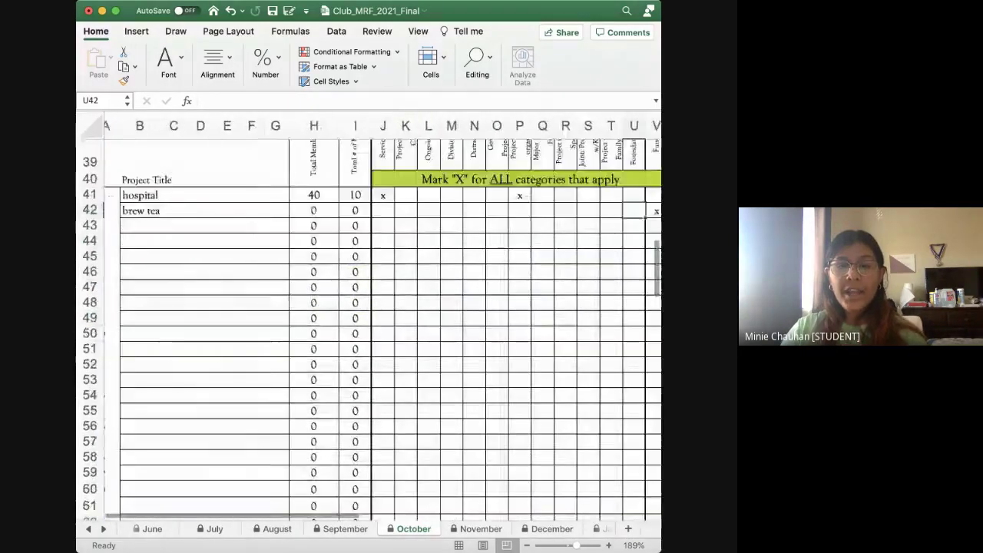
{"action": "scroll", "coordinate": [369, 323], "scroll_direction": "down", "scroll_amount": 10}
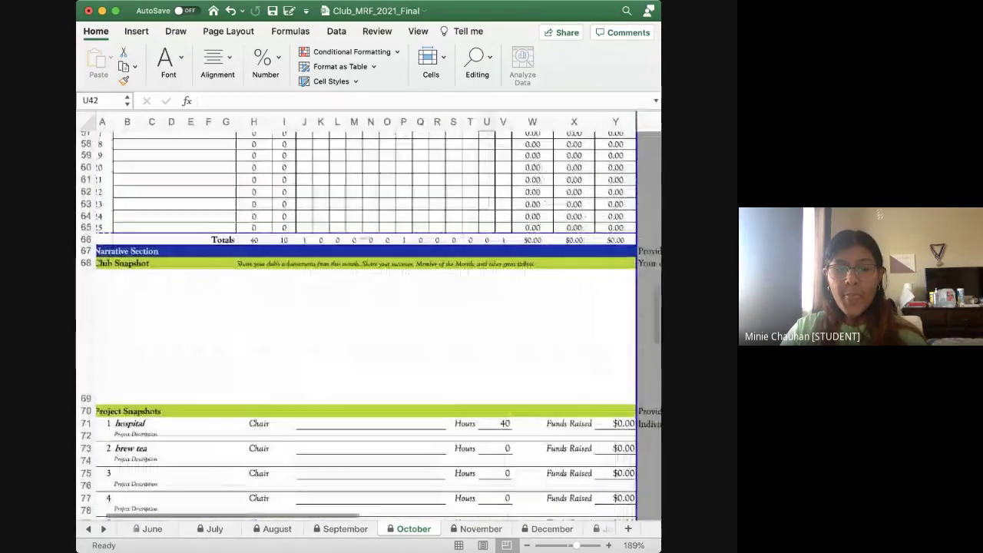
{"action": "scroll", "coordinate": [368, 322], "scroll_direction": "up", "scroll_amount": 2}
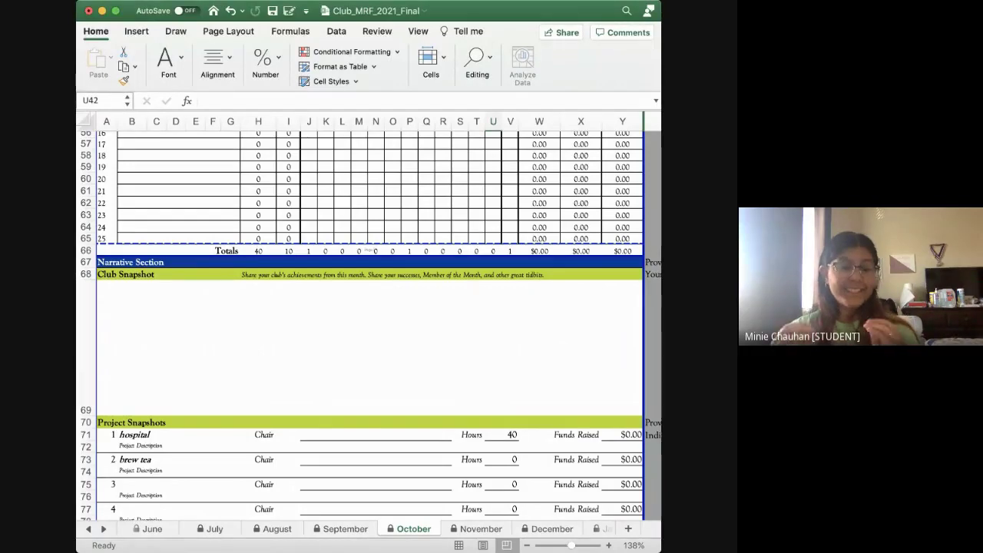
{"action": "scroll", "coordinate": [368, 330], "scroll_direction": "up", "scroll_amount": 1}
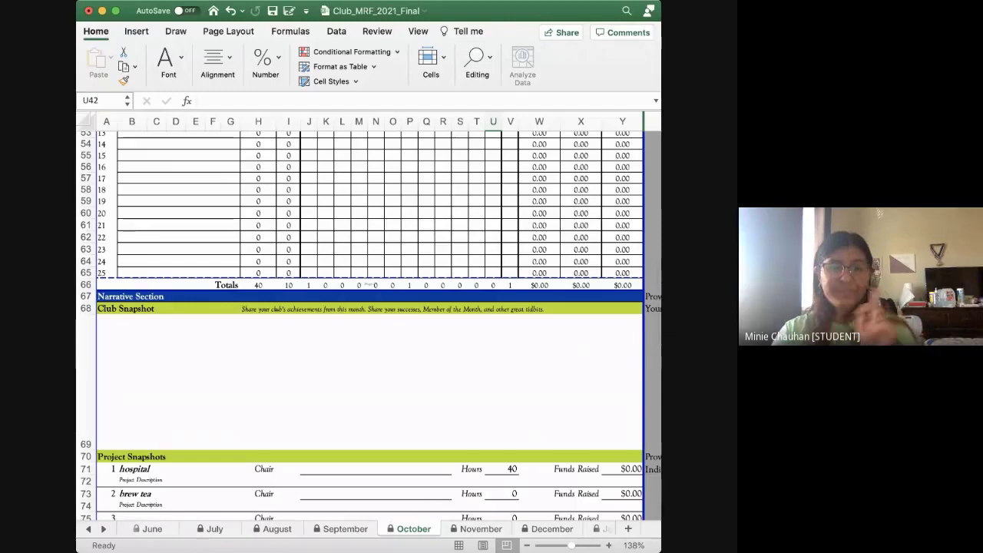
{"action": "left_click", "coordinate": [368, 380]}
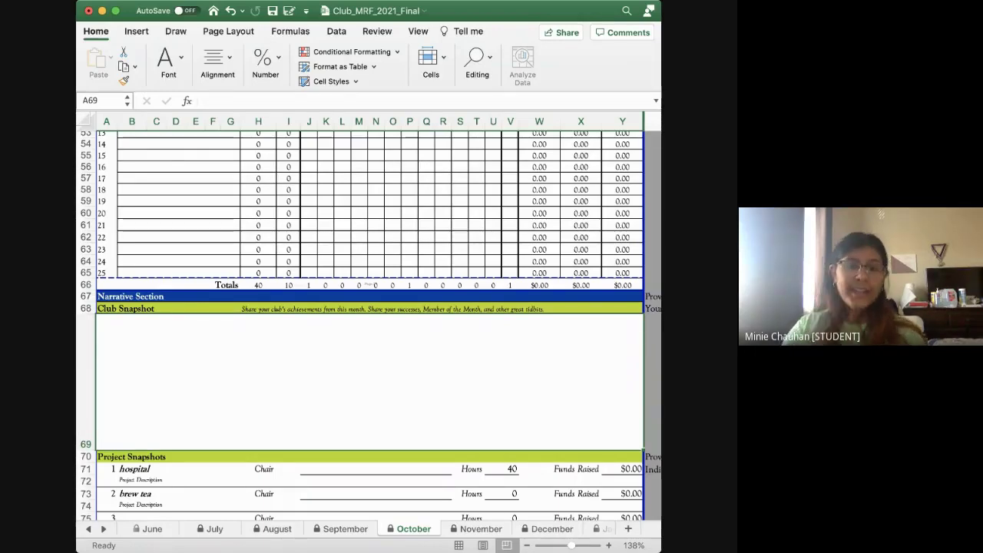
{"action": "scroll", "coordinate": [368, 322], "scroll_direction": "down", "scroll_amount": 4}
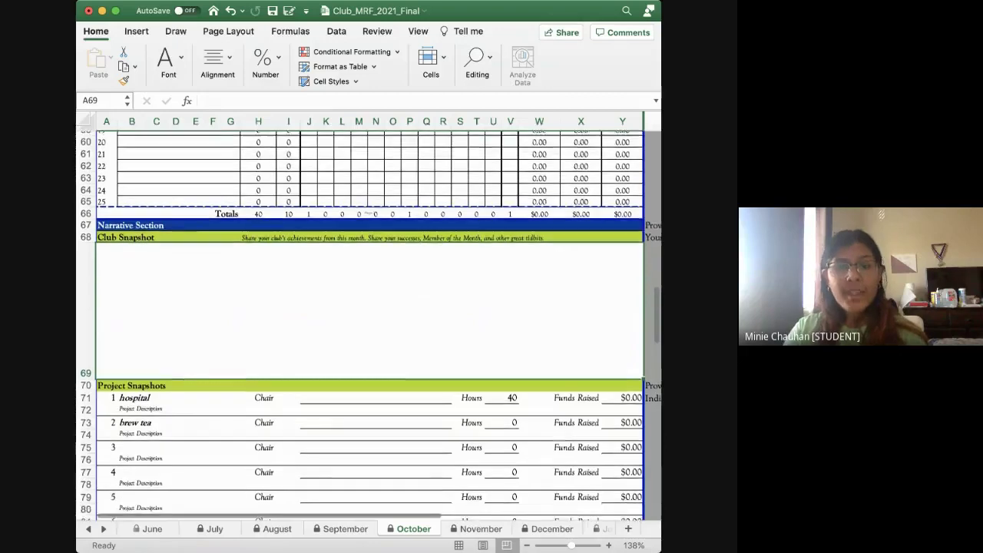
{"action": "scroll", "coordinate": [368, 322], "scroll_direction": "down", "scroll_amount": 2}
{"action": "scroll", "coordinate": [368, 322], "scroll_direction": "up", "scroll_amount": 1}
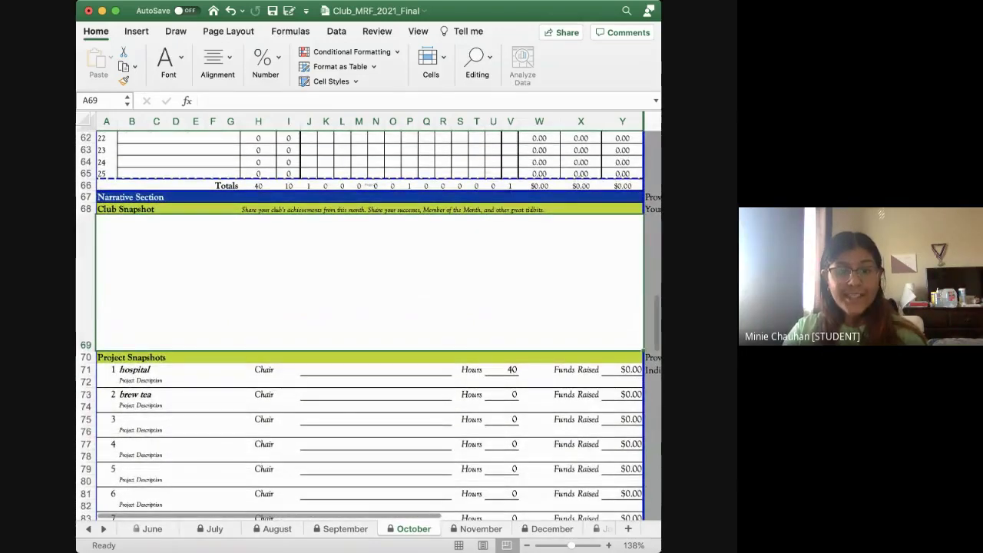
{"action": "scroll", "coordinate": [368, 315], "scroll_direction": "up", "scroll_amount": 1}
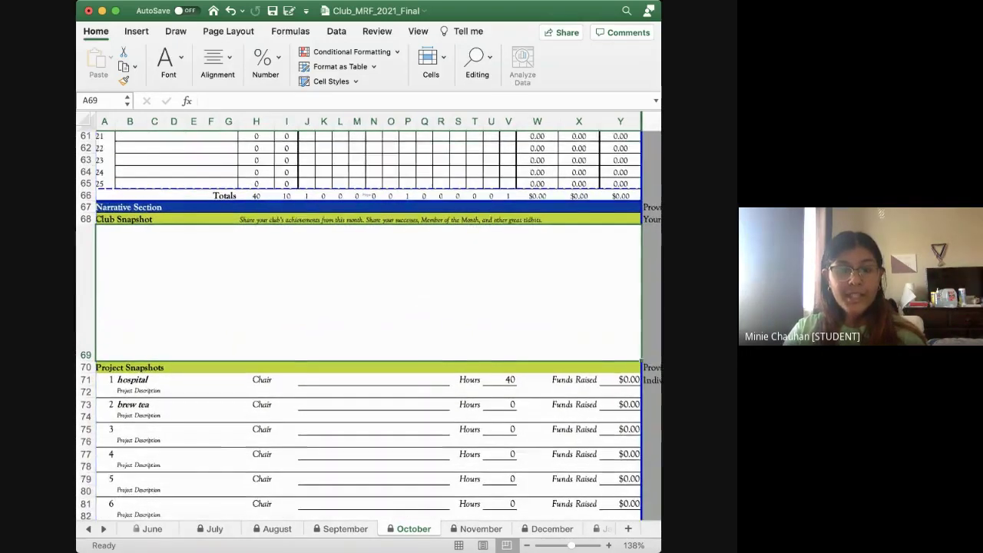
{"action": "scroll", "coordinate": [368, 322], "scroll_direction": "up", "scroll_amount": 10}
{"action": "scroll", "coordinate": [369, 323], "scroll_direction": "down", "scroll_amount": 11}
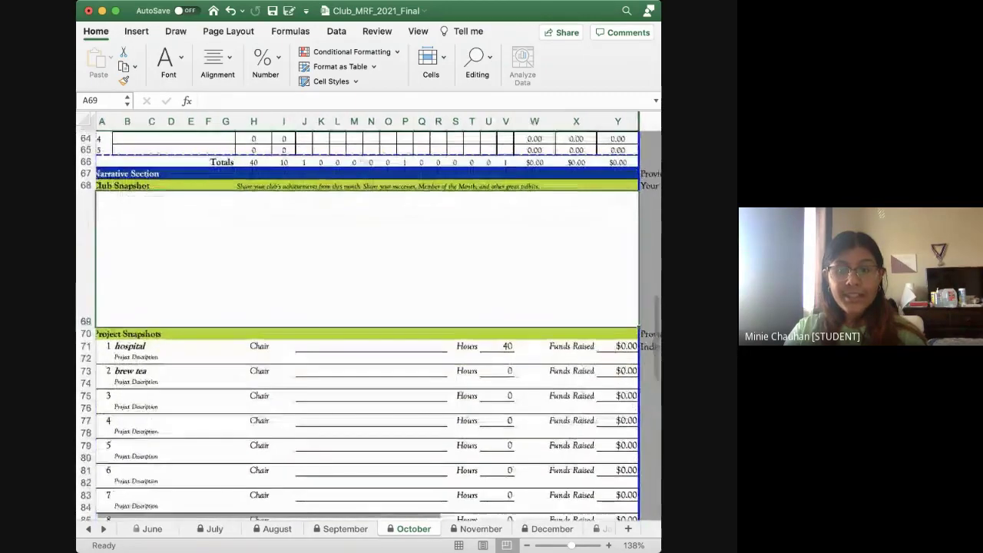
Enter 2 in brew tea's funds-raised cell W42 so it shows $20.00
{"action": "scroll", "coordinate": [369, 322], "scroll_direction": "up", "scroll_amount": 10}
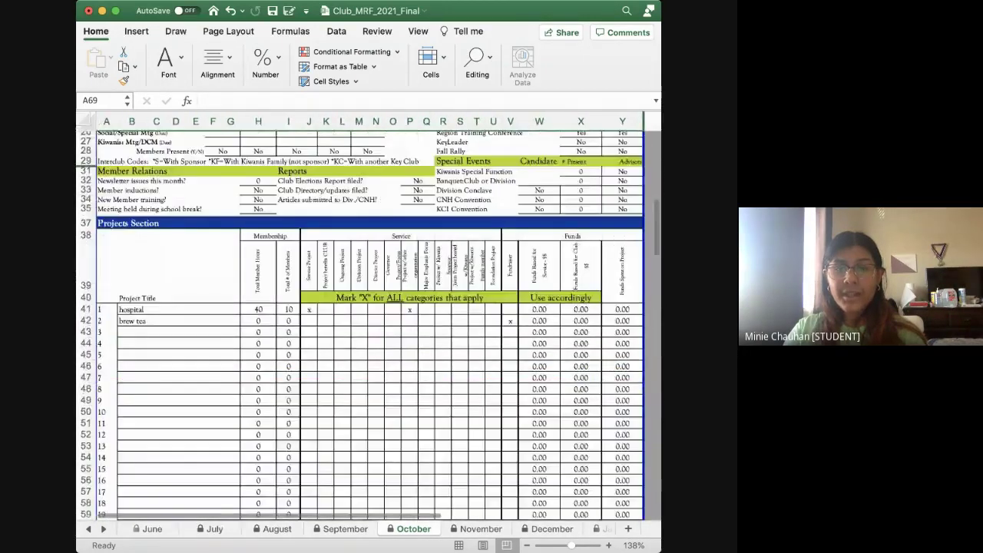
{"action": "left_click", "coordinate": [524, 319]}
{"action": "type", "text": "20"}
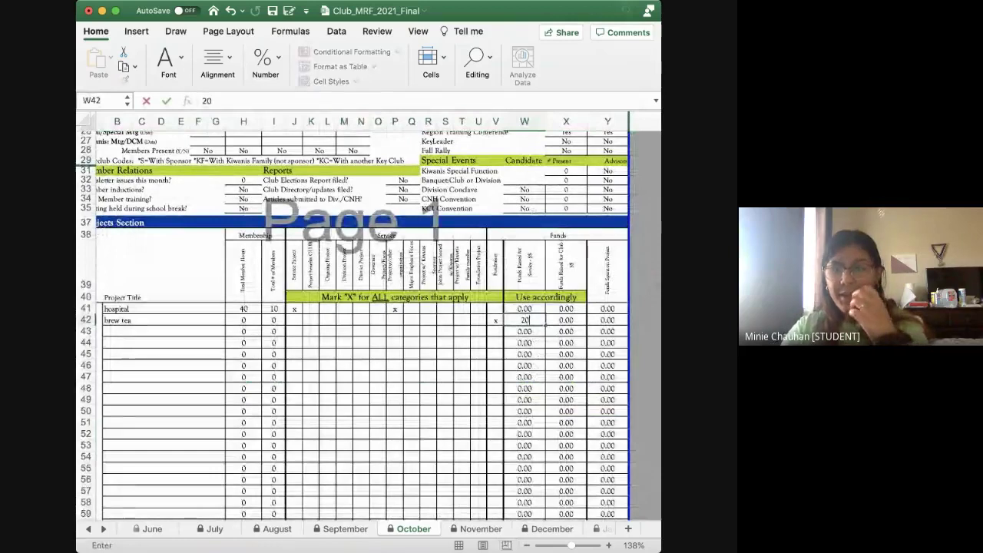
{"action": "left_click", "coordinate": [462, 319]}
Enter 'west cta kc' as brew tea's chair in J73
{"action": "scroll", "coordinate": [368, 323], "scroll_direction": "down", "scroll_amount": 10}
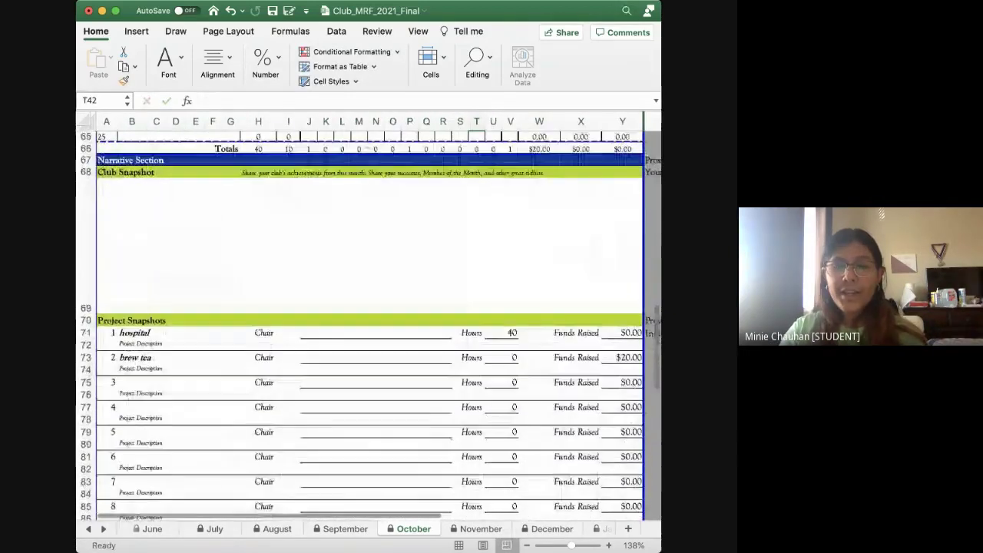
{"action": "scroll", "coordinate": [368, 323], "scroll_direction": "right", "scroll_amount": 2}
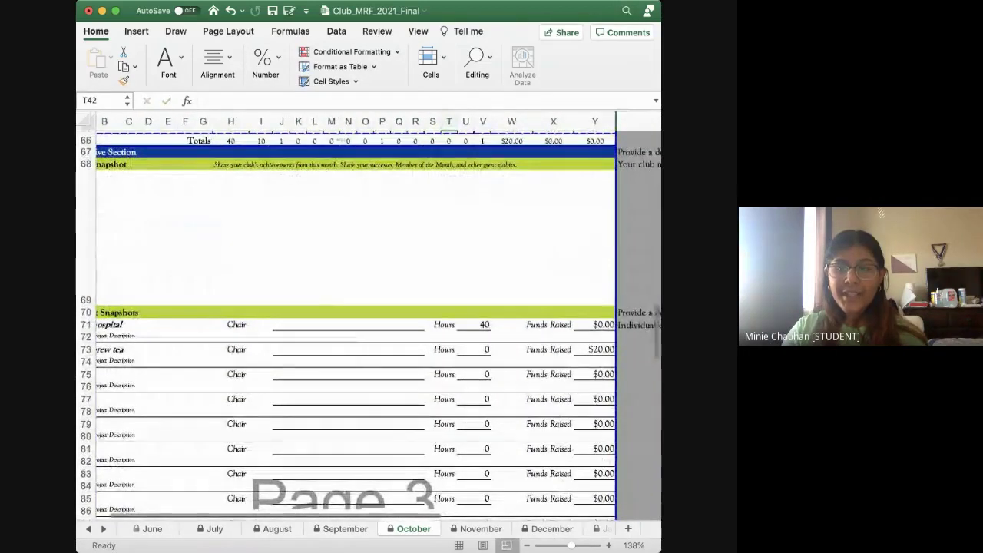
{"action": "scroll", "coordinate": [368, 322], "scroll_direction": "left", "scroll_amount": 2}
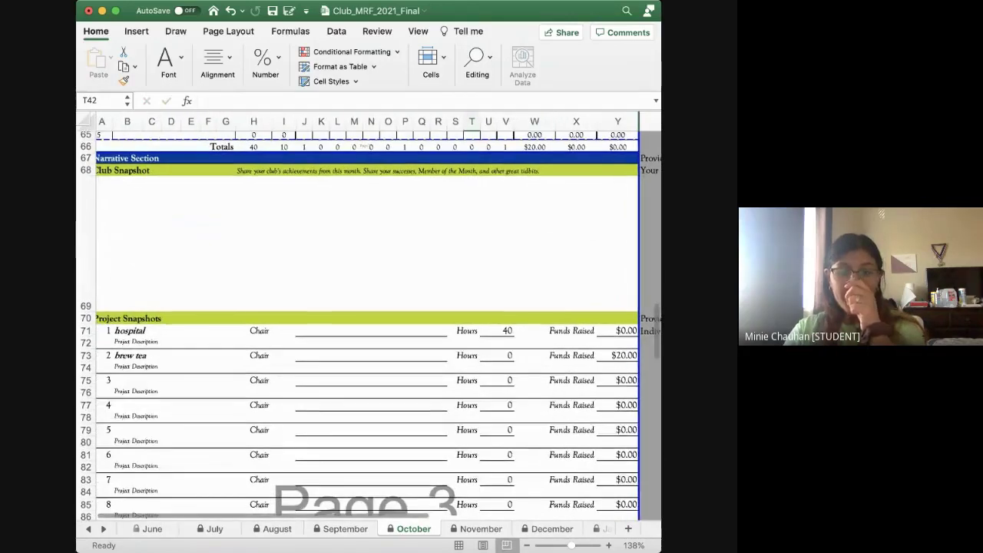
{"action": "left_click", "coordinate": [406, 175]}
{"action": "left_click", "coordinate": [371, 330]}
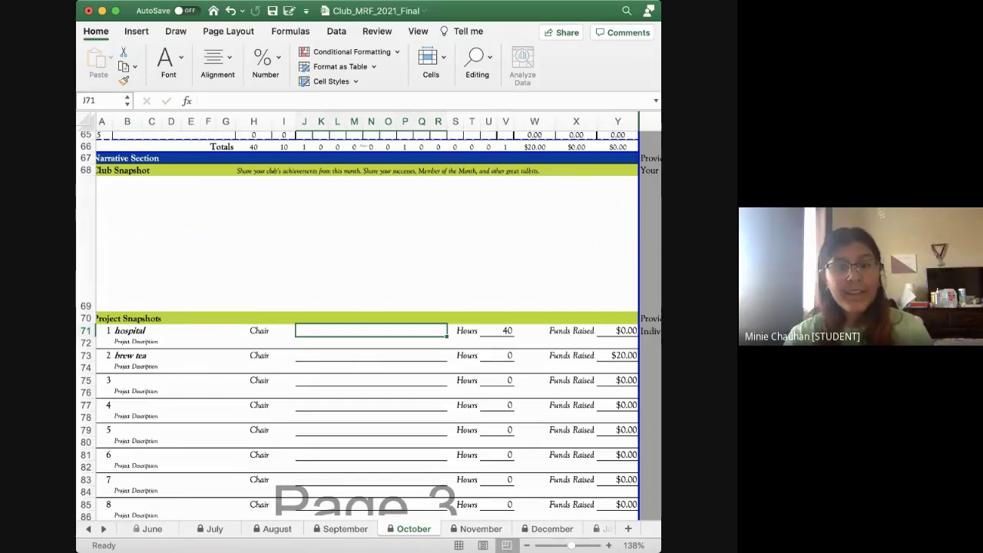
{"action": "left_click", "coordinate": [371, 355]}
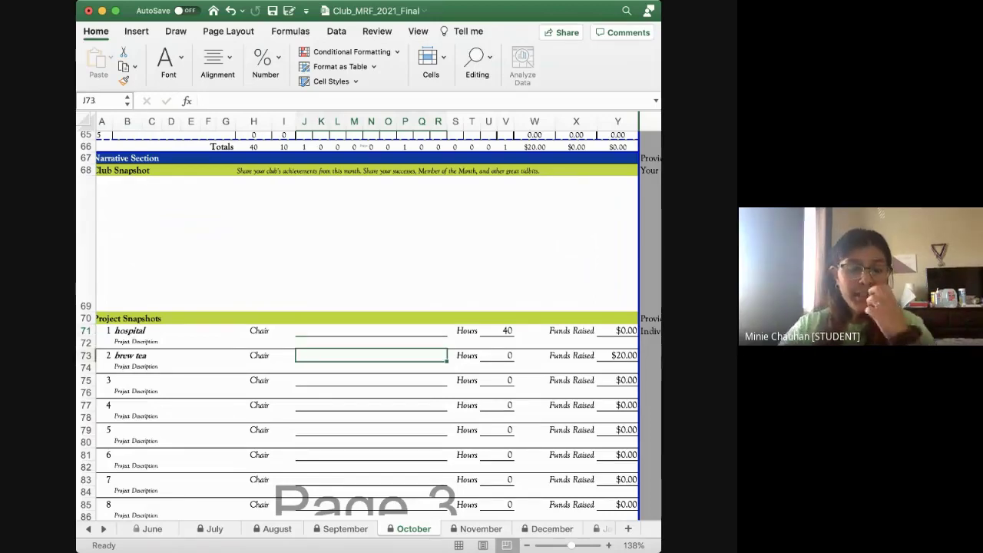
{"action": "type", "text": "west ct"}
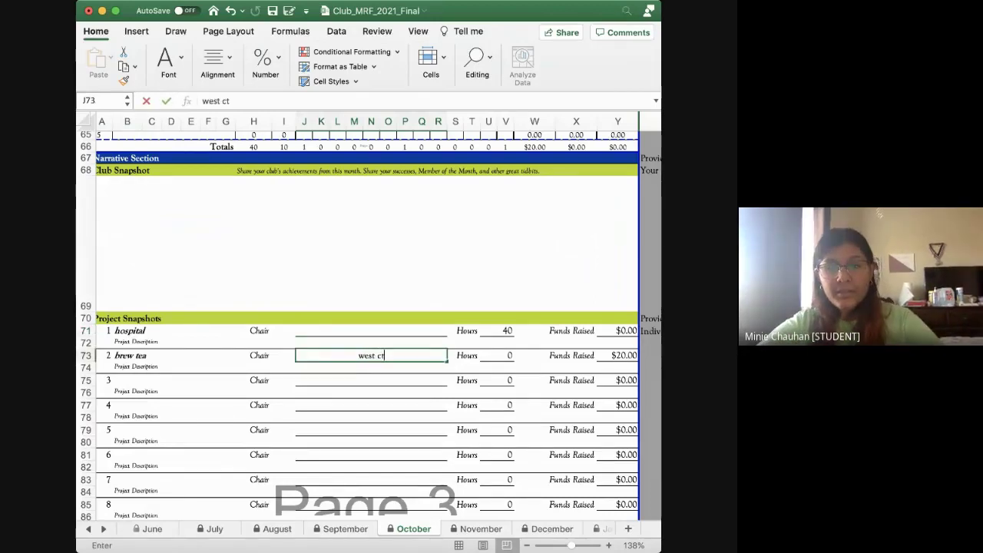
{"action": "type", "text": "a kc"}
{"action": "key", "text": "Return"}
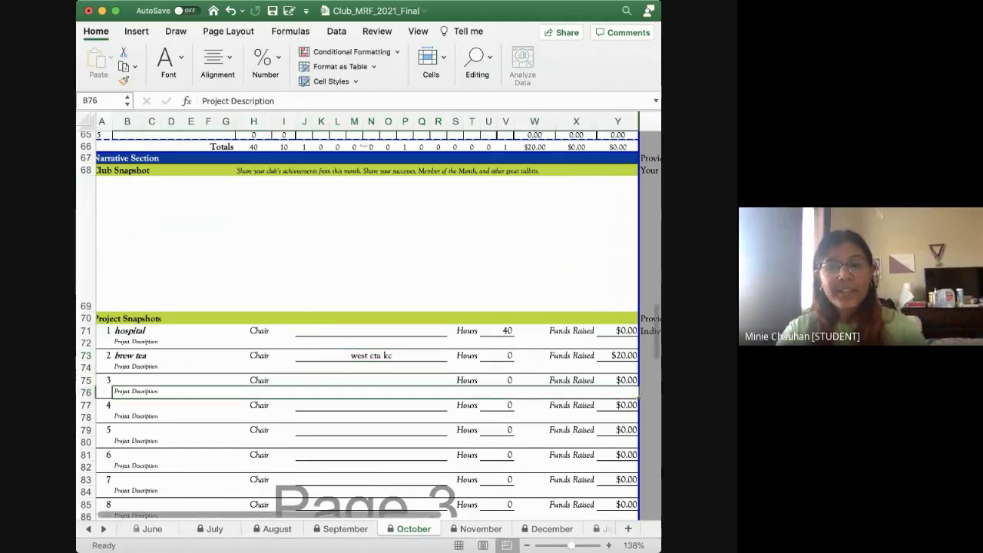
{"action": "left_click", "coordinate": [370, 355]}
{"action": "left_click", "coordinate": [370, 330]}
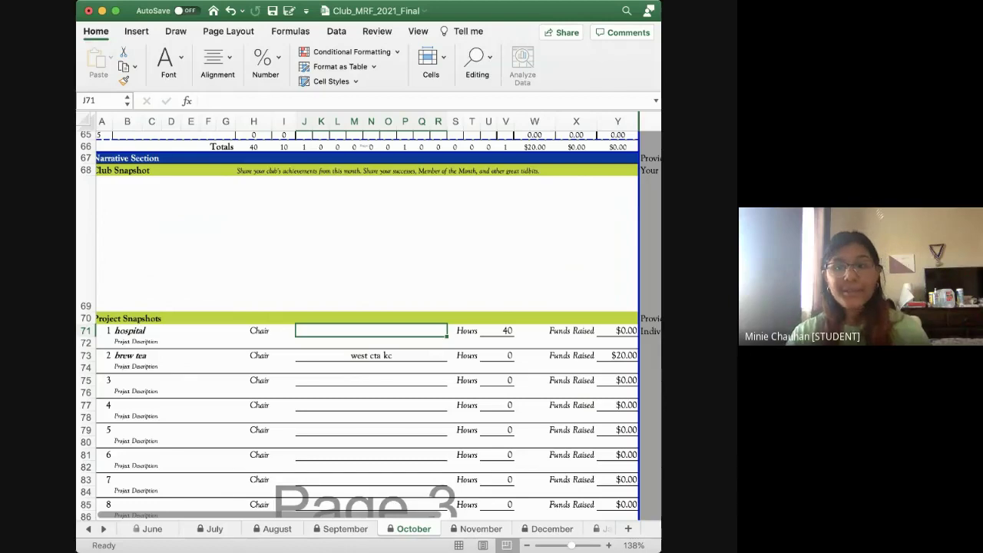
{"action": "scroll", "coordinate": [368, 315], "scroll_direction": "down", "scroll_amount": 10}
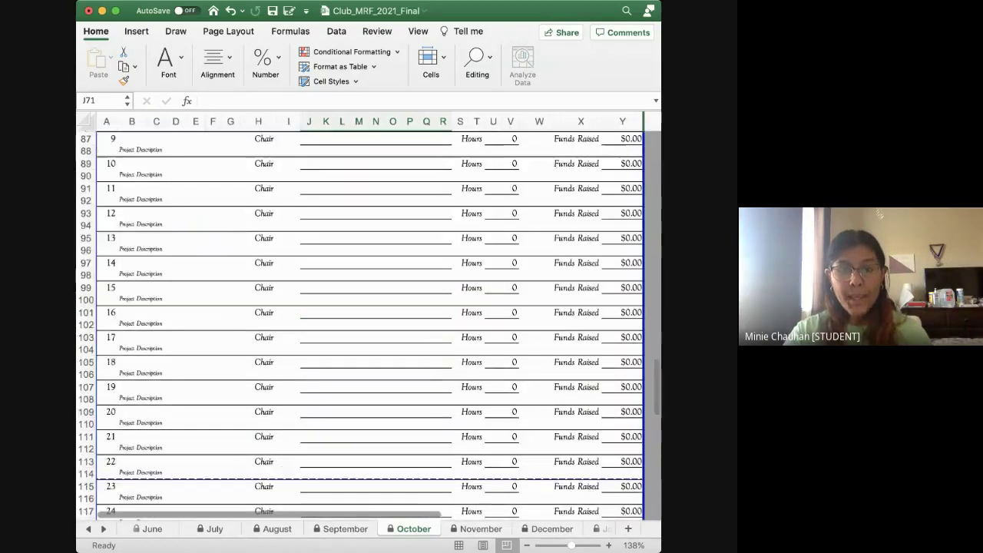
{"action": "scroll", "coordinate": [369, 299], "scroll_direction": "up", "scroll_amount": 1}
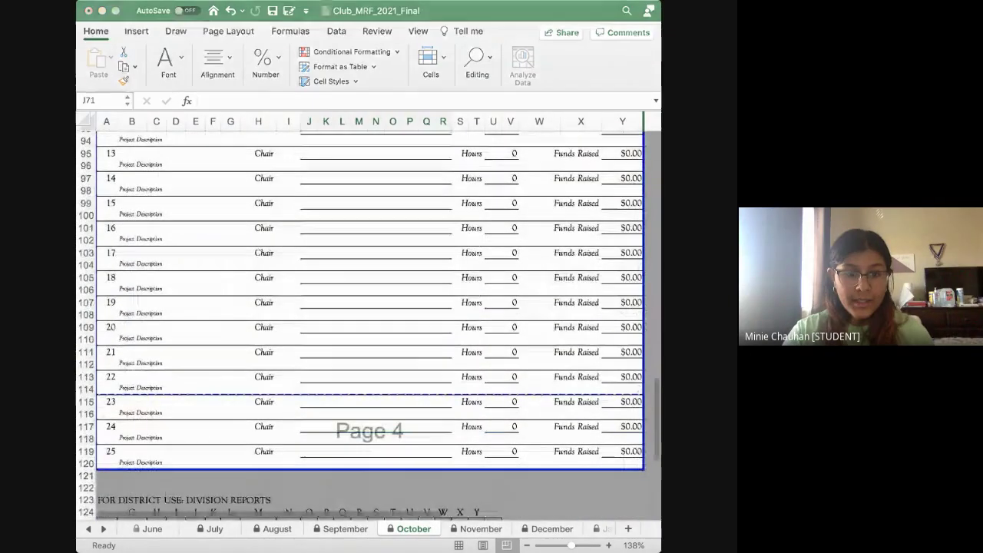
{"action": "scroll", "coordinate": [368, 322], "scroll_direction": "up", "scroll_amount": 10}
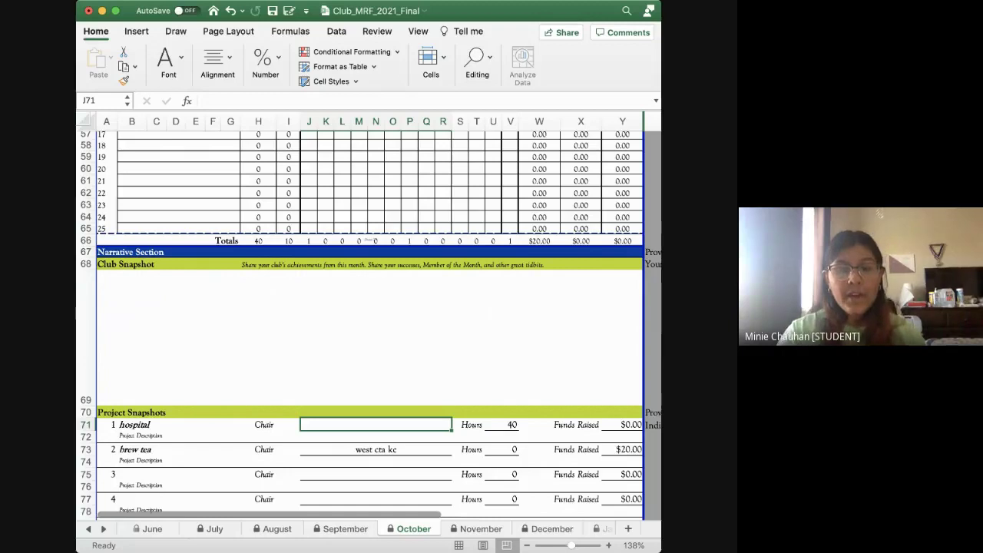
{"action": "scroll", "coordinate": [369, 315], "scroll_direction": "down", "scroll_amount": 3}
{"action": "scroll", "coordinate": [369, 314], "scroll_direction": "down", "scroll_amount": 10}
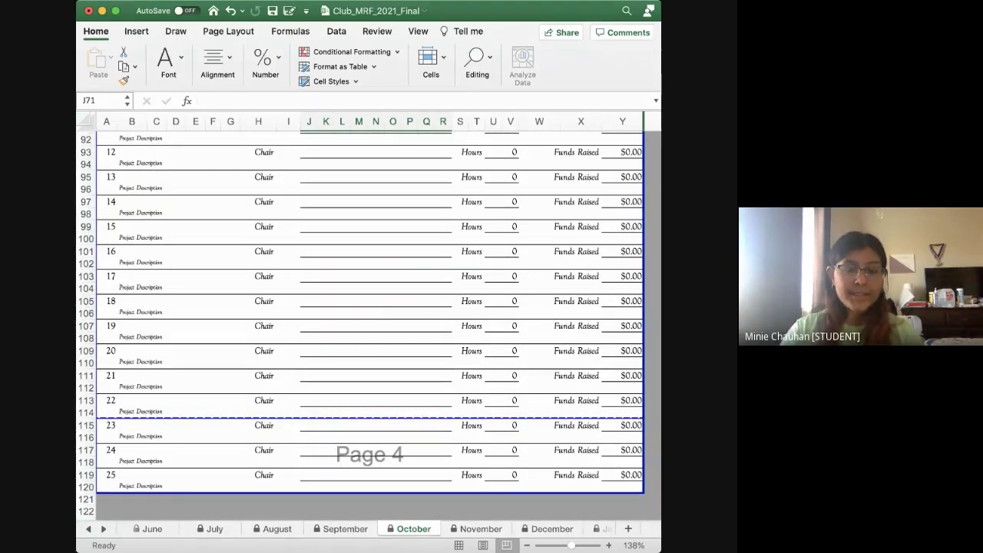
{"action": "scroll", "coordinate": [368, 307], "scroll_direction": "up", "scroll_amount": 10}
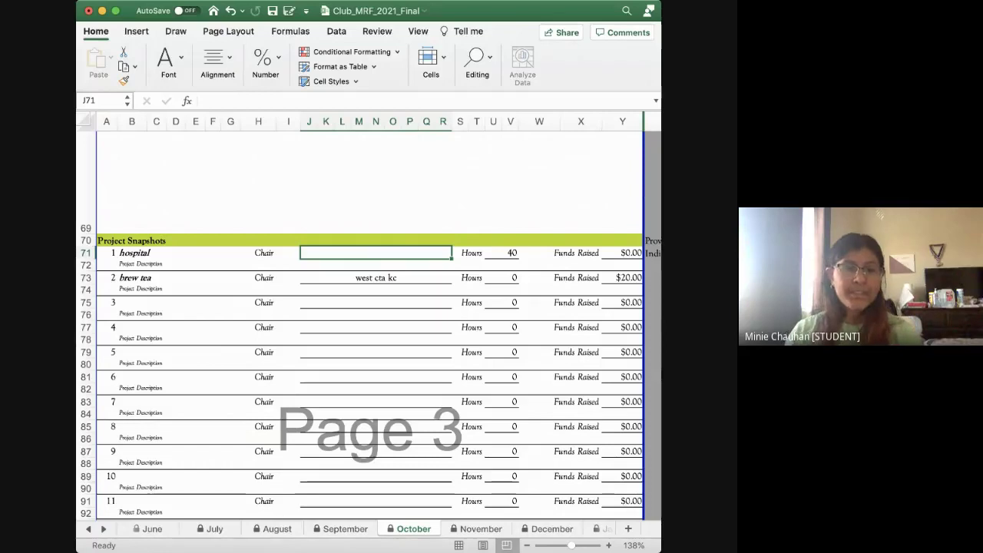
{"action": "key", "text": "super+Tab"}
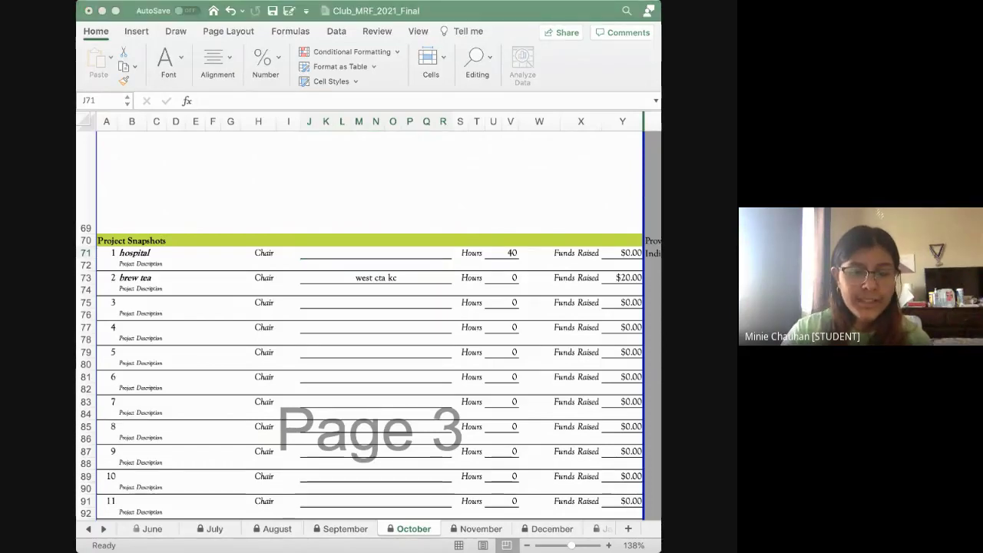
{"action": "key", "text": "super+Tab"}
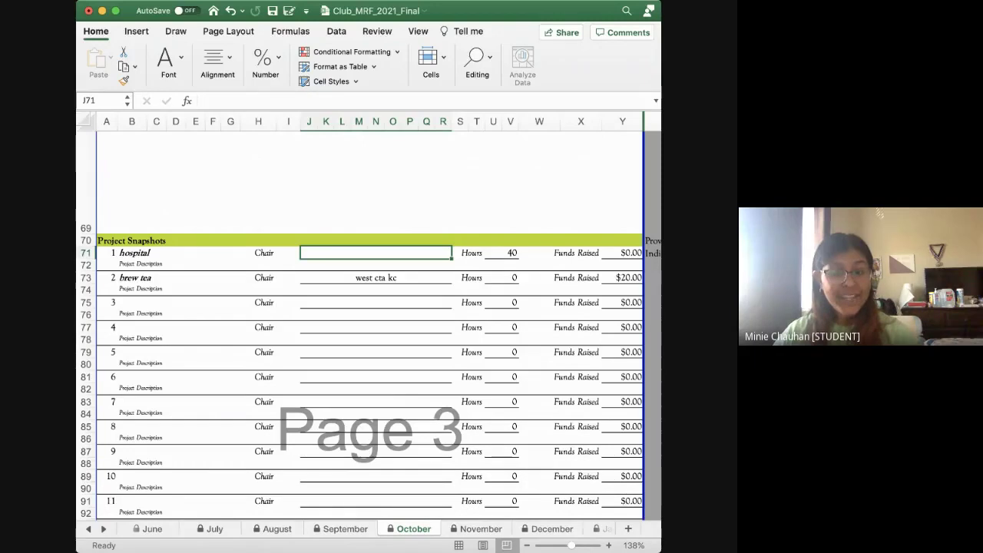
{"action": "scroll", "coordinate": [353, 528], "scroll_direction": "right", "scroll_amount": 3}
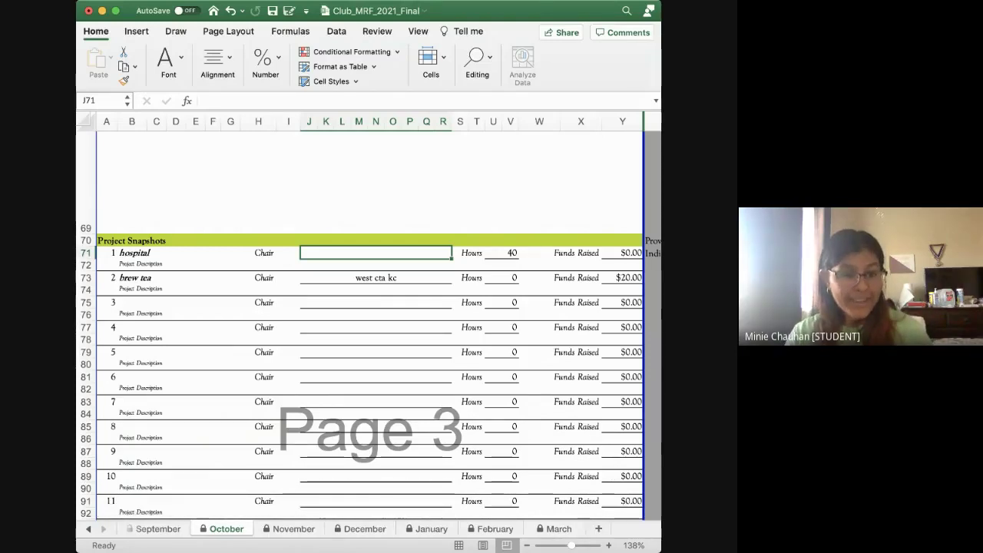
{"action": "scroll", "coordinate": [360, 322], "scroll_direction": "up", "scroll_amount": 15}
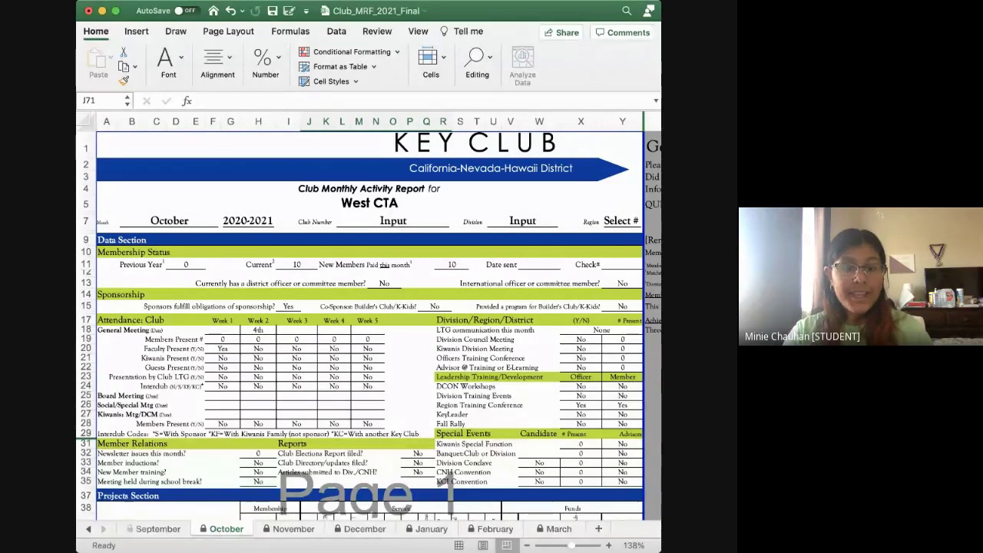
{"action": "left_click", "coordinate": [88, 528]}
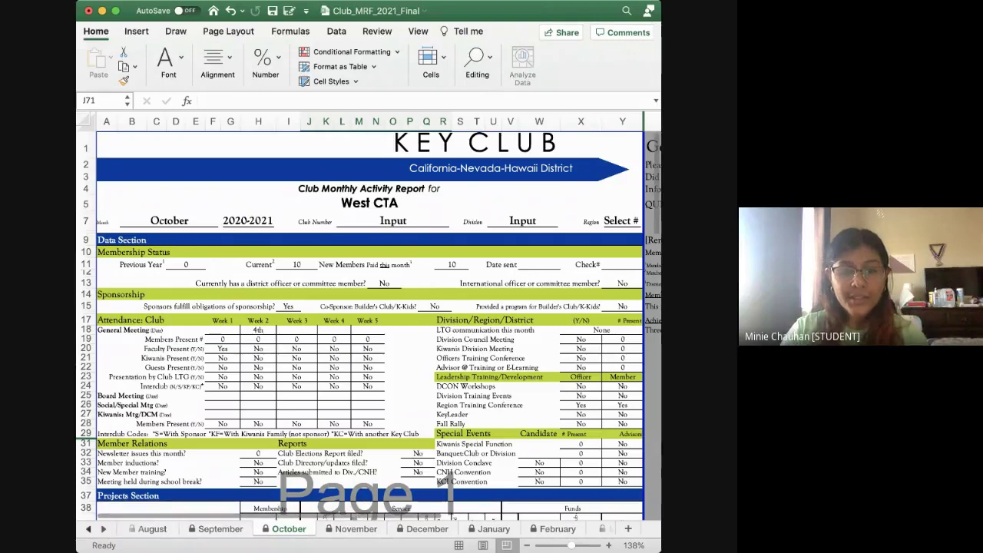
{"action": "scroll", "coordinate": [353, 528], "scroll_direction": "left", "scroll_amount": 5}
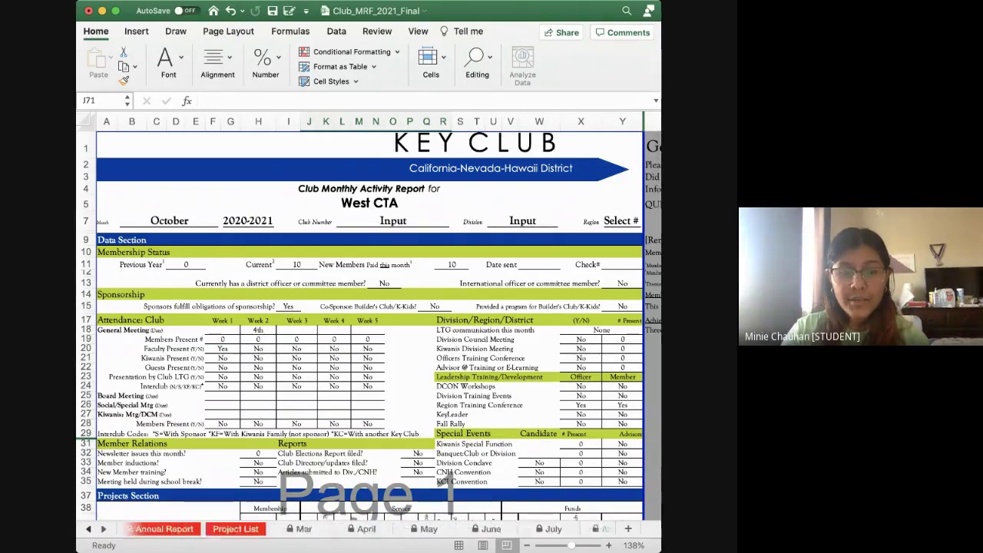
On the Club Roster-Directory sheet, review member columns from Last Name, First across to Paid
{"action": "scroll", "coordinate": [353, 528], "scroll_direction": "left", "scroll_amount": 6}
{"action": "left_click", "coordinate": [234, 528]}
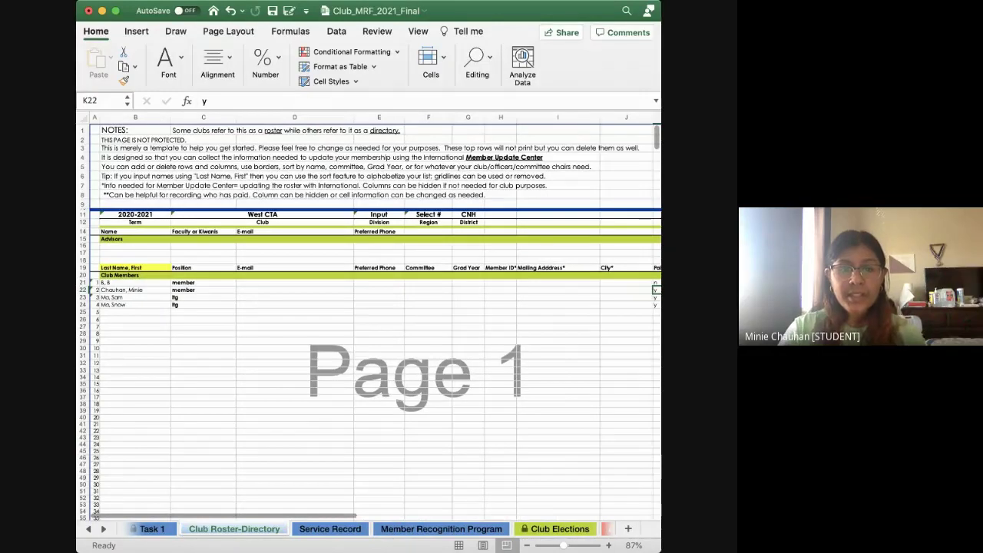
{"action": "left_click", "coordinate": [136, 267]}
{"action": "scroll", "coordinate": [368, 318], "scroll_direction": "right", "scroll_amount": 1}
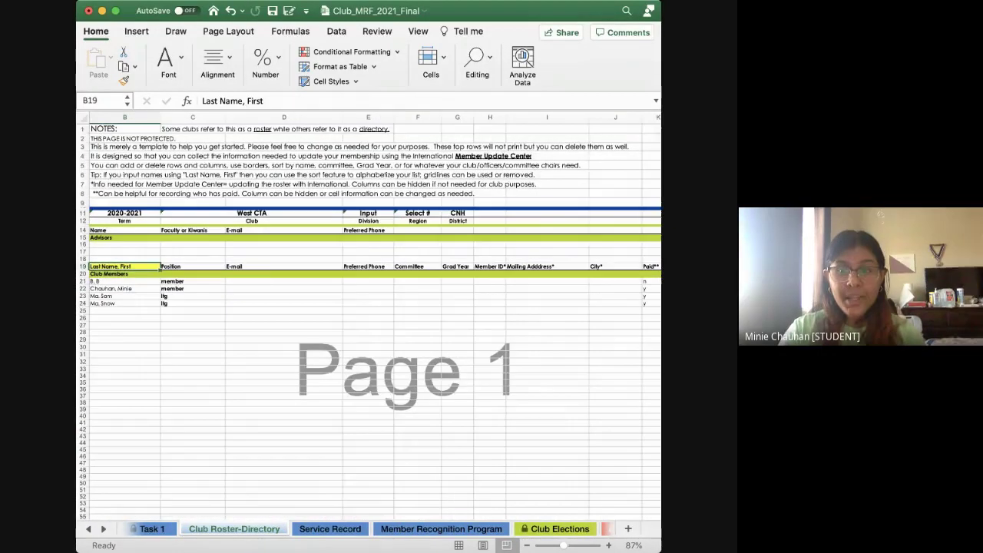
{"action": "scroll", "coordinate": [368, 319], "scroll_direction": "right", "scroll_amount": 2}
{"action": "left_click", "coordinate": [503, 265]}
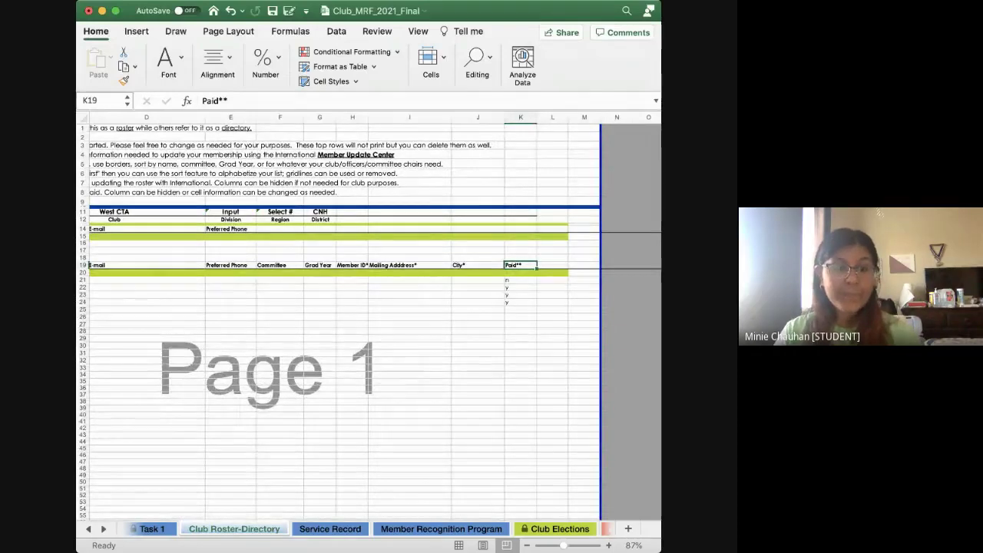
Glance at the Service Record sheet, then switch back to Club Roster-Directory
{"action": "key", "text": "ctrl+Page_Down"}
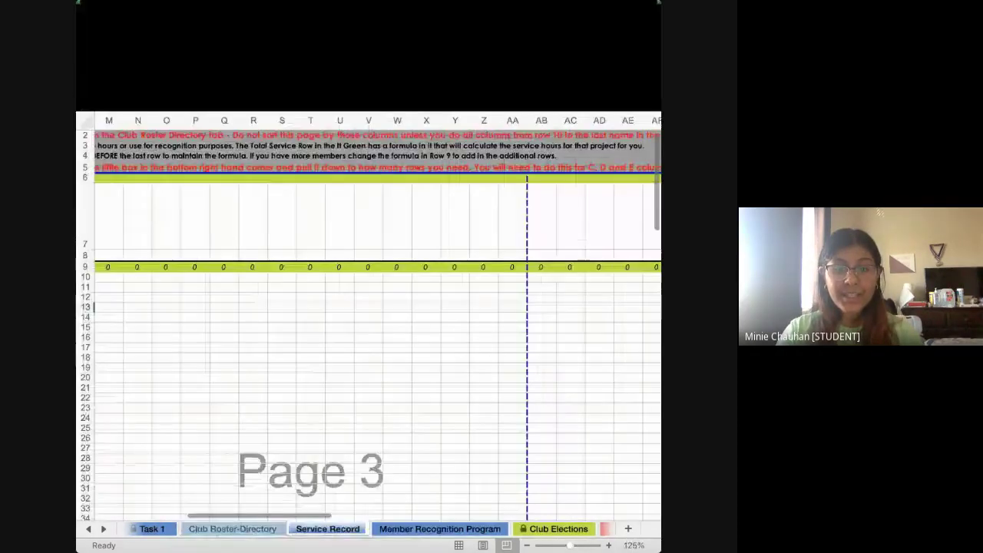
{"action": "scroll", "coordinate": [368, 319], "scroll_direction": "left", "scroll_amount": 5}
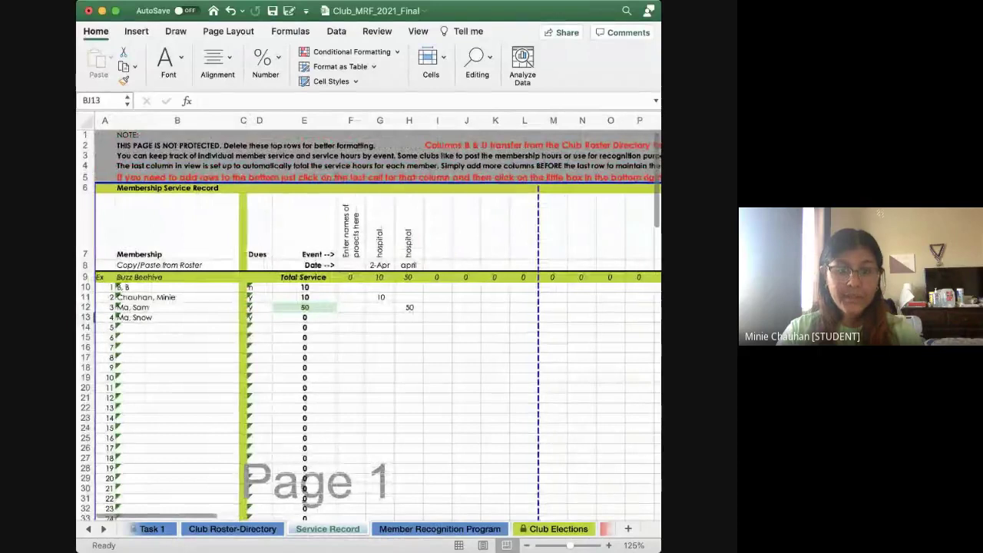
{"action": "key", "text": "ctrl+Page_Up"}
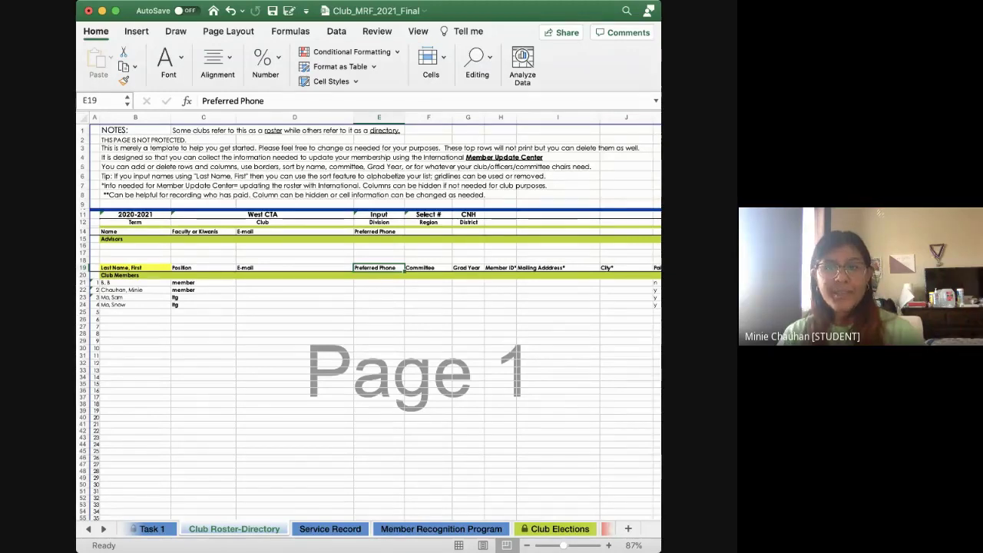
{"action": "left_click", "coordinate": [501, 275]}
{"action": "left_click", "coordinate": [557, 267]}
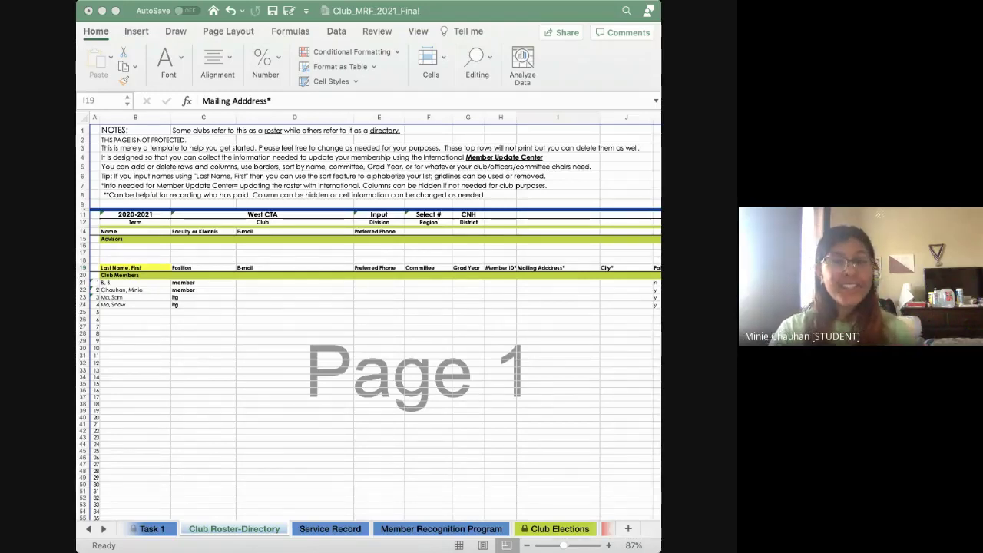
Return to the workbook and advance through Service Record to the Member Recognition Program sheet
{"action": "key", "text": "super+Tab"}
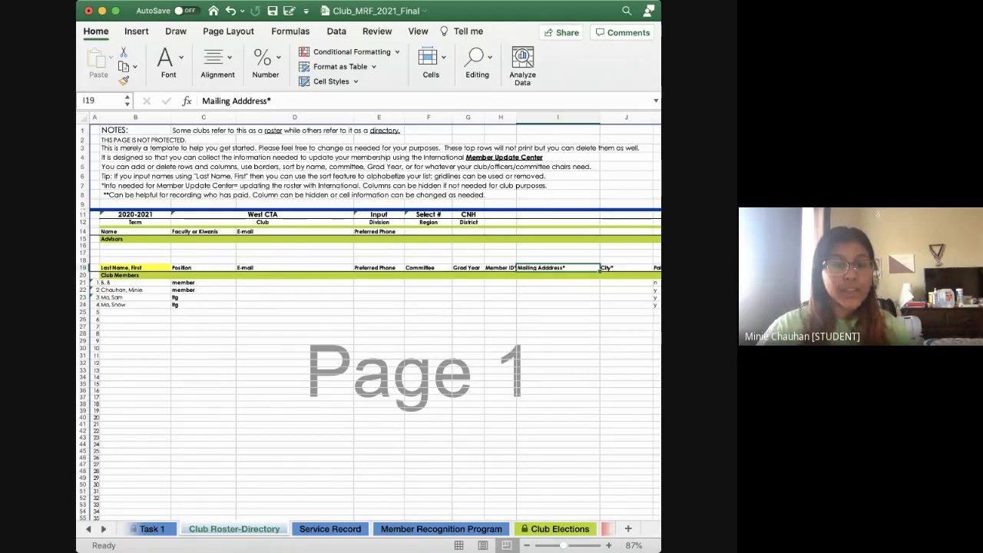
{"action": "scroll", "coordinate": [346, 528], "scroll_direction": "left", "scroll_amount": 1}
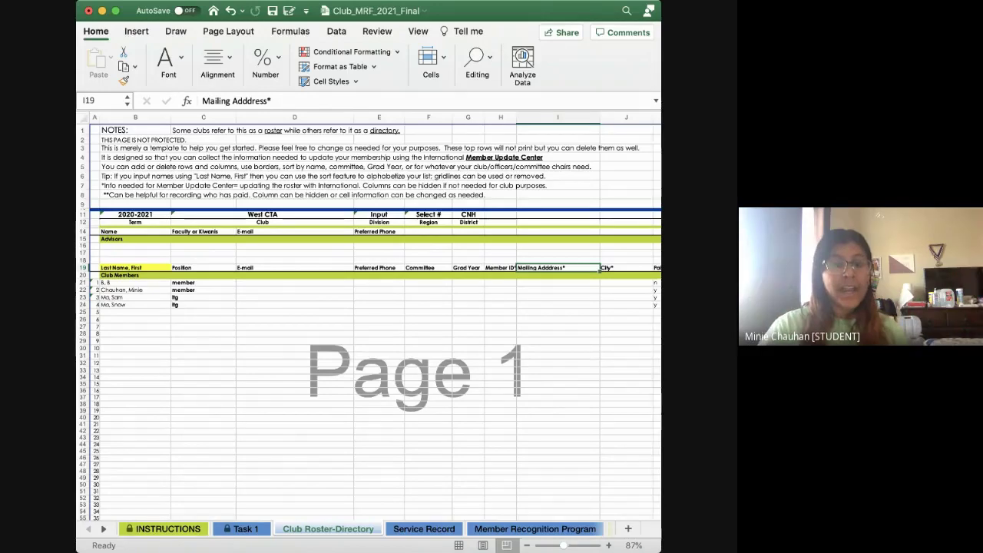
{"action": "scroll", "coordinate": [368, 323], "scroll_direction": "up", "scroll_amount": 1}
{"action": "scroll", "coordinate": [346, 528], "scroll_direction": "right", "scroll_amount": 2}
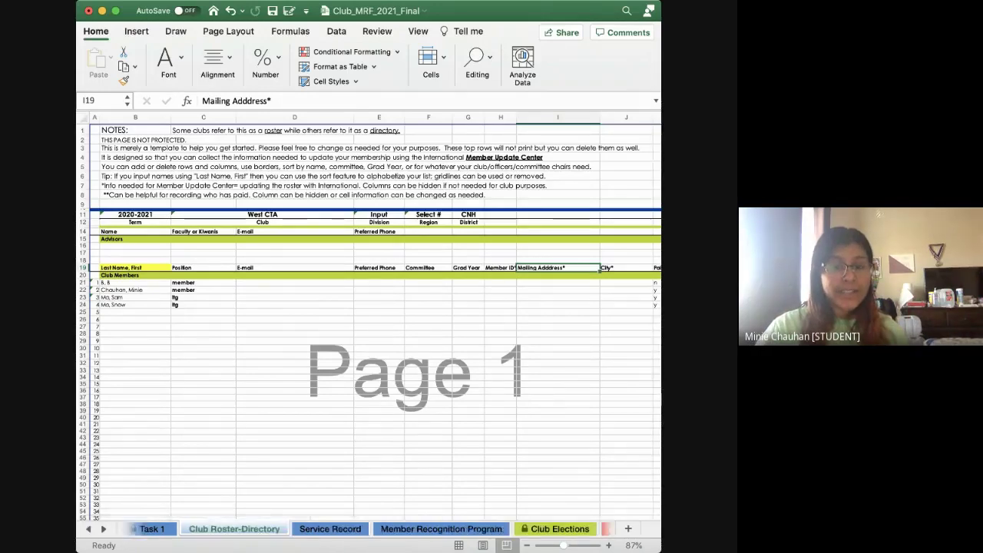
{"action": "key", "text": "ctrl+Page_Down"}
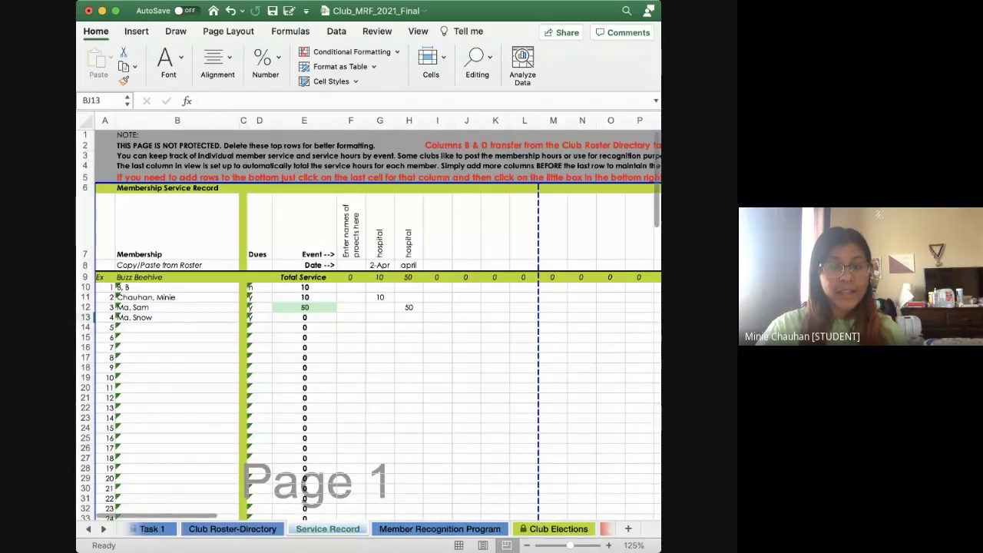
{"action": "key", "text": "ctrl+Page_Down"}
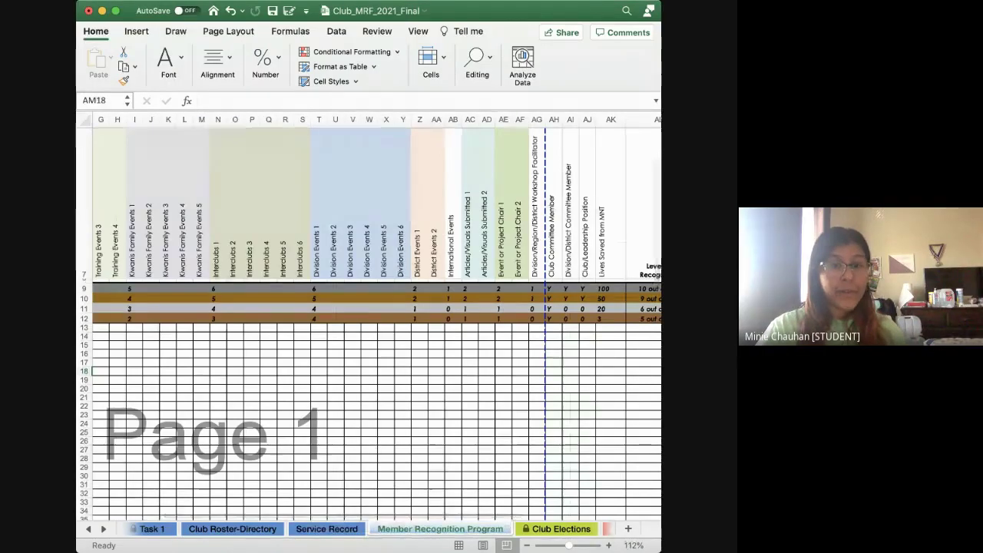
Review the Member Recognition Program event counts, then move to the Club Elections sheet
{"action": "scroll", "coordinate": [369, 323], "scroll_direction": "left", "scroll_amount": 4}
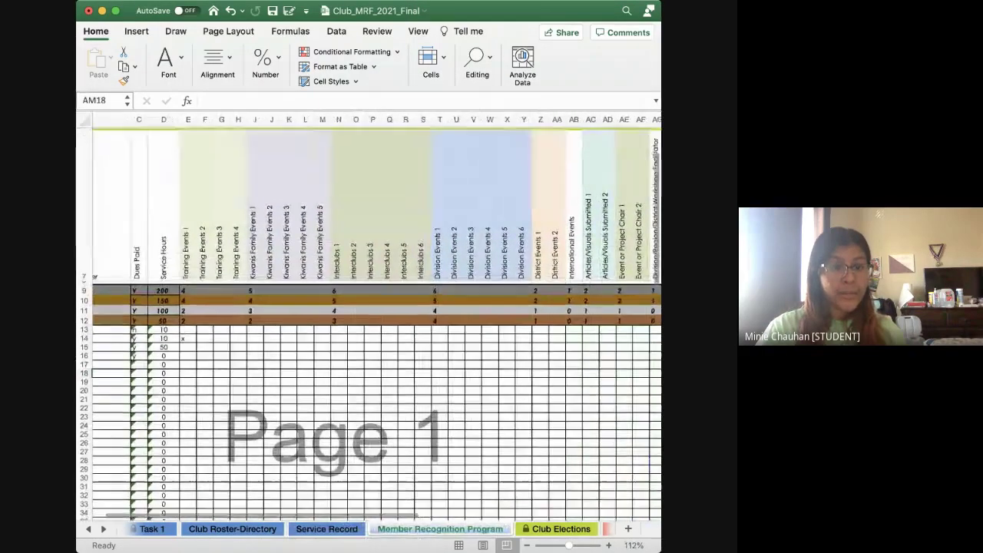
{"action": "scroll", "coordinate": [368, 323], "scroll_direction": "left", "scroll_amount": 2}
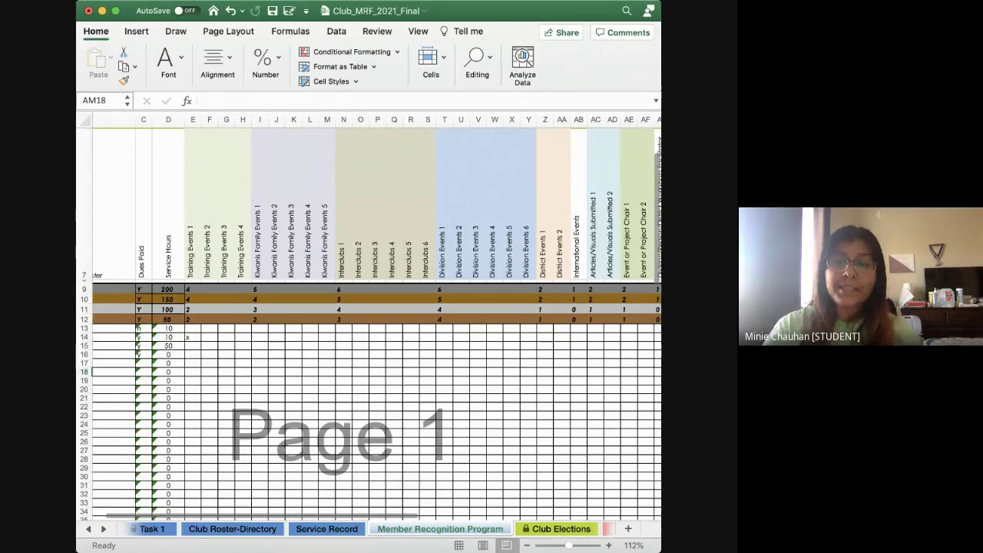
{"action": "key", "text": "ctrl+Page_Down"}
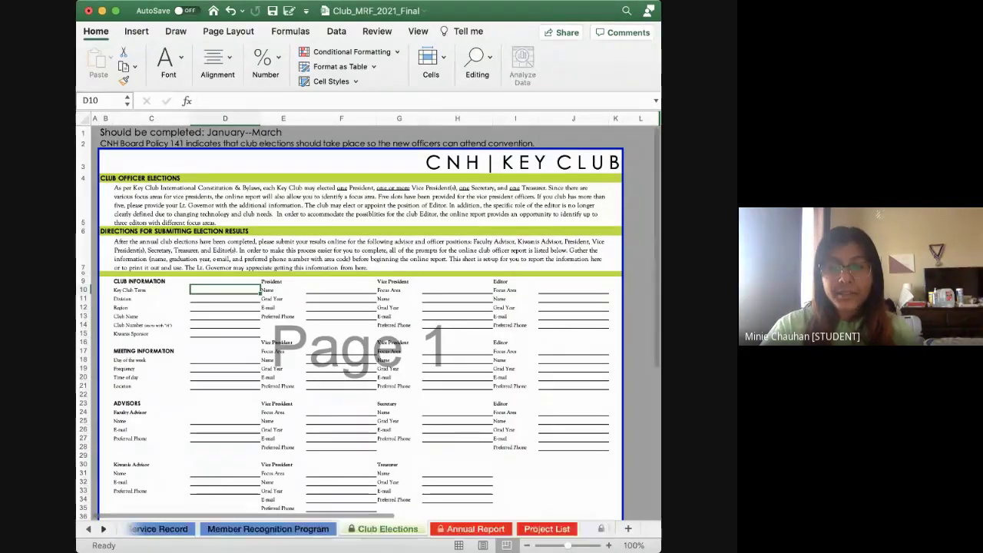
{"action": "key", "text": "ctrl+Page_Down"}
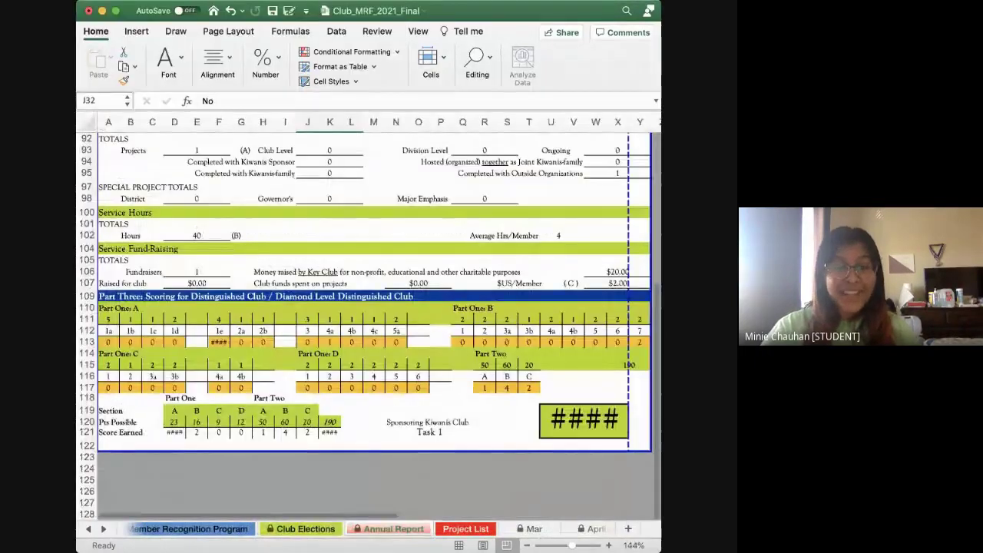
{"action": "scroll", "coordinate": [368, 322], "scroll_direction": "right", "scroll_amount": 1}
{"action": "scroll", "coordinate": [368, 322], "scroll_direction": "up", "scroll_amount": 4}
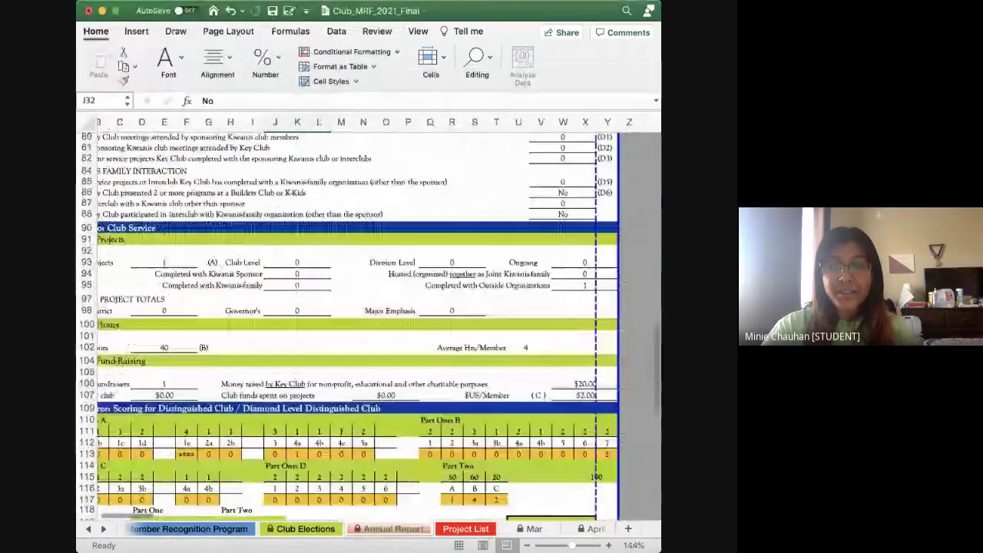
{"action": "scroll", "coordinate": [368, 322], "scroll_direction": "down", "scroll_amount": 4}
{"action": "scroll", "coordinate": [369, 322], "scroll_direction": "up", "scroll_amount": 8}
{"action": "scroll", "coordinate": [368, 323], "scroll_direction": "left", "scroll_amount": 1}
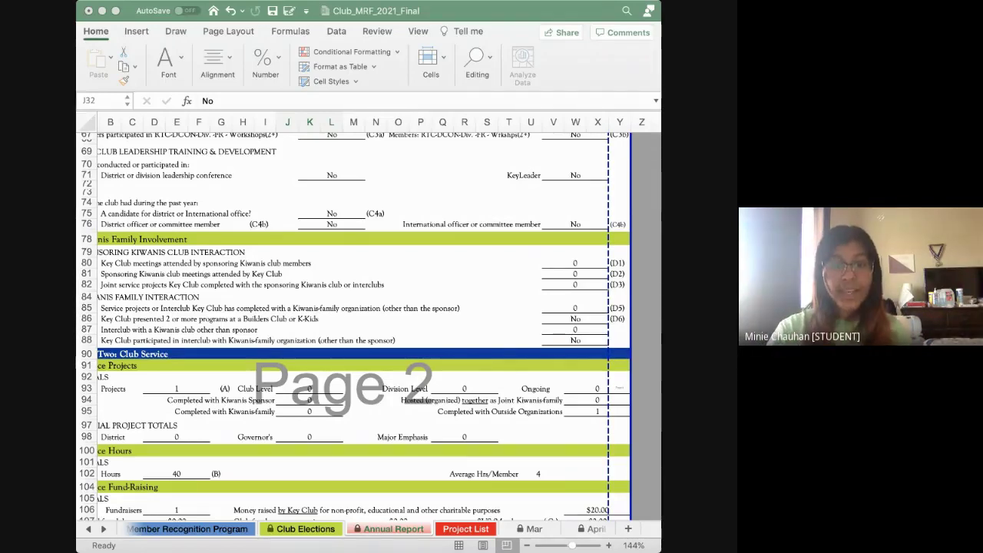
{"action": "scroll", "coordinate": [338, 528], "scroll_direction": "right", "scroll_amount": 5}
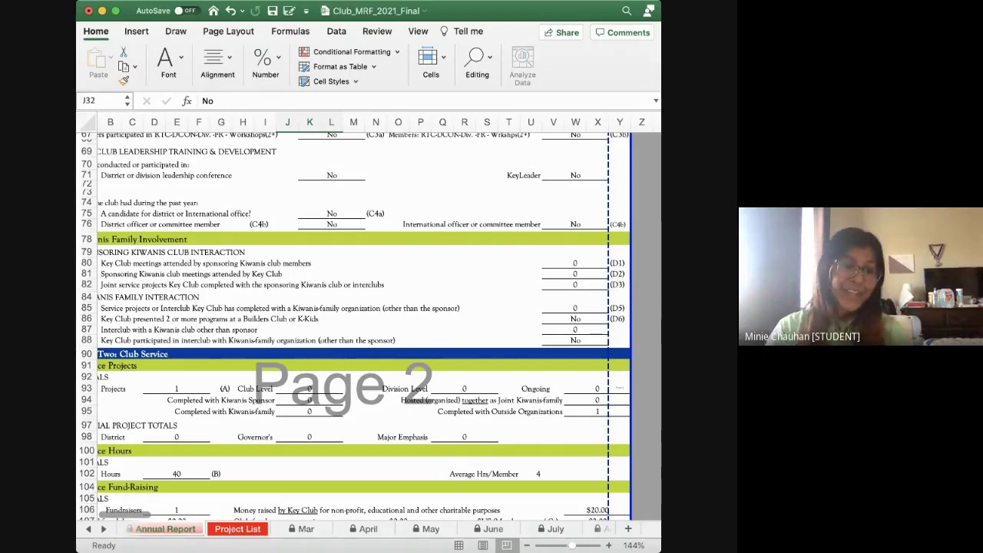
{"action": "scroll", "coordinate": [365, 323], "scroll_direction": "up", "scroll_amount": 2}
{"action": "scroll", "coordinate": [364, 322], "scroll_direction": "left", "scroll_amount": 1}
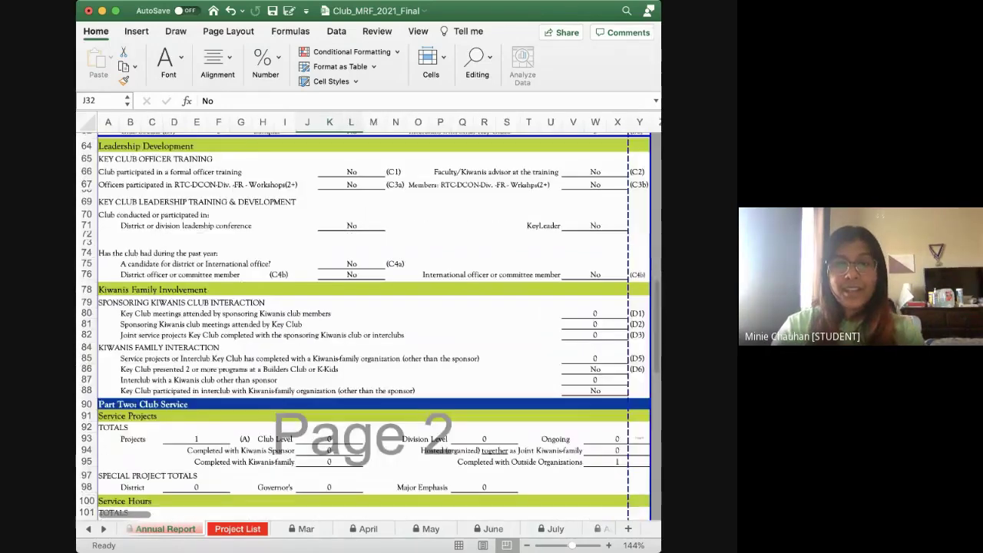
{"action": "scroll", "coordinate": [365, 322], "scroll_direction": "up", "scroll_amount": 8}
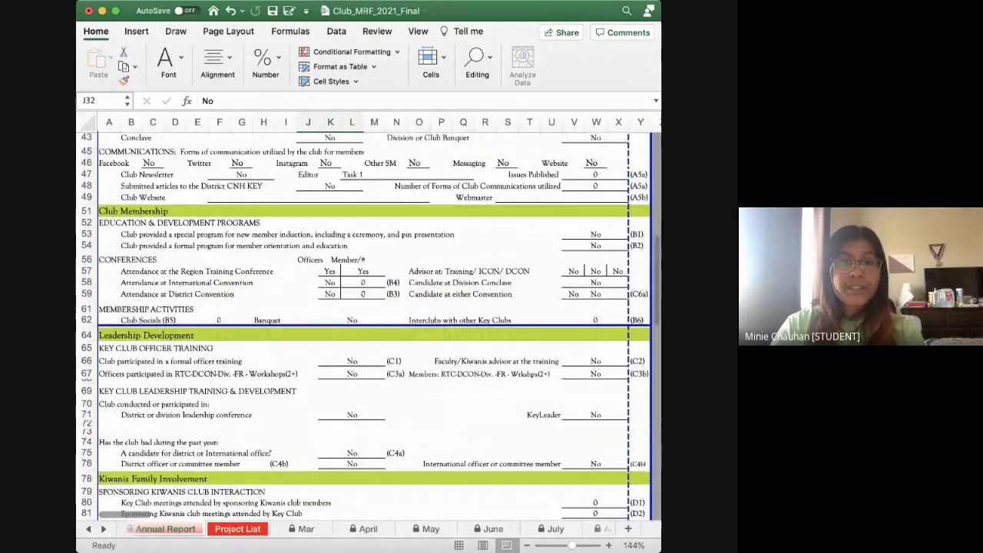